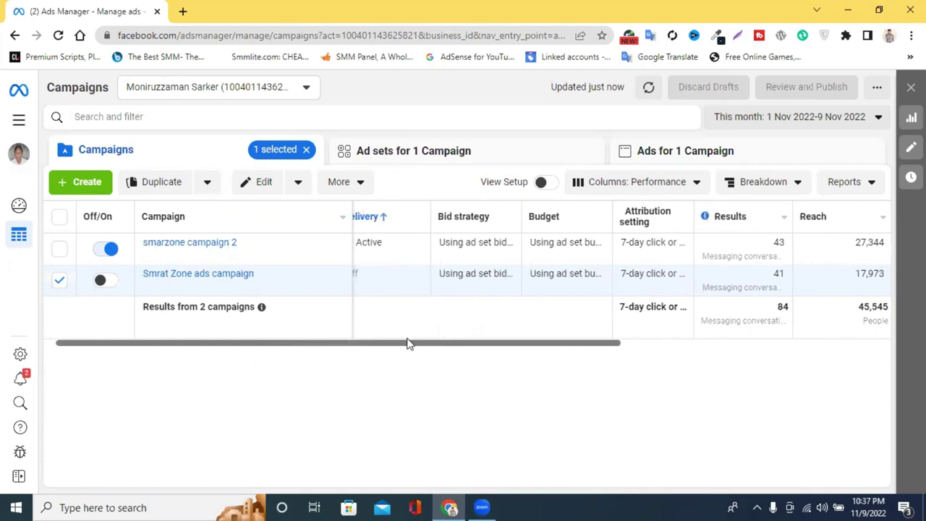
scroll(361, 351, "left", 1)
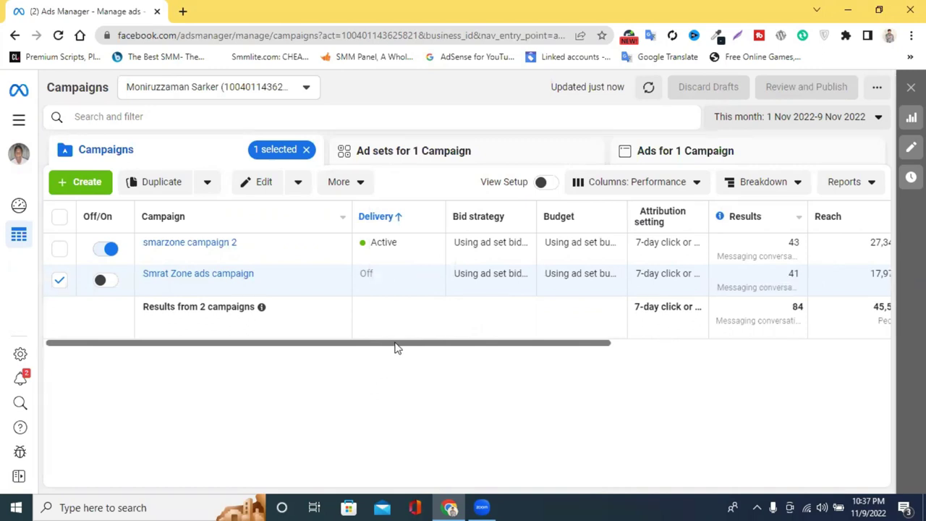
left_click_drag(408, 345, 300, 359)
Open a new incognito browser window.
left_click(183, 12)
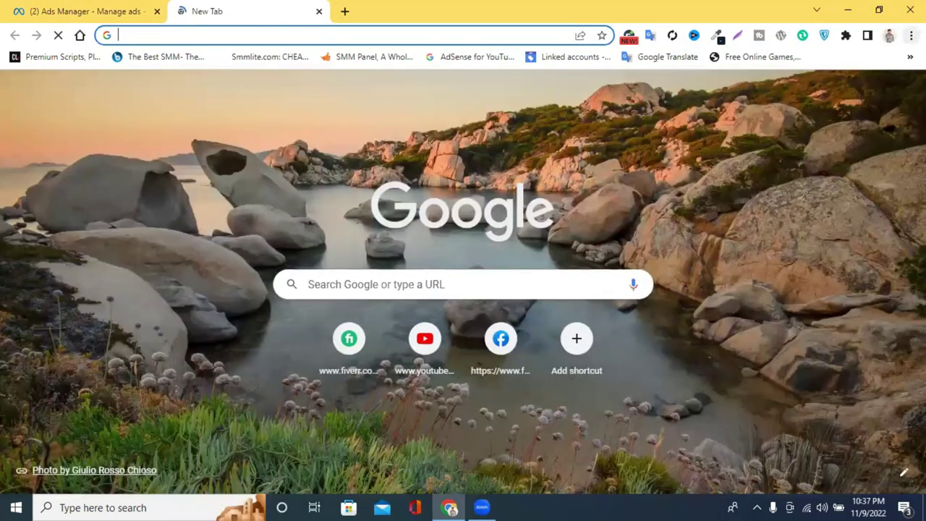
key("alt+f")
left_click(813, 89)
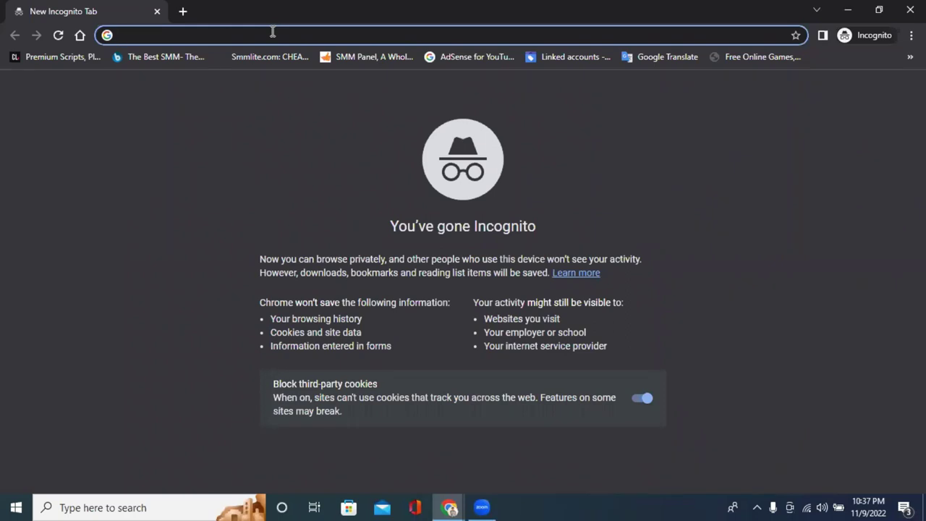
Search Google for "fiverr" and open the Fiverr - Freelance Services Marketplace site.
type("fi")
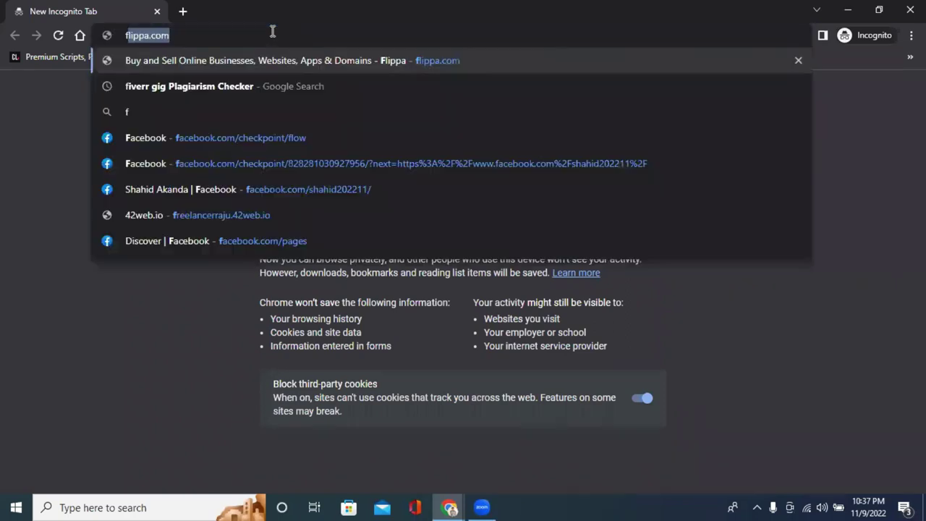
type("verr")
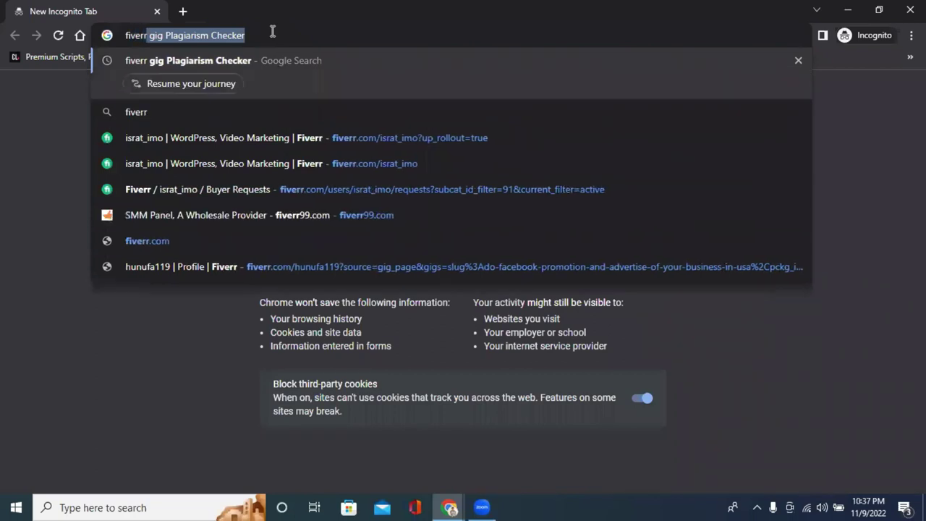
key("BackSpace")
key("Return")
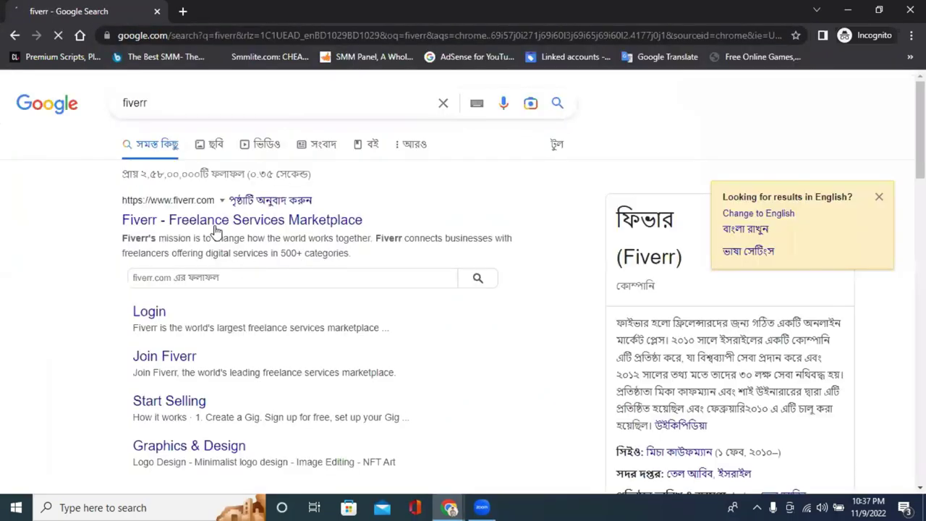
left_click(221, 226)
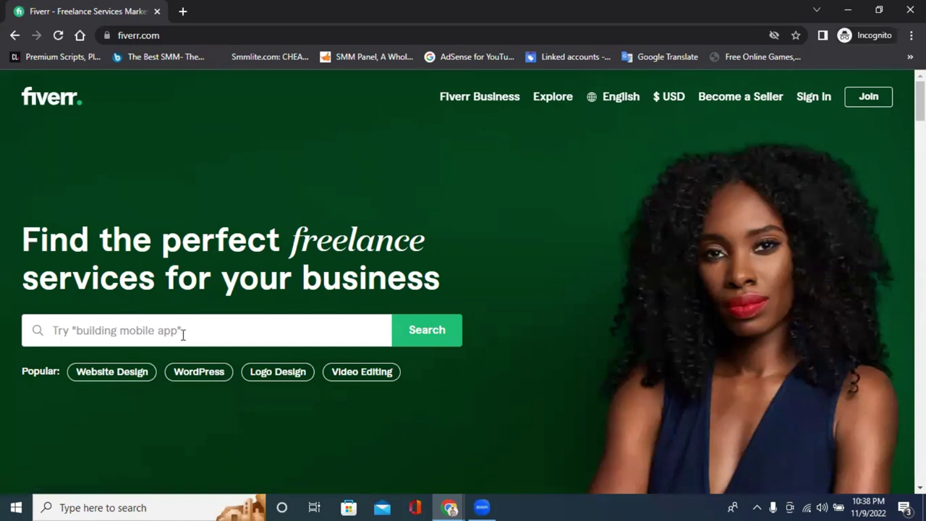
Try to find gigs on Fiverr by searching for "facebook page like ads".
scroll(181, 340, "down", 6)
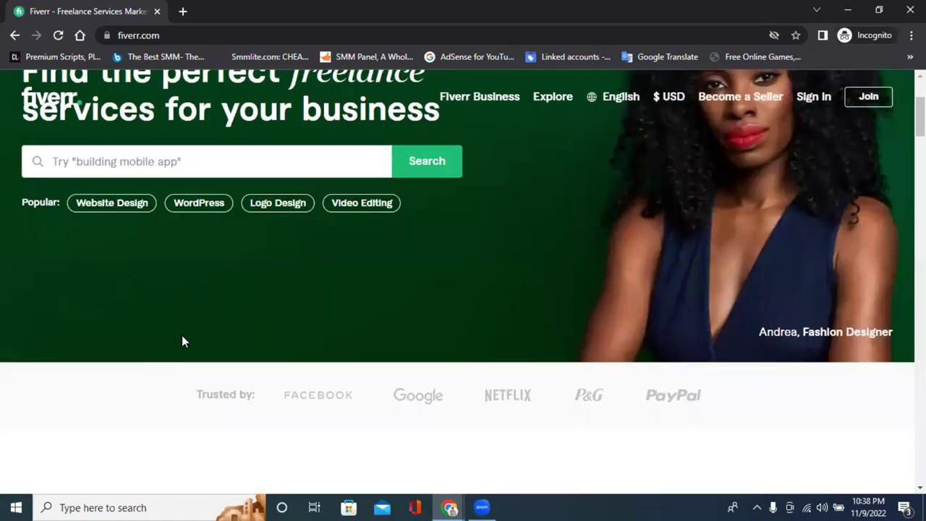
scroll(170, 174, "up", 5)
left_click(132, 237)
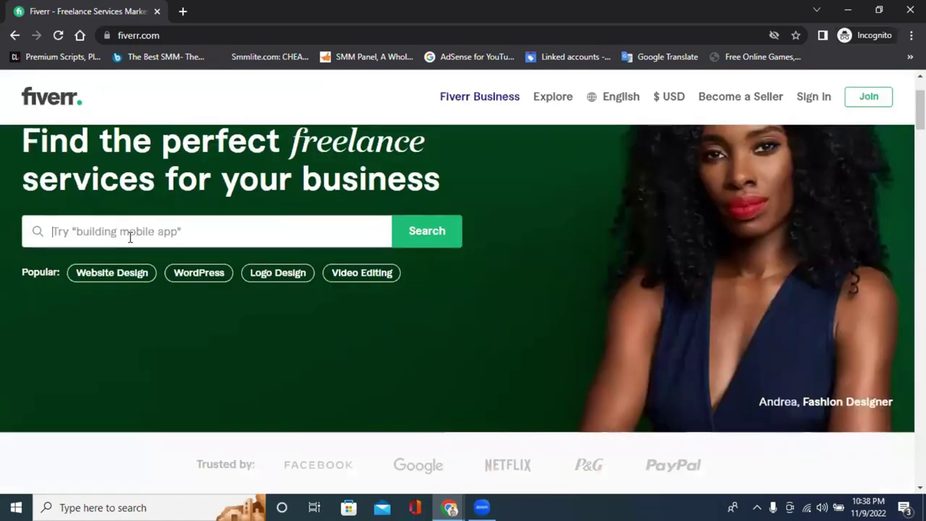
type("facebook")
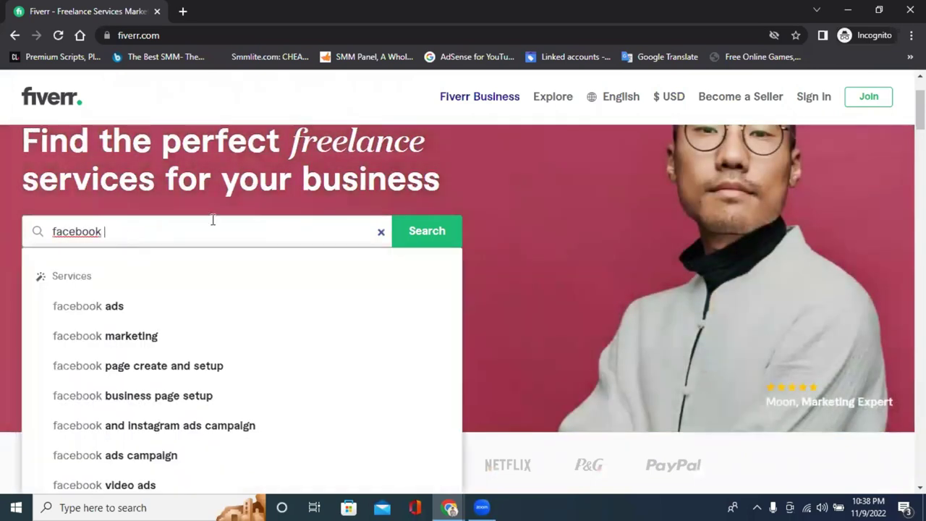
type(" page ")
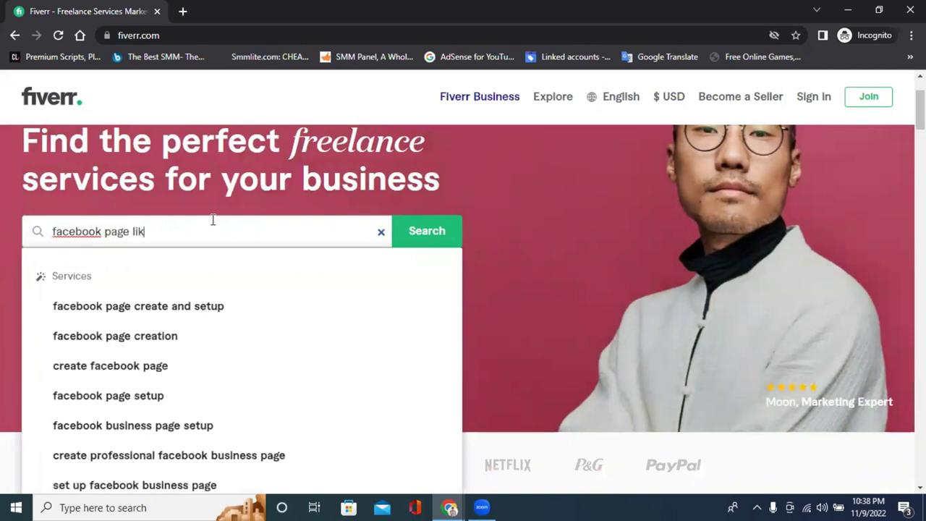
type("lik")
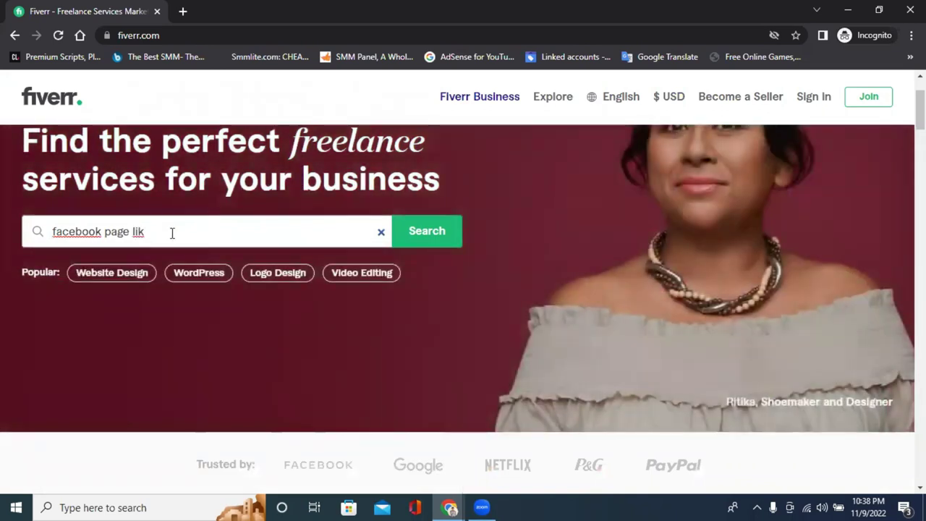
type("e ads")
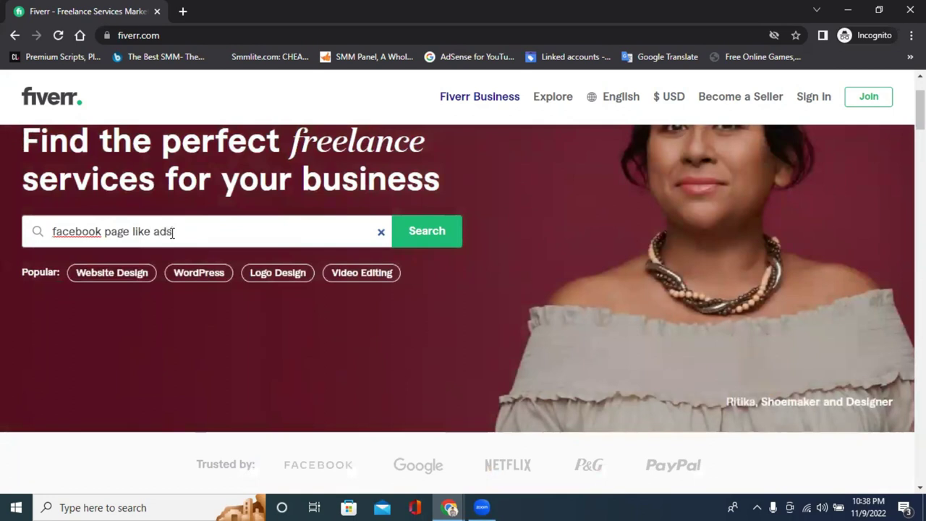
key("Return")
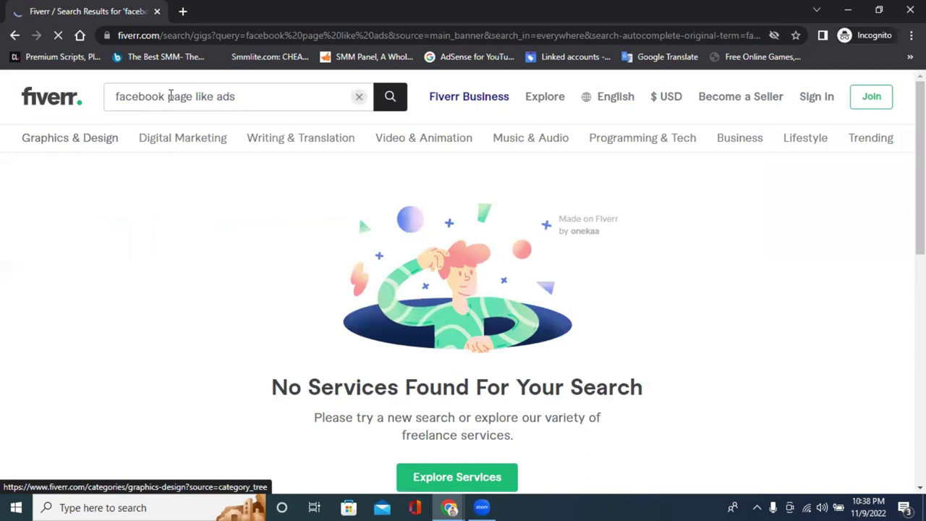
Try to rerun the Fiverr search with the word "facebook" removed from the query.
left_click_drag(166, 96, 114, 103)
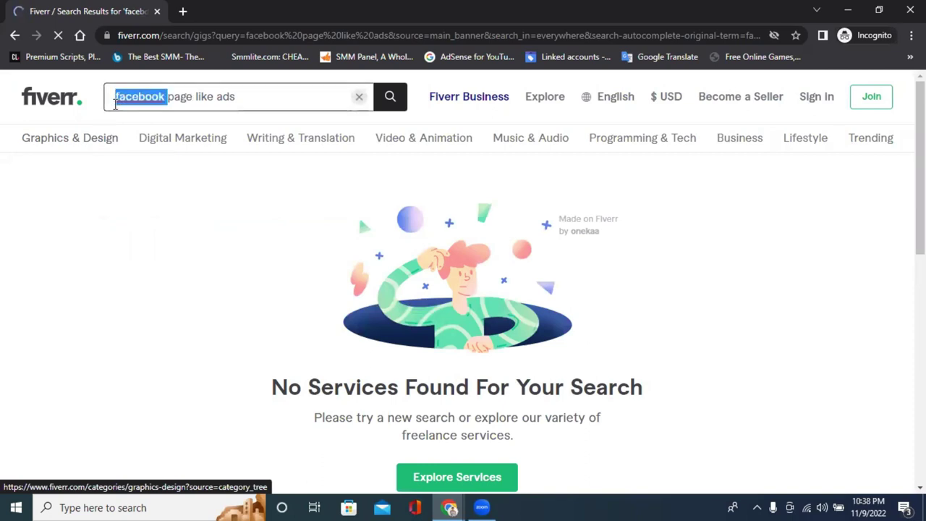
key("BackSpace")
key("Return")
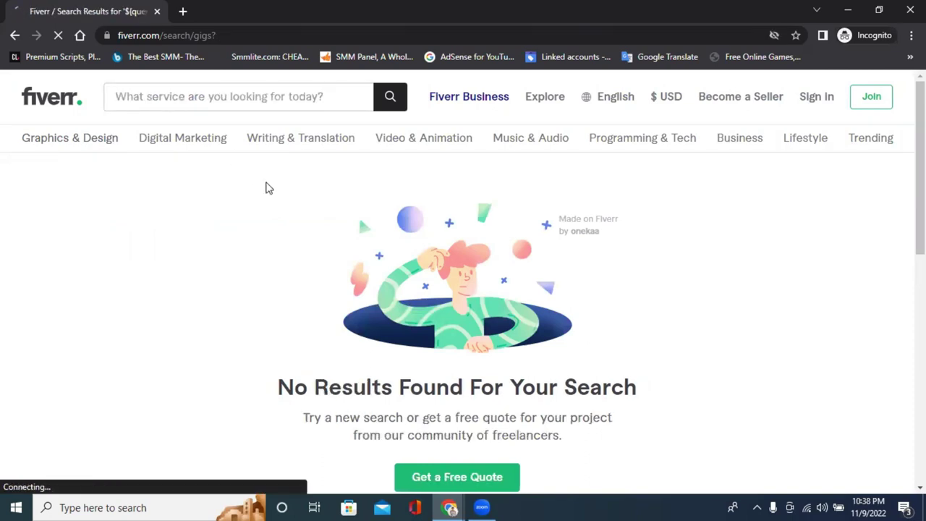
Dismiss the Join Fiverr prompt and search Fiverr for "page like ads".
left_click(174, 95)
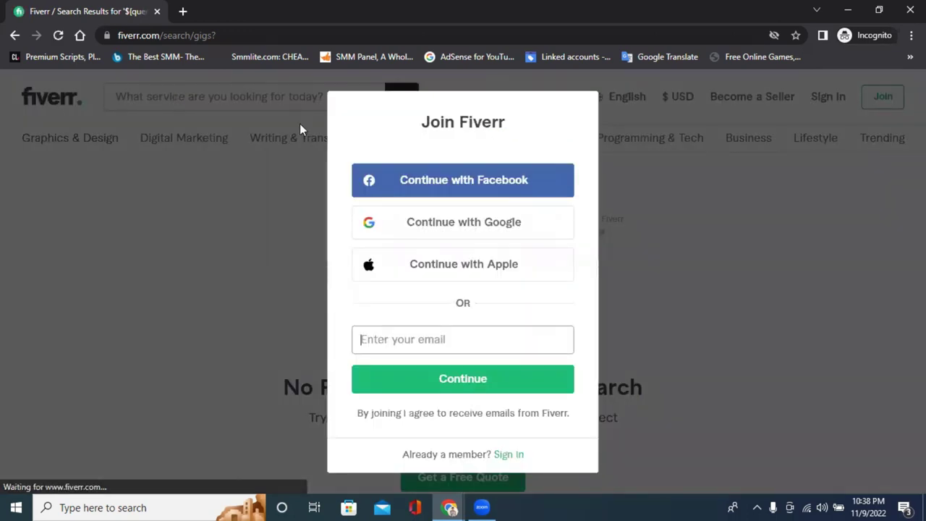
left_click(170, 89)
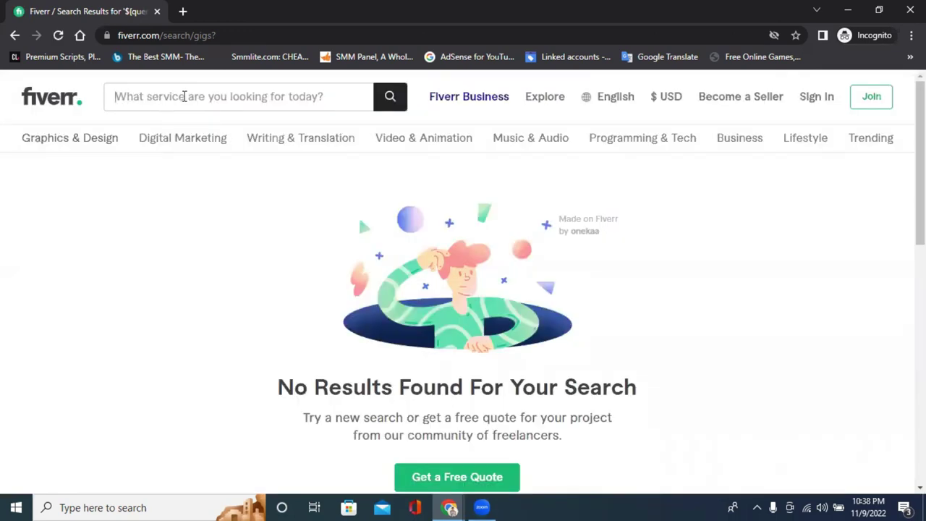
left_click(185, 96)
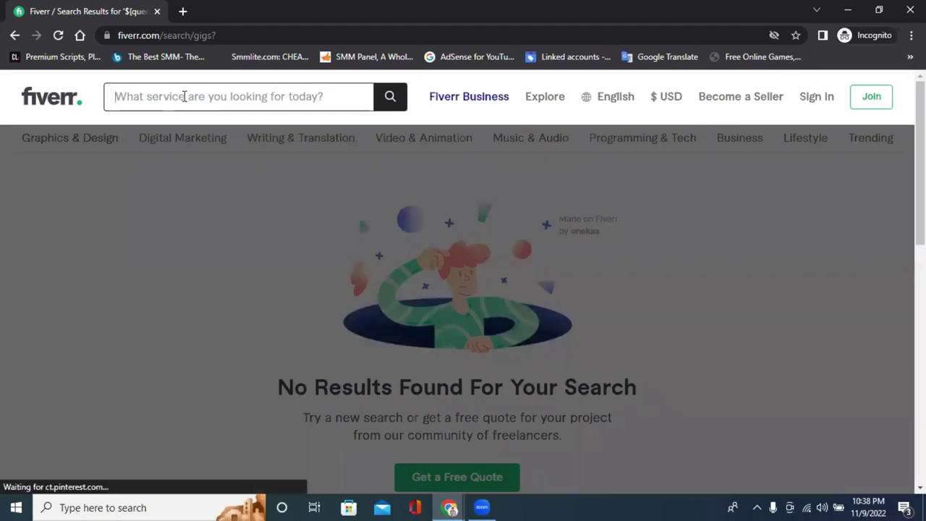
type("pag")
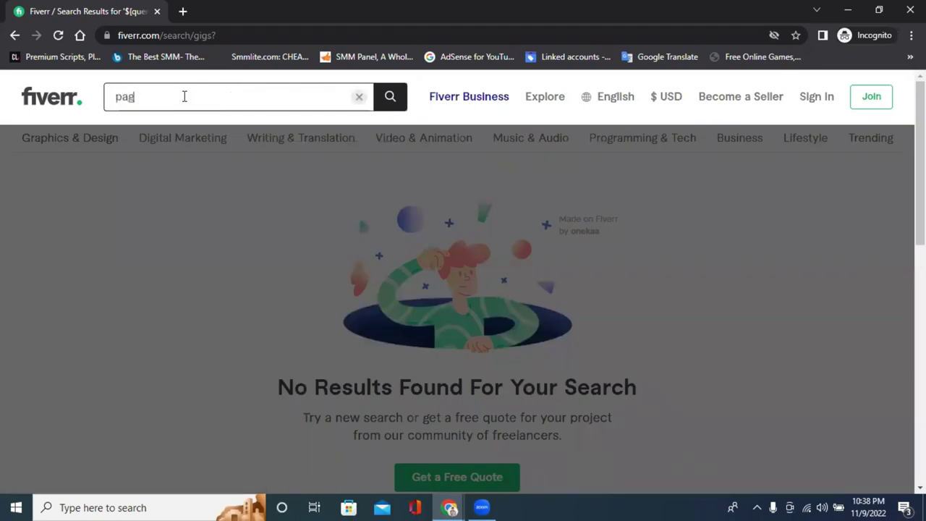
type("e like ads")
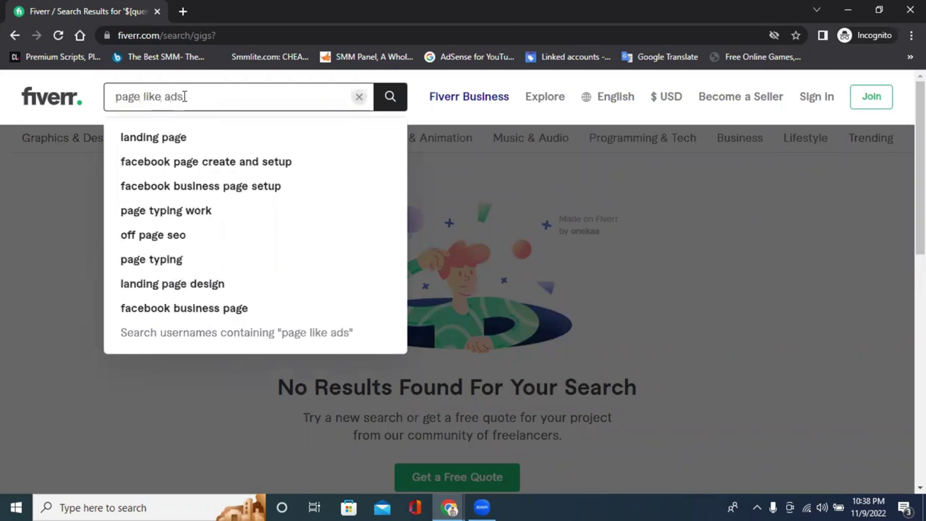
key("Return")
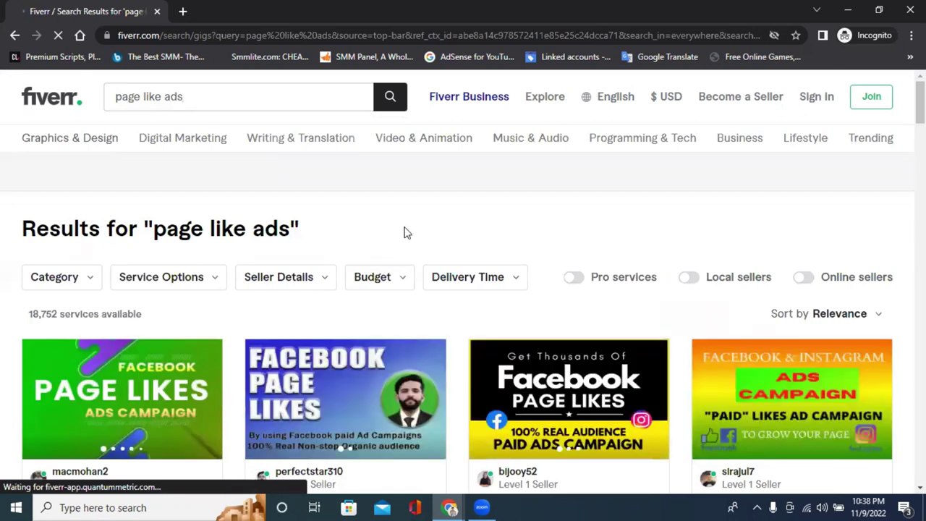
Examine the "page like ads" results, including the number of available services and the listed gigs' ratings and prices.
scroll(404, 232, "down", 1)
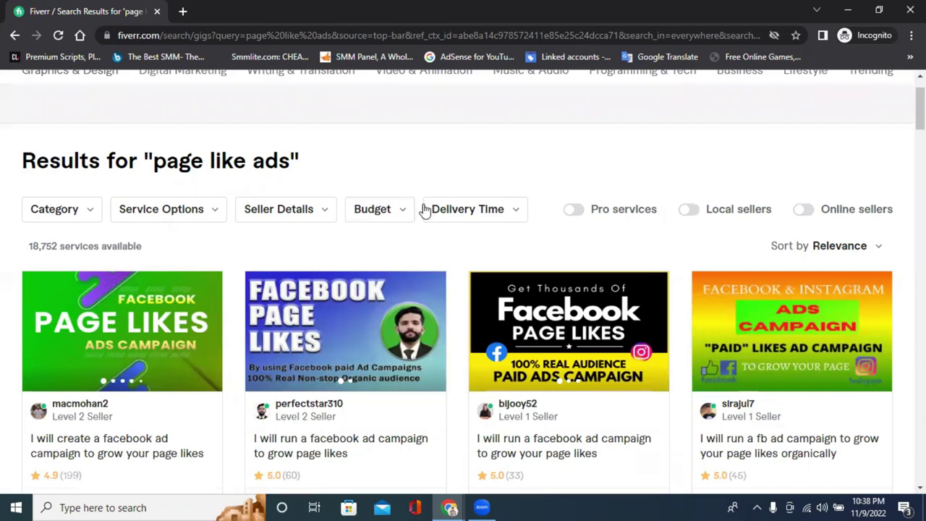
scroll(324, 210, "up", 1)
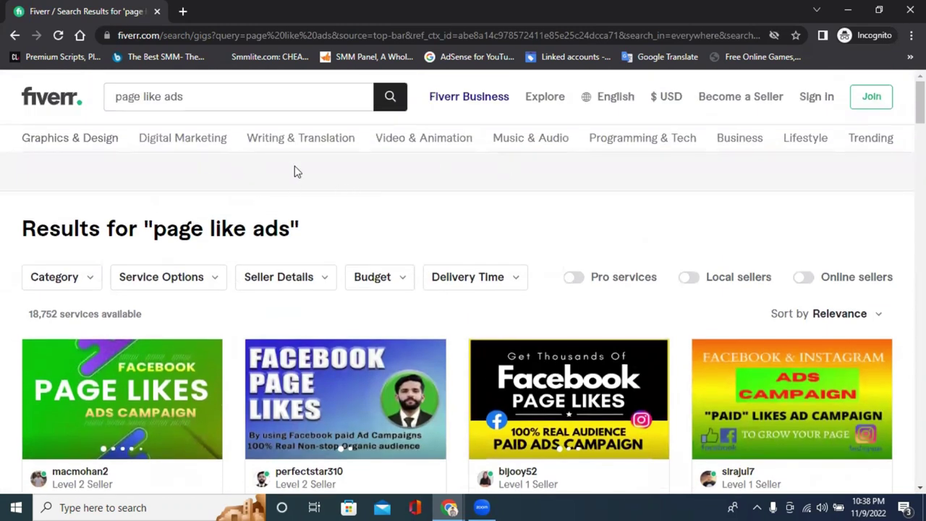
scroll(485, 208, "down", 2)
scroll(326, 189, "down", 1)
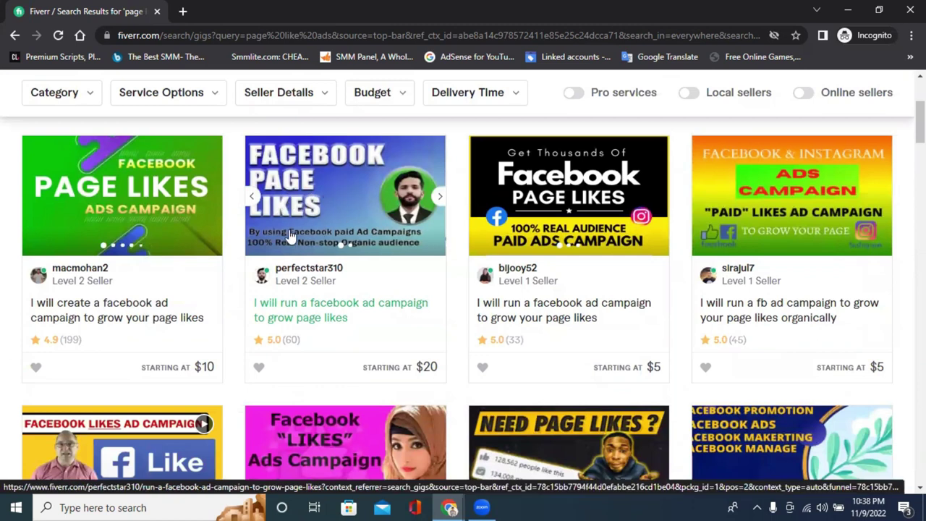
scroll(341, 320, "up", 3)
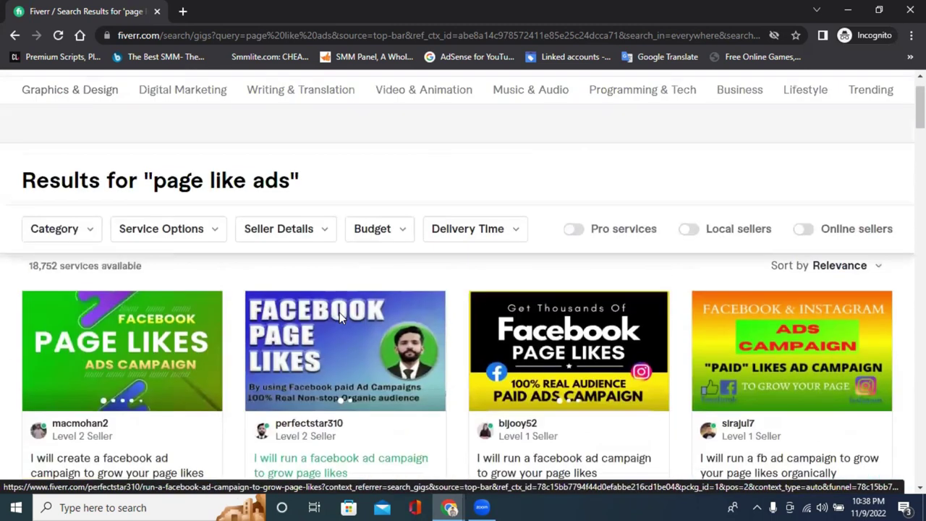
left_click_drag(29, 317, 183, 322)
scroll(566, 271, "down", 2)
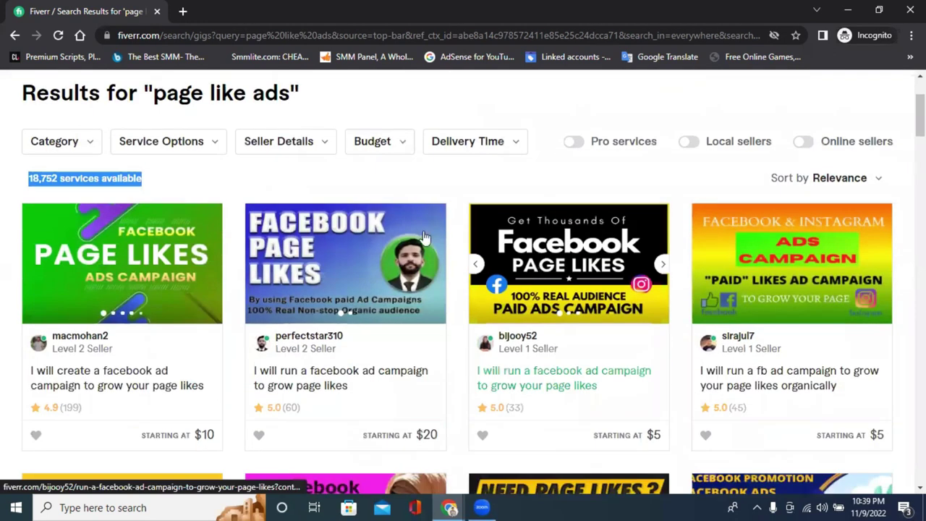
scroll(384, 244, "down", 2)
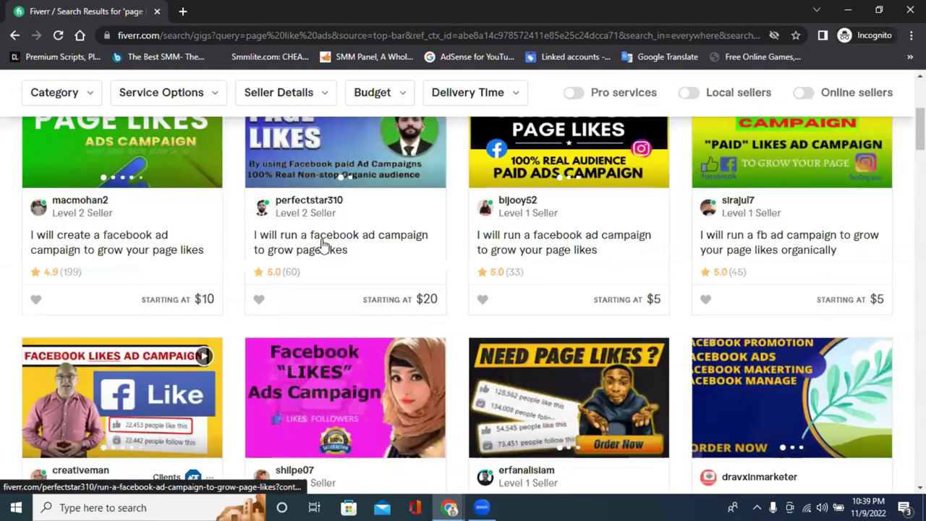
Try to view the $20 gig "I will run a facebook ad campaign to grow page likes", and close its page.
left_click(364, 250)
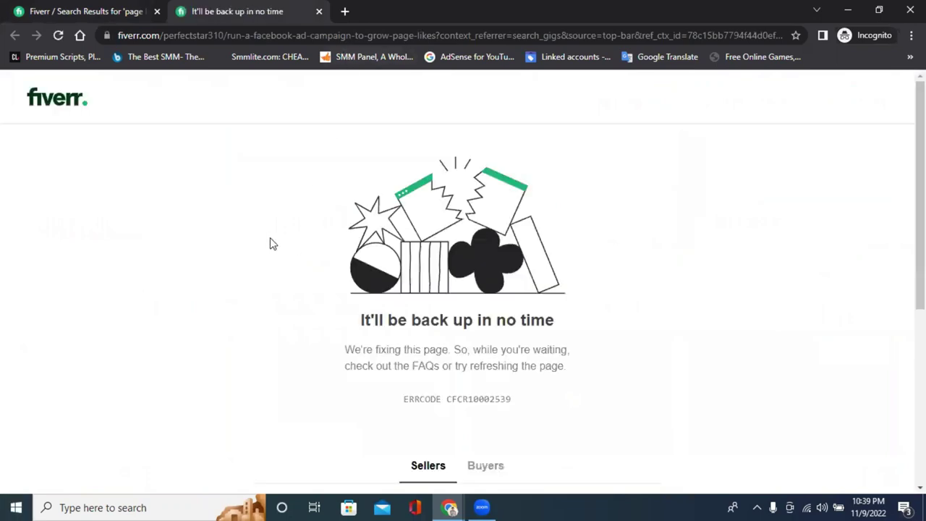
scroll(476, 289, "down", 4)
scroll(513, 292, "up", 4)
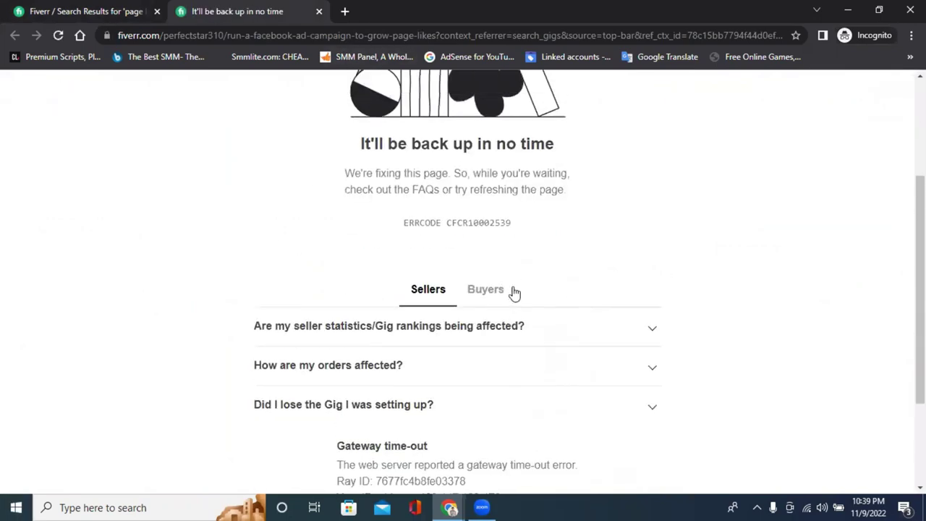
left_click(319, 11)
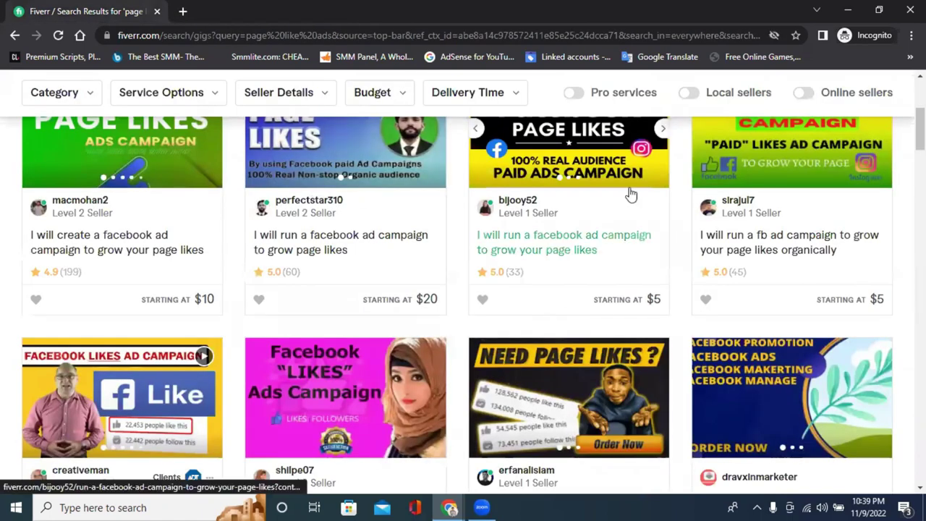
Open the gig "I will create a facebook ad campaign to grow your page likes" in a new tab and view it.
scroll(91, 194, "up", 3)
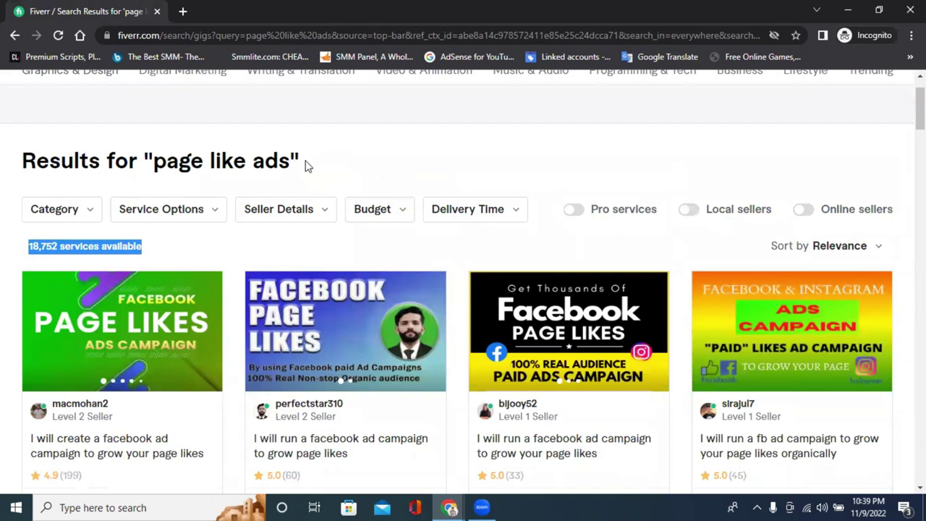
scroll(304, 166, "down", 2)
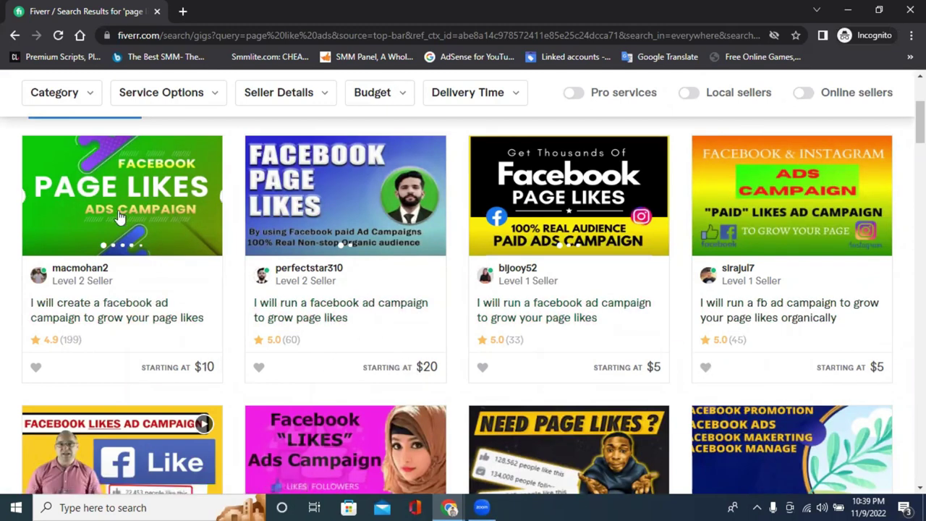
right_click(127, 309)
left_click(144, 319)
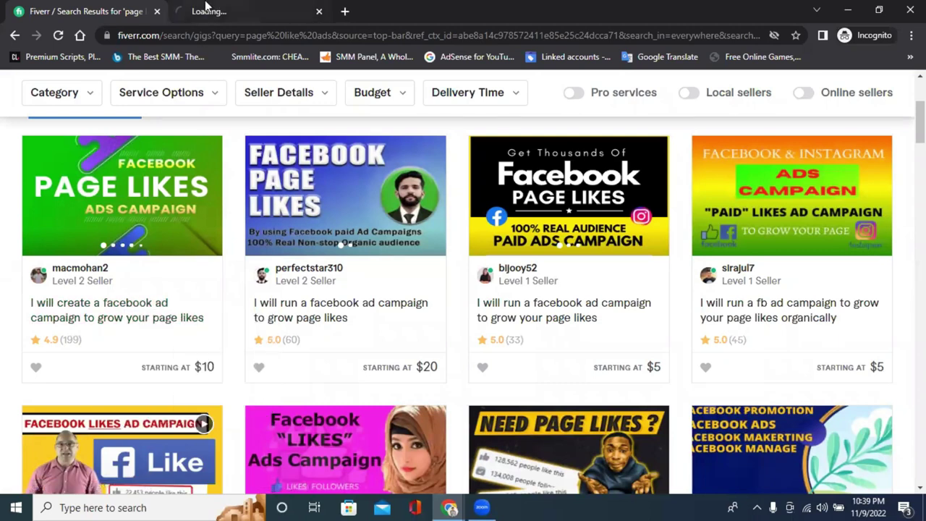
left_click(207, 9)
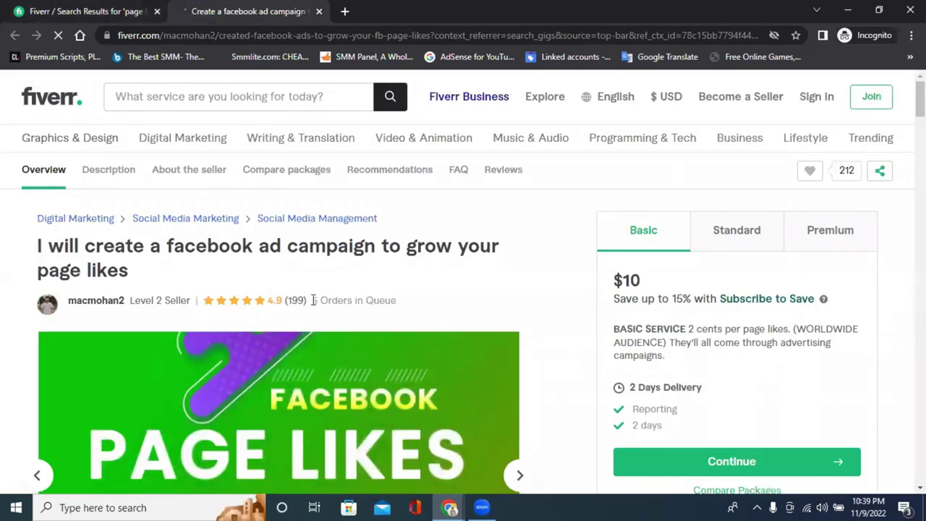
Examine the order queue and overview of the gig "I will create a facebook ad campaign to grow your page likes".
left_click_drag(312, 300, 398, 301)
left_click(343, 295)
scroll(319, 286, "down", 2)
scroll(300, 278, "up", 2)
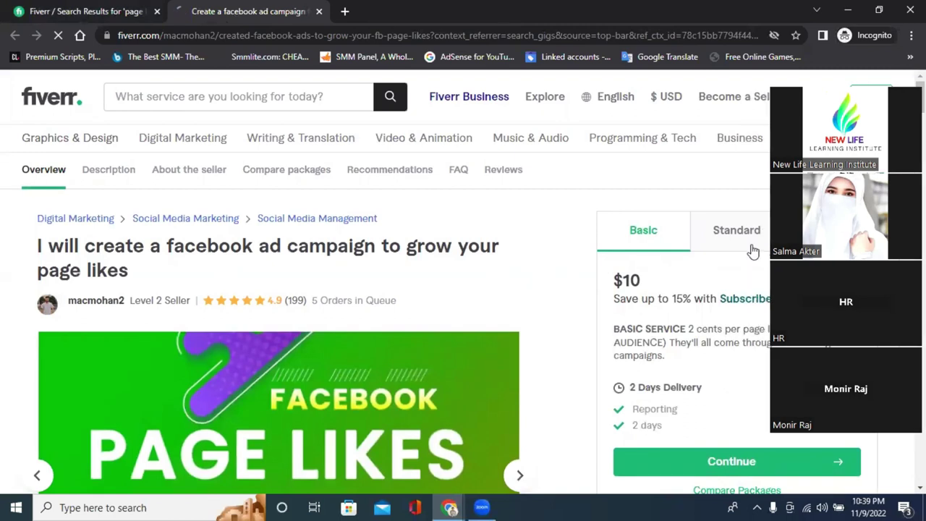
scroll(339, 246, "down", 2)
scroll(341, 248, "down", 1)
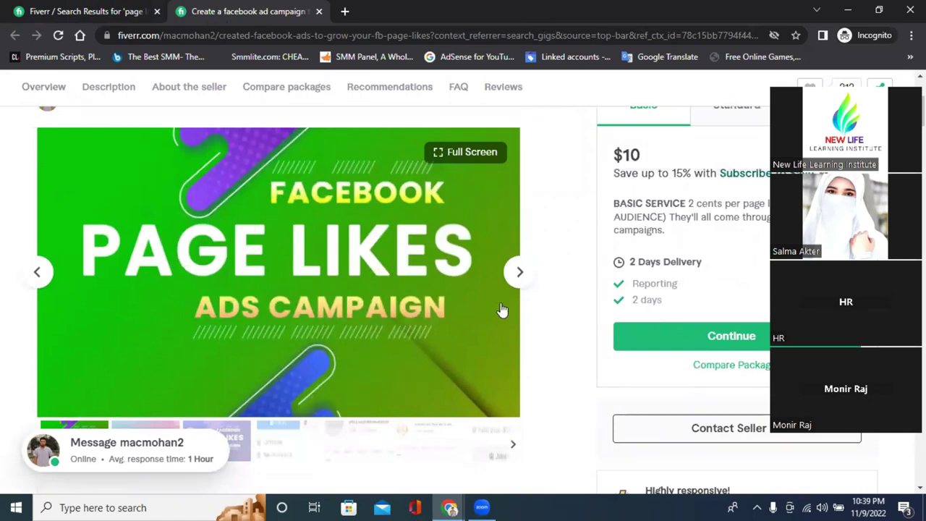
Read the About This Gig description, including the expected results, platform types and industries.
scroll(500, 307, "down", 9)
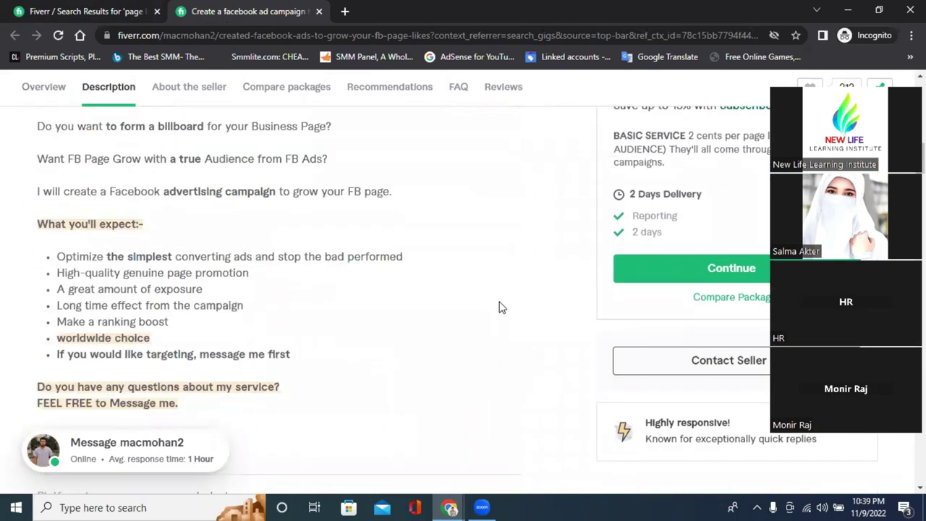
scroll(500, 307, "down", 1)
scroll(499, 306, "up", 3)
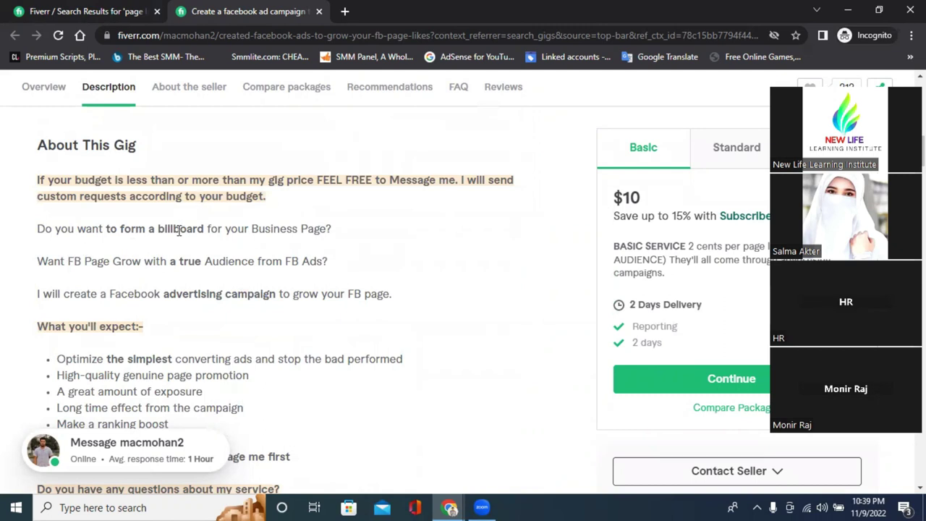
scroll(179, 230, "down", 2)
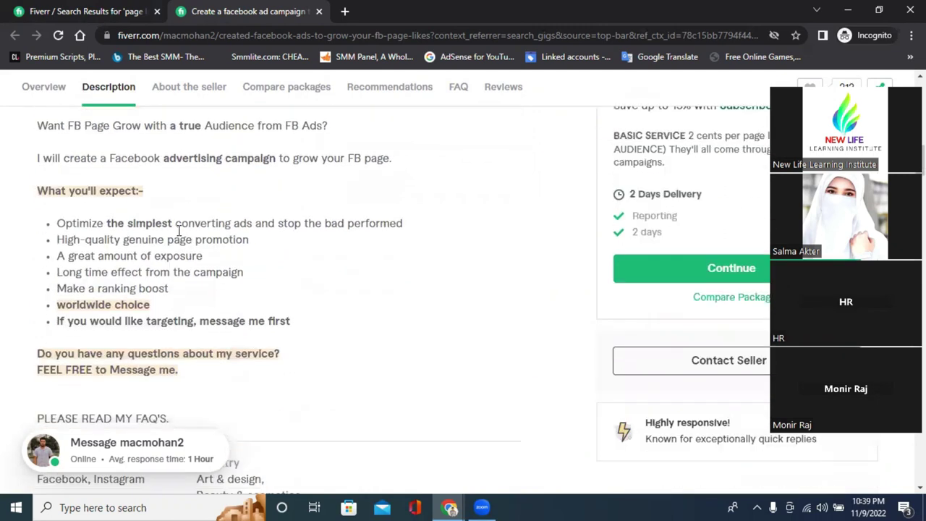
scroll(178, 231, "down", 2)
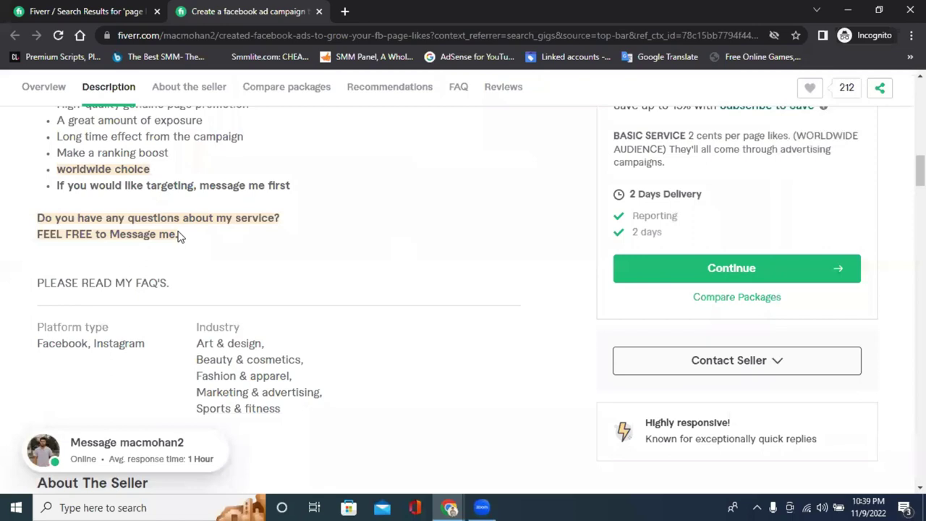
scroll(256, 272, "up", 4)
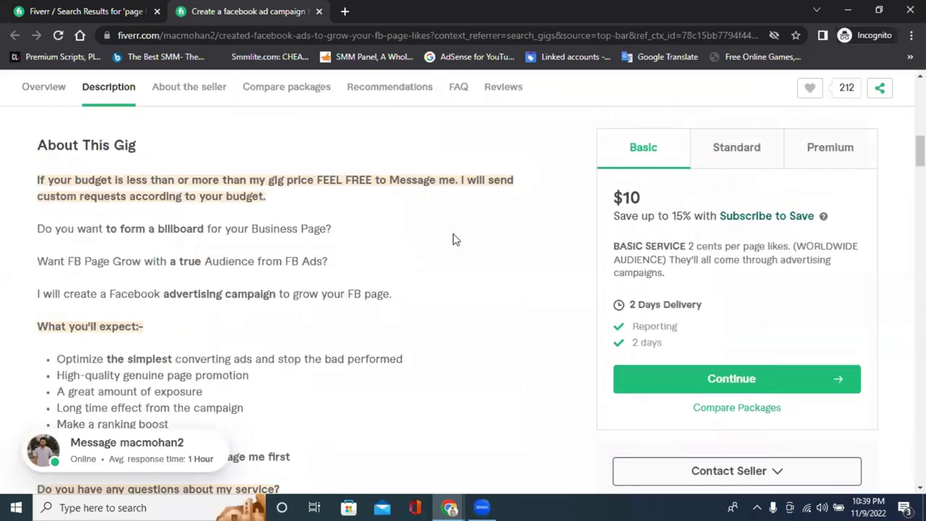
scroll(190, 312, "up", 4)
scroll(323, 262, "down", 4)
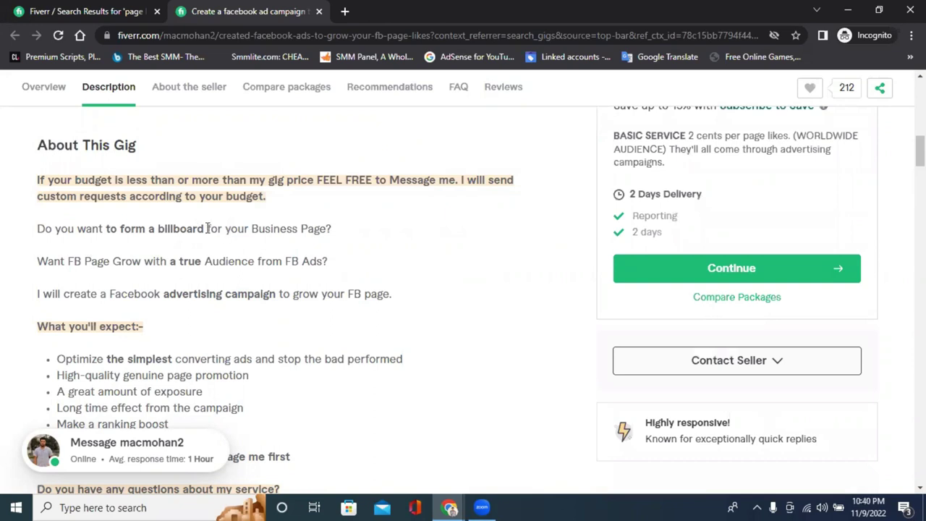
scroll(247, 231, "down", 2)
Review the gig's title and the cost per page like in its Basic package.
scroll(247, 231, "up", 10)
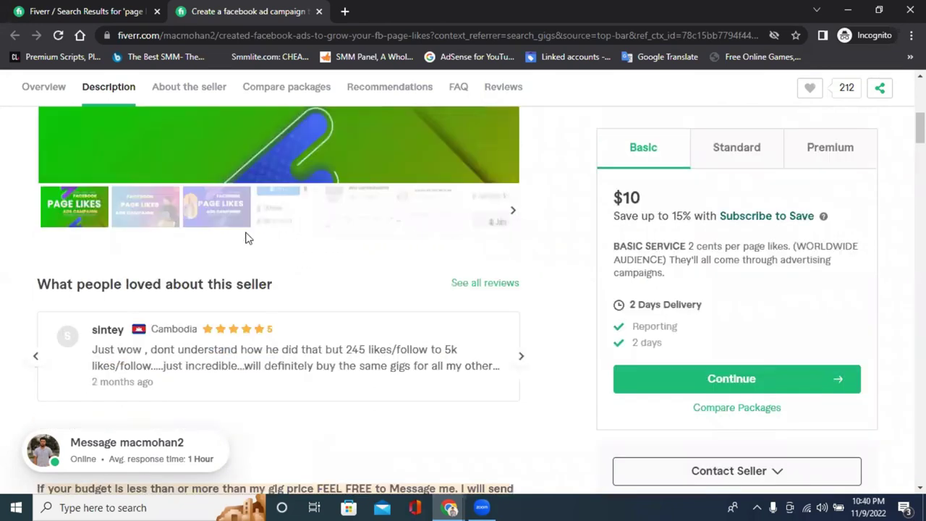
scroll(71, 174, "up", 2)
left_click_drag(75, 178, 376, 184)
scroll(449, 263, "up", 1)
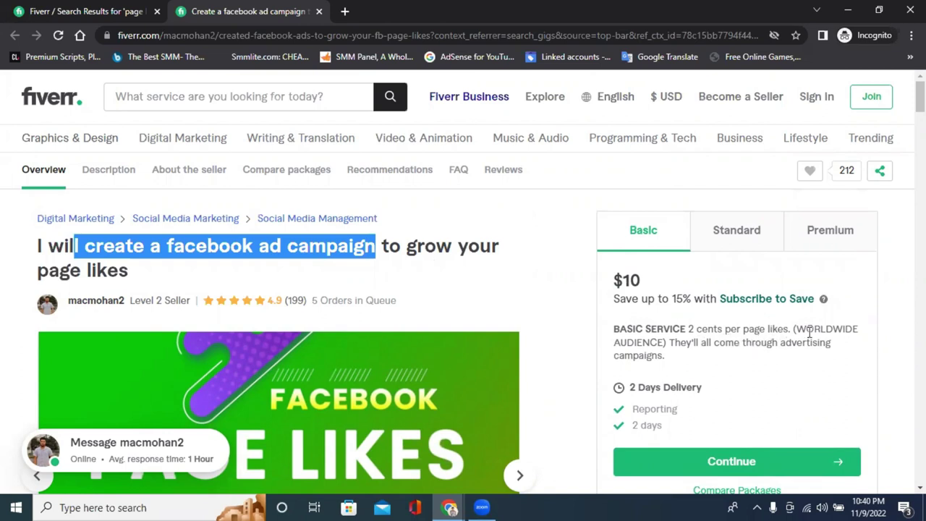
double_click(689, 330)
left_click(722, 360)
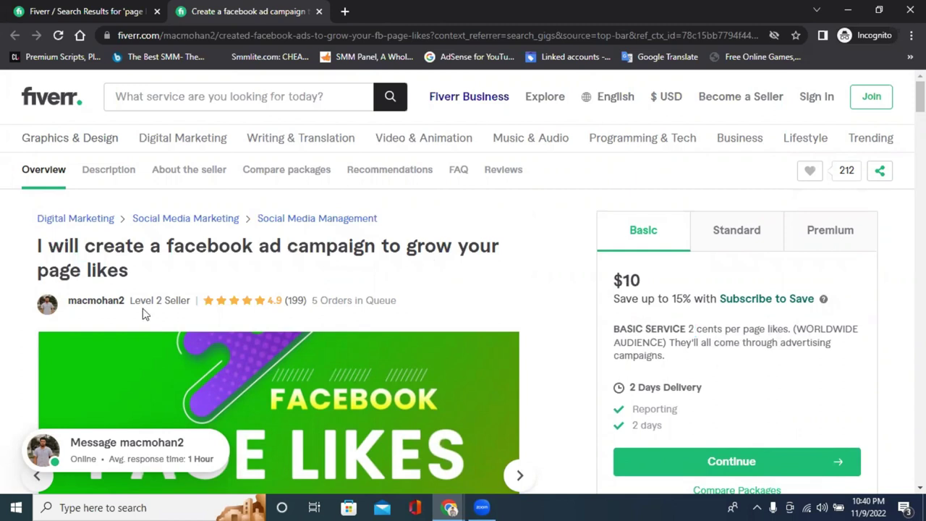
View the gig's Standard package and examine its price, cost per page like and target audience.
left_click(740, 242)
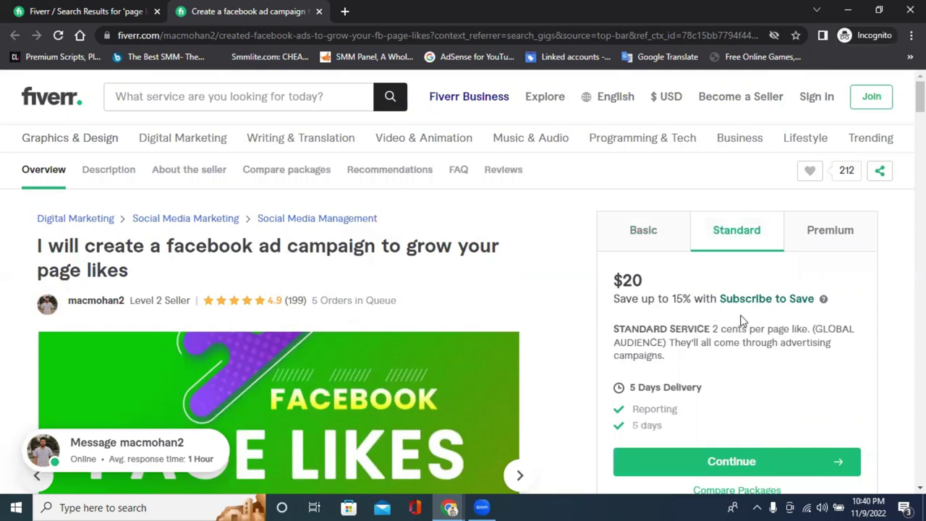
scroll(719, 330, "down", 1)
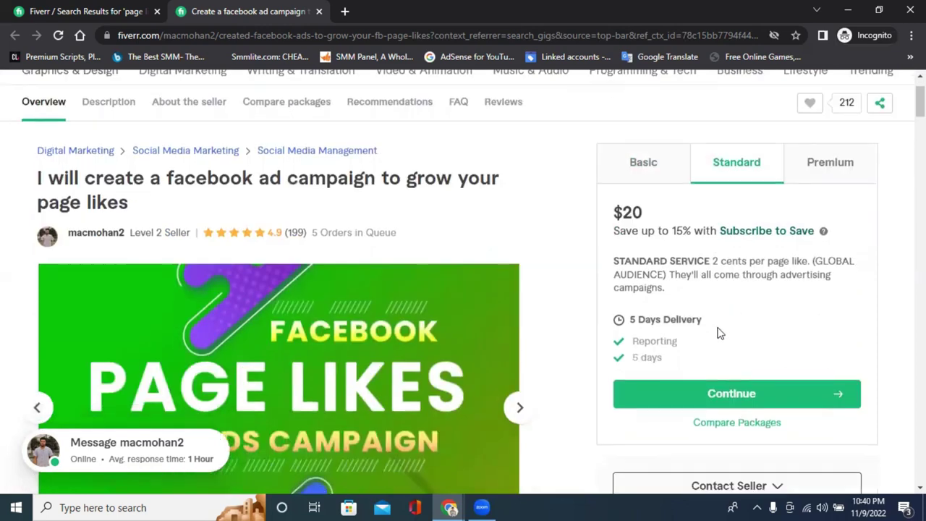
left_click(721, 262)
left_click_drag(712, 260, 724, 262)
left_click(767, 296)
left_click_drag(822, 261, 837, 290)
left_click(819, 321)
left_click_drag(634, 212, 606, 208)
left_click(699, 206)
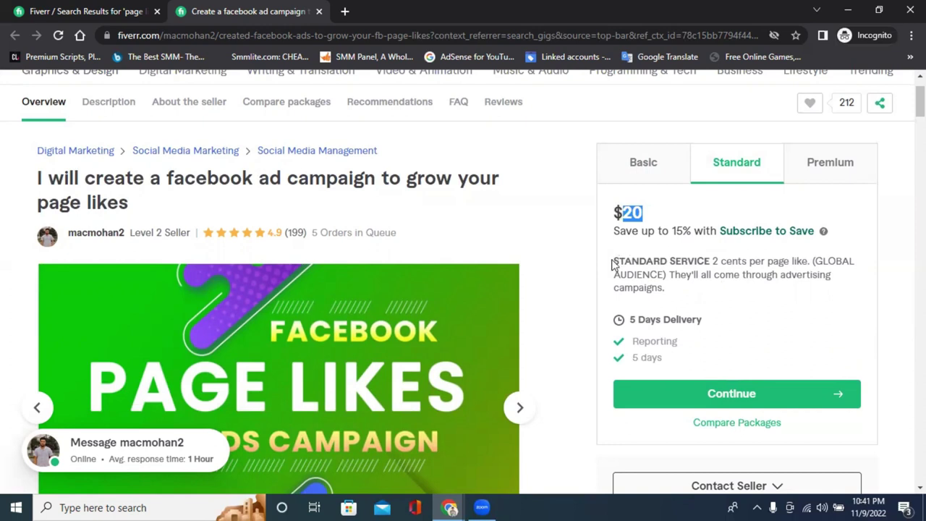
mouse_move(620, 264)
left_mouse_down()
mouse_move(695, 302)
mouse_move(612, 270)
left_mouse_up()
left_click(688, 298)
left_click(605, 248)
From the search results, open the gig "I will run a fb ad campaign to grow your page likes organically" in a new tab.
left_click(36, 10)
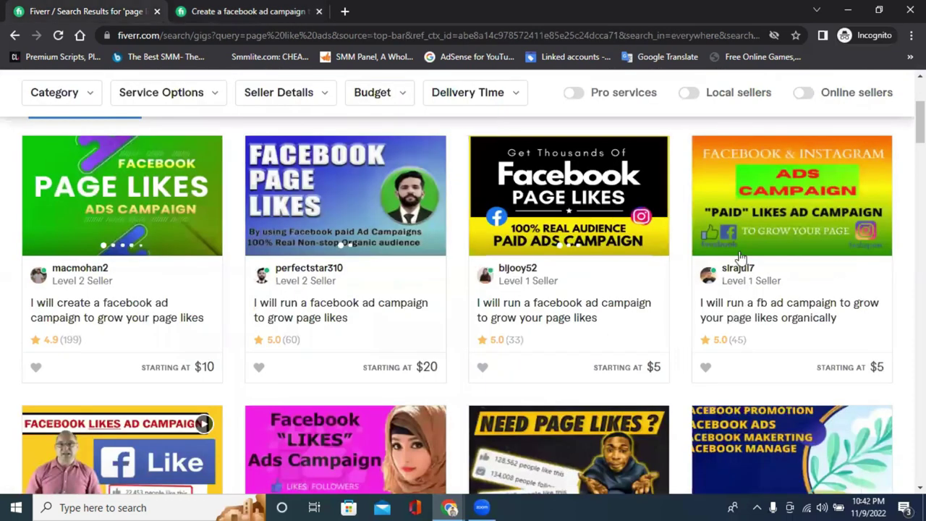
scroll(739, 259, "down", 1)
right_click(771, 260)
key("Escape")
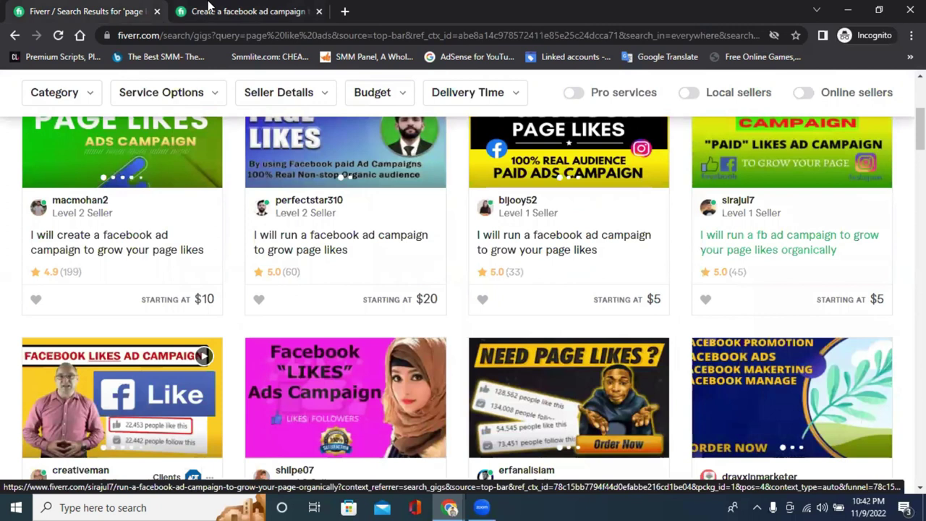
left_click_drag(402, 6, 403, 7)
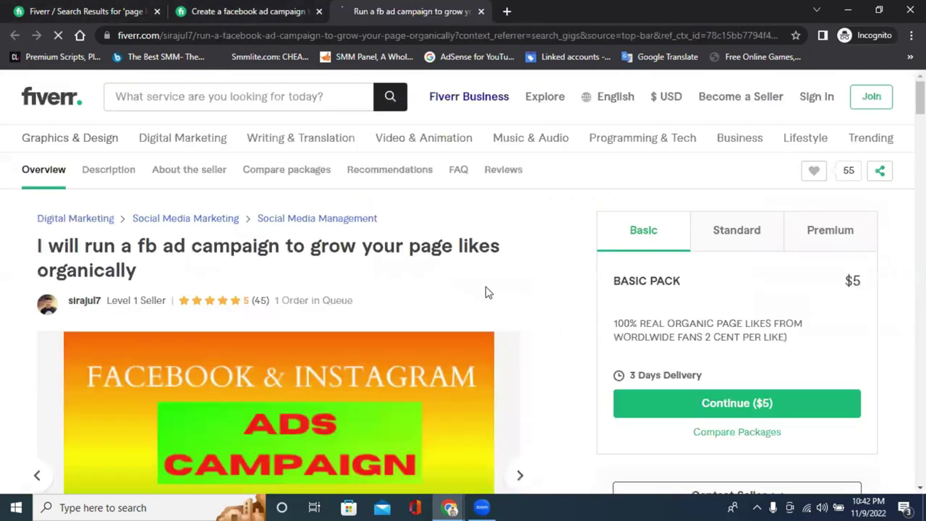
Review the description and About The Seller section of the $5 fb ad campaign gig.
scroll(489, 289, "down", 2)
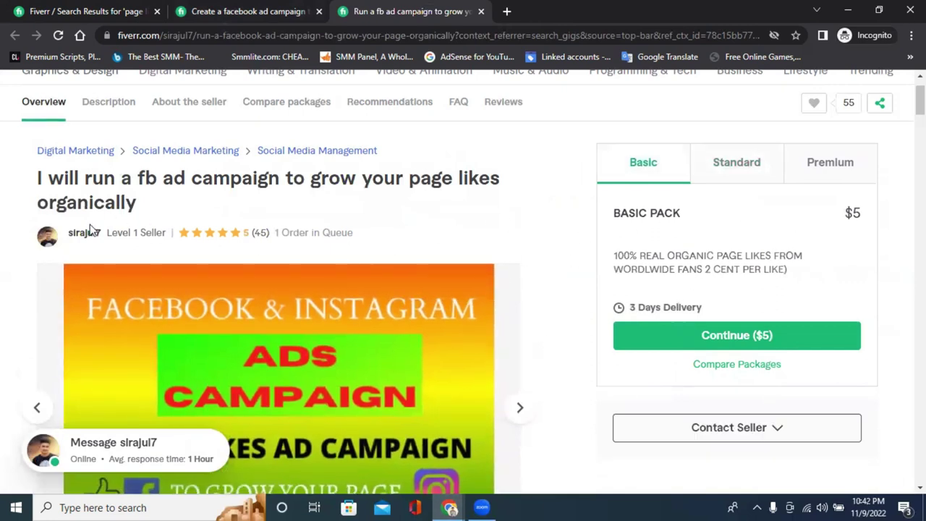
scroll(101, 230, "down", 1)
scroll(224, 304, "down", 12)
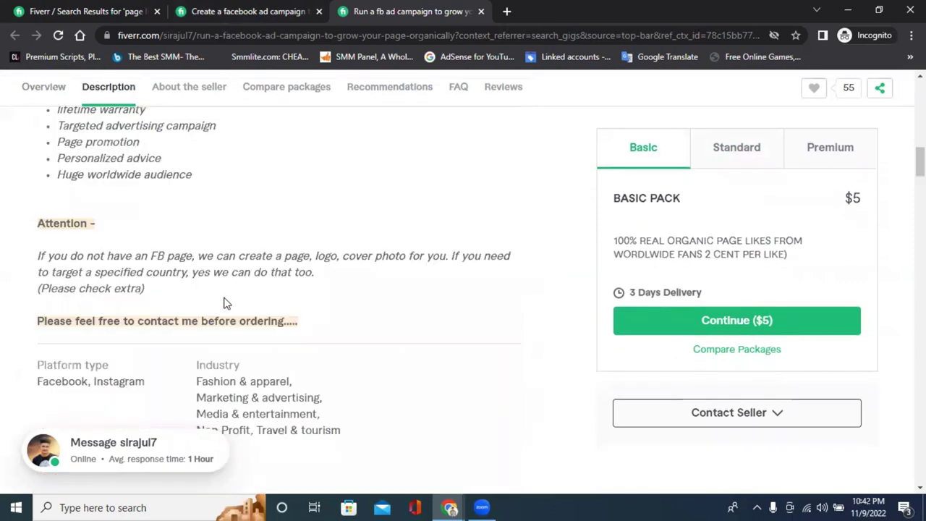
scroll(224, 304, "down", 1)
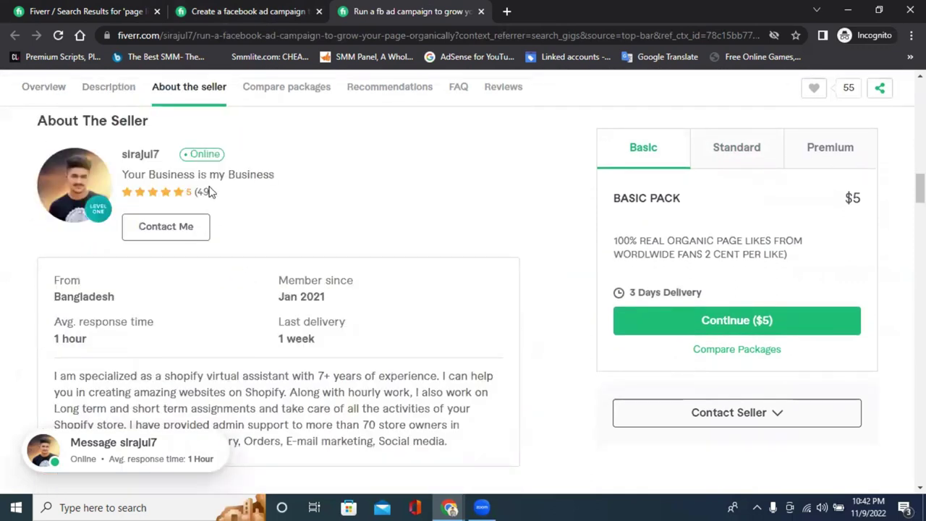
Return to the search results and open the gig "I will run facebook ad campaign to grow page likes organically" in a new tab.
left_click(239, 10)
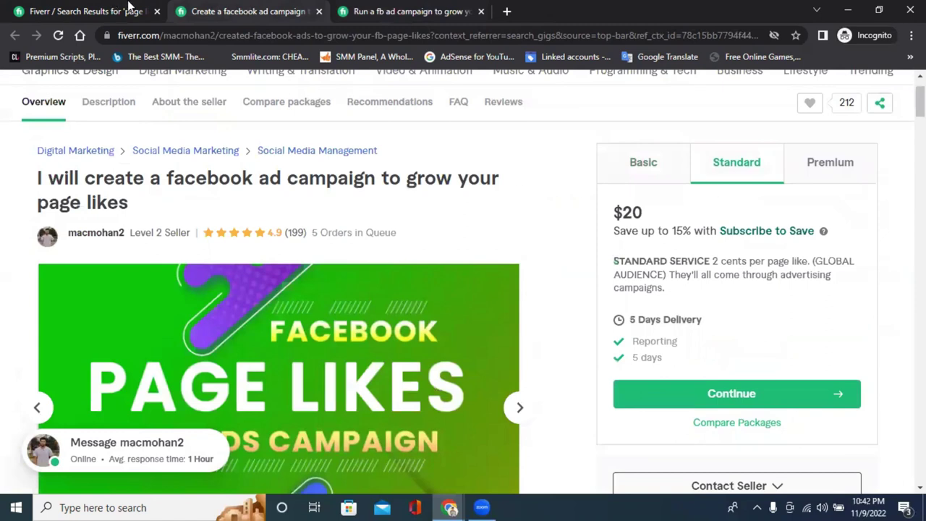
left_click(58, 7)
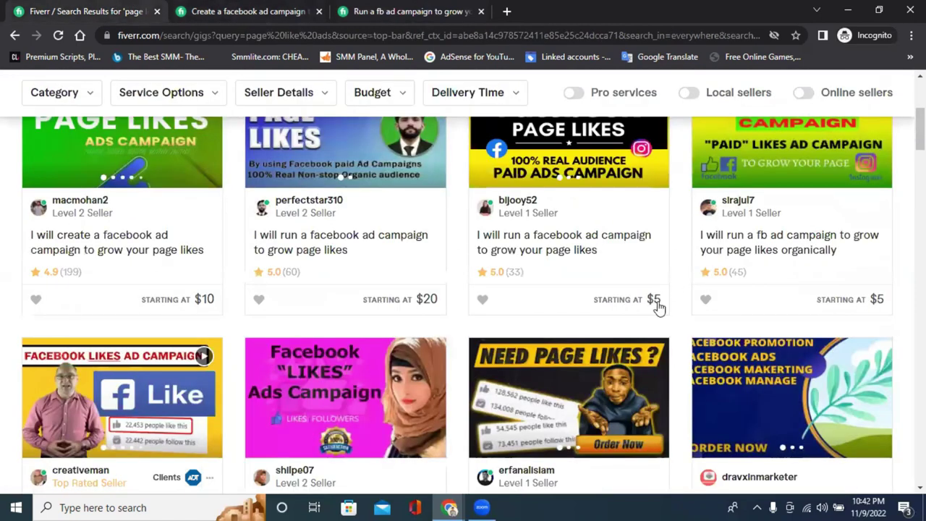
scroll(333, 362, "down", 3)
left_click(374, 320)
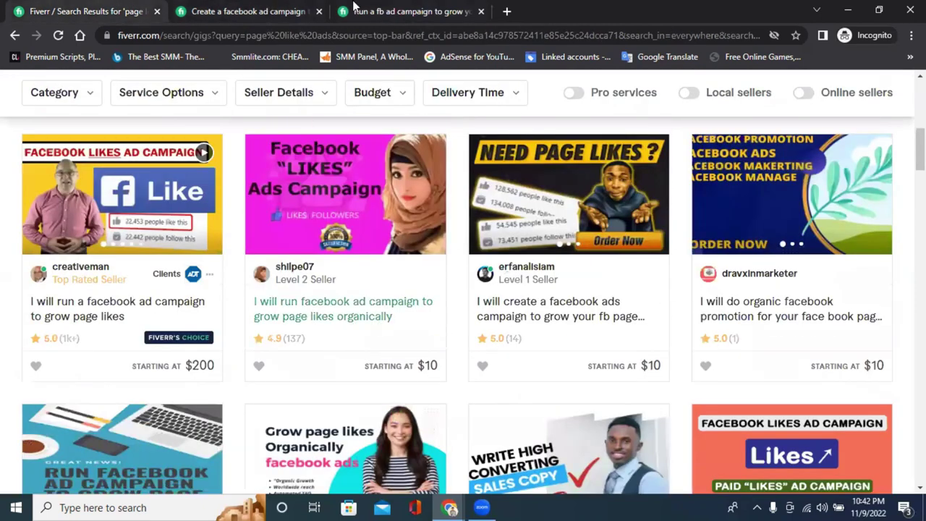
left_click(554, 6)
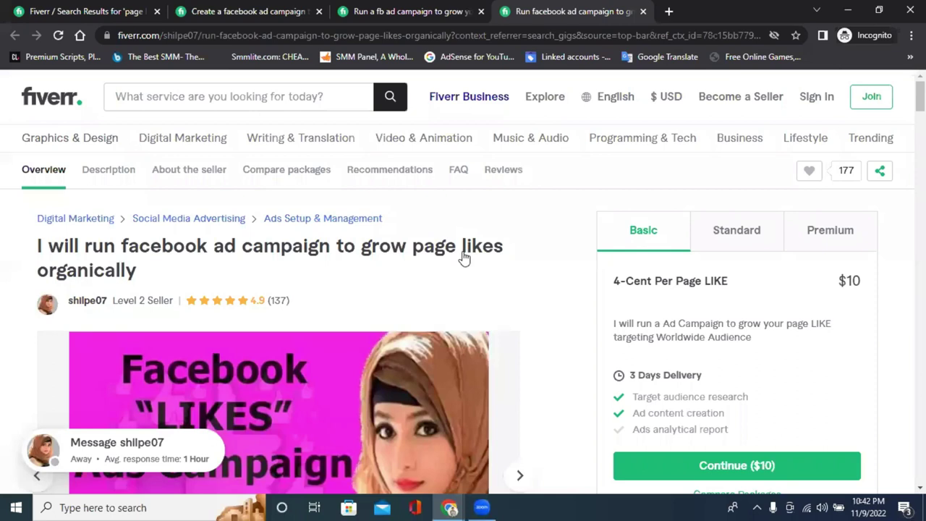
Read the gig description, features and seller profile of the 4-Cent Per Page LIKE gig.
scroll(464, 257, "down", 2)
scroll(307, 173, "down", 5)
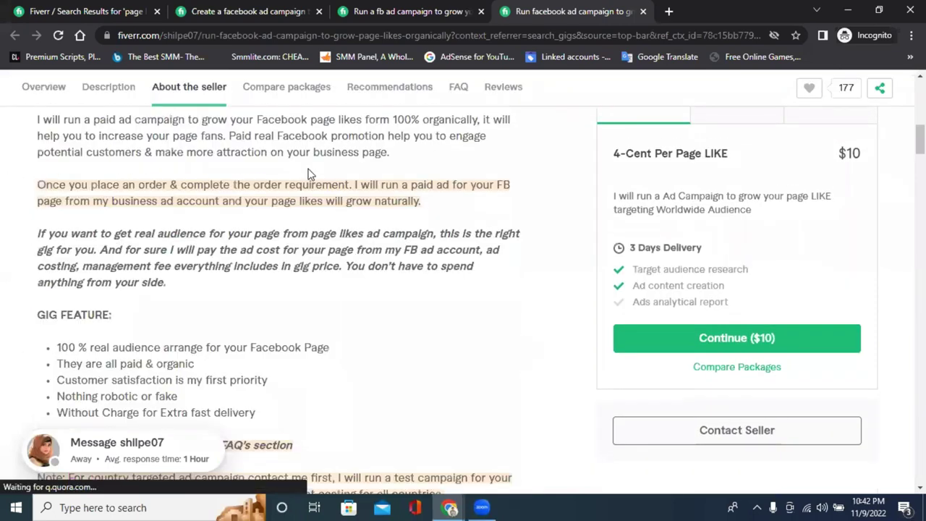
scroll(308, 174, "down", 5)
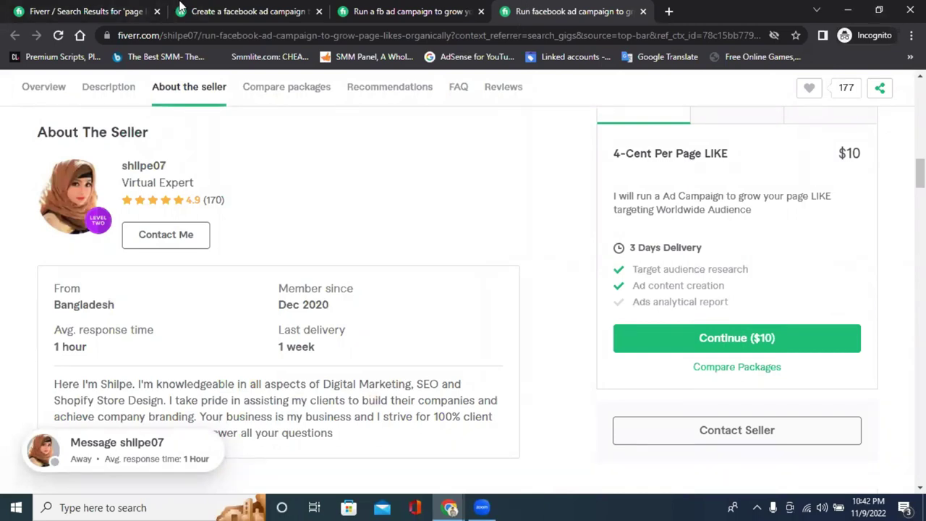
Return to the "page like ads" search results and filter them to online sellers only.
left_click(95, 10)
scroll(499, 228, "down", 1)
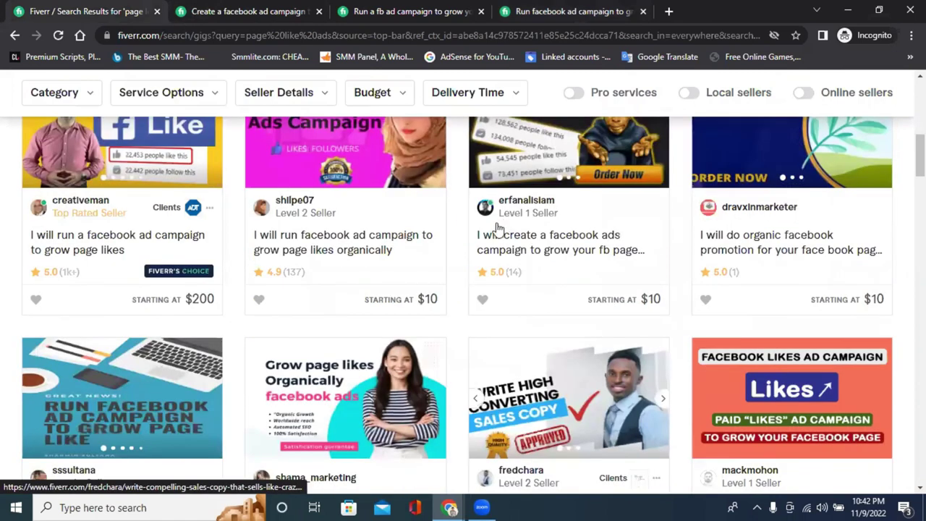
scroll(846, 217, "up", 8)
left_click(804, 279)
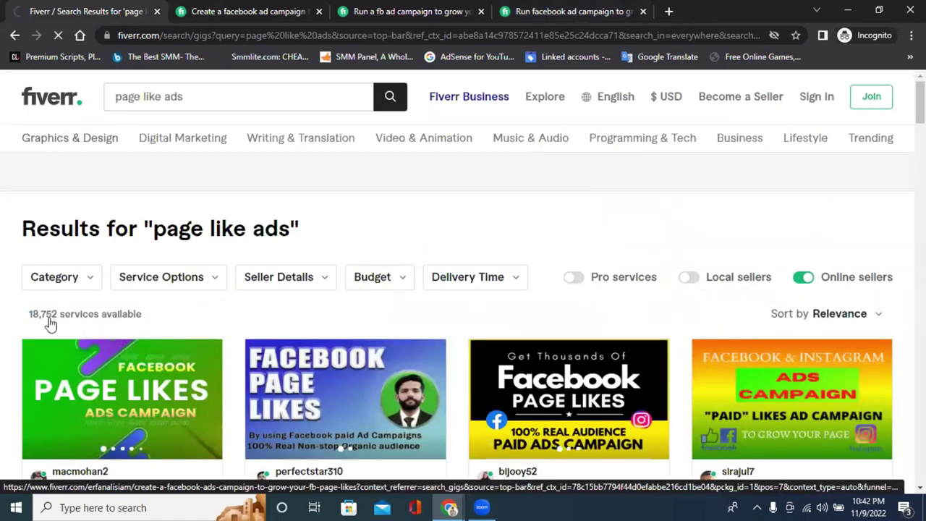
Examine the online sellers' gigs in the filtered results, comparing their titles, ratings and starting prices.
scroll(407, 296, "down", 3)
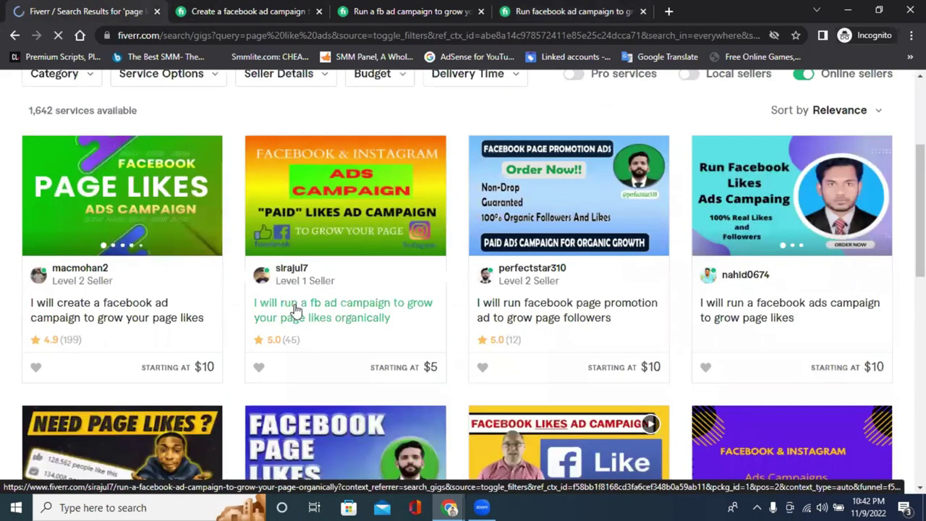
scroll(604, 382, "down", 3)
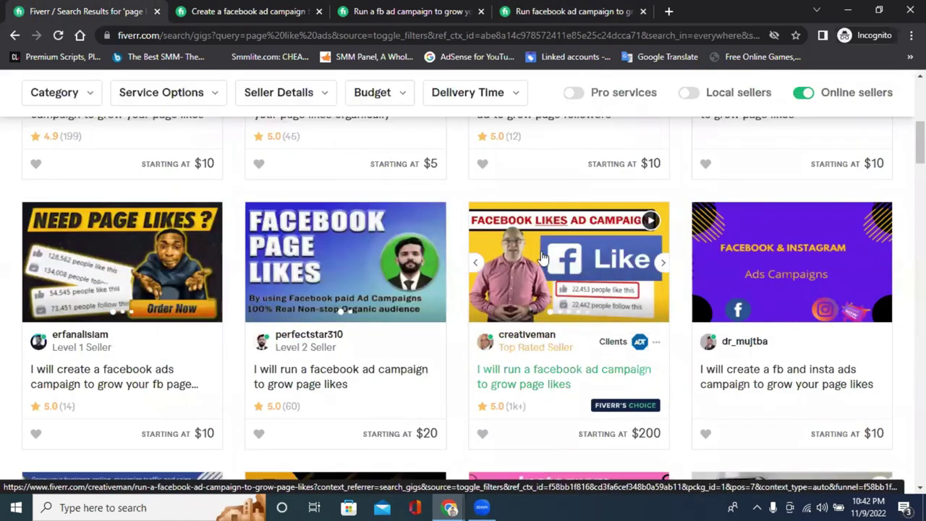
scroll(590, 278, "down", 4)
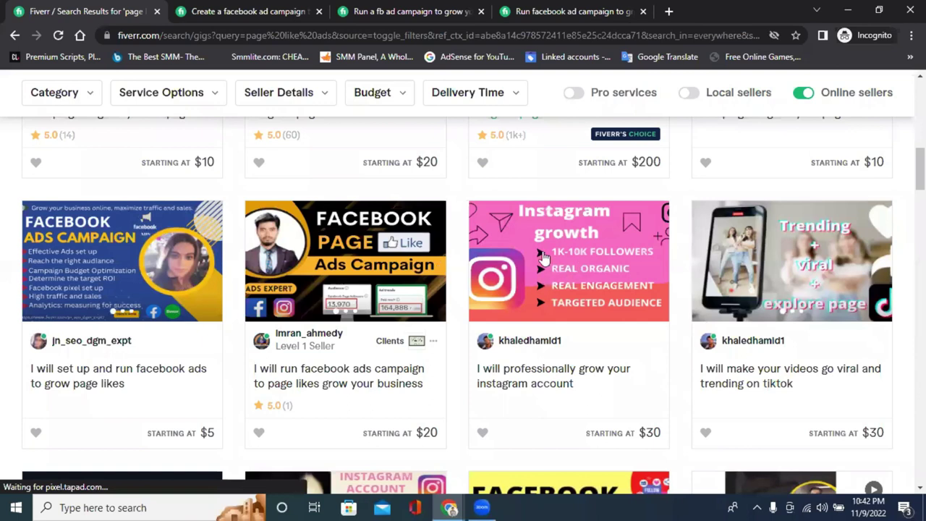
scroll(544, 258, "down", 15)
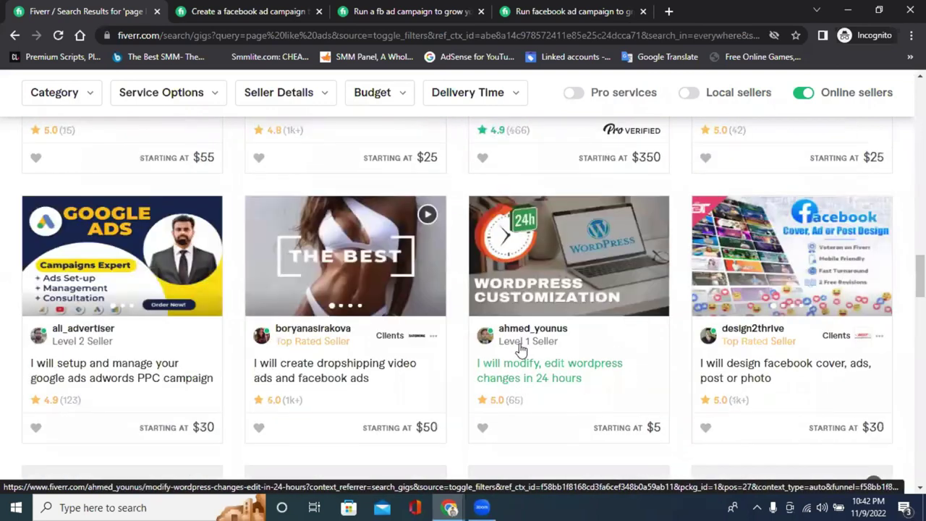
scroll(521, 349, "down", 2)
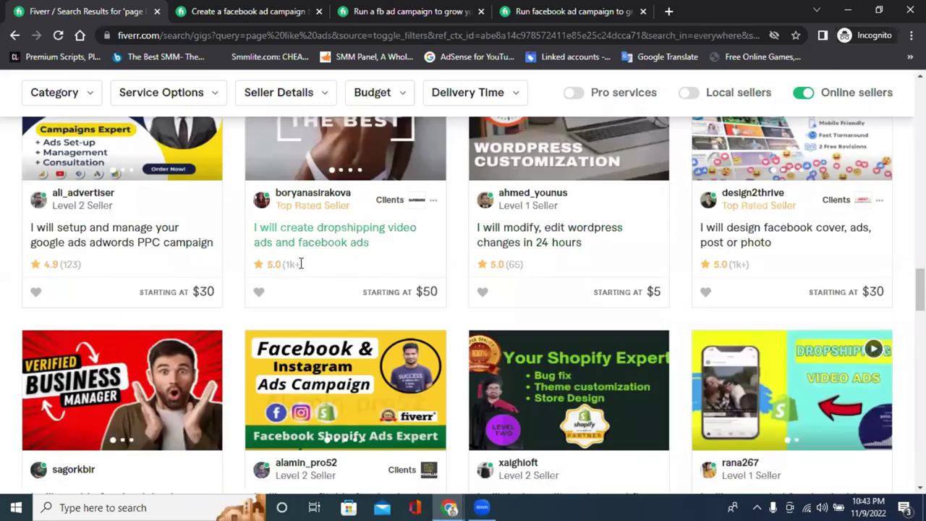
scroll(651, 281, "down", 1)
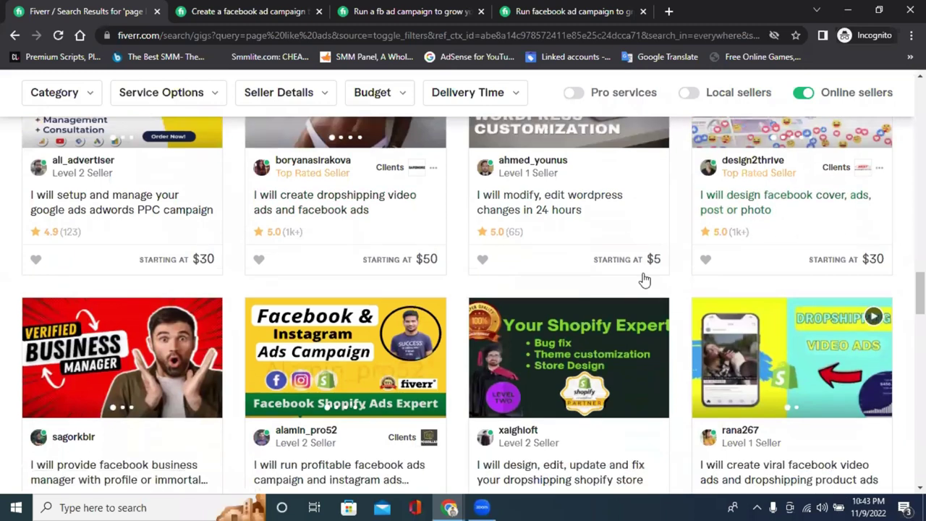
scroll(659, 254, "down", 5)
scroll(214, 272, "down", 6)
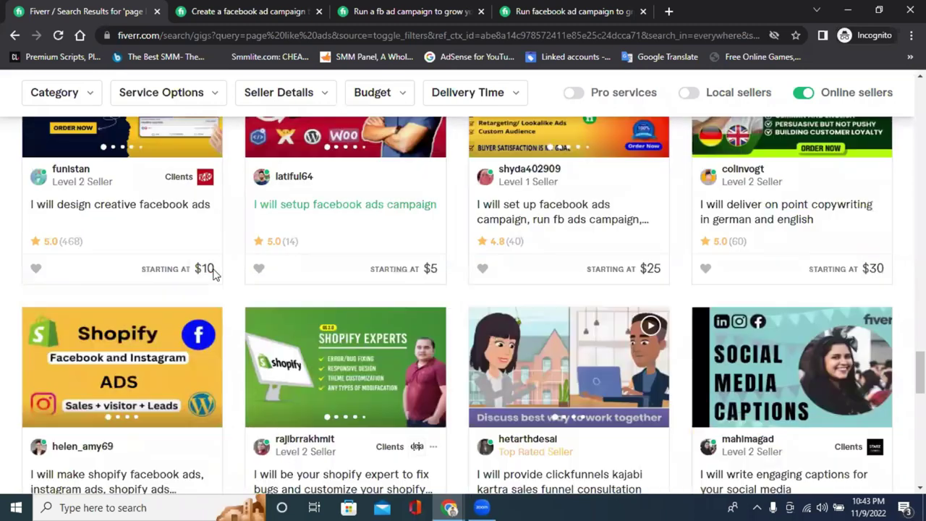
Look through the remaining online sellers' gigs further down the filtered Fiverr results.
scroll(463, 317, "down", 4)
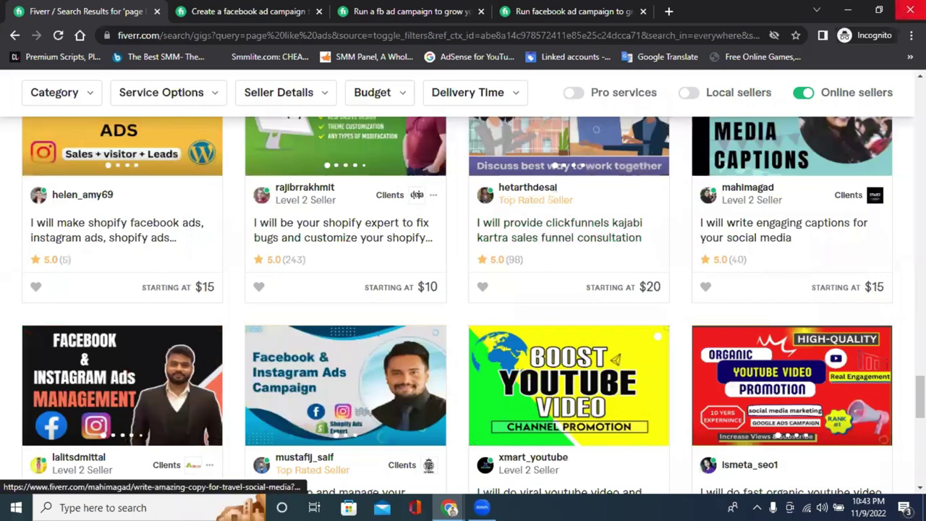
scroll(530, 210, "down", 4)
scroll(530, 211, "up", 3)
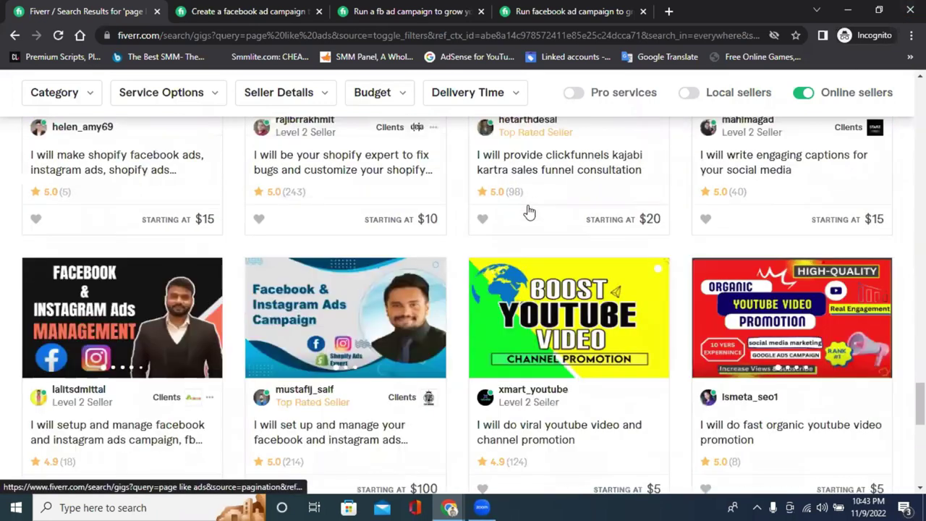
scroll(528, 204, "up", 5)
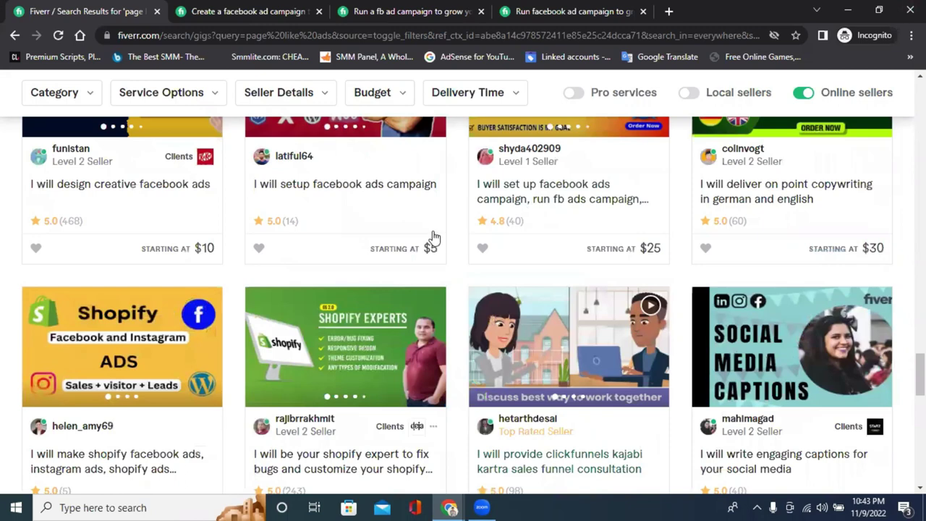
scroll(457, 230, "down", 3)
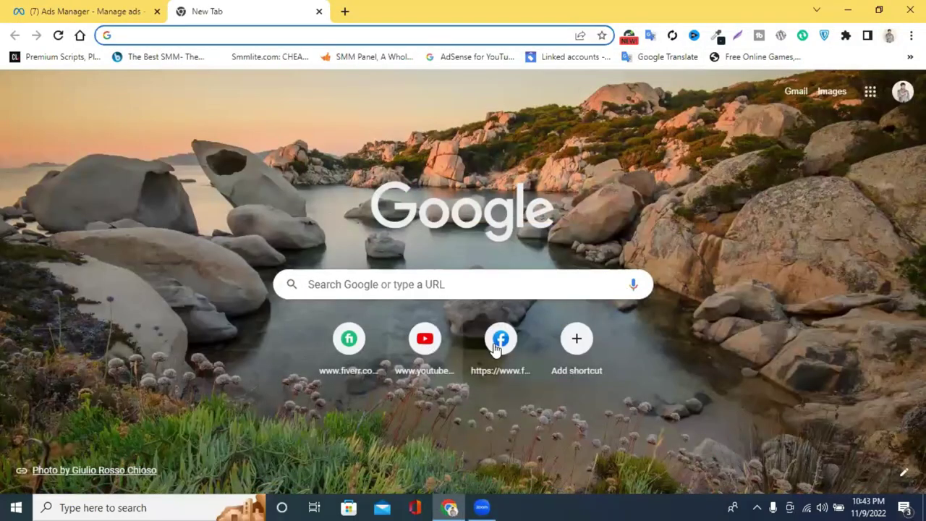
Switch to the regular browser window, open Facebook's home feed and activate its search.
left_click(496, 350)
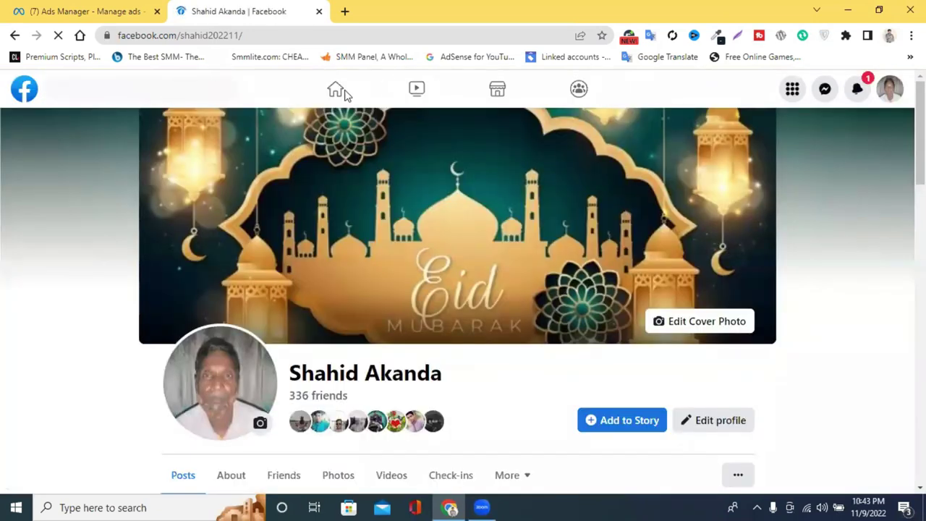
left_click(336, 92)
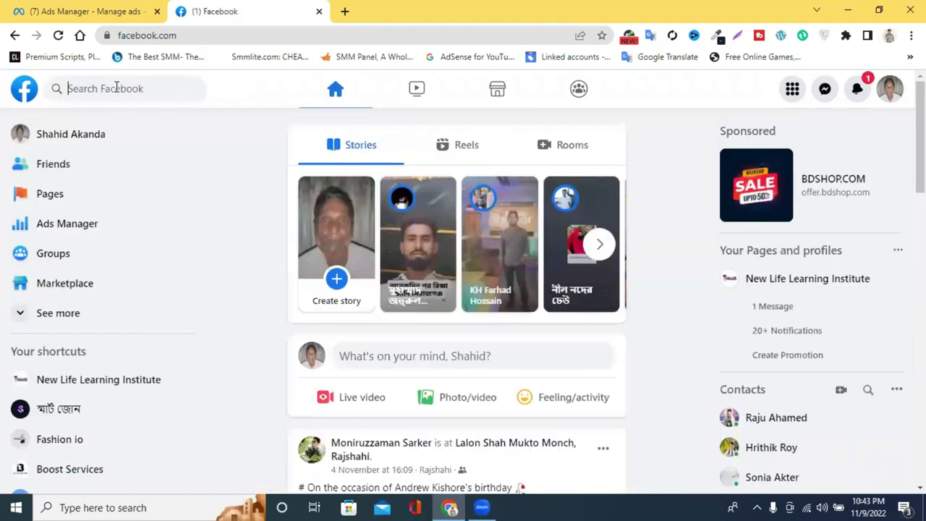
left_click(116, 88)
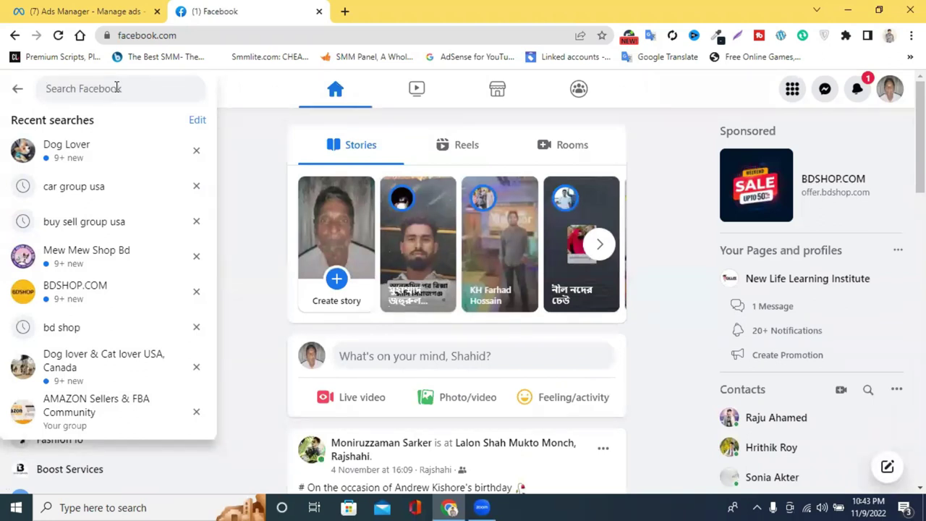
type("like")
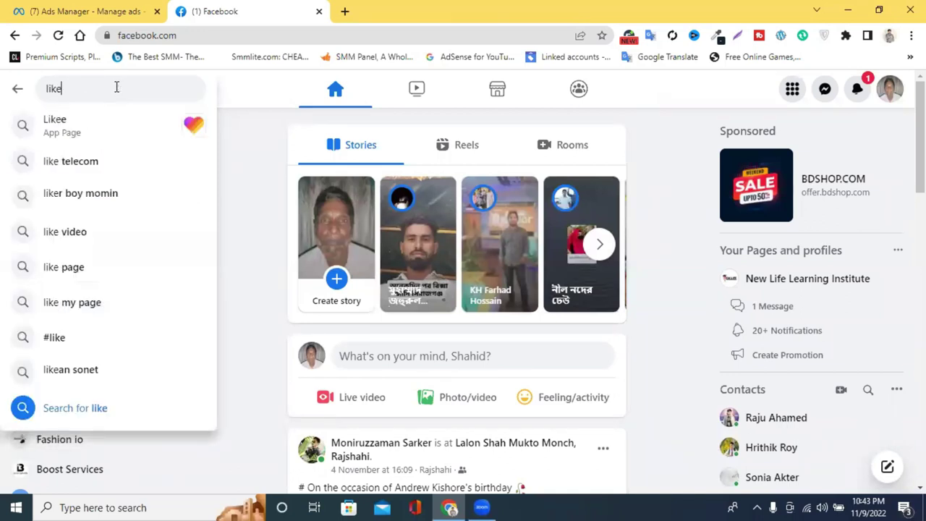
key("BackSpace")
key("BackSpace")
key("BackSpace")
key("BackSpace")
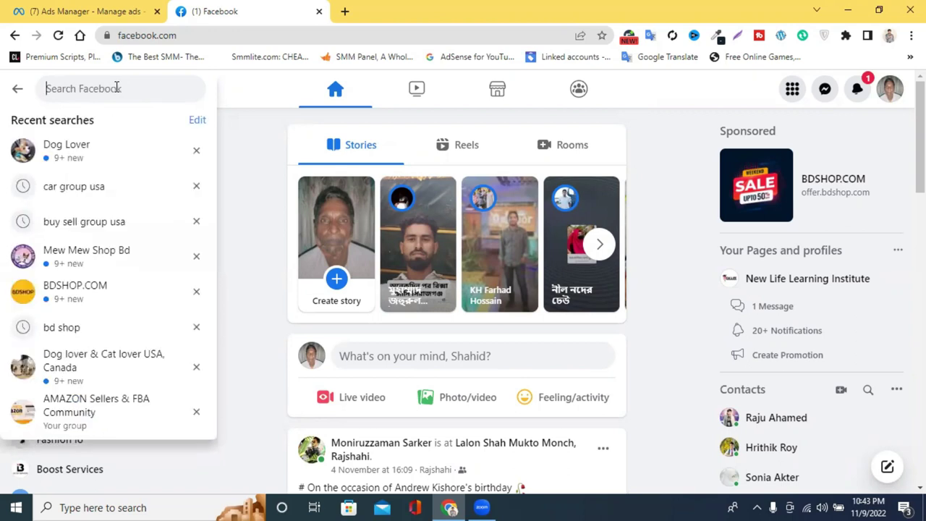
Search Facebook for "facebook page like".
type("faceb")
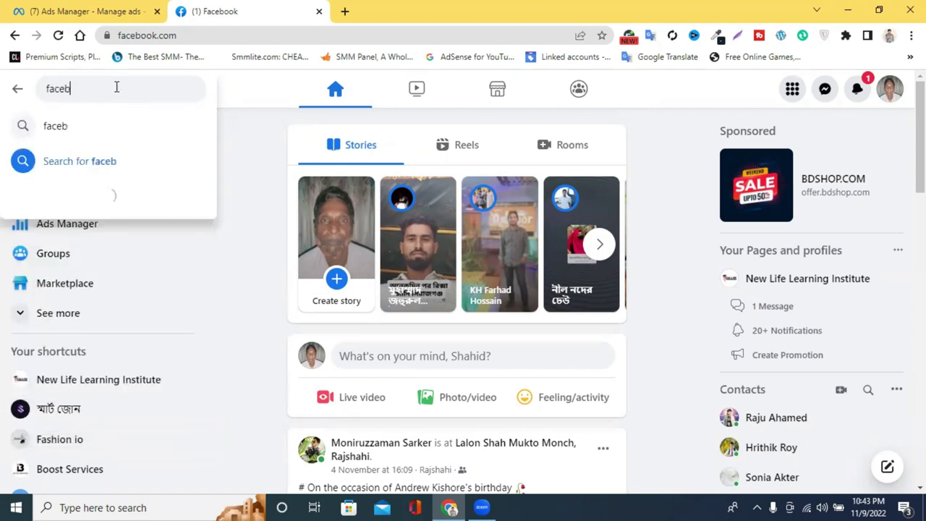
type("ook pag")
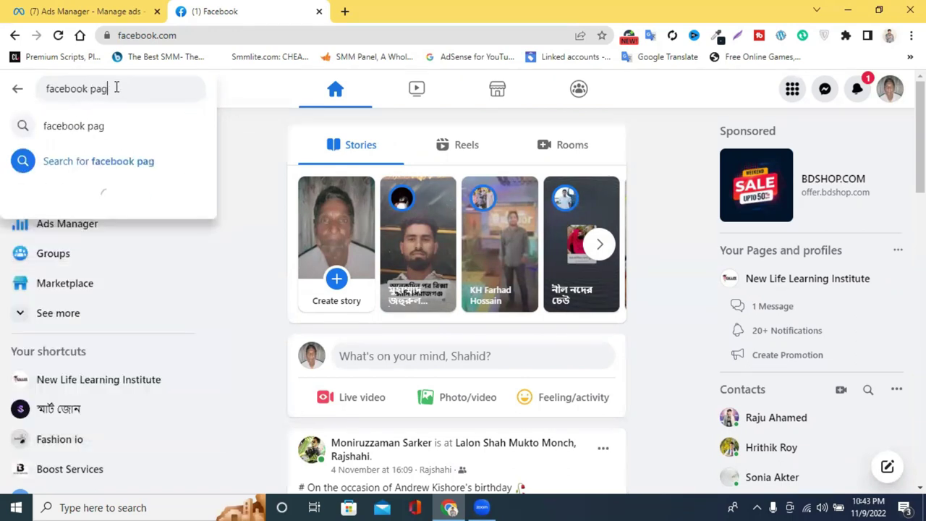
type("e like ")
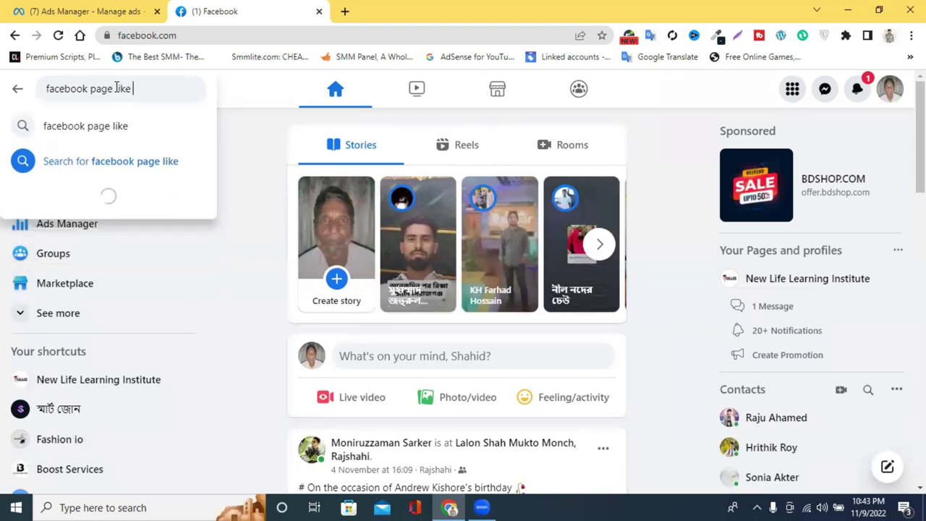
type("ads")
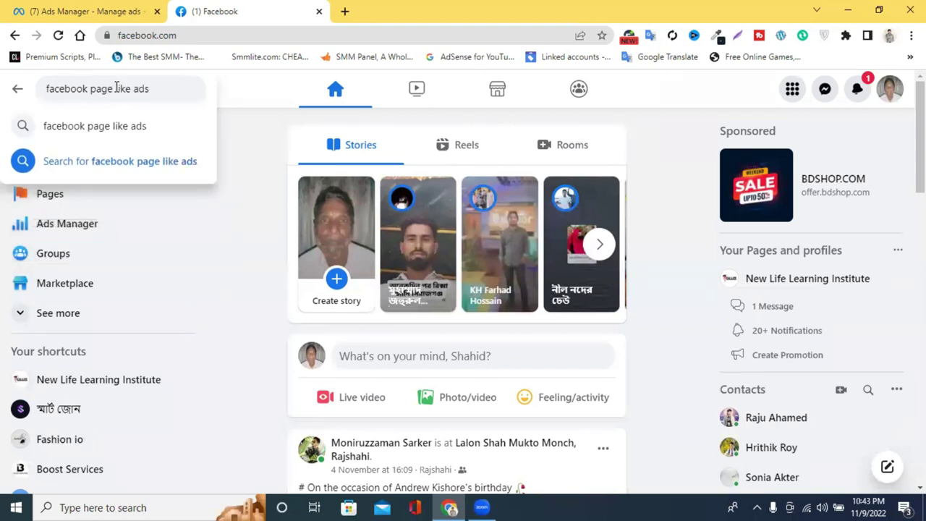
key("BackSpace")
key("BackSpace")
key("BackSpace")
key("Return")
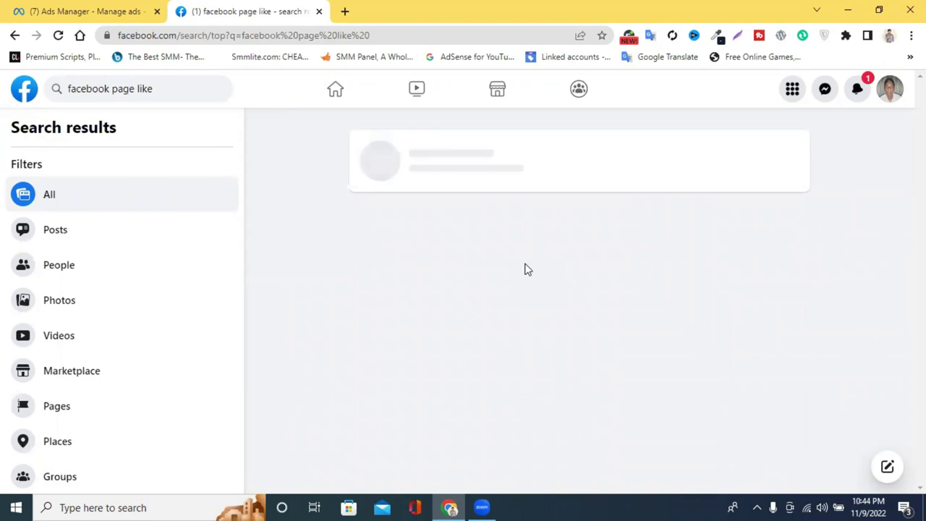
Filter the "facebook page like" search results to show only pages.
right_click(393, 238)
left_click(311, 199)
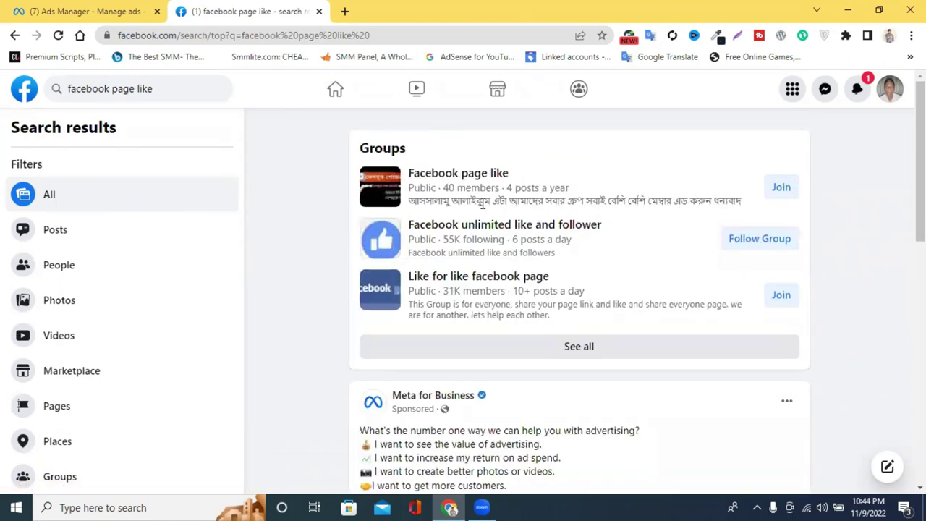
scroll(586, 230, "down", 3)
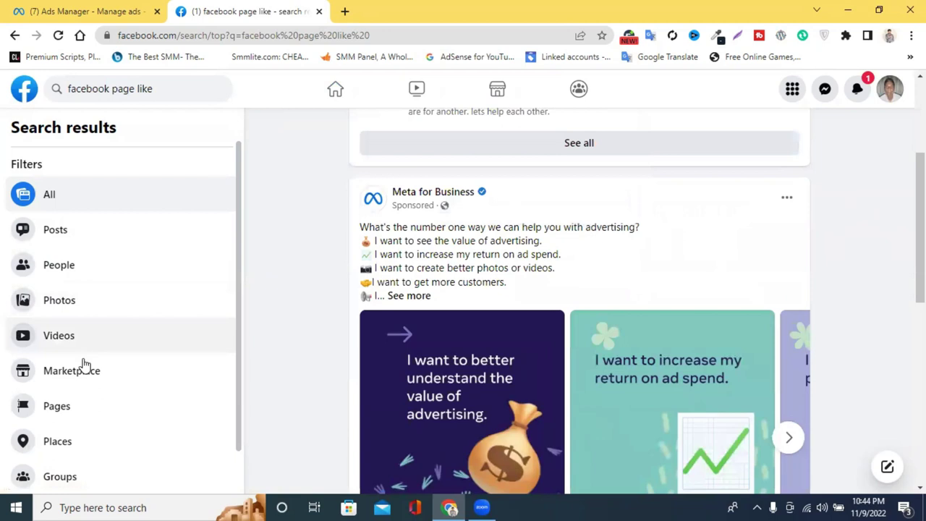
left_click(73, 411)
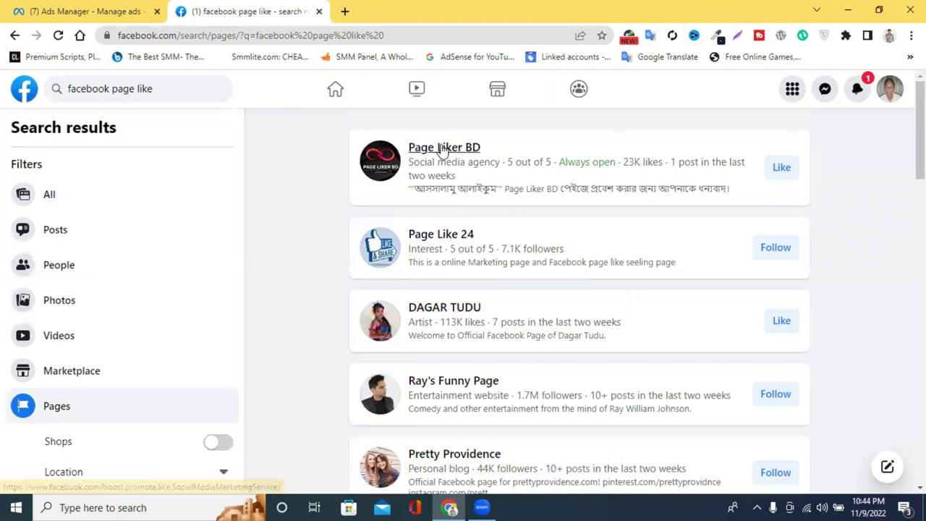
Open the Page Liker BD page in a new tab while keeping the search results available.
mouse_move(444, 157)
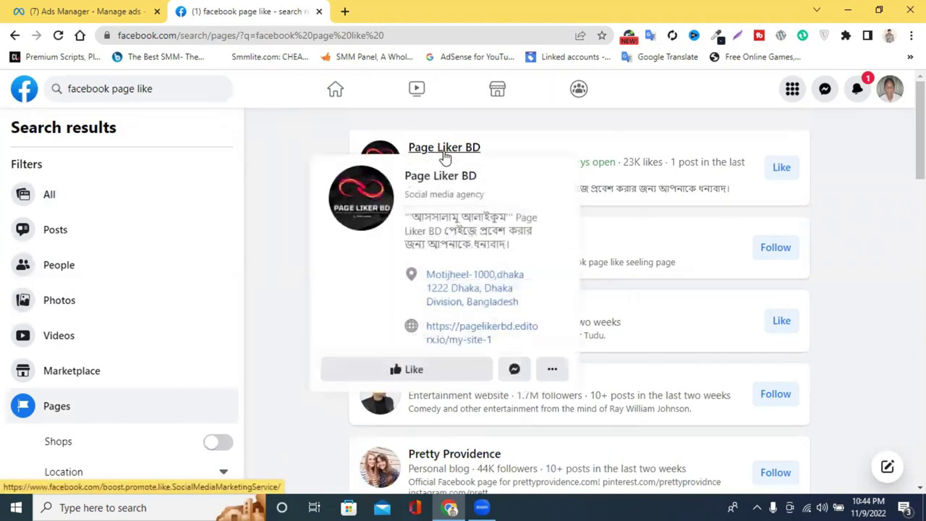
right_click(444, 156)
left_click(492, 161)
key("ctrl+Tab")
key("ctrl+shift+Tab")
Open the Page Like 24 page from the search results in a new tab and switch to it.
scroll(581, 224, "down", 2)
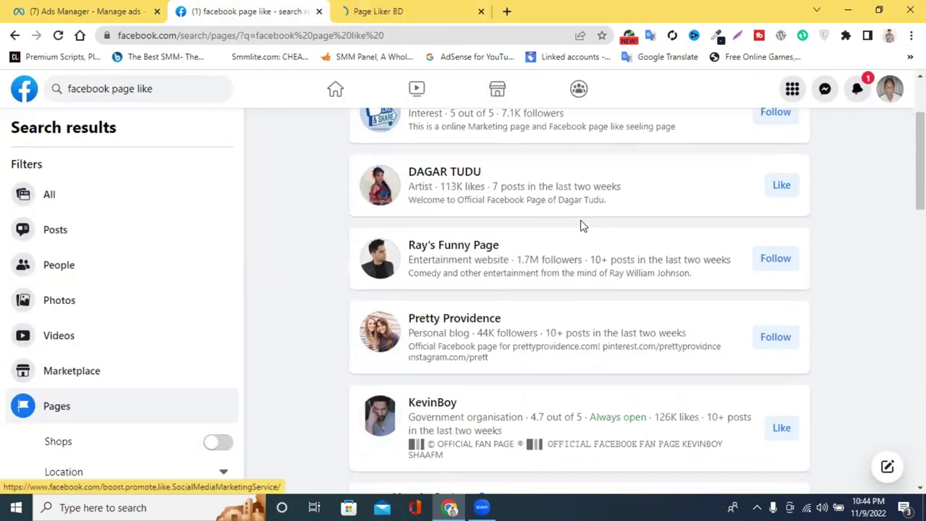
scroll(457, 203, "up", 1)
right_click(442, 169)
left_click(481, 181)
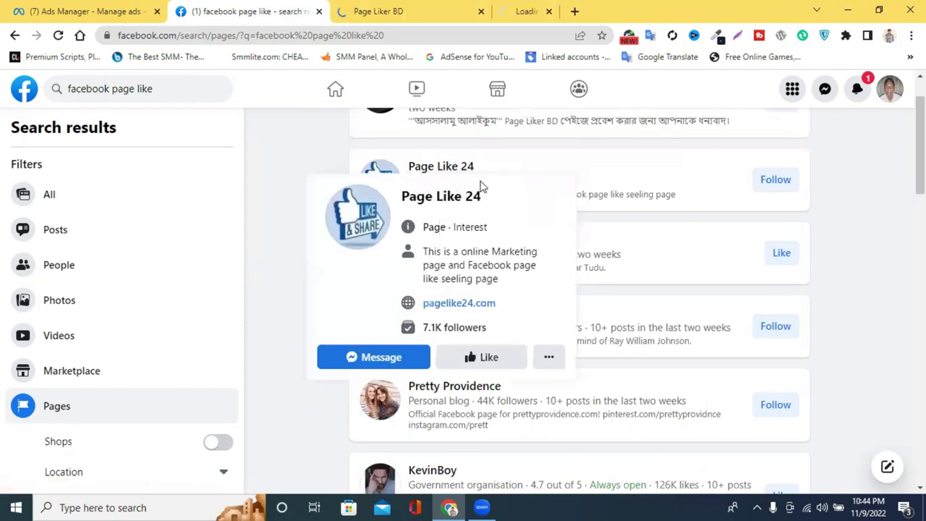
left_click(499, 10)
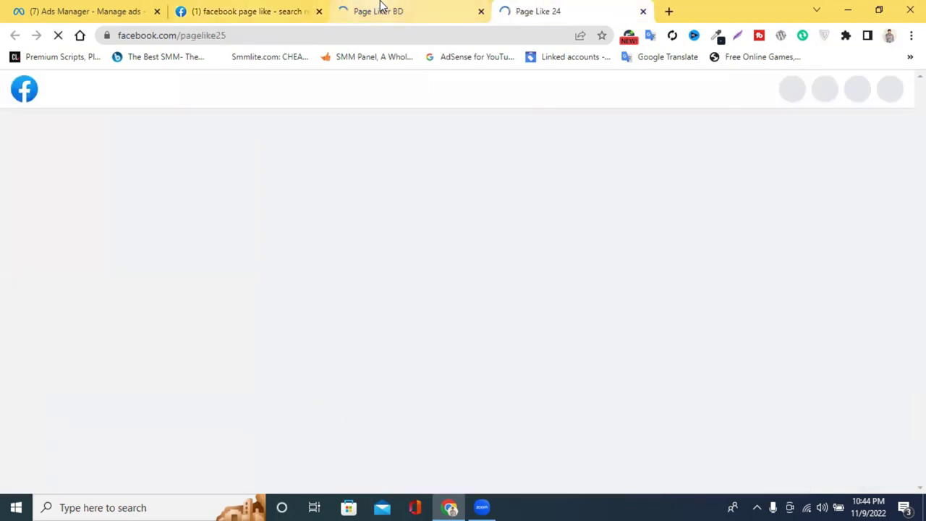
Examine the Page Like 24 page's intro, photos, posts and comments.
scroll(441, 279, "down", 3)
scroll(444, 282, "up", 3)
scroll(490, 293, "down", 5)
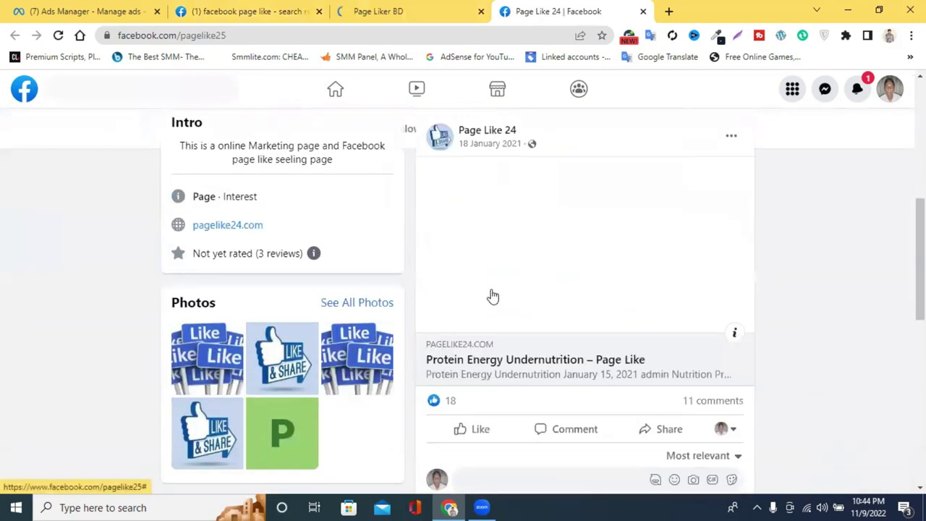
scroll(492, 296, "up", 3)
scroll(492, 295, "down", 3)
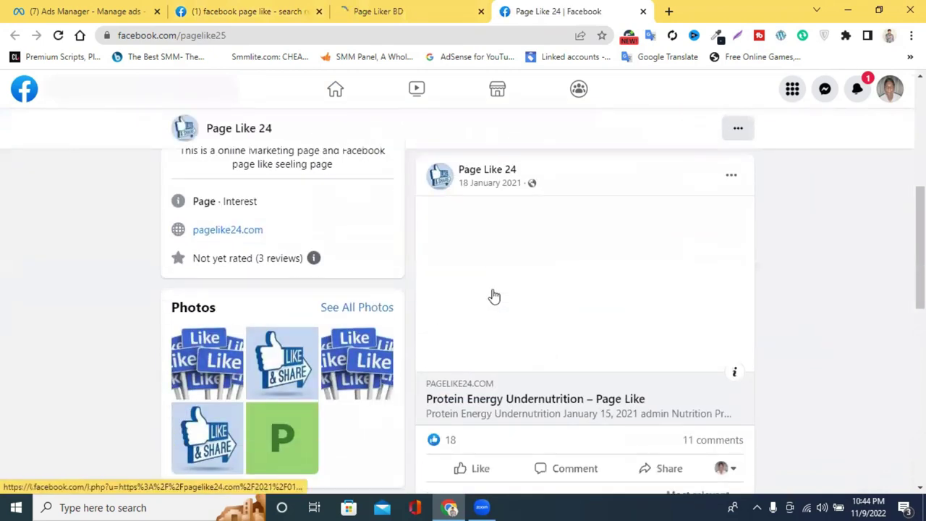
scroll(494, 296, "down", 4)
scroll(748, 292, "up", 2)
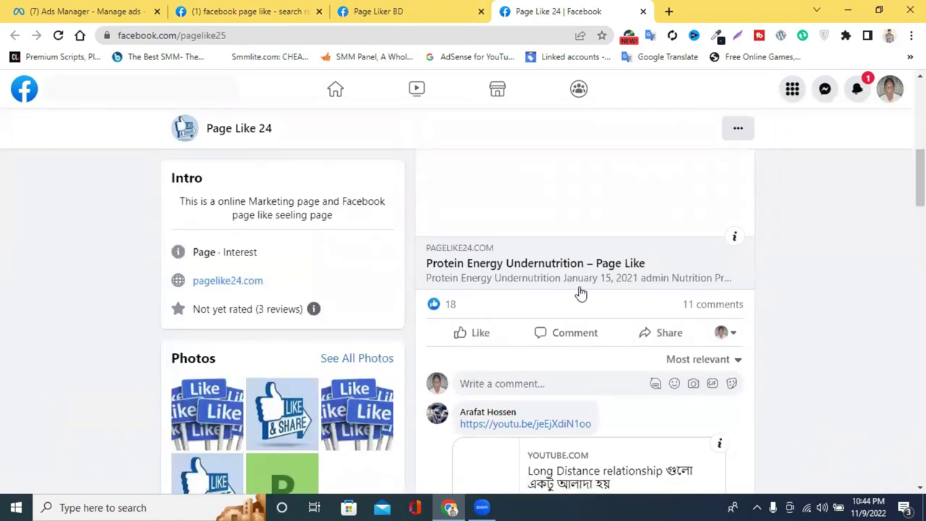
scroll(581, 293, "up", 2)
scroll(581, 293, "down", 10)
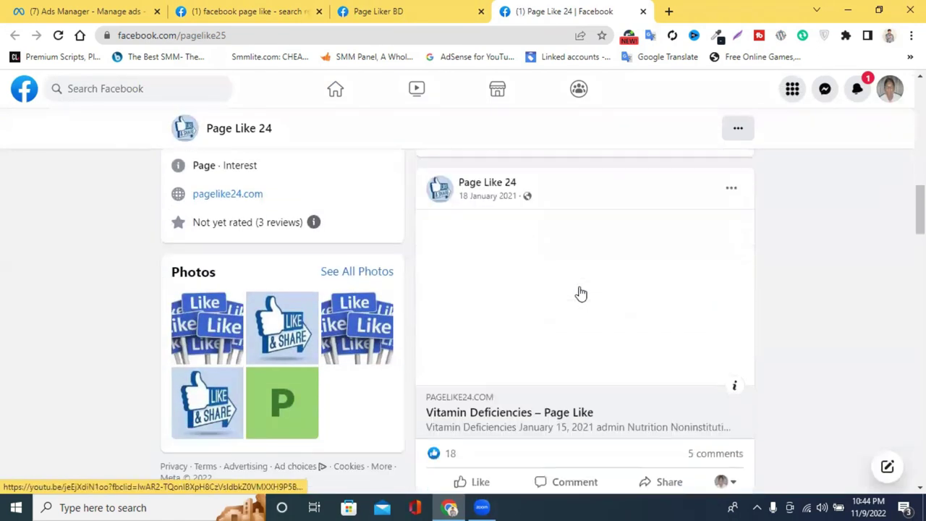
scroll(583, 293, "down", 15)
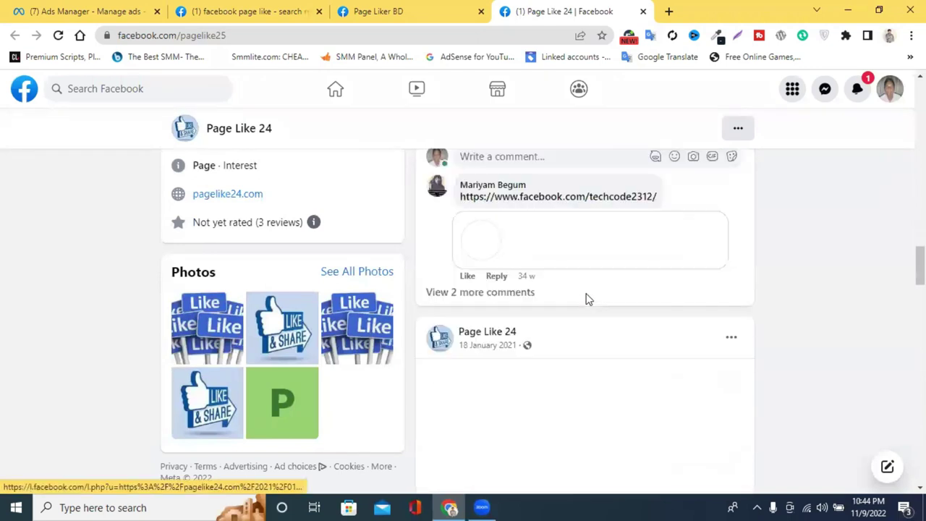
Reload the Page Like 24 page and switch to the Page Liker BD tab.
right_click(793, 230)
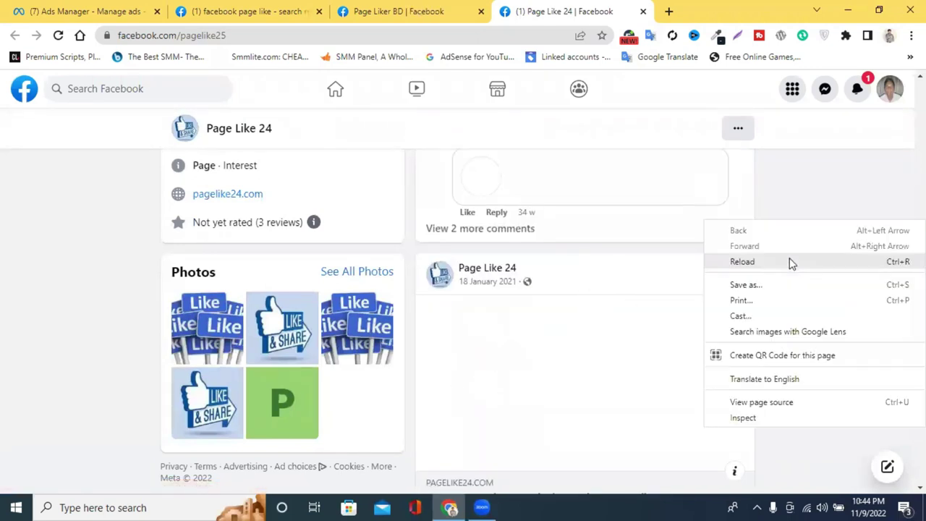
left_click(788, 261)
left_click(372, 10)
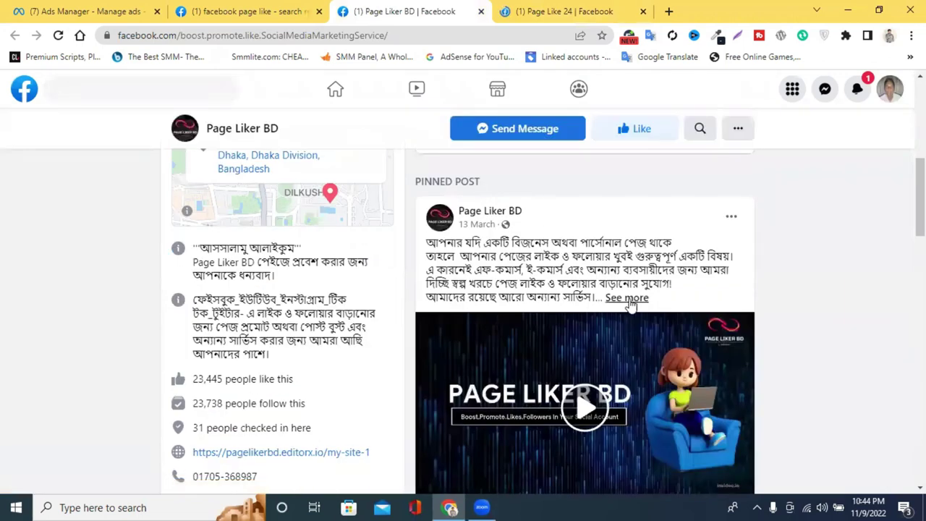
Examine Page Liker BD's details, pinned post, review and discount offers and comments, closing the chat pop-up.
scroll(629, 304, "down", 7)
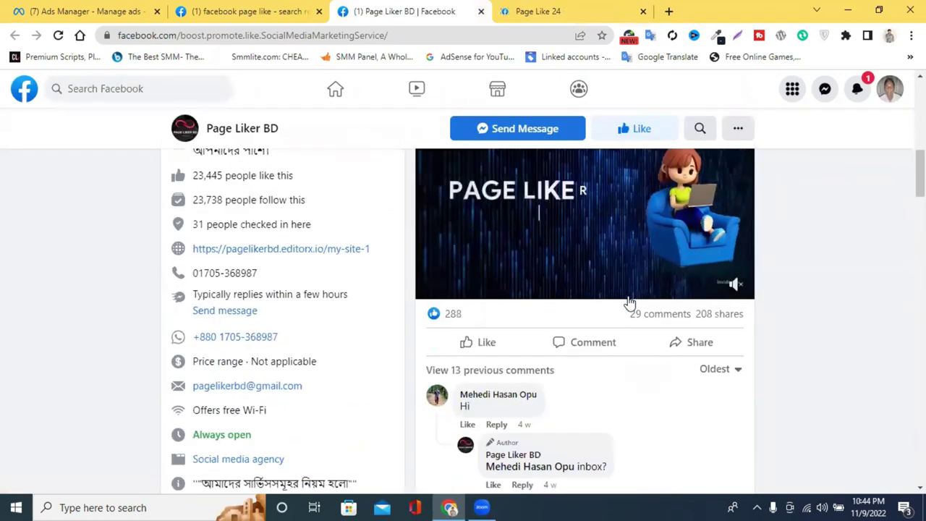
scroll(618, 315, "up", 6)
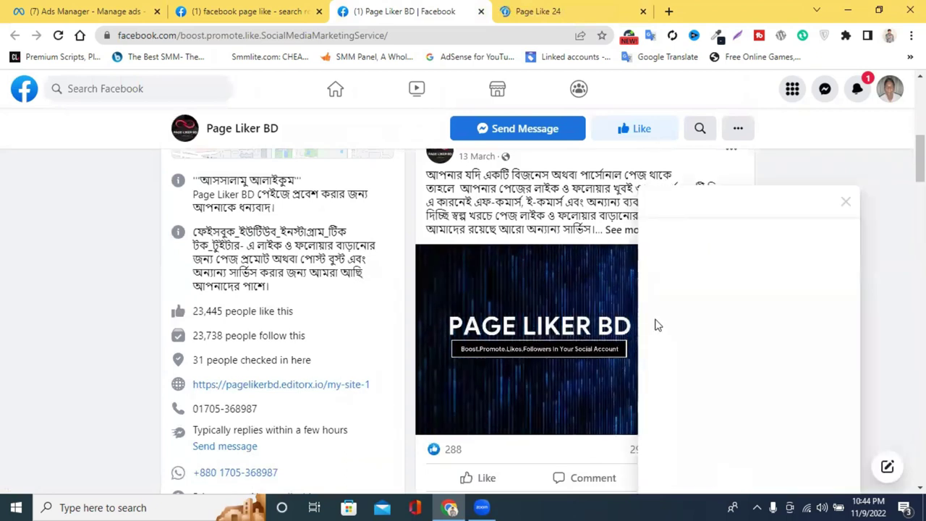
scroll(655, 324, "down", 6)
left_click(849, 203)
scroll(707, 256, "down", 3)
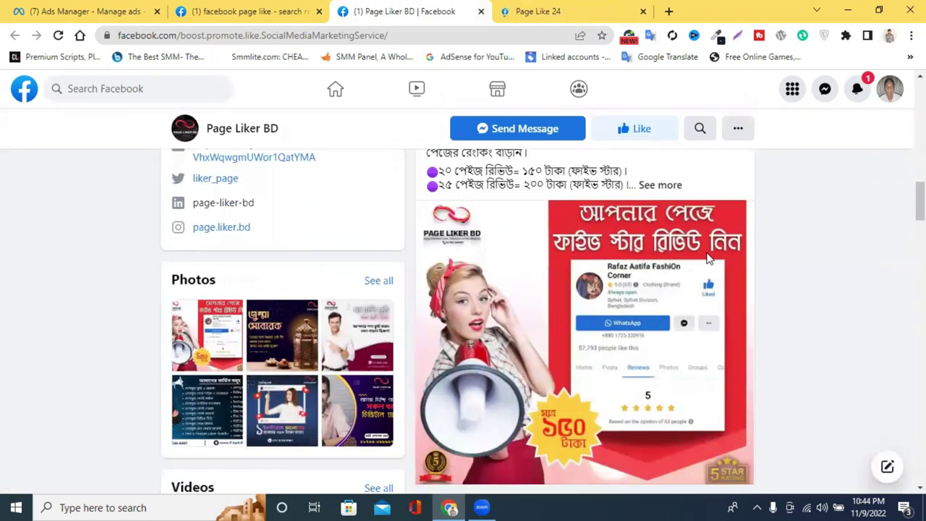
scroll(707, 256, "up", 2)
left_click(849, 202)
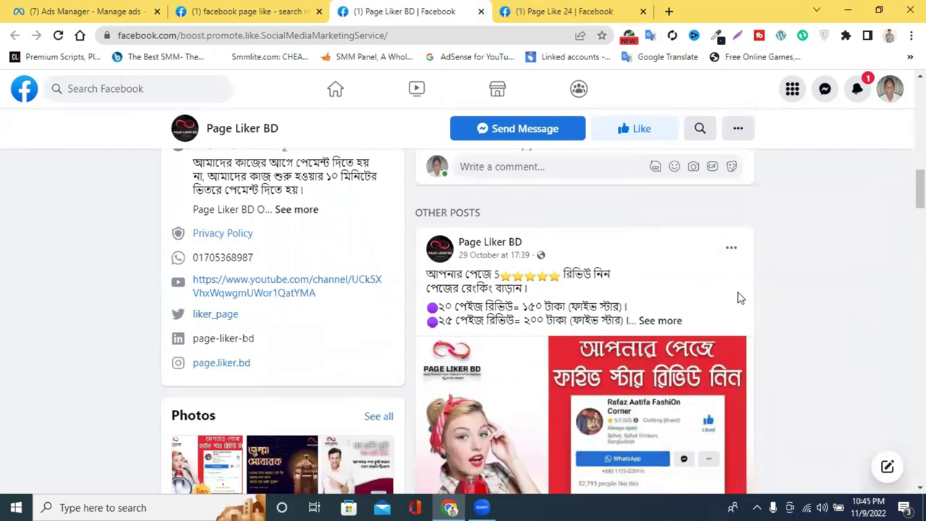
scroll(615, 296, "down", 6)
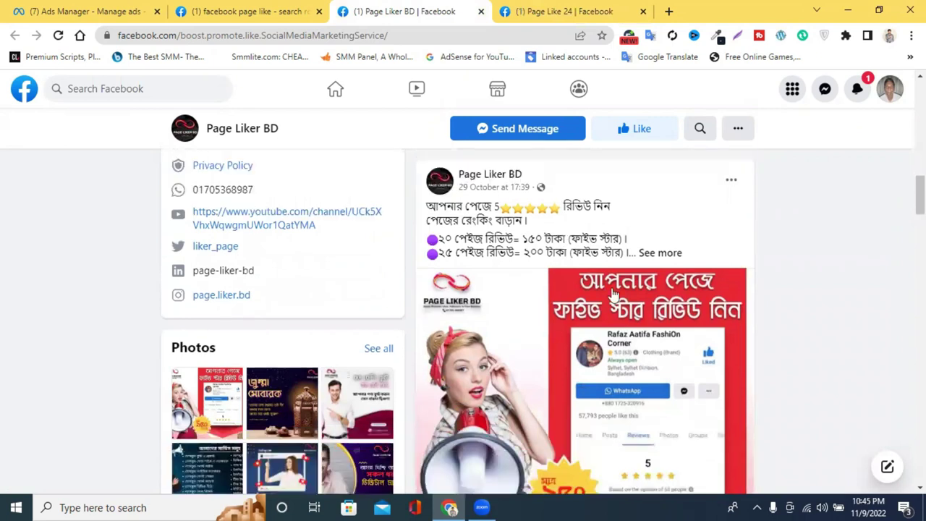
scroll(622, 293, "down", 3)
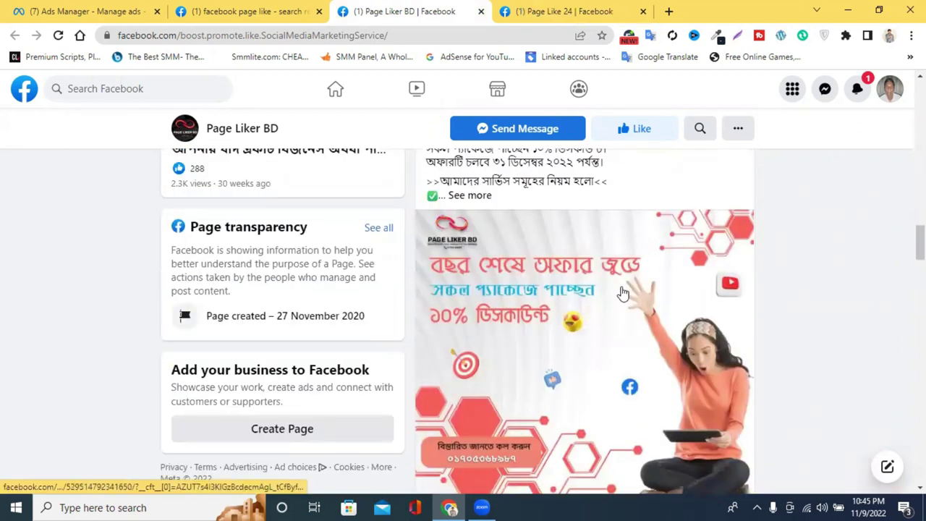
scroll(622, 293, "down", 10)
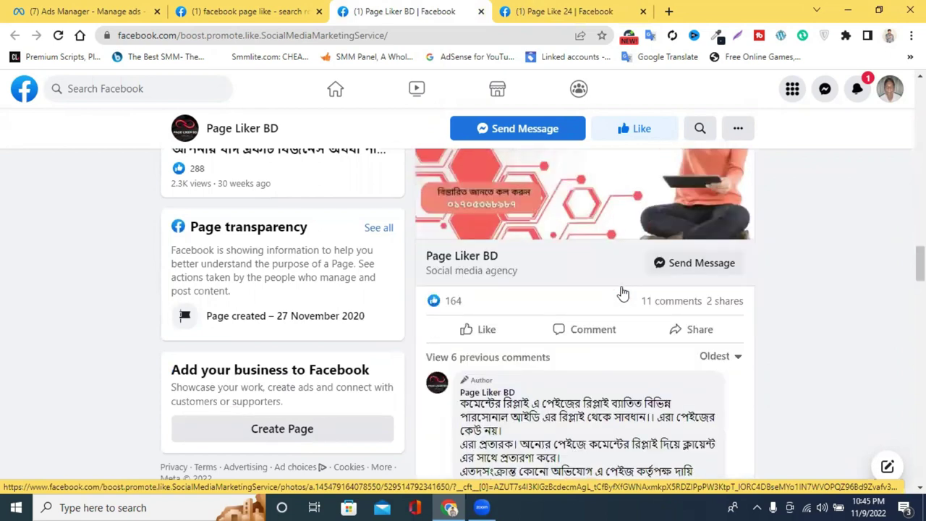
Examine Page Liker BD's business page setup offers, customer comments and the 10% off special offer post.
left_click(583, 319)
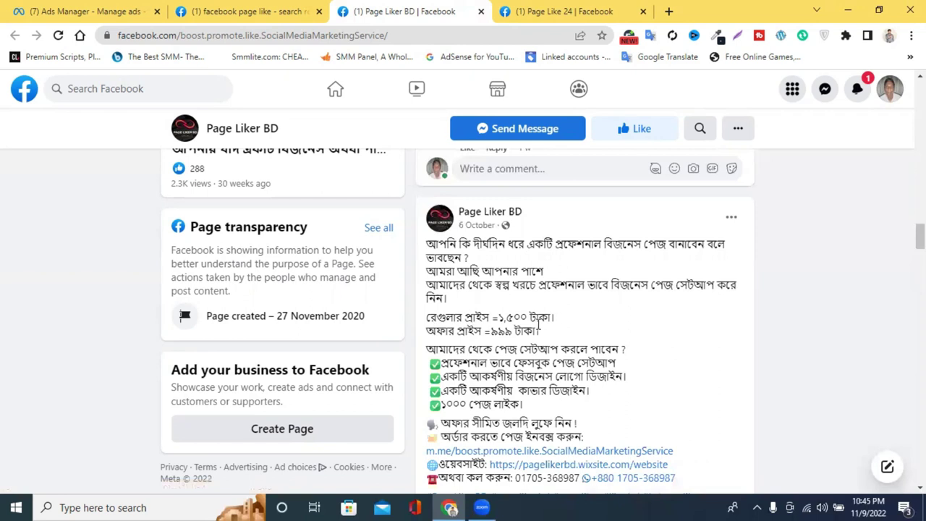
scroll(557, 326, "down", 6)
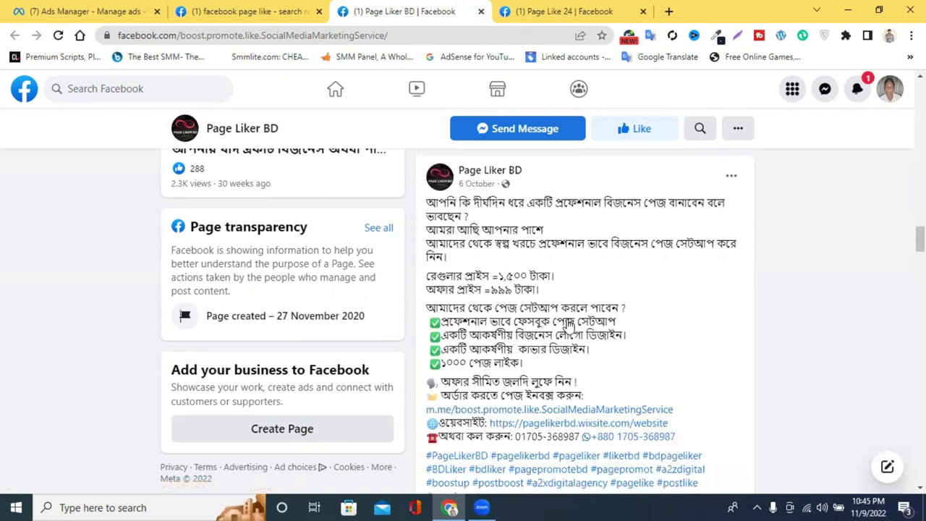
scroll(607, 307, "down", 5)
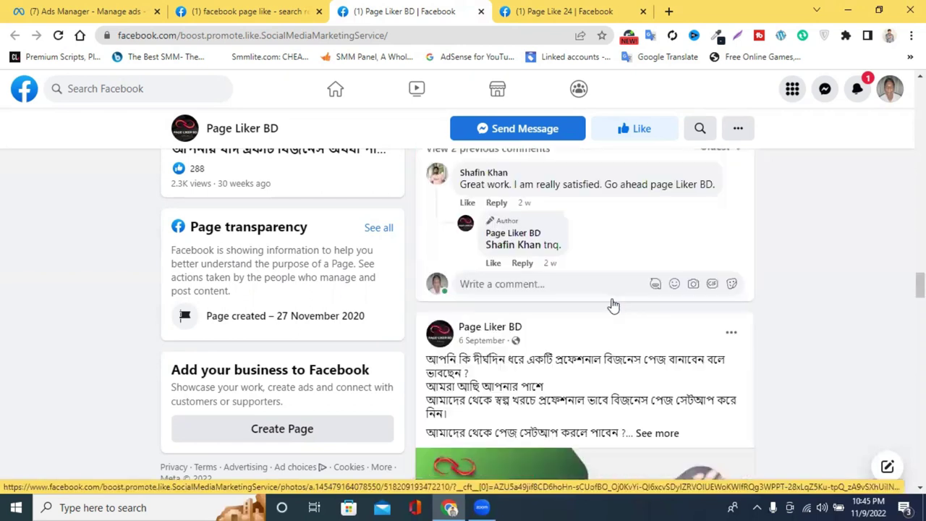
scroll(613, 305, "down", 4)
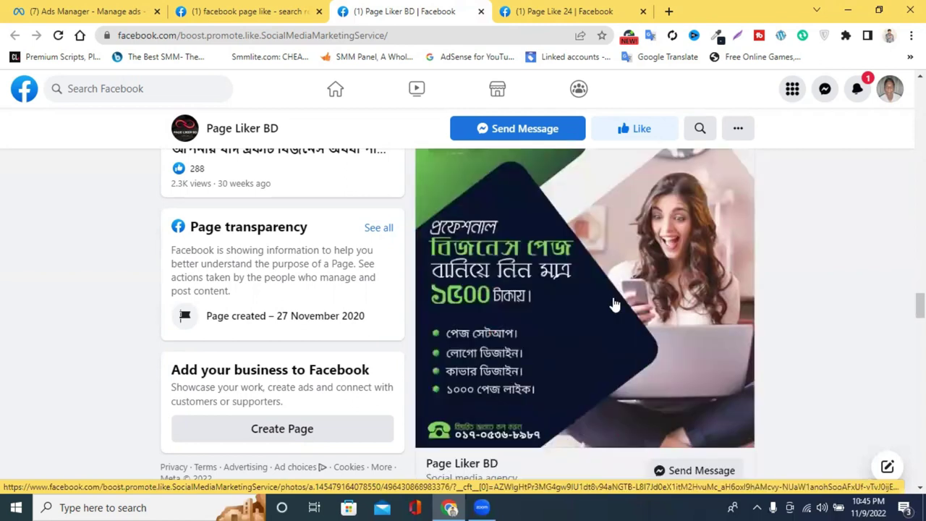
scroll(613, 305, "down", 10)
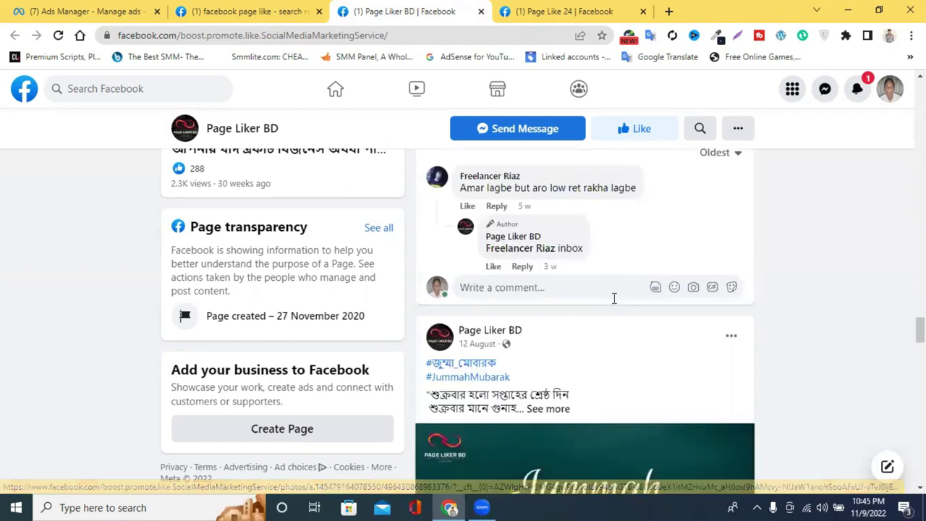
scroll(613, 305, "down", 1)
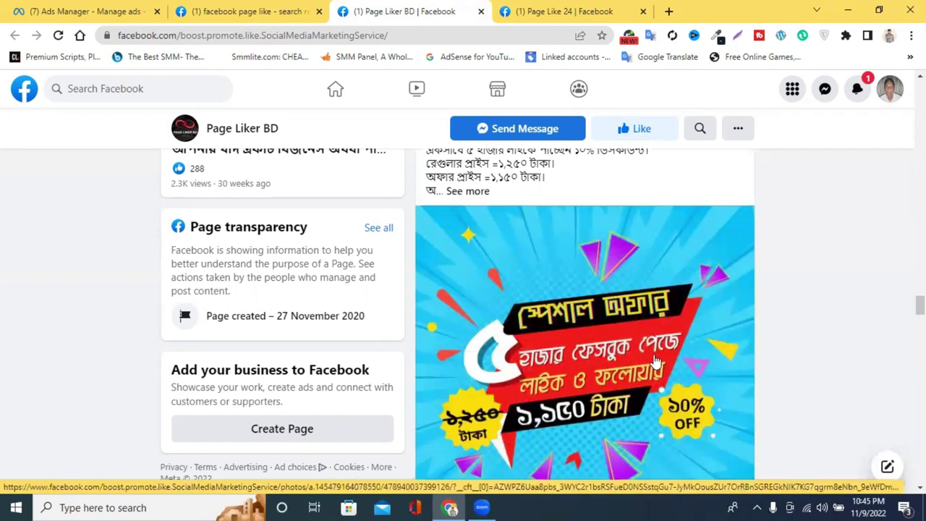
scroll(660, 362, "down", 1)
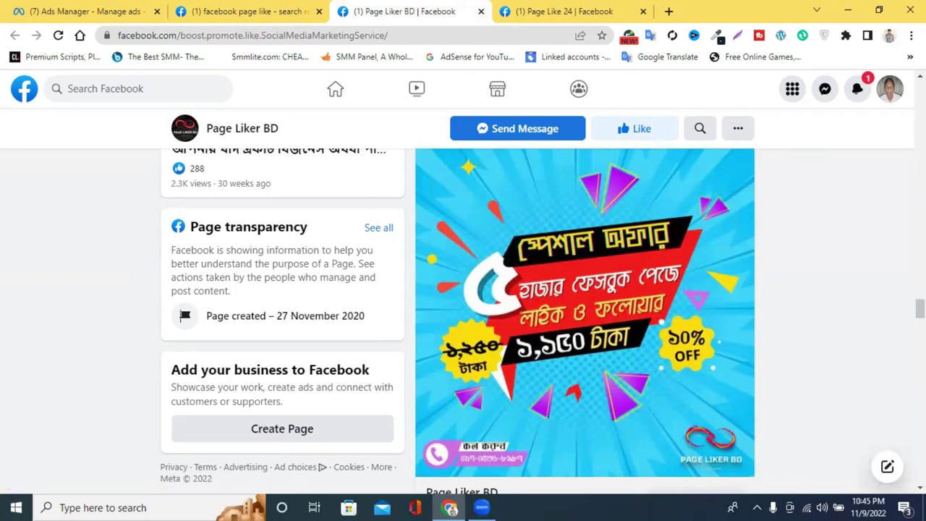
scroll(849, 268, "down", 2)
scroll(811, 272, "up", 3)
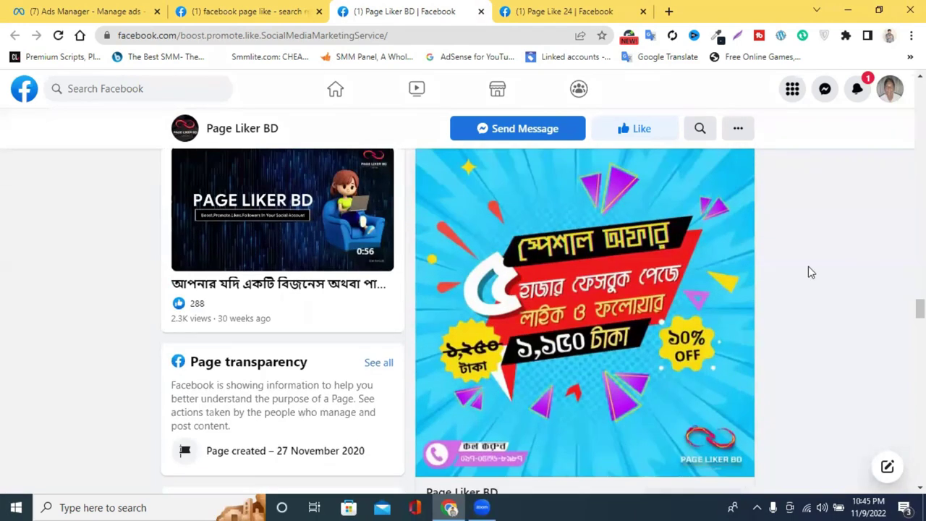
Check the notifications and review the text and image of Page Liker BD's 10 August special offer post.
left_click(858, 89)
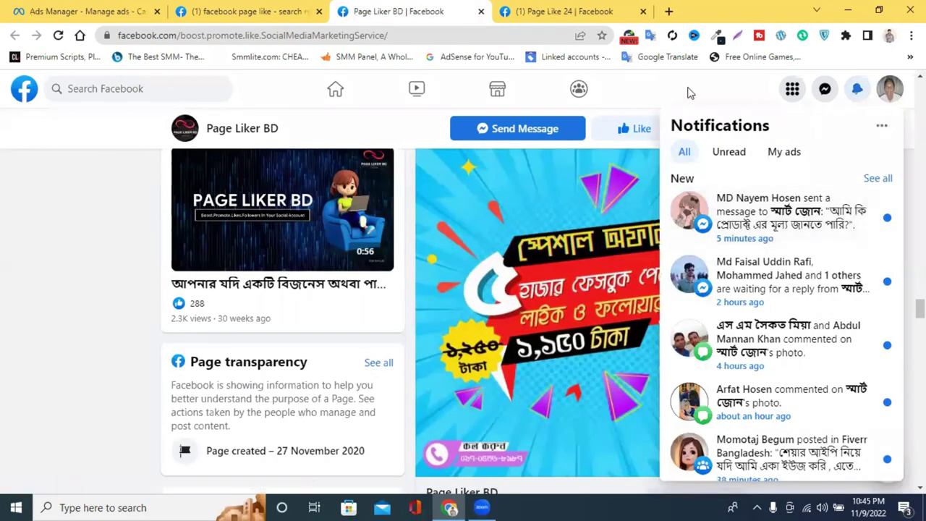
left_click(691, 96)
scroll(743, 283, "down", 2)
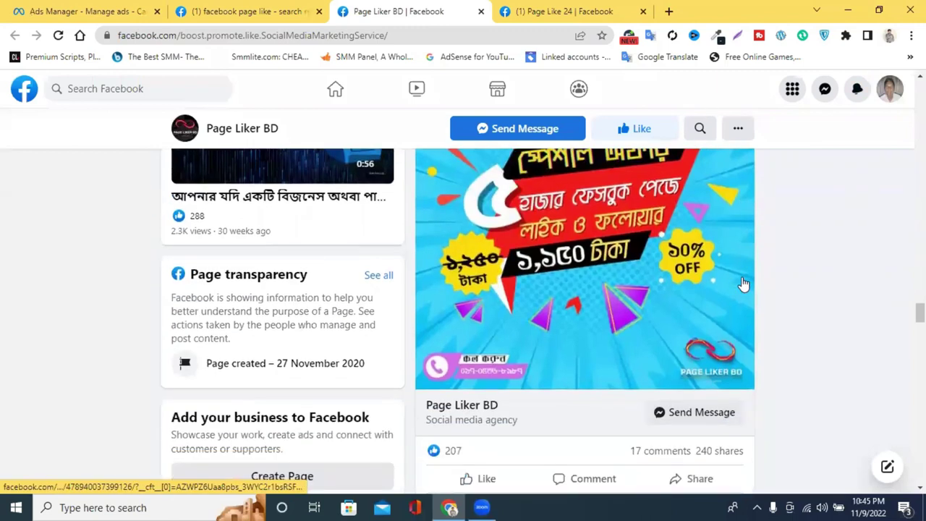
scroll(743, 284, "up", 3)
scroll(743, 284, "up", 3)
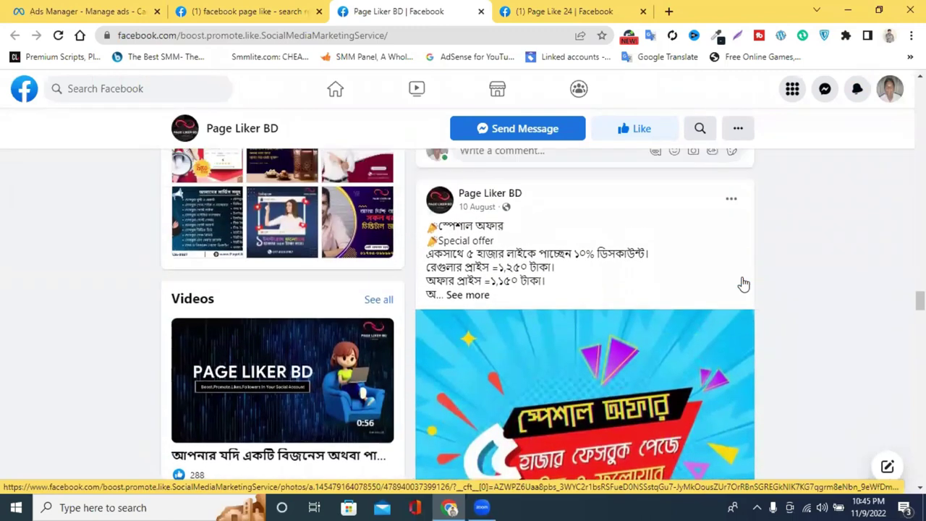
scroll(743, 284, "down", 3)
scroll(743, 283, "down", 3)
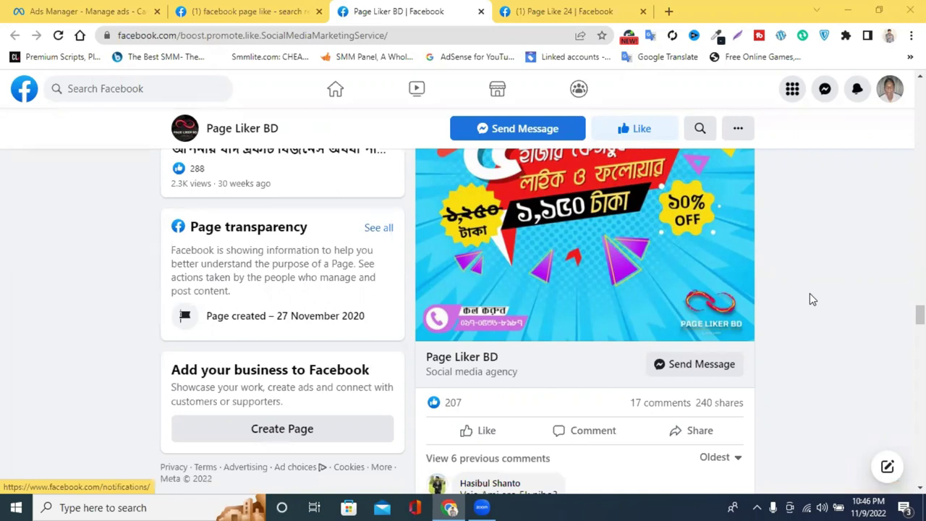
Examine Page Liker BD's older boosting and digital marketing posts and their comments.
scroll(774, 276, "down", 8)
scroll(728, 306, "down", 10)
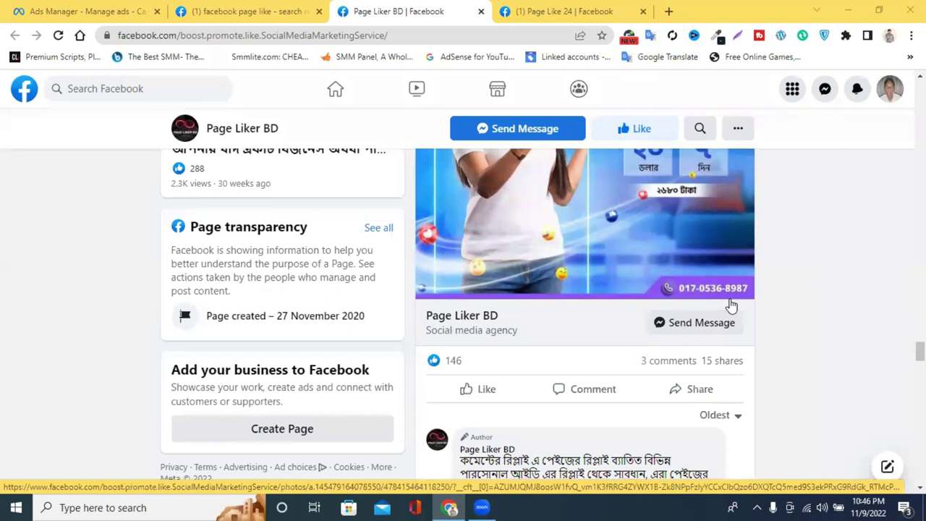
scroll(730, 306, "down", 10)
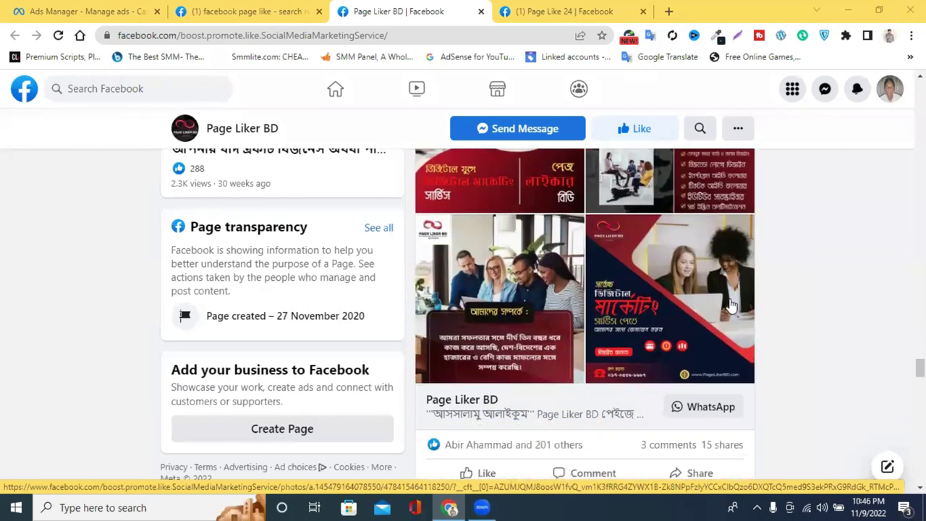
scroll(731, 306, "down", 3)
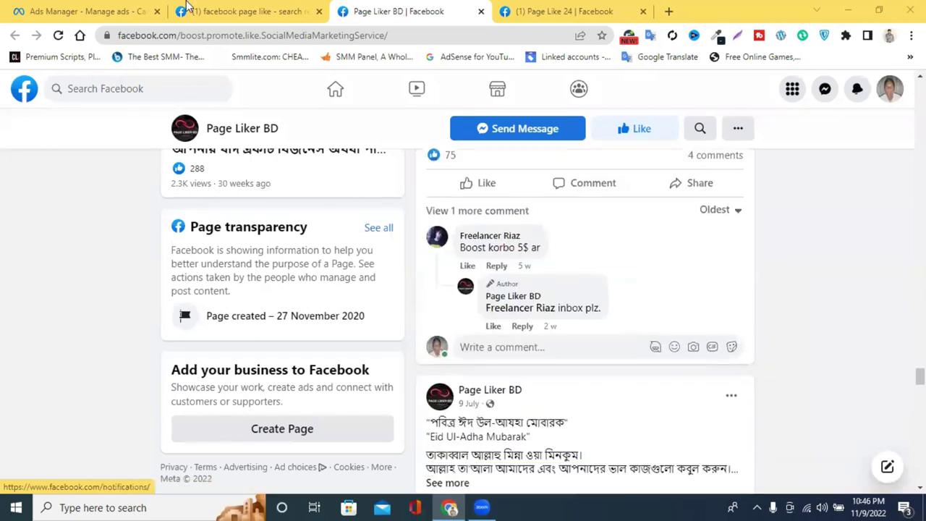
Return to the "facebook page like" search results and browse the listed pages.
left_click(272, 8)
scroll(659, 291, "down", 15)
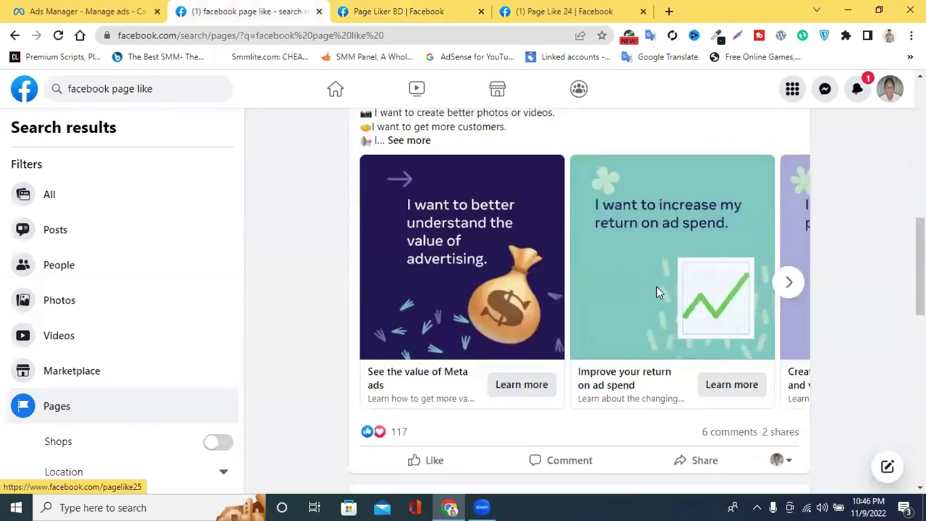
scroll(656, 287, "down", 2)
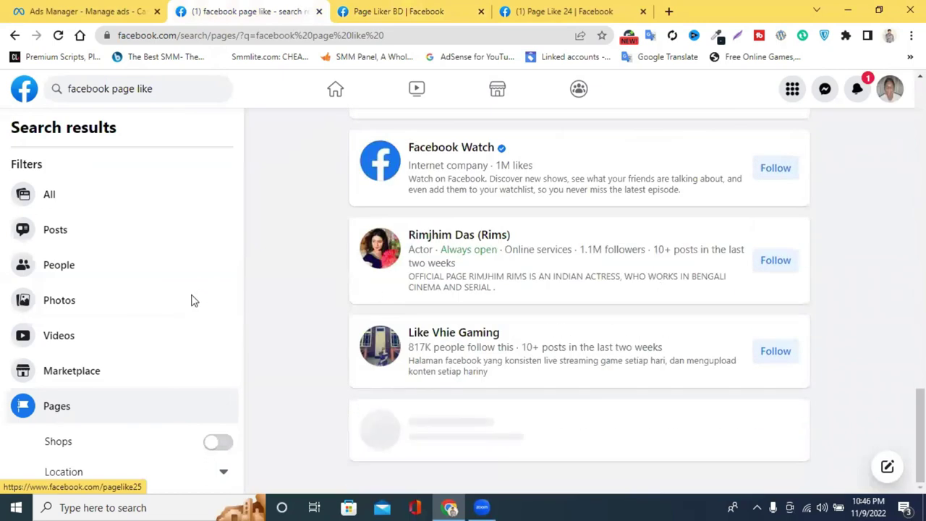
scroll(652, 333, "down", 3)
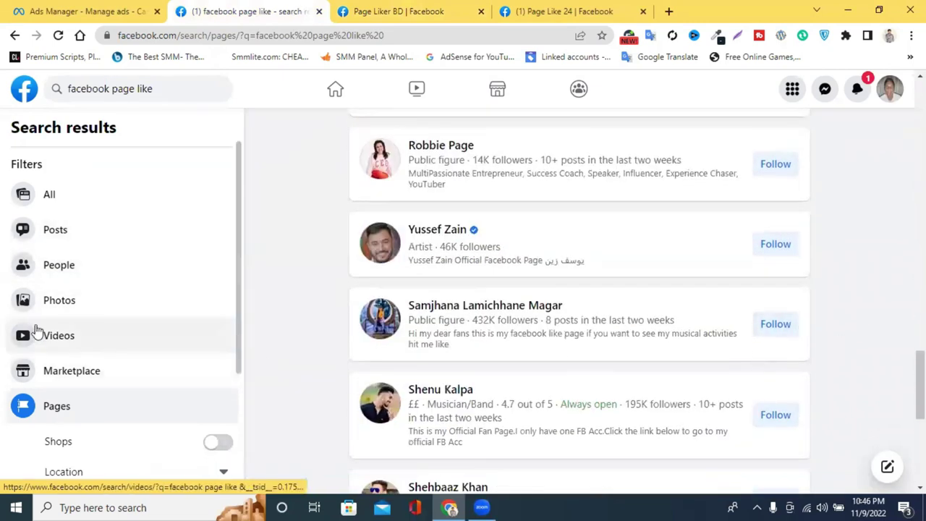
Filter the "facebook page like" search results to photos, look through them and check the notifications.
left_click(79, 306)
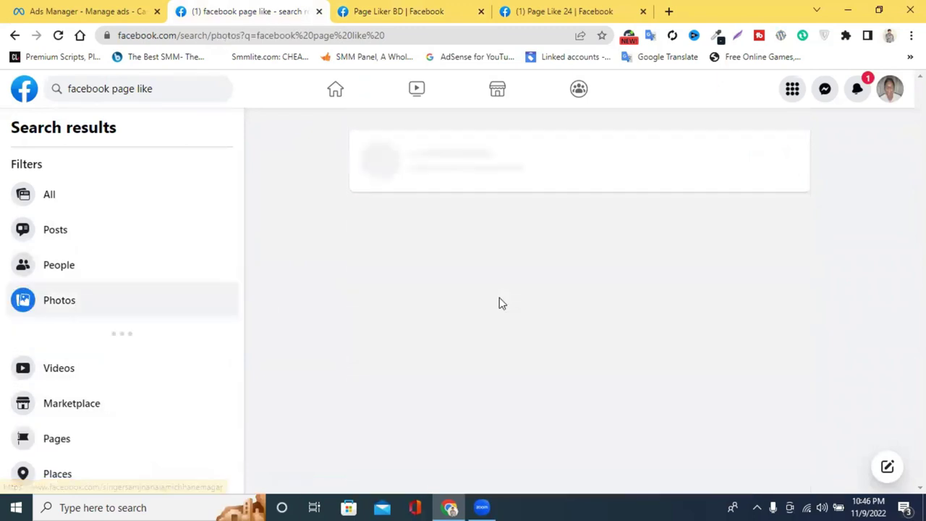
scroll(651, 271, "down", 3)
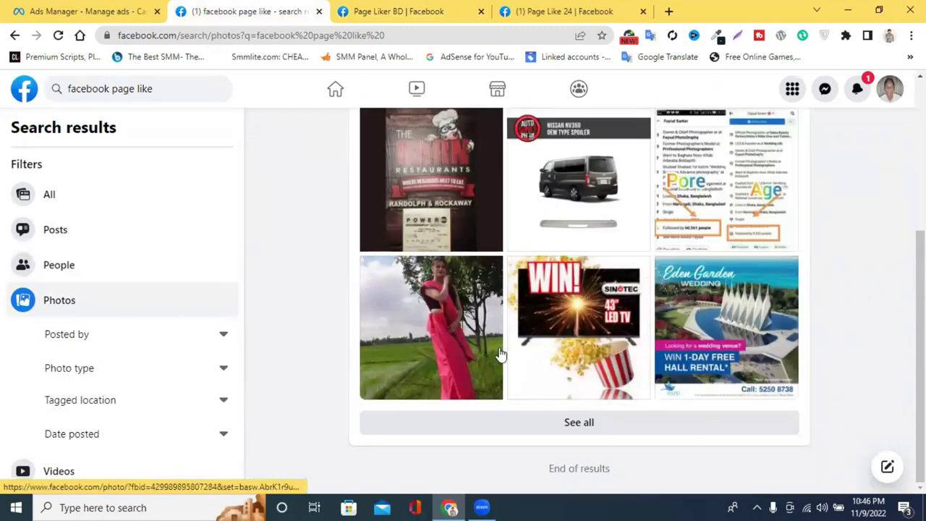
left_click(858, 89)
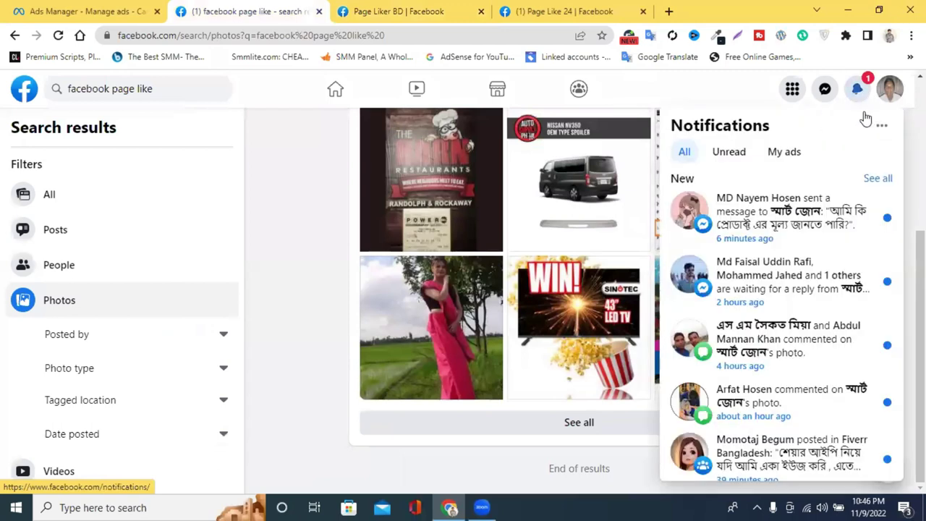
left_click(295, 161)
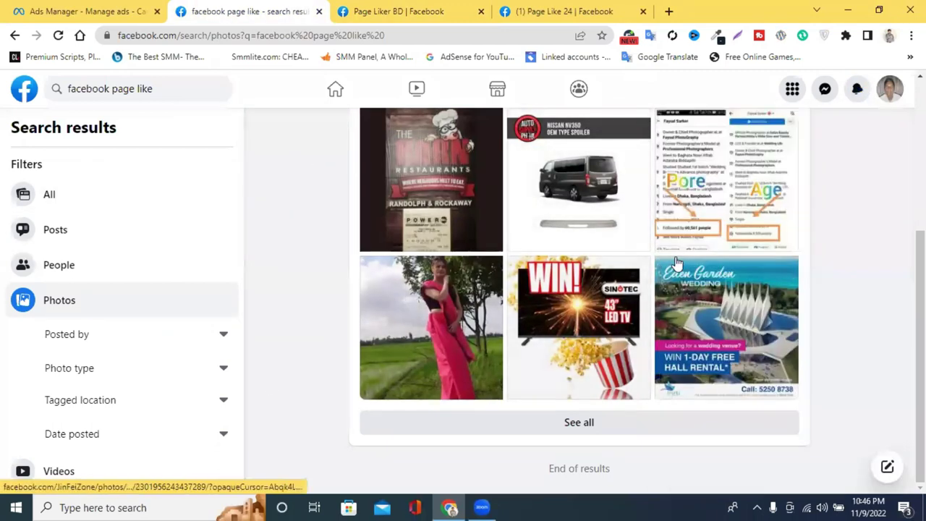
Search Facebook for "facebook ads campaign".
scroll(579, 217, "up", 4)
left_click(166, 89)
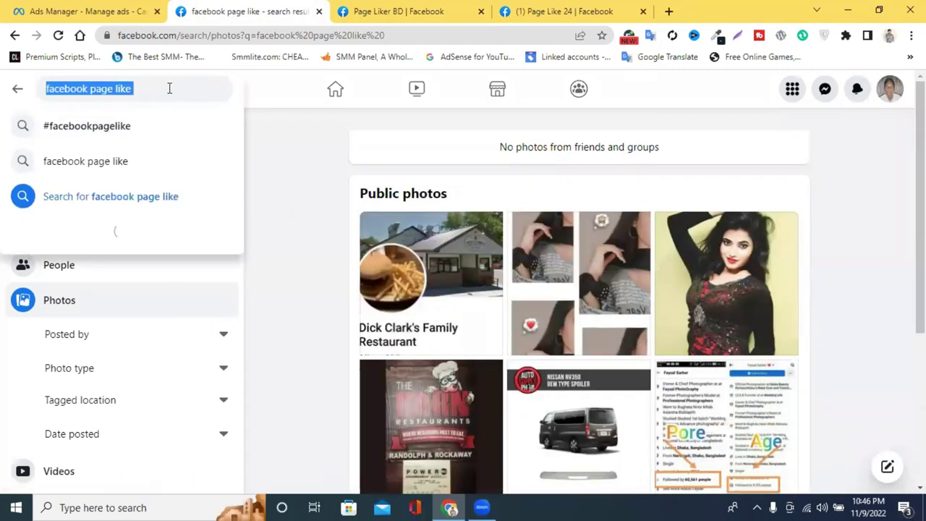
left_click(169, 89)
key("BackSpace")
key("BackSpace")
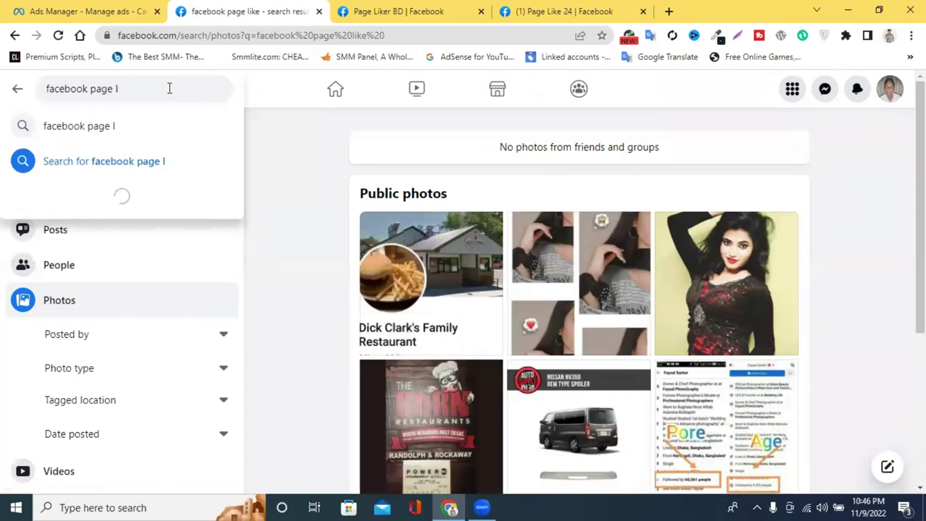
key("BackSpace")
key("BackSpace")
key("BackSpace")
key("BackSpace")
key("BackSpace")
key("BackSpace")
key("BackSpace")
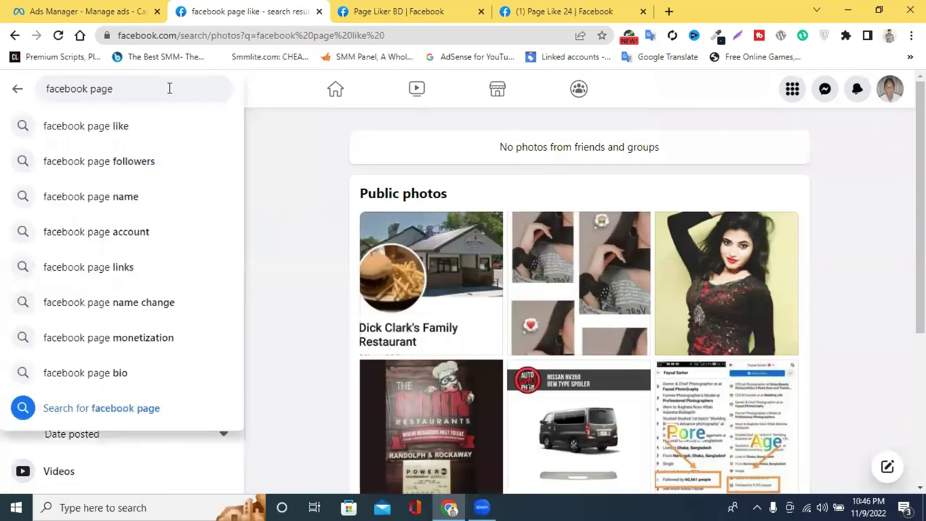
type("ad")
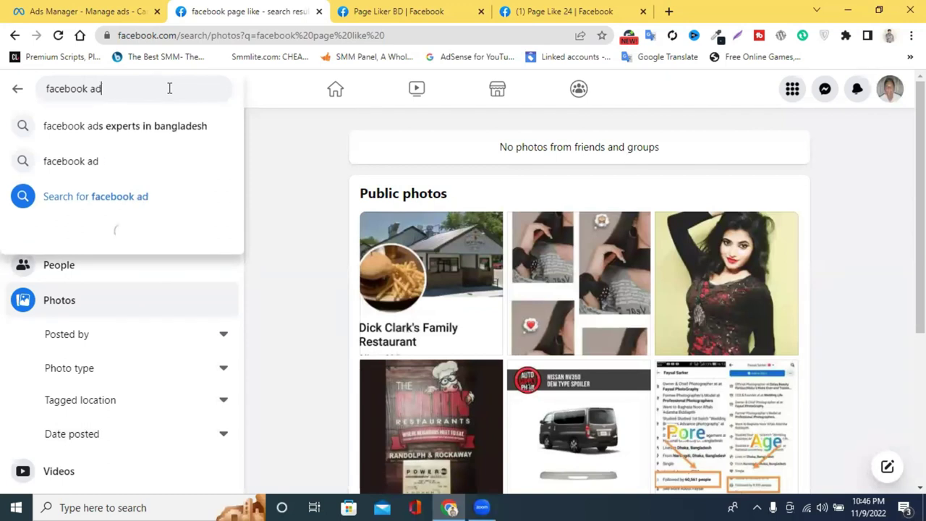
type("s cam")
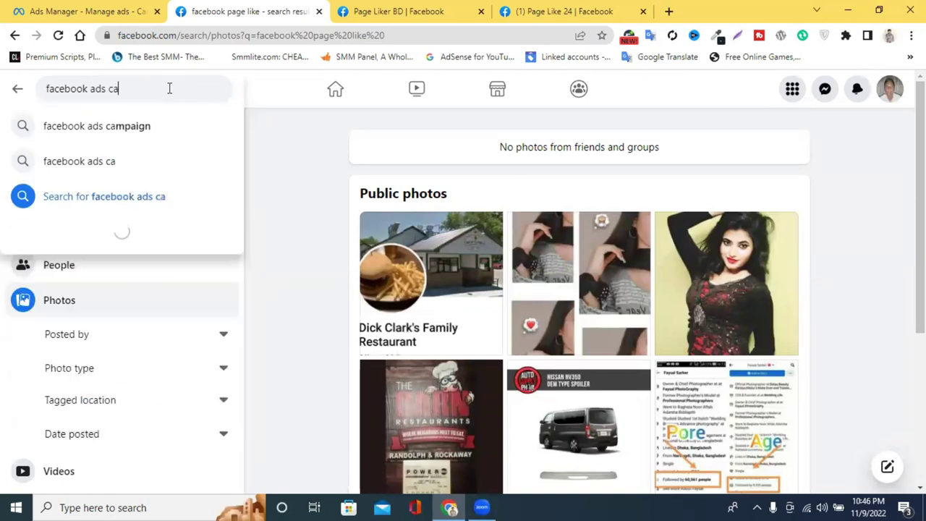
left_click(154, 124)
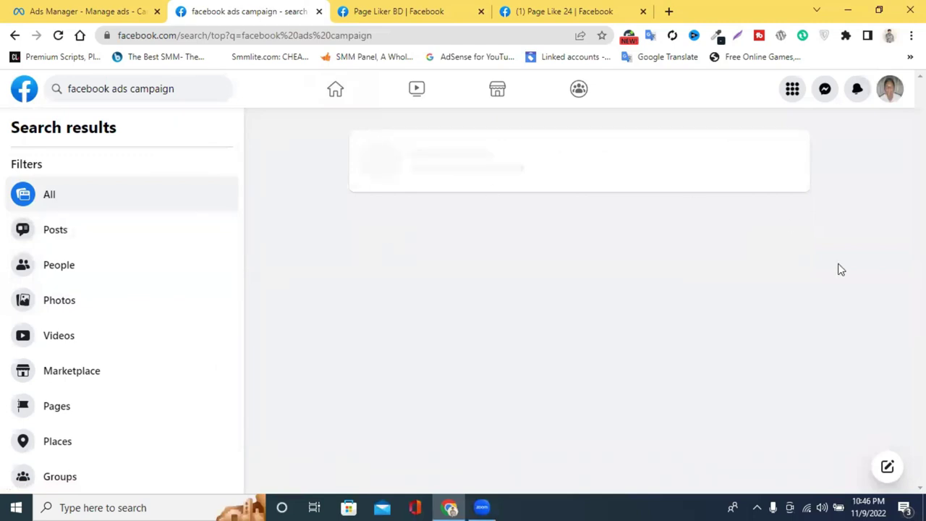
Open the article "Simple Steps To Successfully Run Your Facebook Ads Campaign" from the search results in a new tab and switch to it.
scroll(840, 268, "down", 1)
scroll(839, 269, "down", 8)
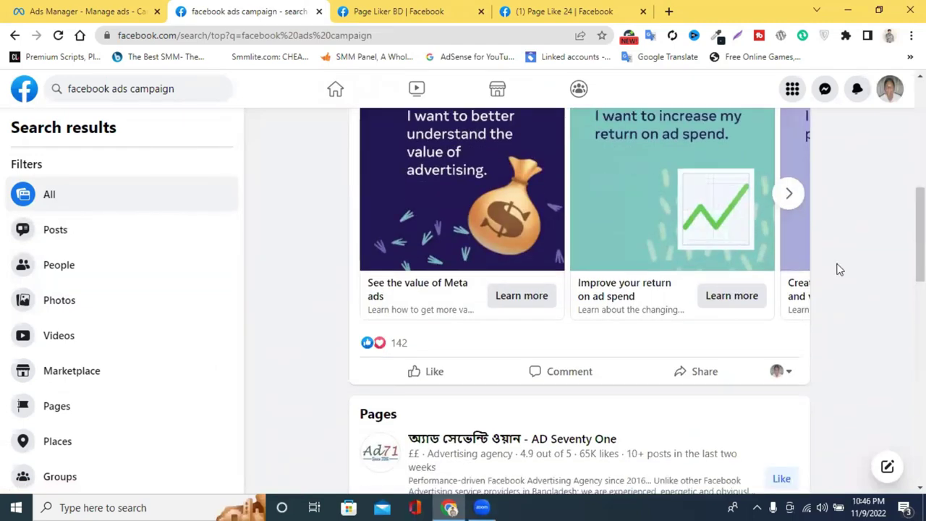
scroll(839, 269, "down", 8)
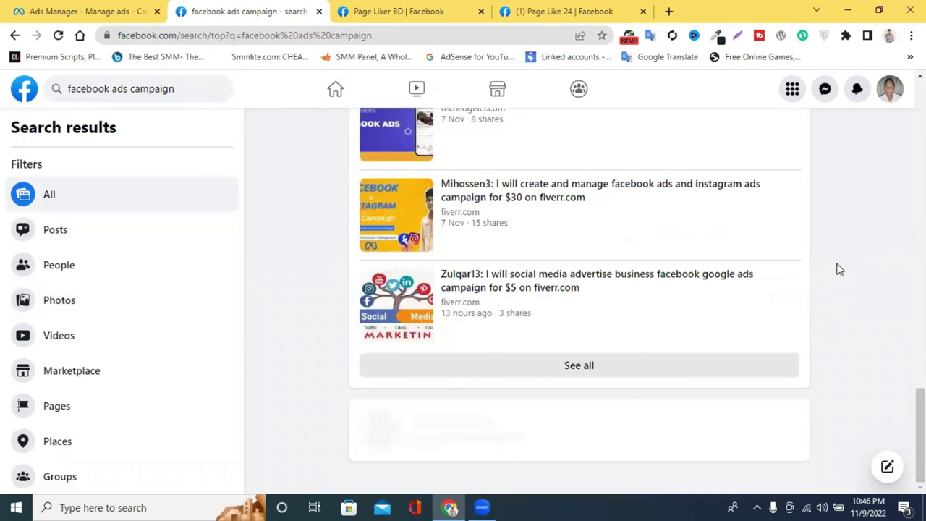
scroll(838, 268, "up", 3)
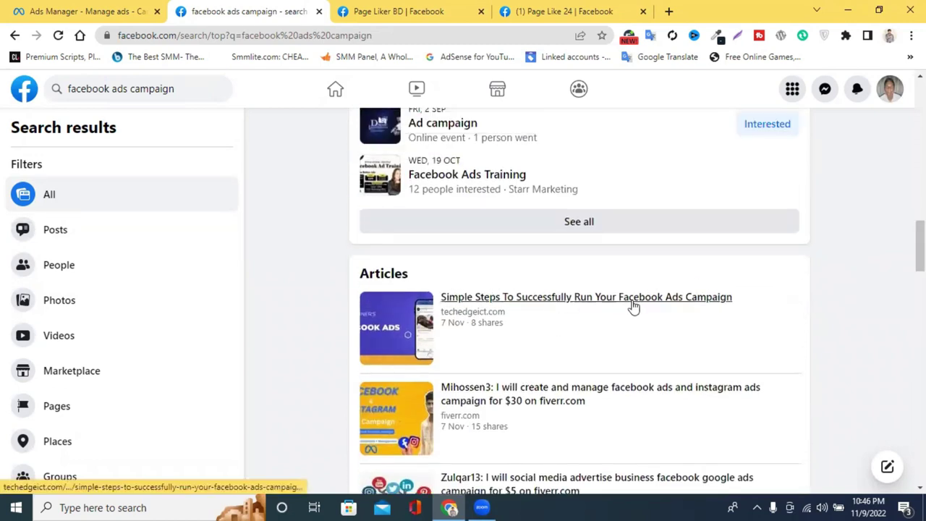
right_click(599, 304)
left_click(630, 313)
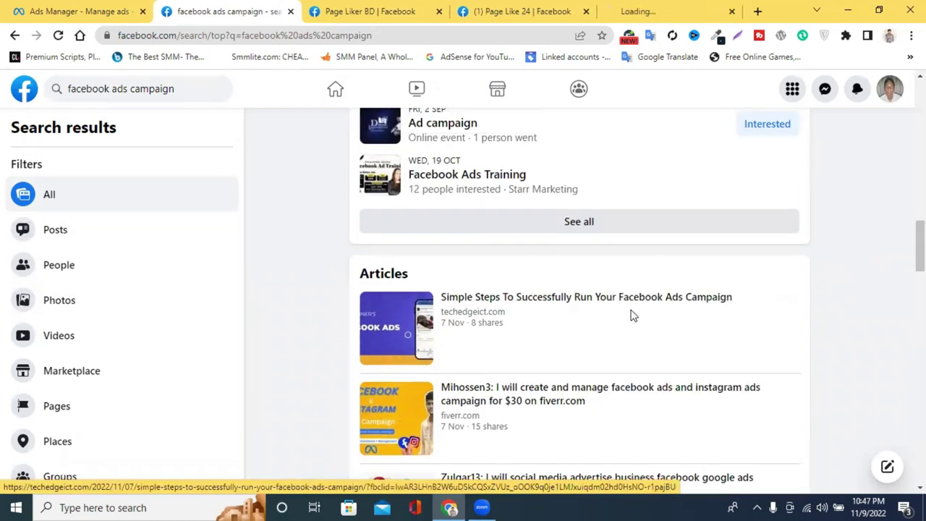
left_click(635, 7)
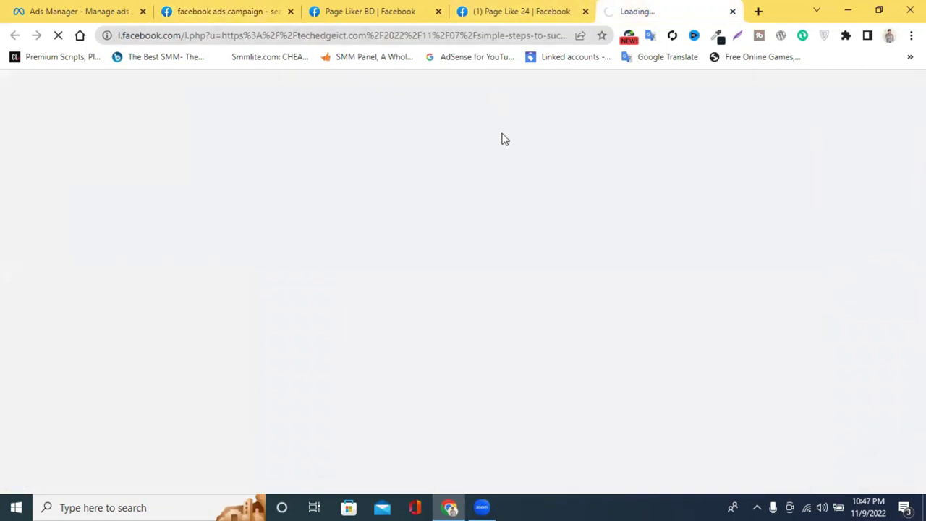
Close the Page Like 24 tab and switch to the Page Liker BD tab.
left_click(498, 8)
scroll(509, 252, "down", 3)
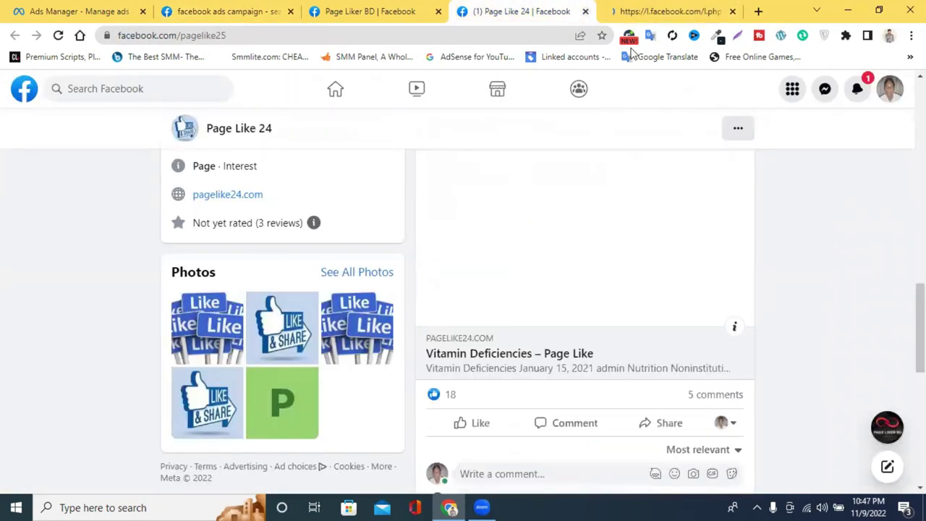
left_click(584, 11)
left_click(359, 9)
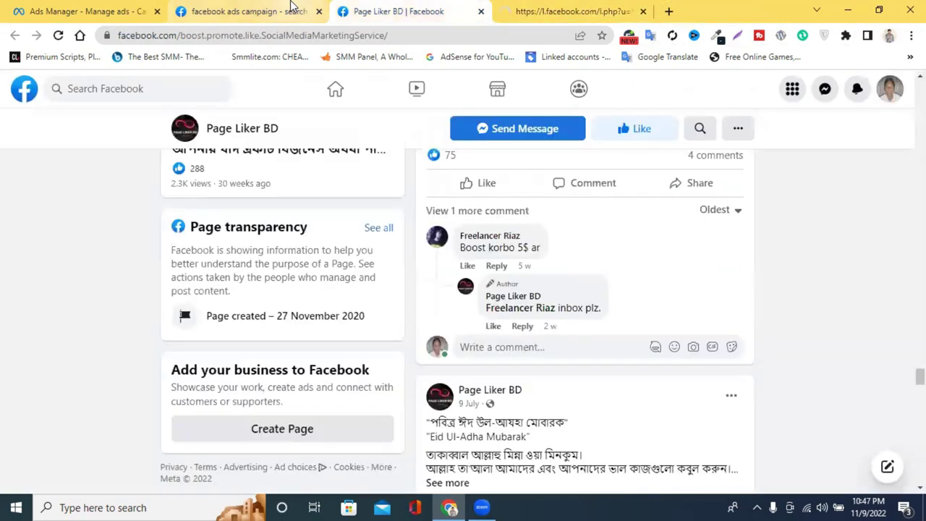
Return to the "facebook ads campaign" search results, examine the posts offering ad services and narrow the results to pages.
left_click(327, 12)
scroll(480, 240, "down", 10)
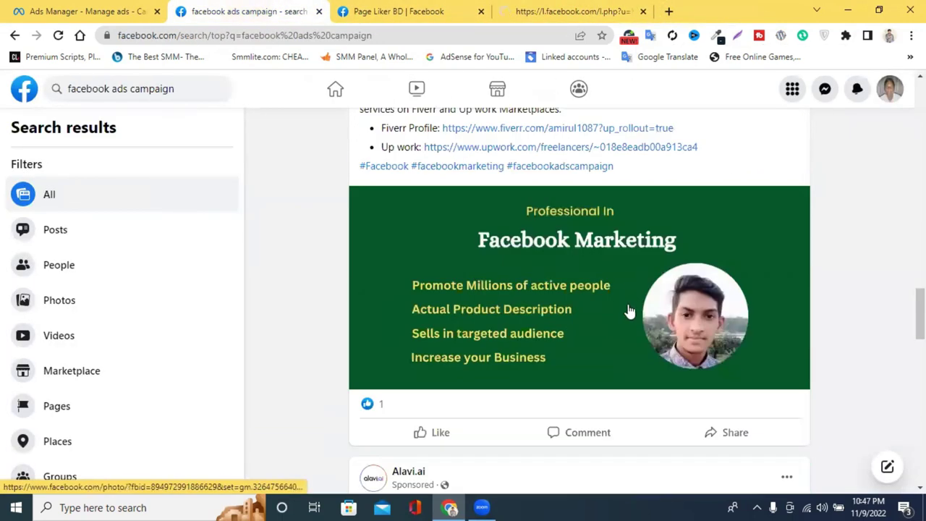
scroll(562, 222, "up", 2)
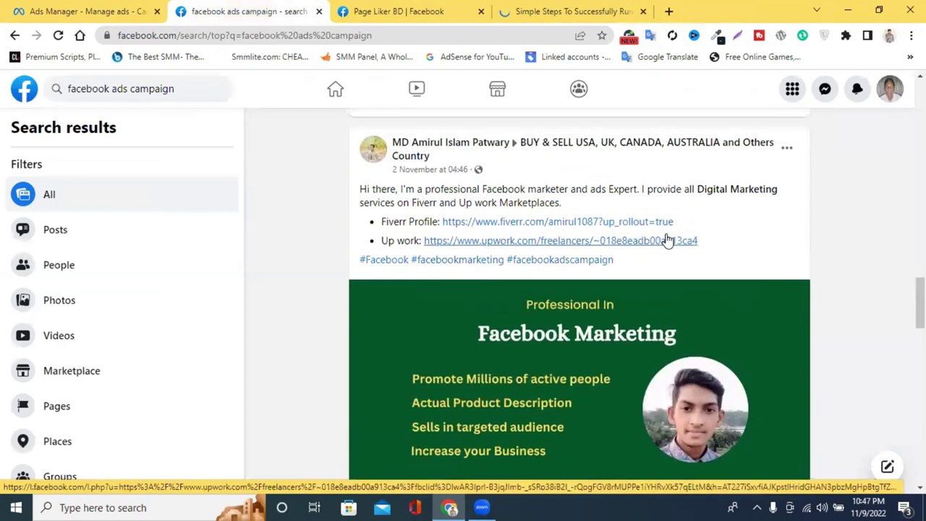
scroll(667, 240, "down", 10)
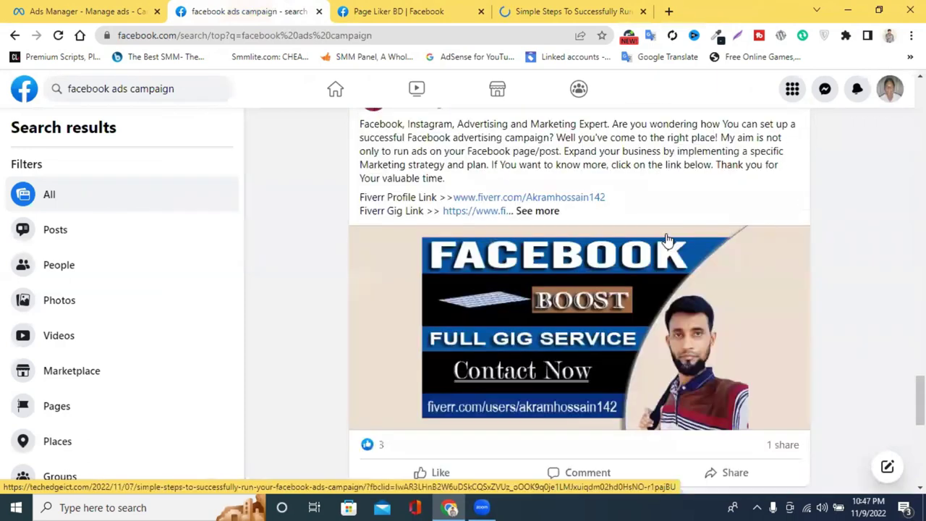
scroll(667, 240, "down", 6)
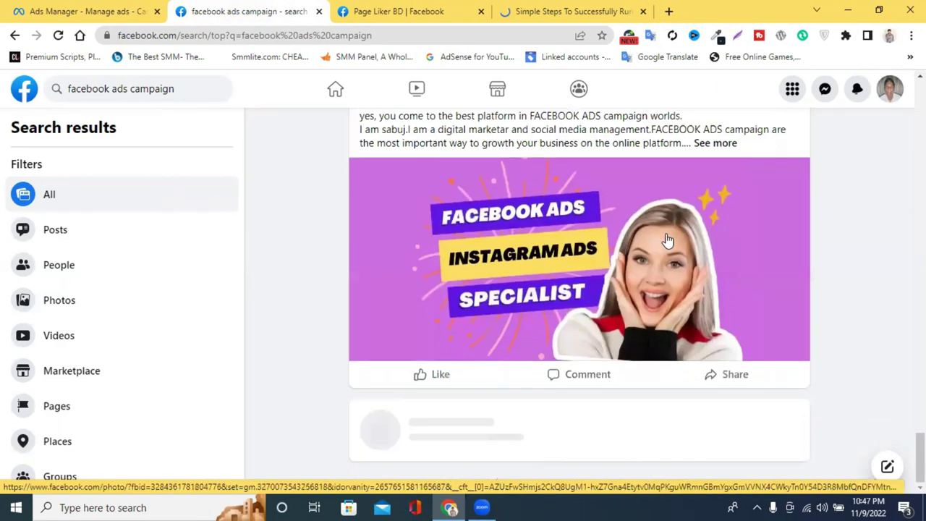
scroll(451, 275, "up", 3)
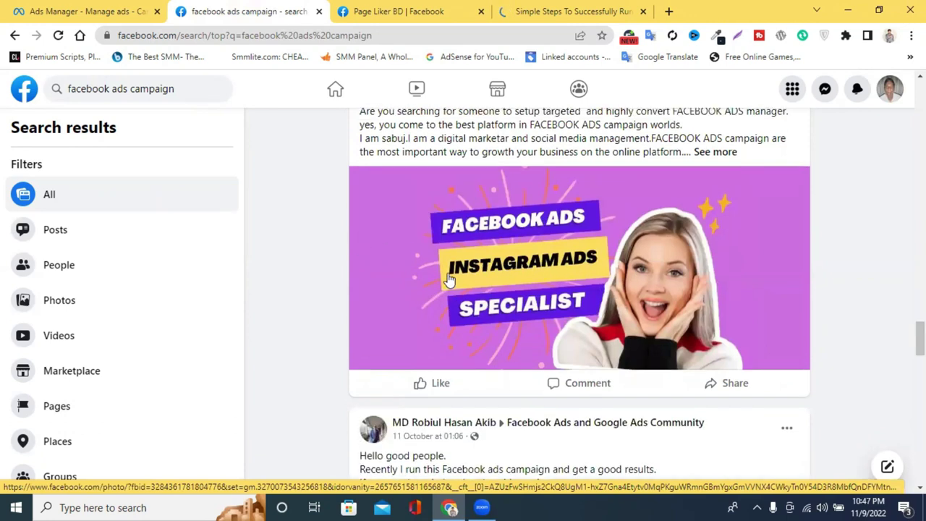
scroll(516, 262, "down", 3)
scroll(531, 309, "up", 3)
scroll(532, 310, "down", 2)
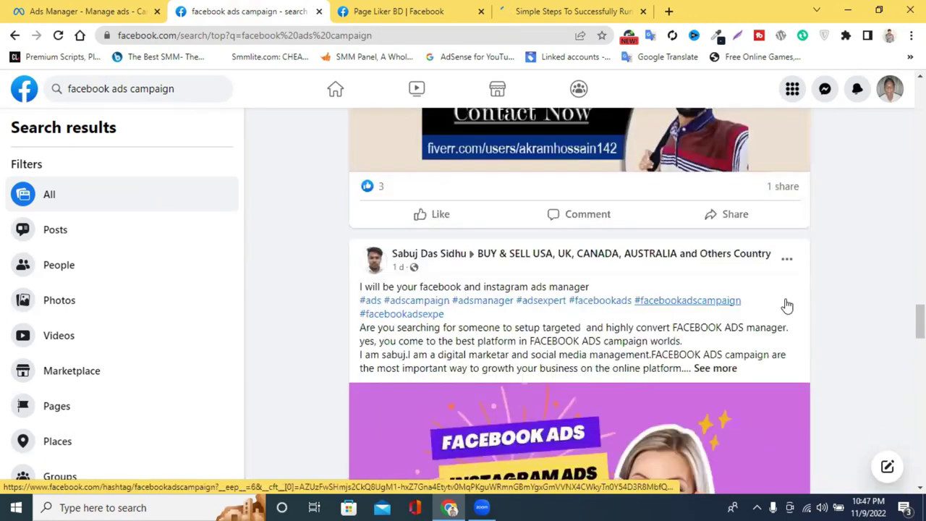
scroll(641, 187, "down", 3)
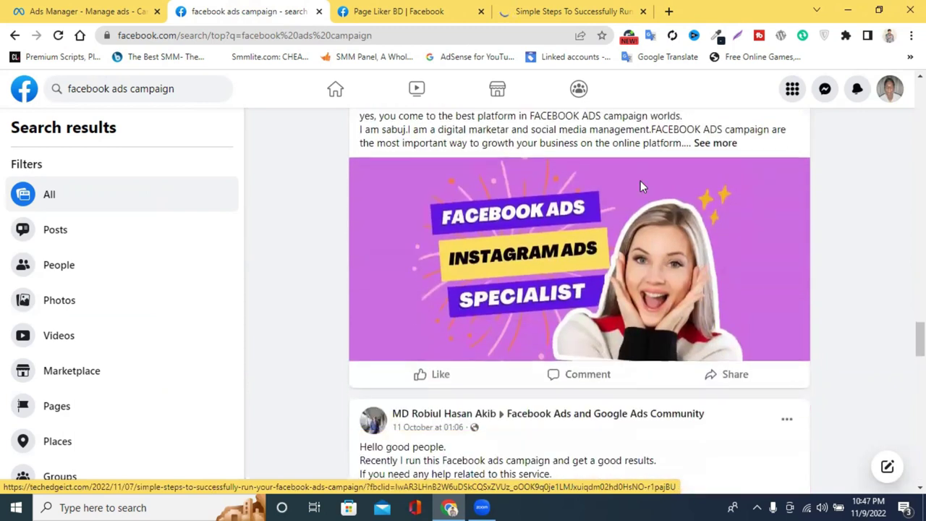
scroll(393, 306, "up", 5)
scroll(535, 300, "down", 10)
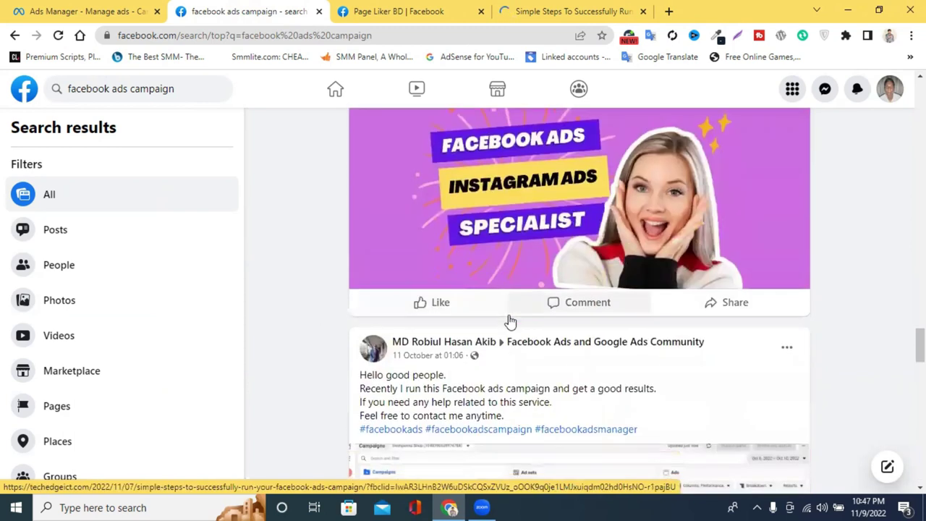
scroll(535, 299, "up", 2)
scroll(537, 301, "down", 1)
scroll(537, 300, "down", 10)
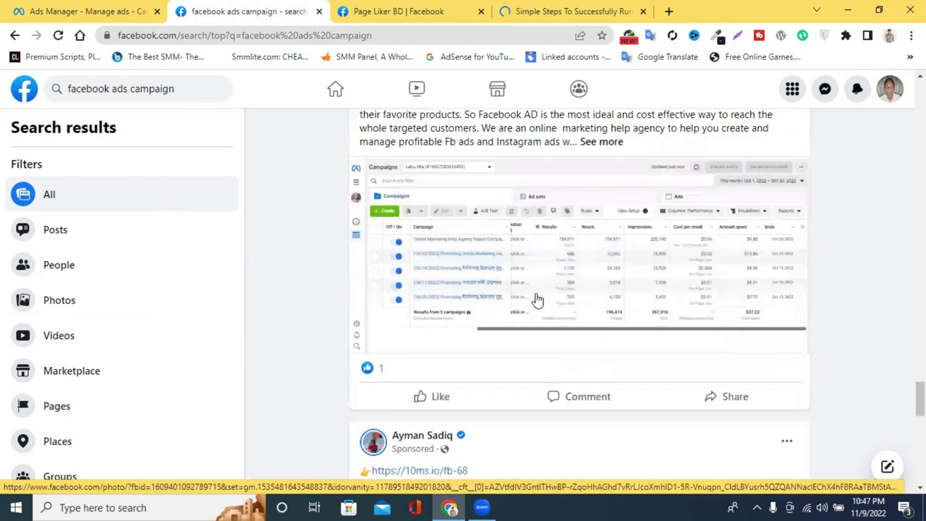
scroll(536, 299, "down", 5)
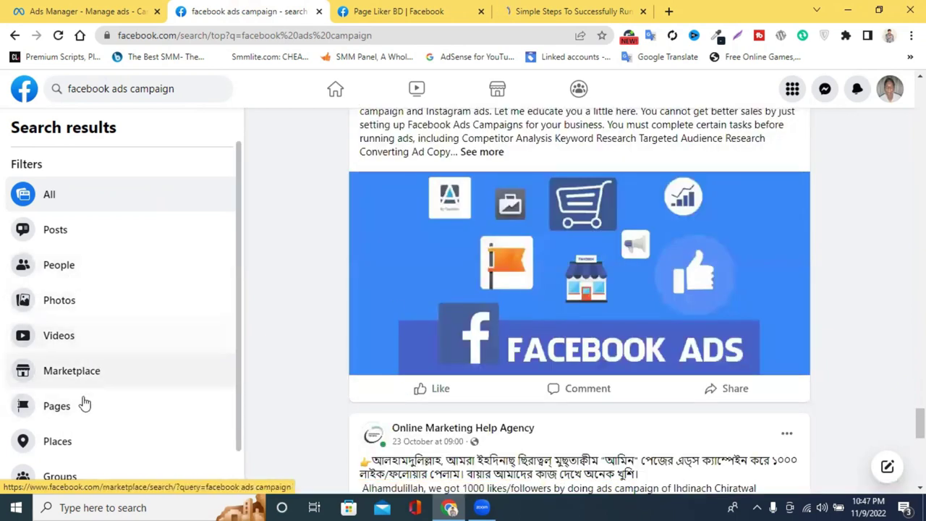
Skim the article "Simple Steps to Successfully Run Your Facebook Ads Campaign" in its tab and close that tab.
left_click(600, 8)
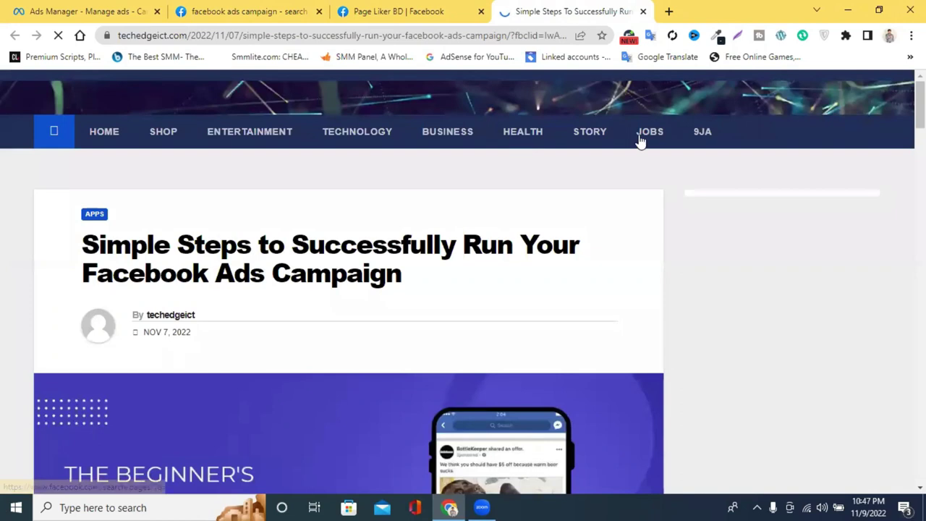
scroll(557, 199, "down", 4)
scroll(557, 199, "down", 15)
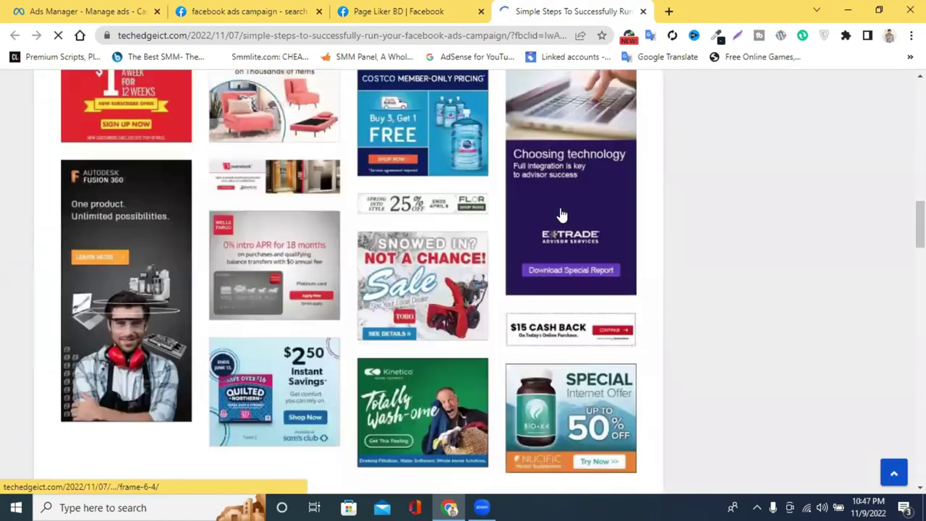
scroll(561, 212, "down", 12)
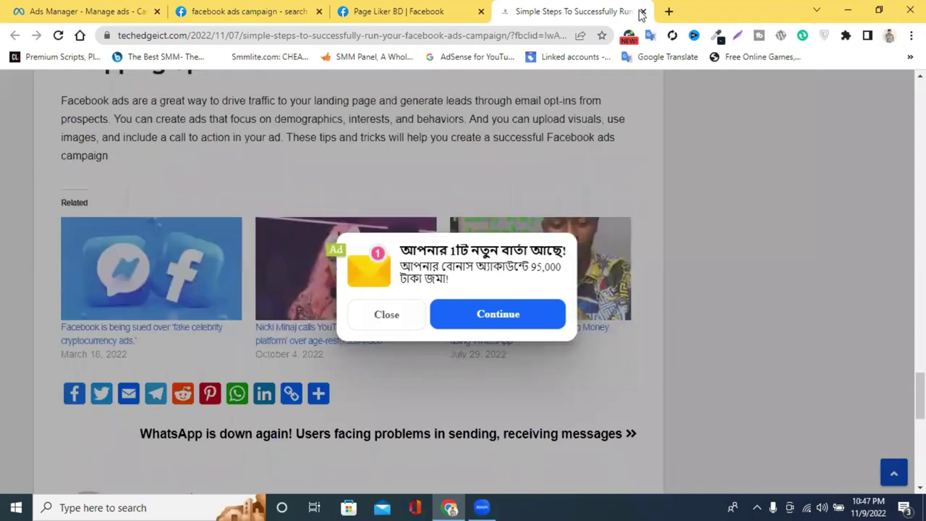
left_click(643, 12)
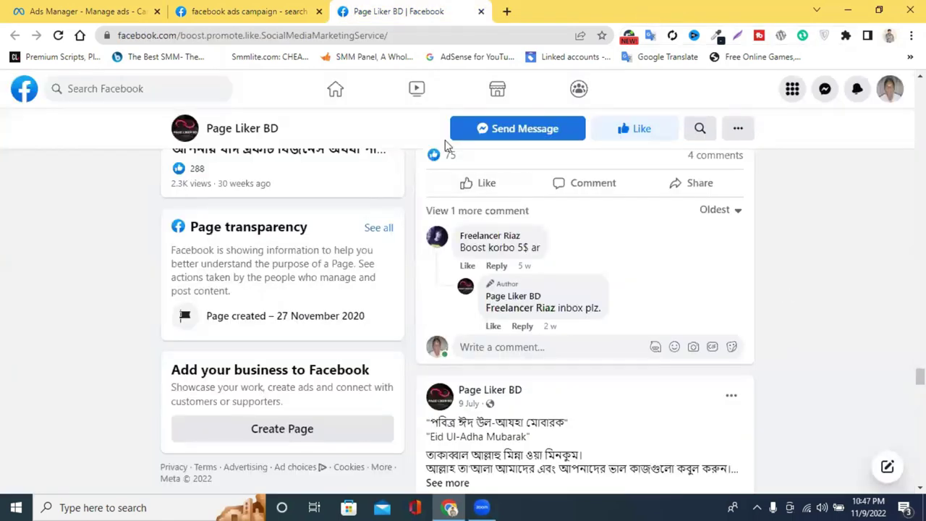
Go back to the "facebook ads campaign" search results and look through the list of pages.
key("ctrl+shift+Tab")
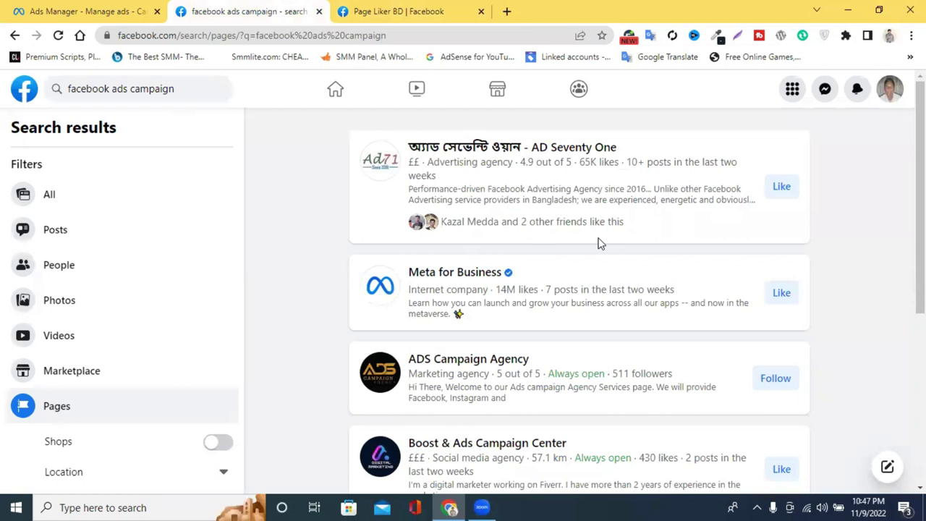
scroll(616, 221, "down", 2)
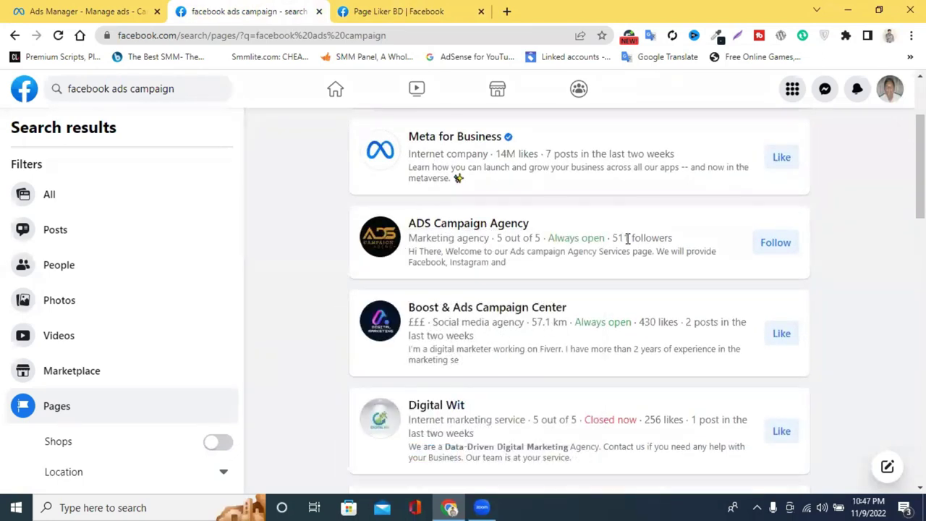
scroll(630, 242, "down", 2)
scroll(631, 245, "down", 9)
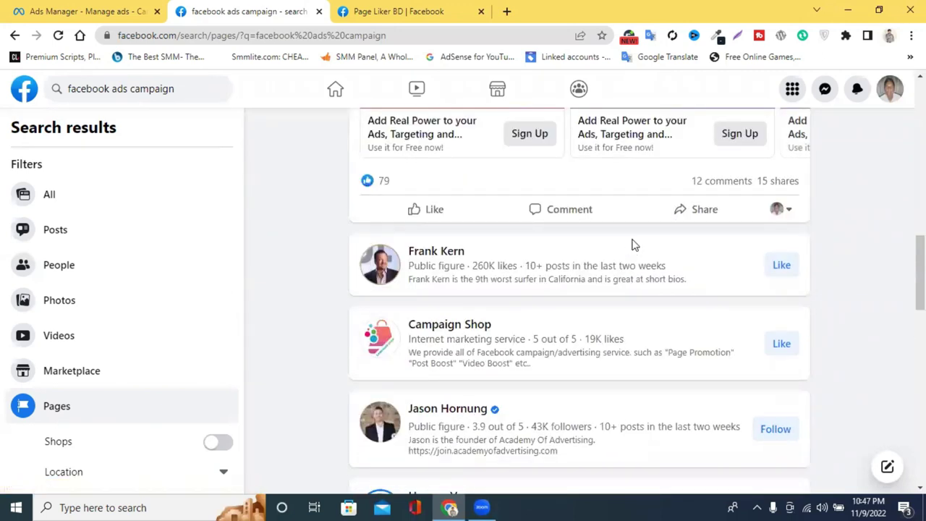
scroll(631, 244, "down", 5)
scroll(632, 244, "down", 5)
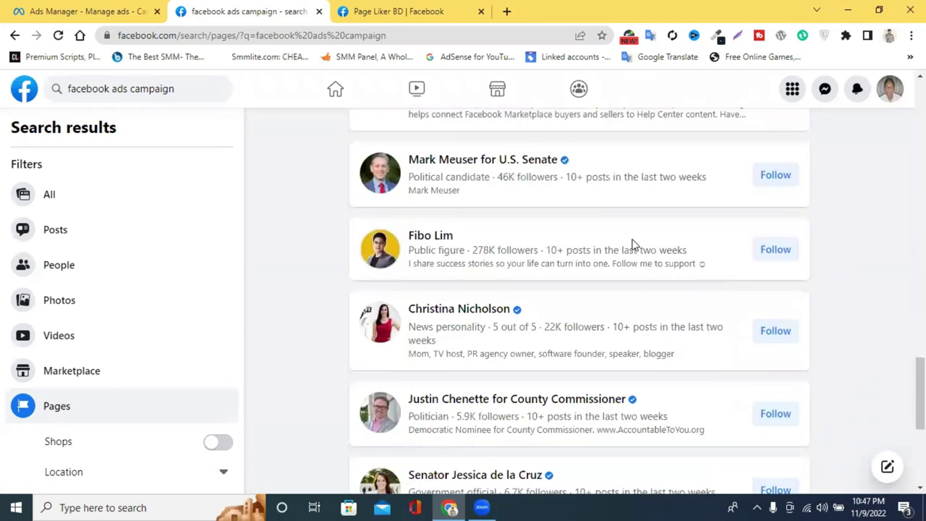
scroll(632, 244, "down", 11)
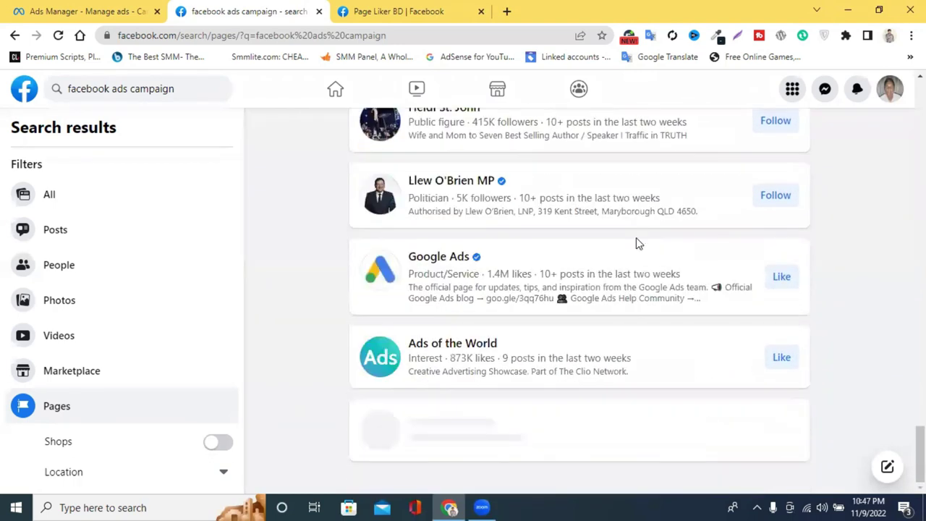
scroll(636, 244, "down", 4)
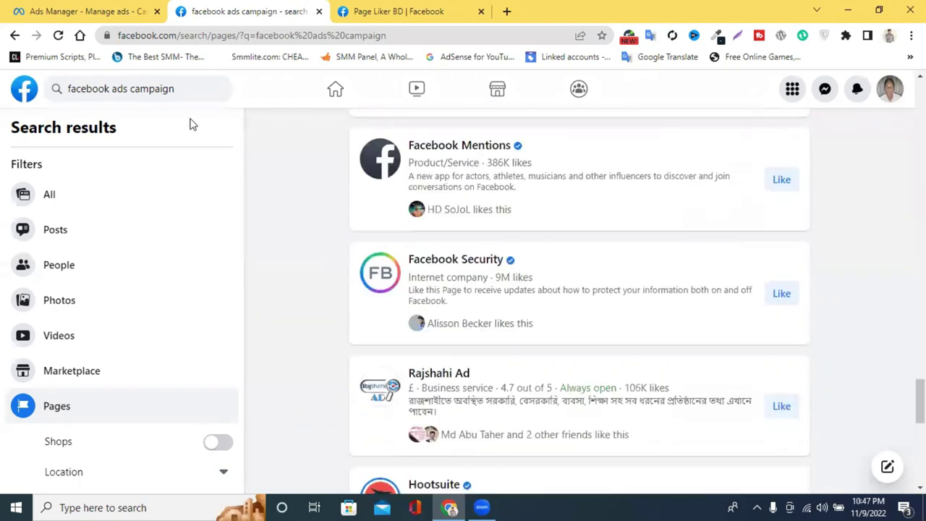
Extend the Facebook search to "facebook ads campaign bd" and run it.
left_click(183, 81)
left_click(181, 82)
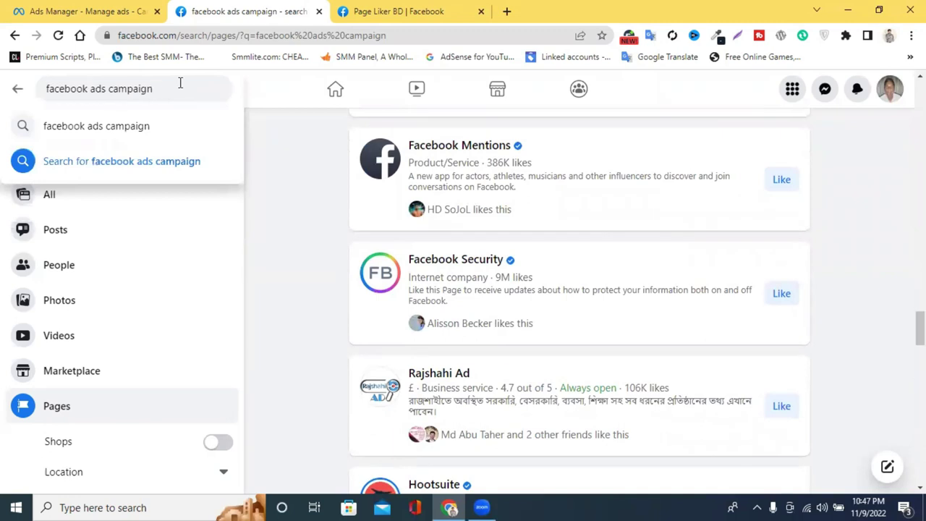
type("bd")
key("Return")
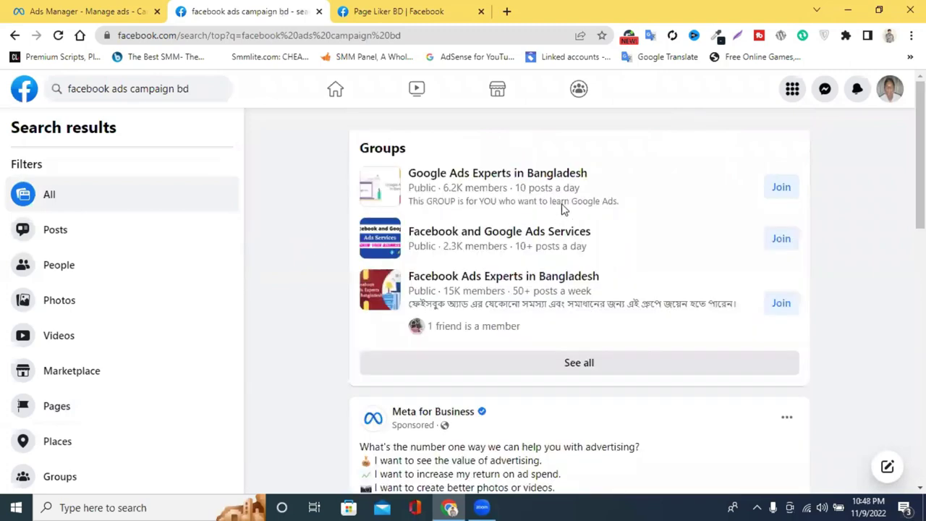
Open the group "Google Ads Experts in Bangladesh" from the search results in a new tab and switch to it.
right_click(476, 183)
left_click(542, 189)
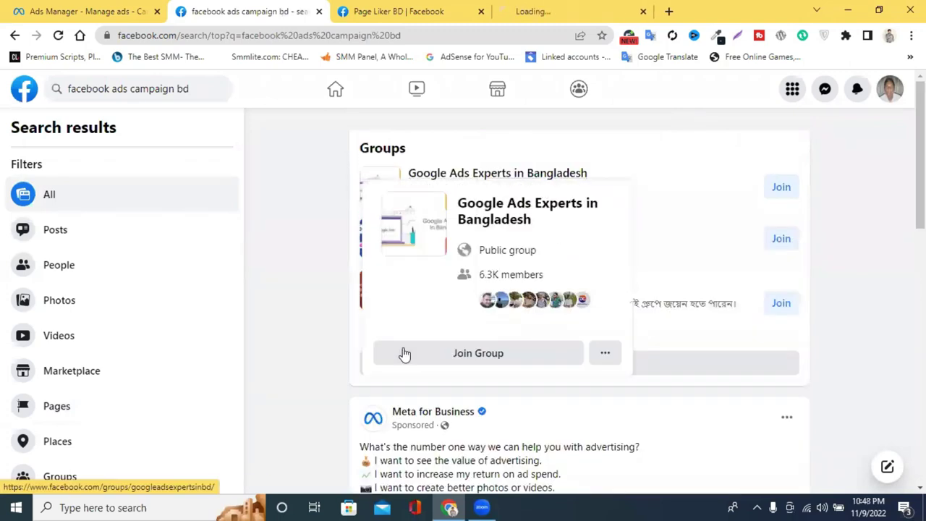
left_click(575, 11)
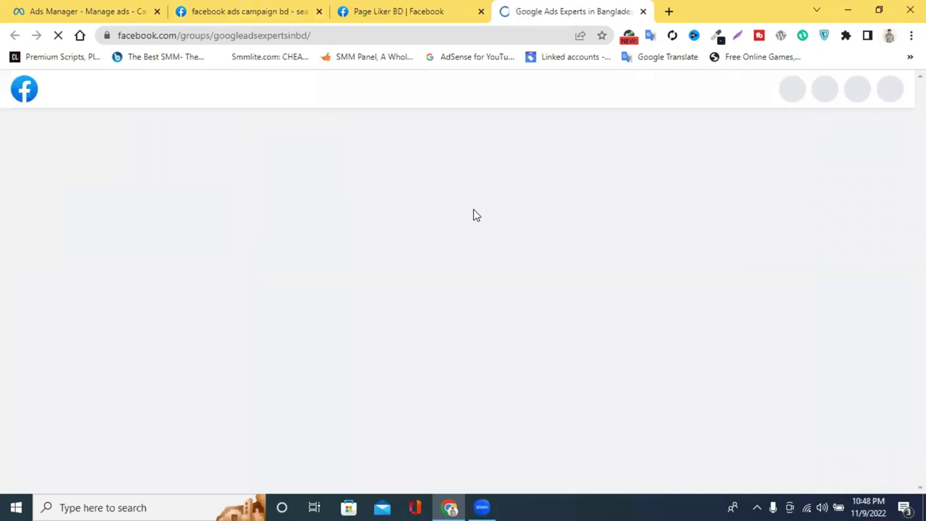
Return to the "facebook ads campaign bd" search results and close the Page Liker BD tab.
left_click(394, 11)
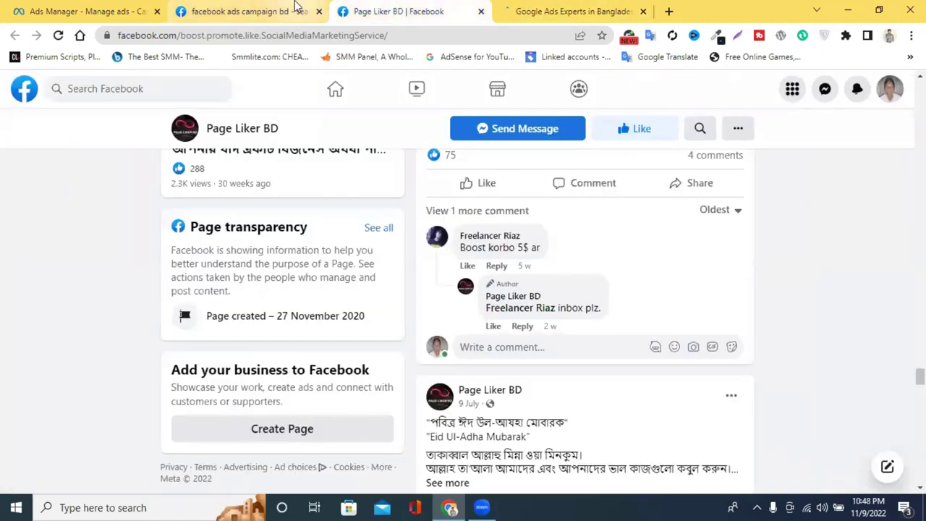
left_click(246, 11)
left_click(482, 10)
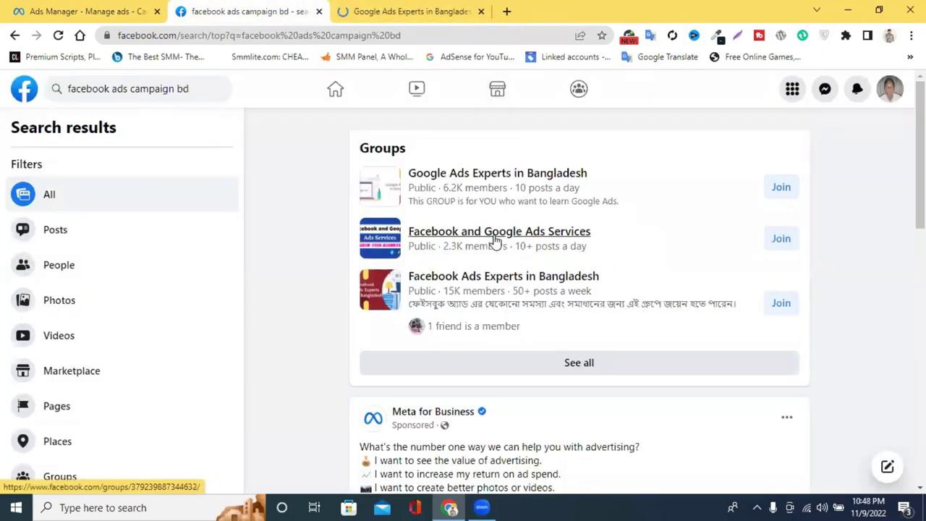
Open the groups "Facebook and Google Ads Services" and "Facebook Ads Experts in Bangladesh" in new tabs.
right_click(509, 240)
left_click(516, 244)
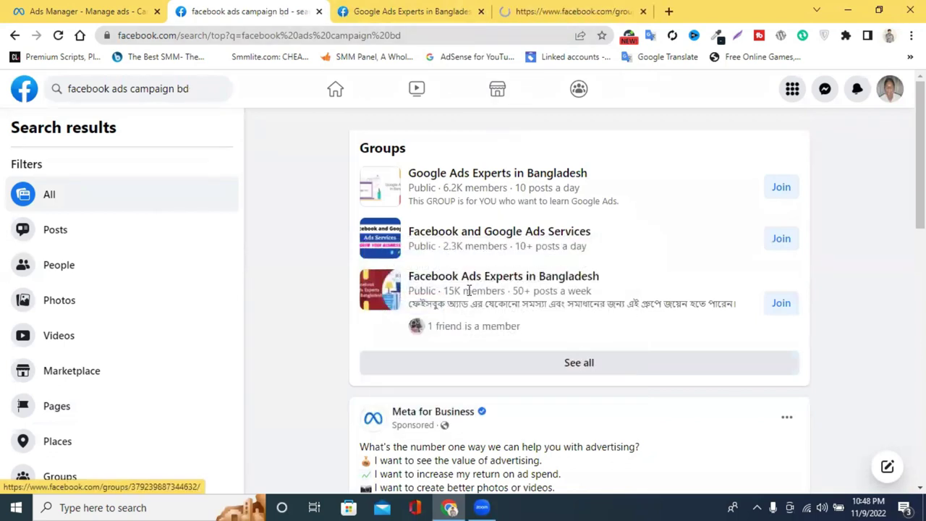
right_click(452, 282)
left_click(500, 287)
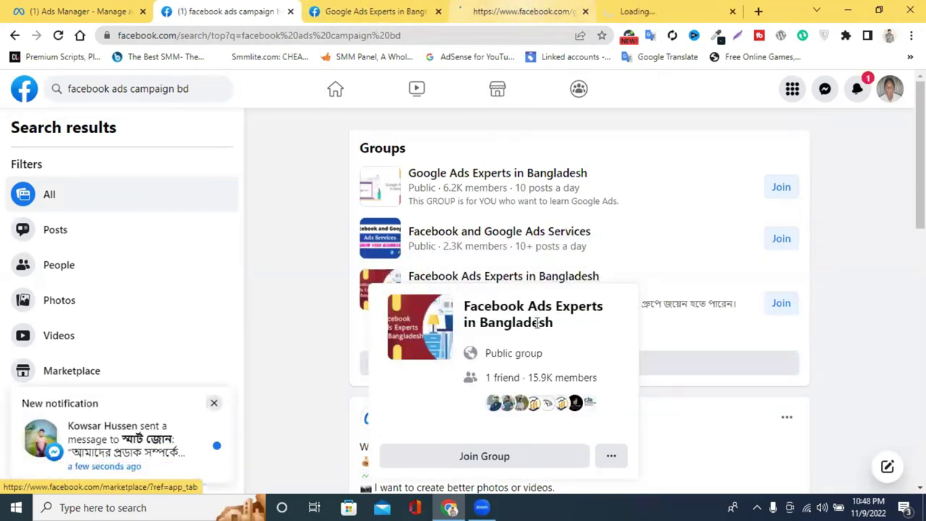
Review the group pages "Facebook Ads Experts in Bangladesh", "Google Ads Experts in Bangladesh" and "Facebook and Google Ads Services" in their open tabs.
left_click(624, 9)
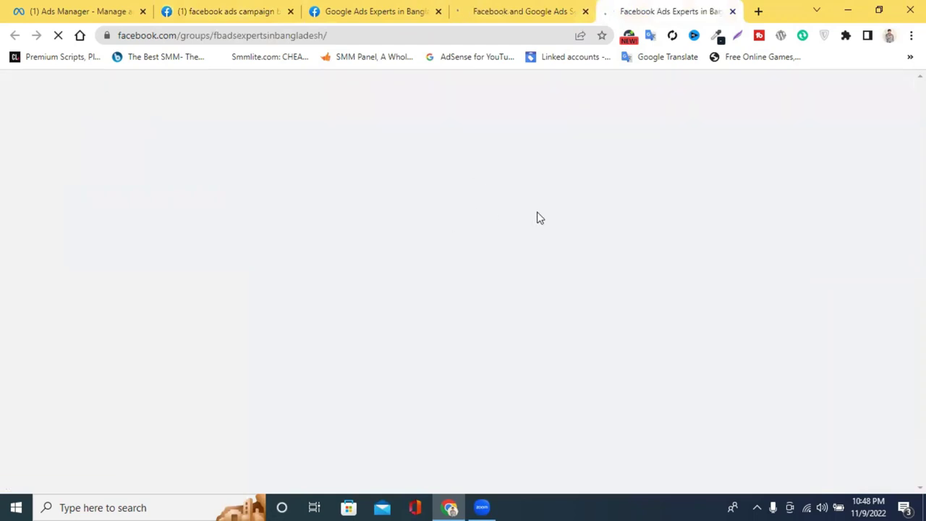
scroll(537, 218, "down", 3)
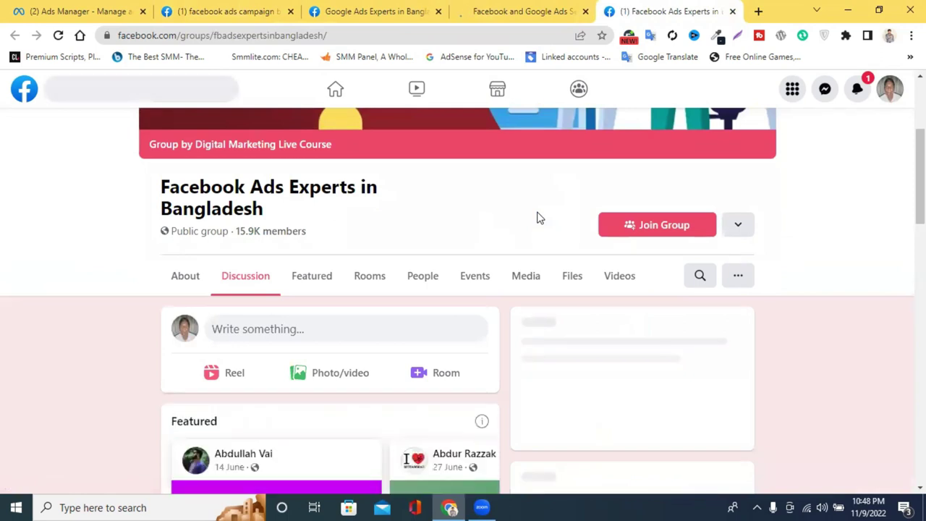
scroll(572, 243, "down", 10)
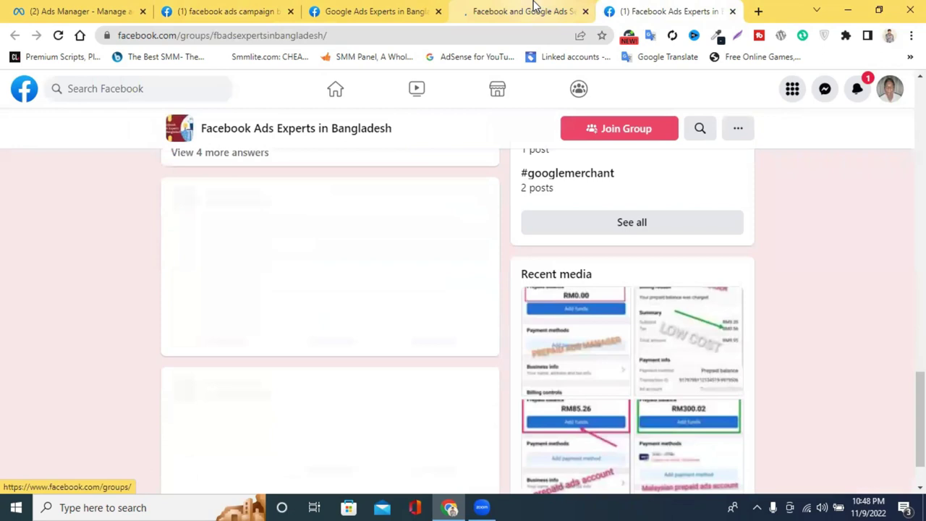
left_click(536, 10)
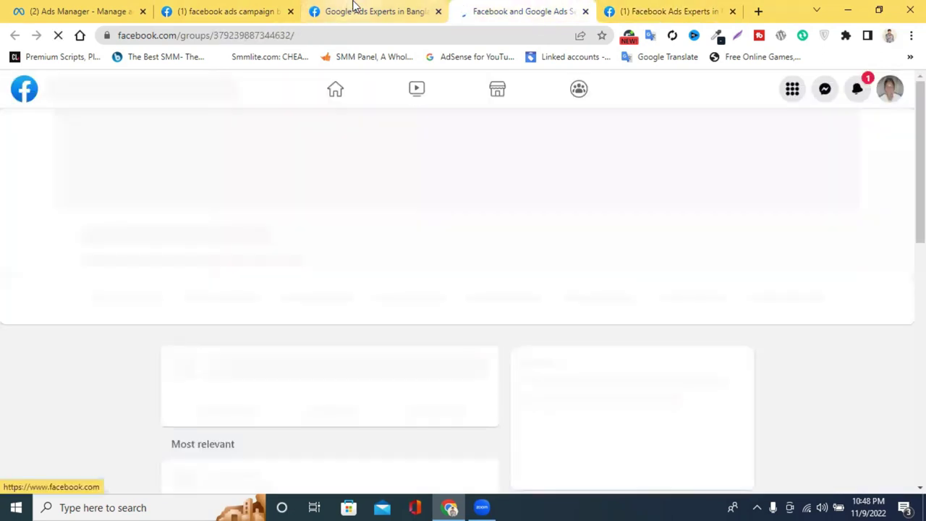
left_click(358, 10)
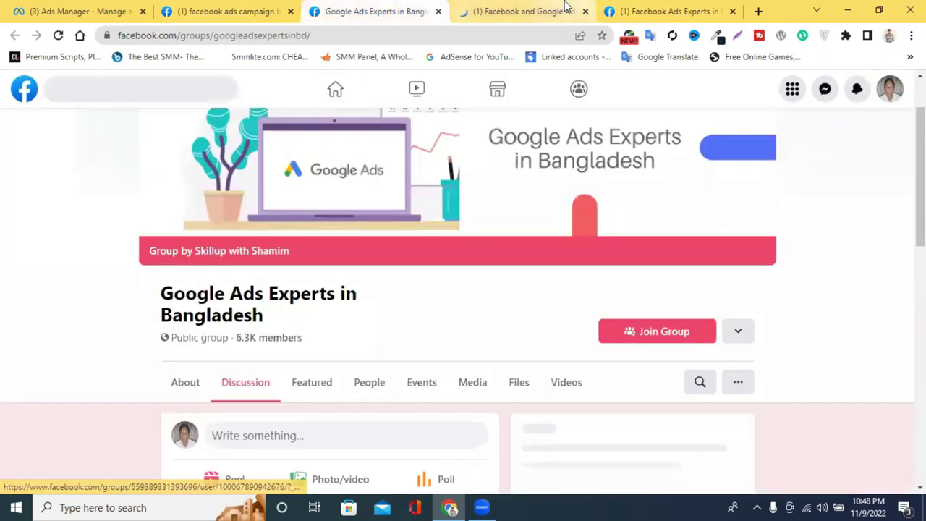
left_click(564, 11)
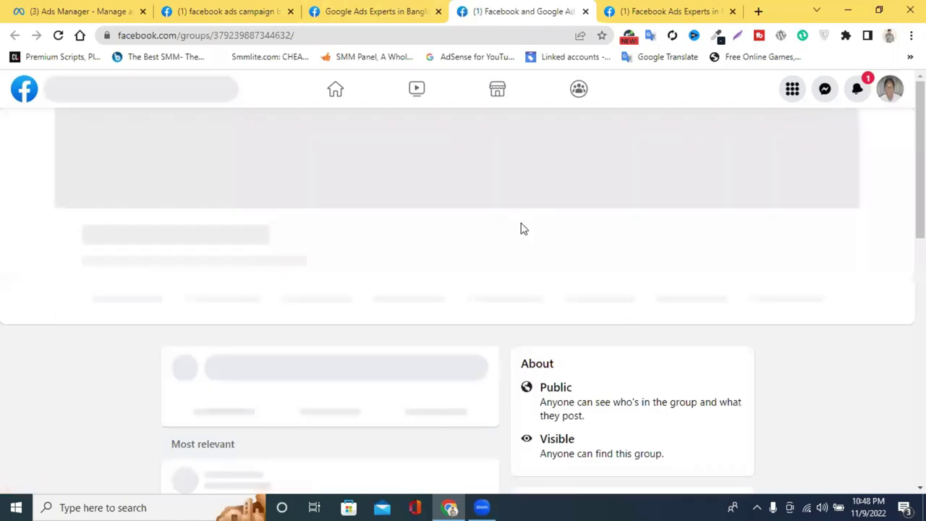
scroll(523, 229, "down", 3)
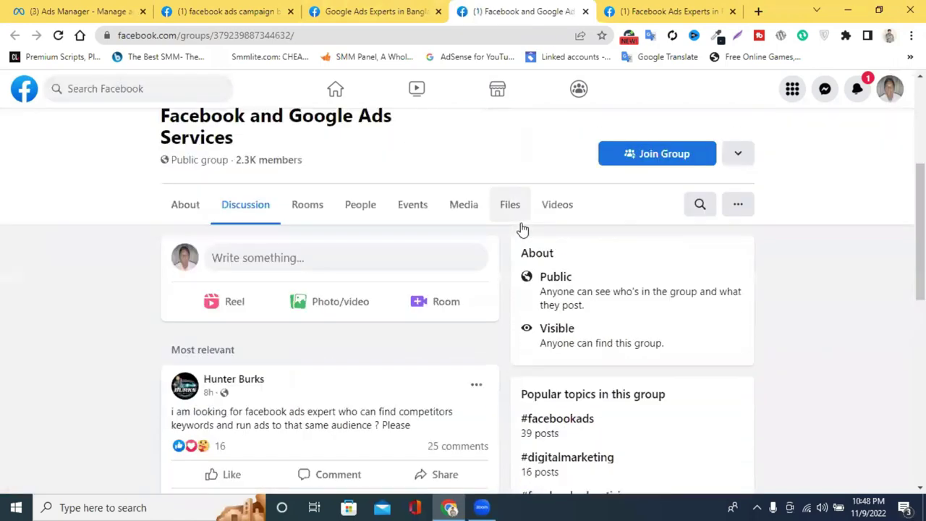
scroll(523, 229, "up", 2)
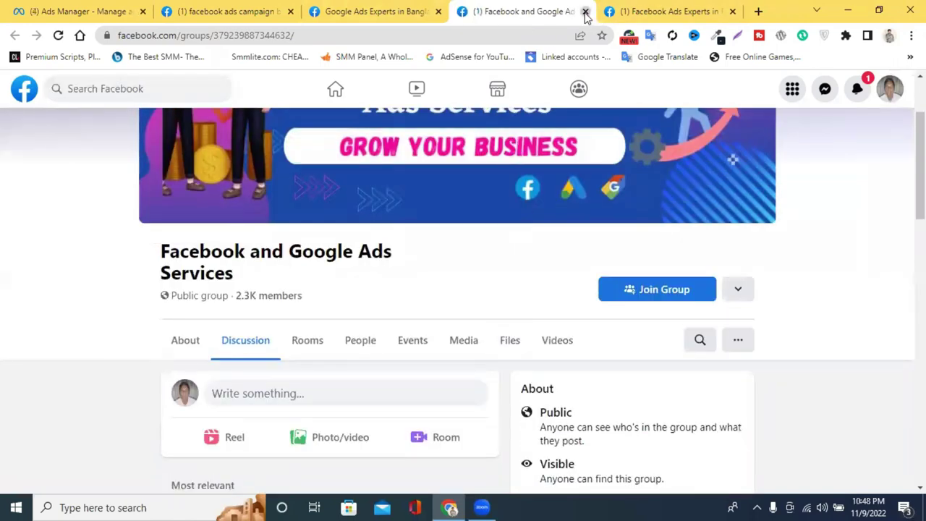
Close the two Facebook ads group tabs and filter the "facebook ads campaign bd" search results to Pages.
left_click(586, 11)
left_click(585, 12)
left_click(223, 11)
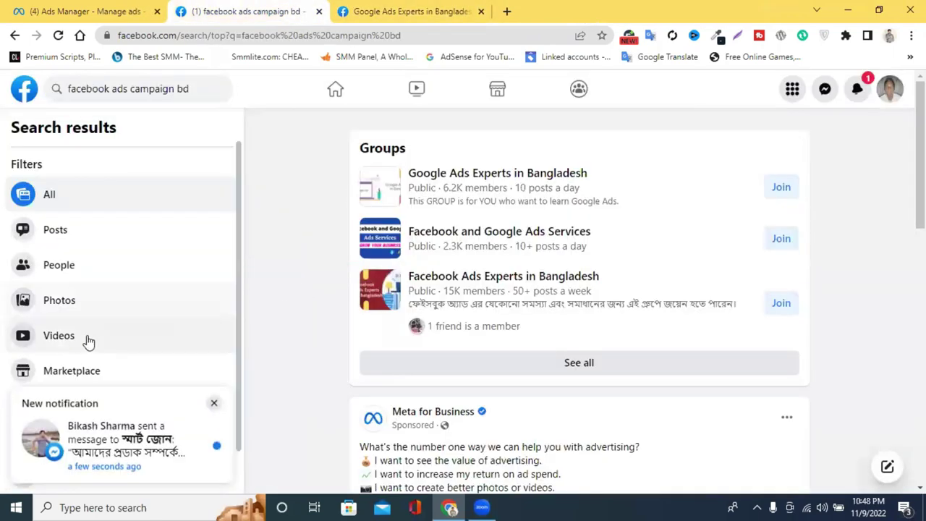
scroll(65, 370, "down", 1)
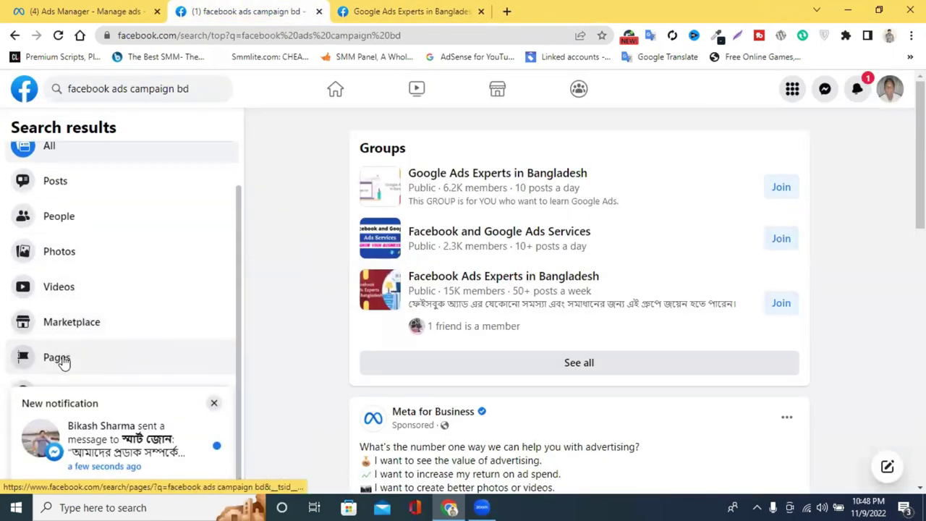
left_click(64, 361)
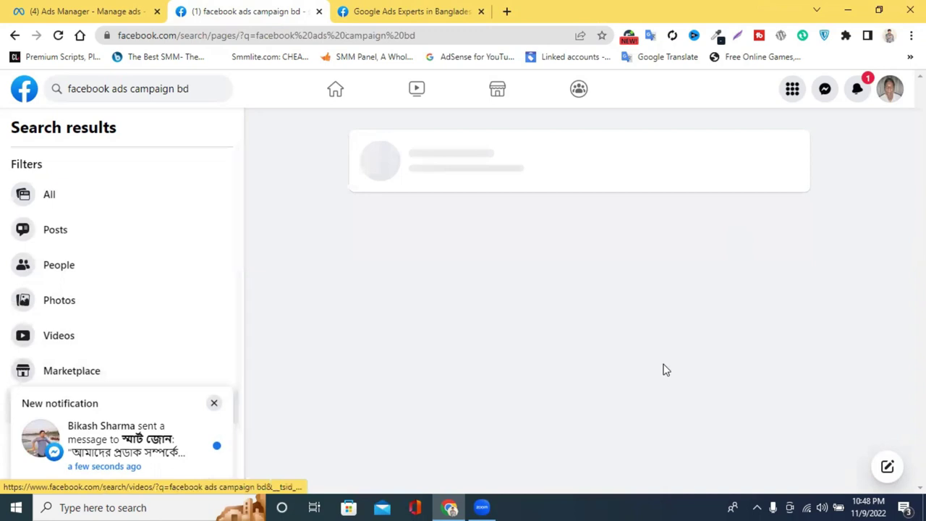
scroll(668, 251, "down", 1)
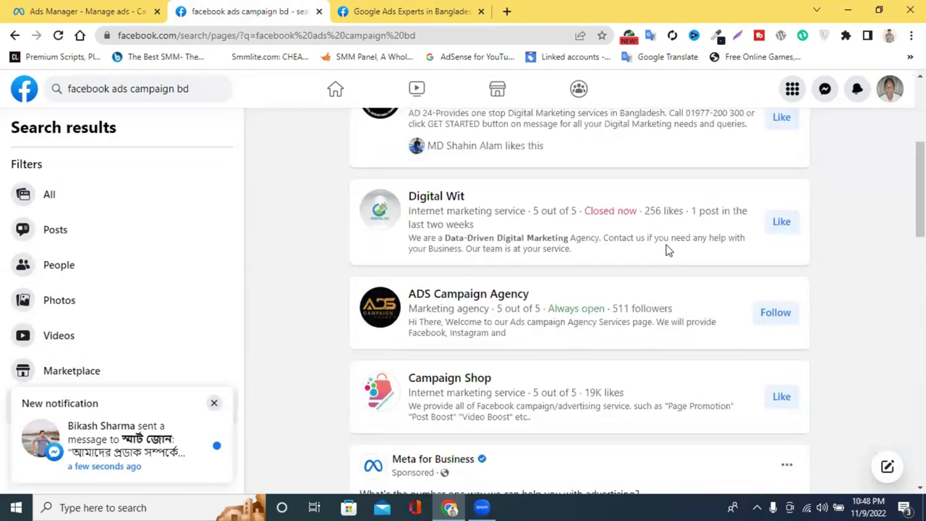
Switch to Ads Manager and turn off the campaign "smarzone campaign 2".
left_click(65, 10)
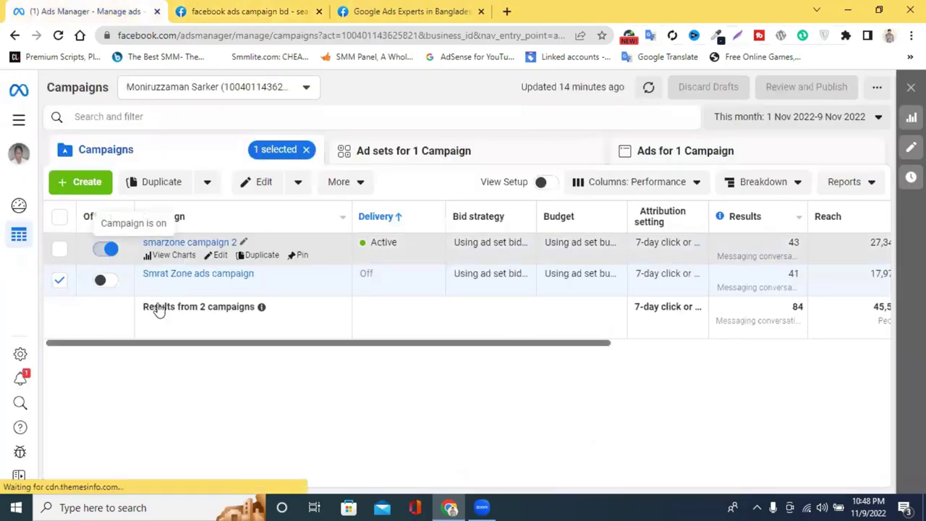
left_click(106, 249)
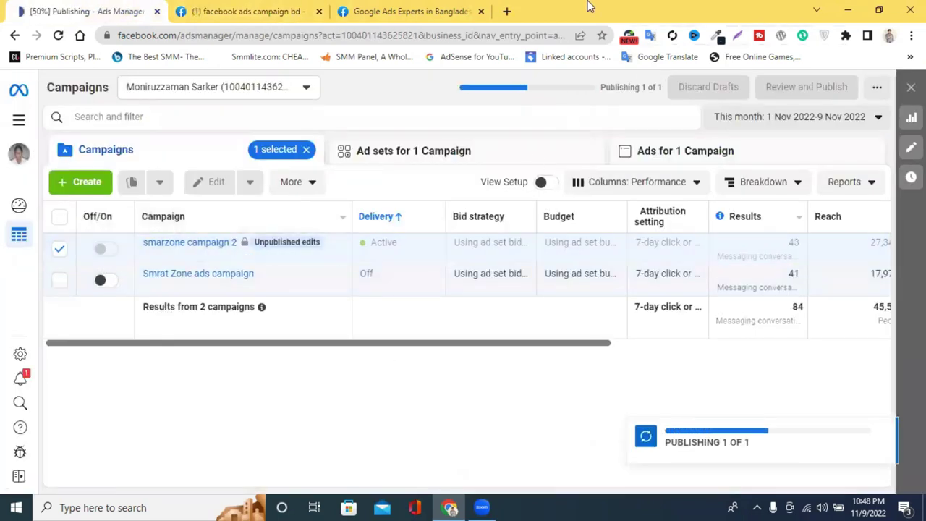
left_click(428, 9)
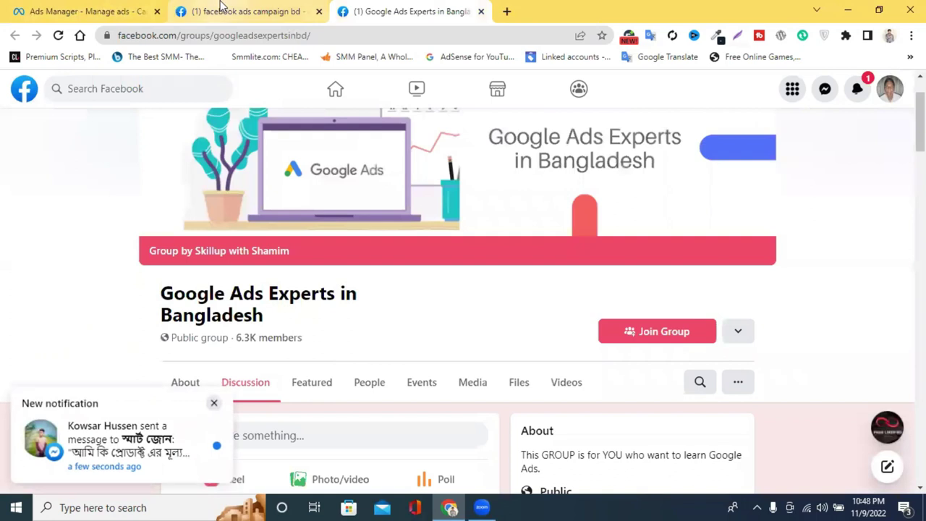
Open the Campaign Shop page from the page search results in a new tab, switch to it and close the Google Ads Experts tab.
left_click(224, 10)
scroll(518, 249, "down", 1)
scroll(518, 248, "down", 4)
scroll(469, 209, "up", 1)
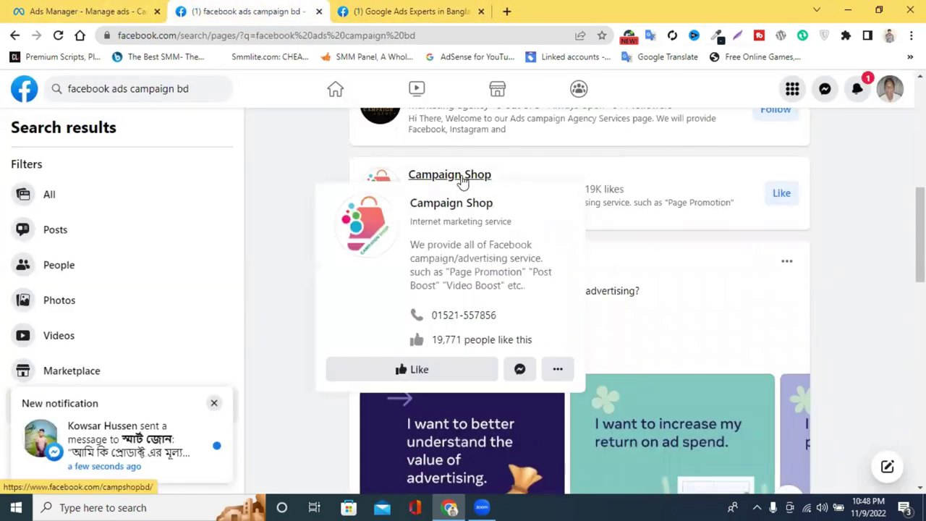
right_click(463, 181)
left_click(487, 187)
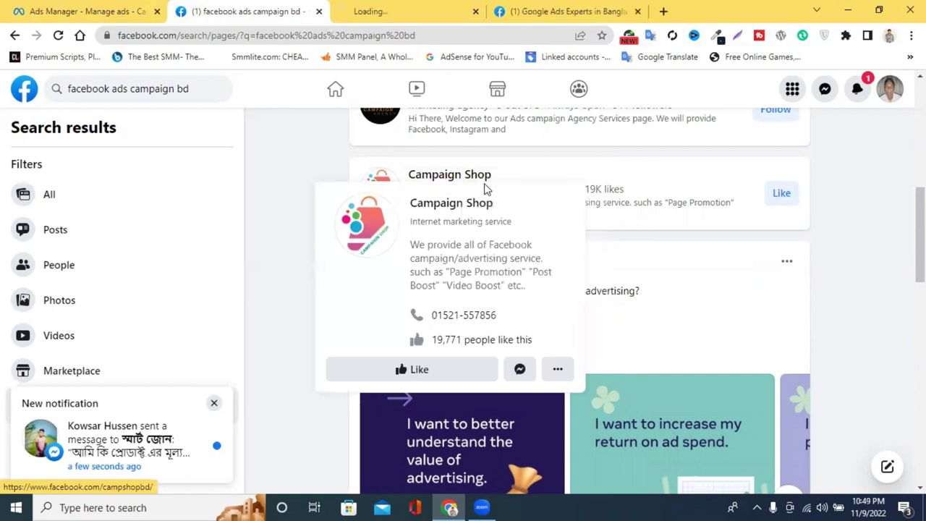
left_click(416, 9)
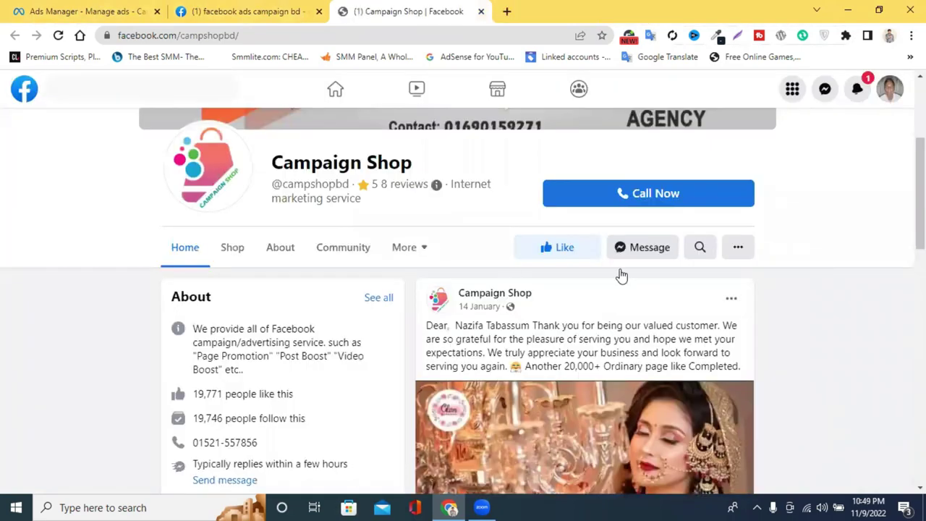
Examine the Campaign Shop page's posts about completed page-like orders, client pages and boosting services.
scroll(653, 274, "down", 2)
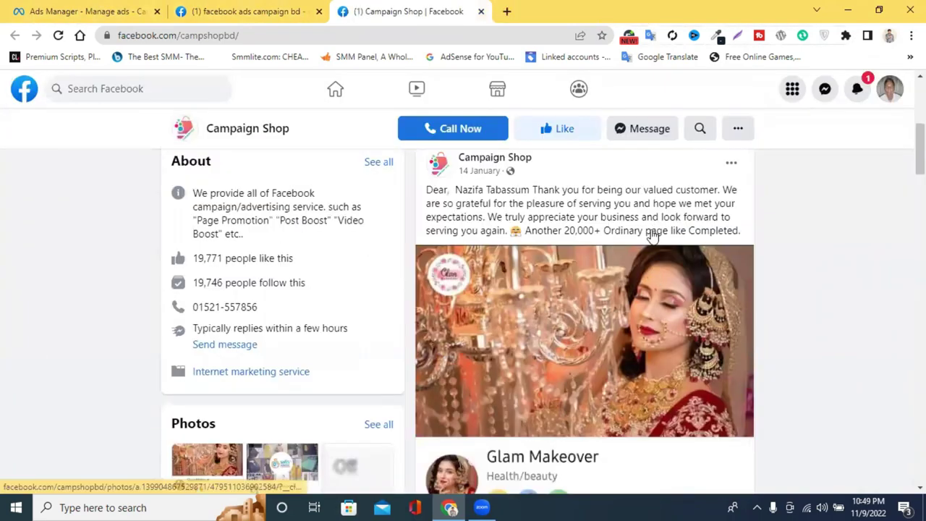
scroll(651, 235, "down", 5)
scroll(651, 236, "up", 3)
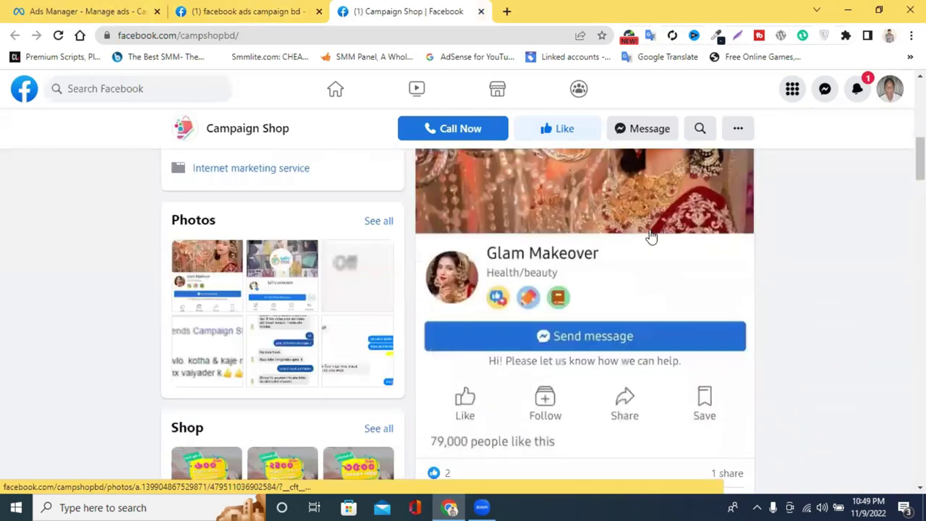
scroll(651, 235, "down", 4)
scroll(651, 235, "down", 2)
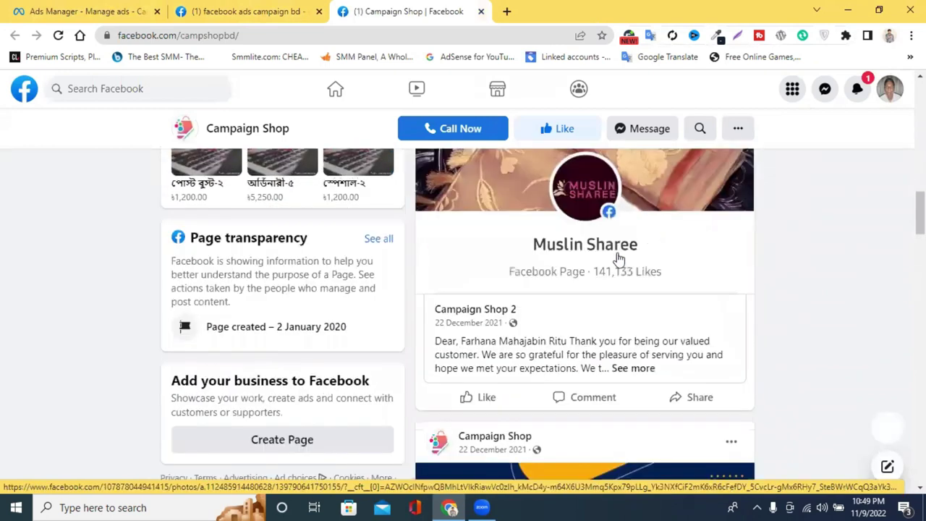
scroll(619, 259, "up", 2)
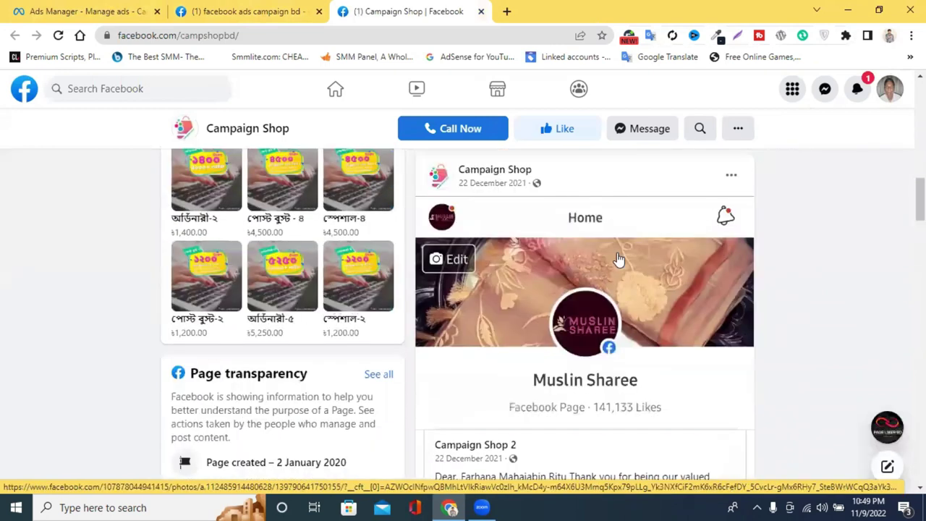
scroll(584, 226, "down", 3)
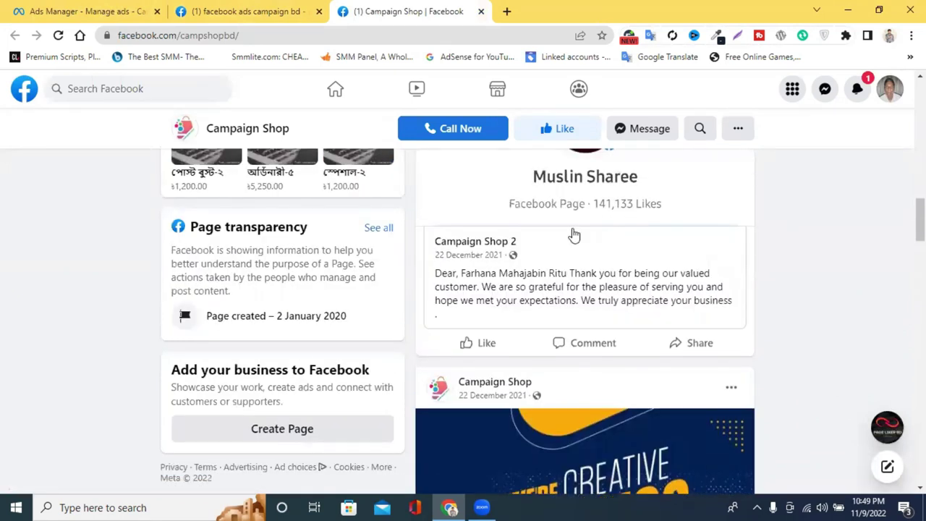
scroll(590, 246, "down", 5)
scroll(589, 263, "down", 5)
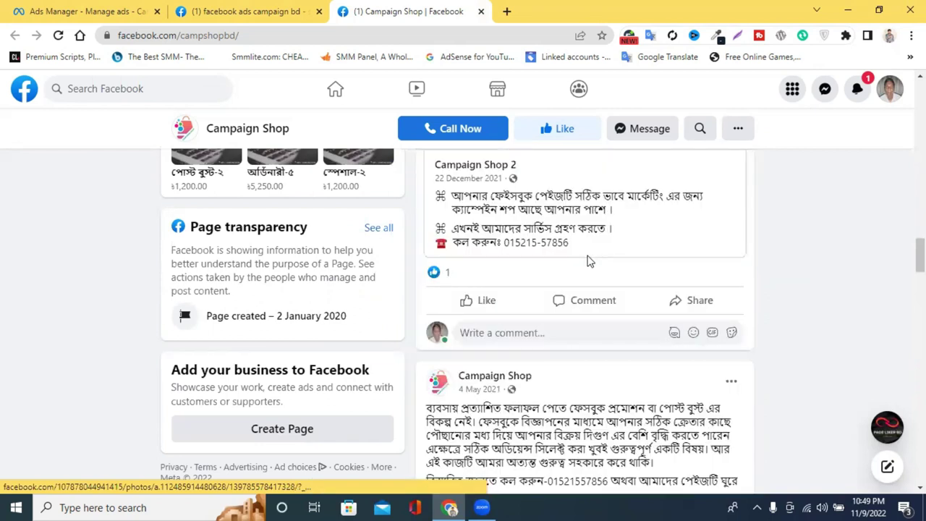
scroll(589, 263, "down", 5)
scroll(608, 271, "down", 3)
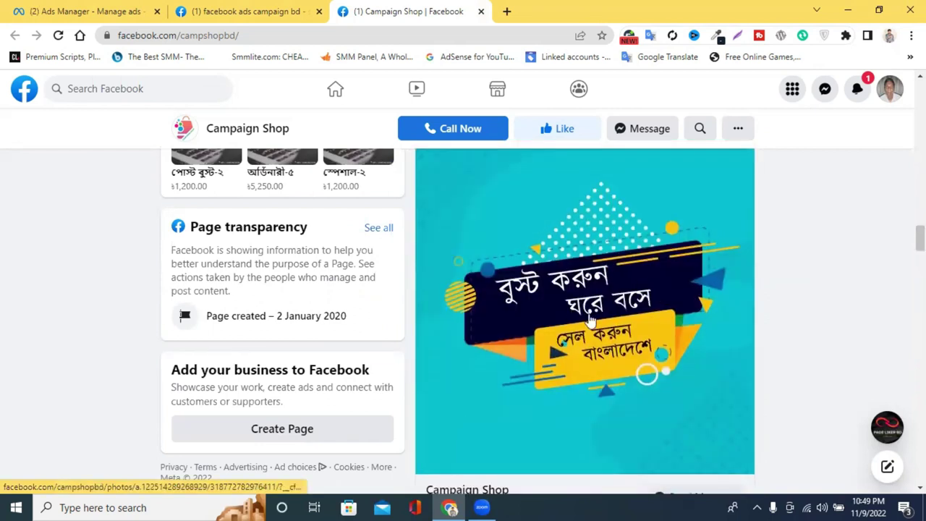
scroll(693, 344, "down", 5)
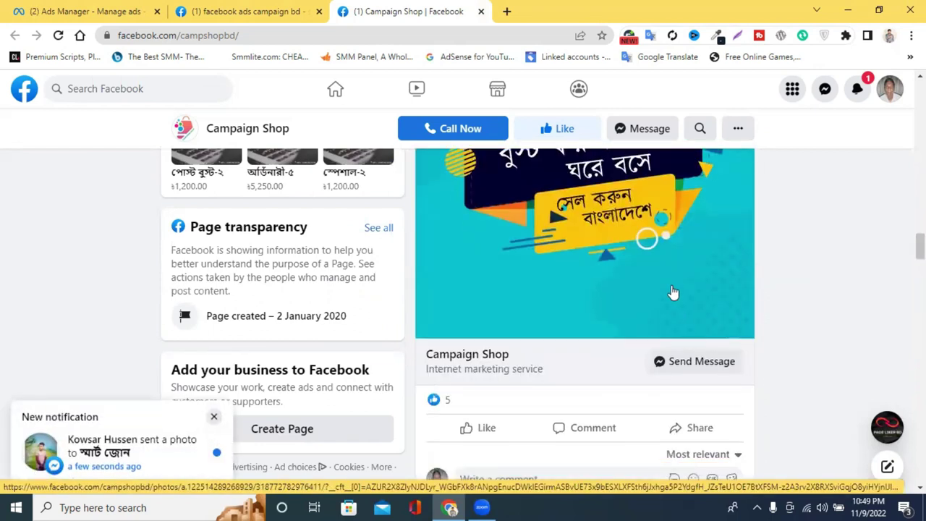
scroll(513, 310, "down", 5)
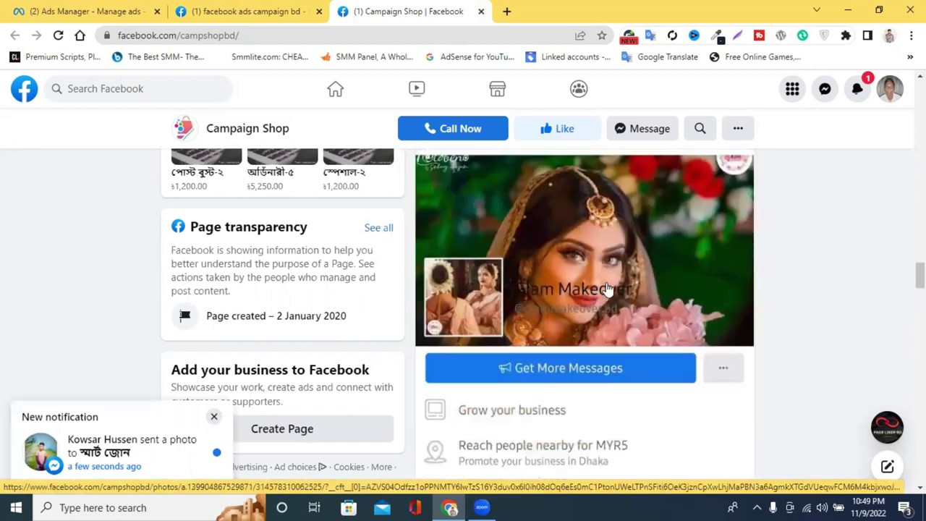
scroll(576, 355, "down", 1)
scroll(577, 354, "down", 3)
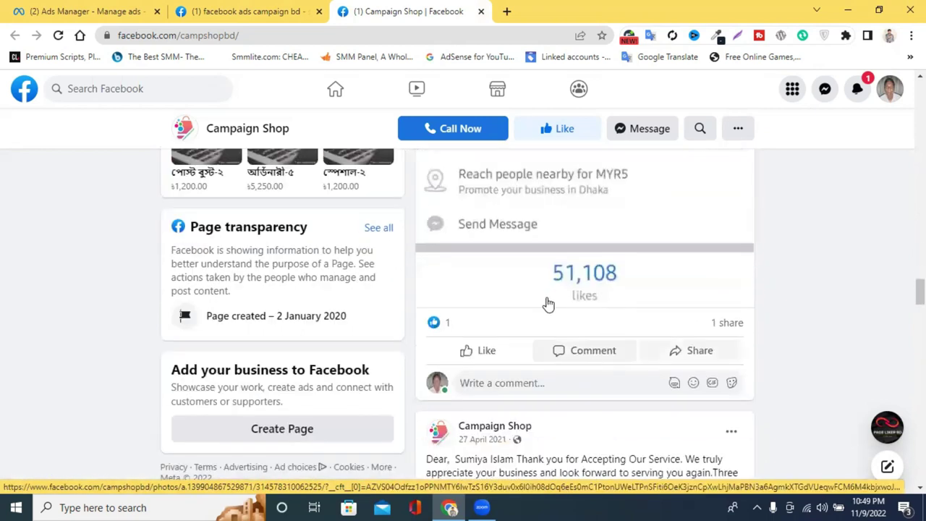
scroll(619, 282, "down", 10)
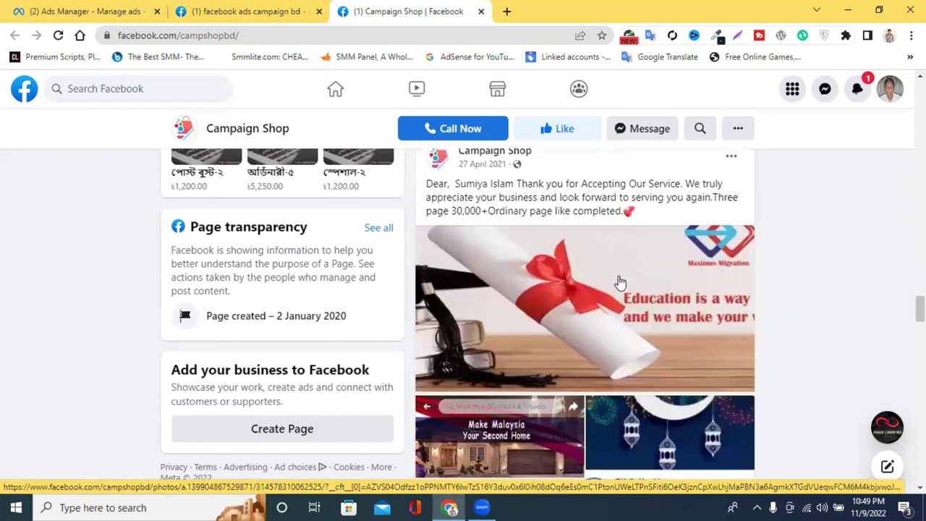
scroll(618, 282, "down", 2)
Revisit the Glam Makeover likes post and the shop offers on the Campaign Shop page, and continue through its older posts.
scroll(614, 283, "up", 9)
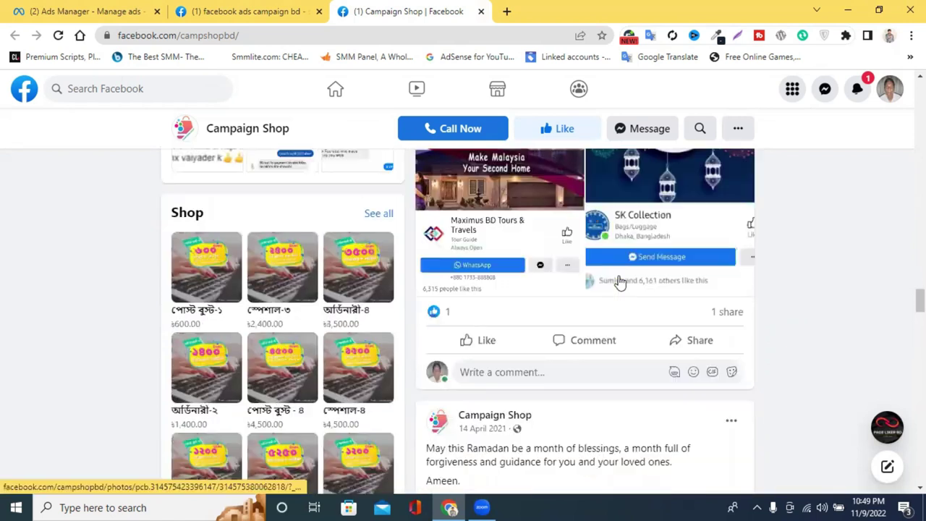
scroll(614, 286, "up", 10)
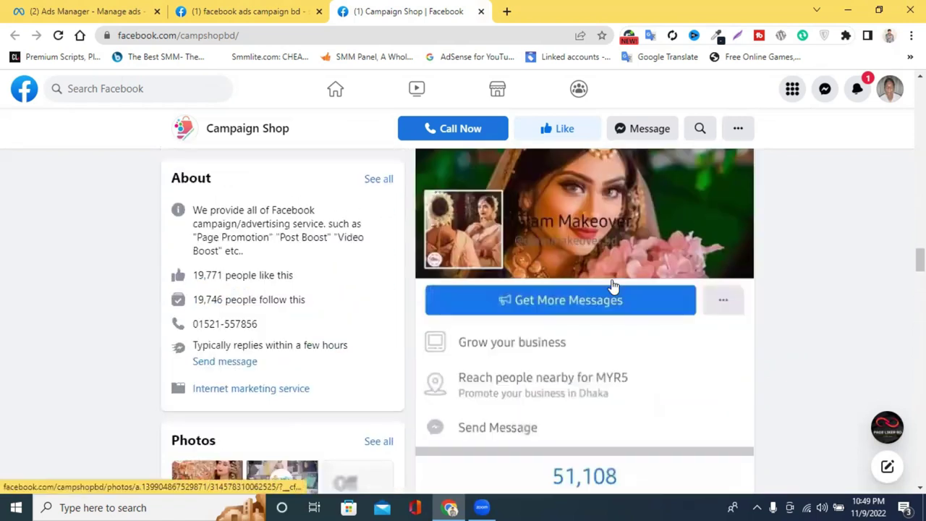
scroll(614, 285, "down", 3)
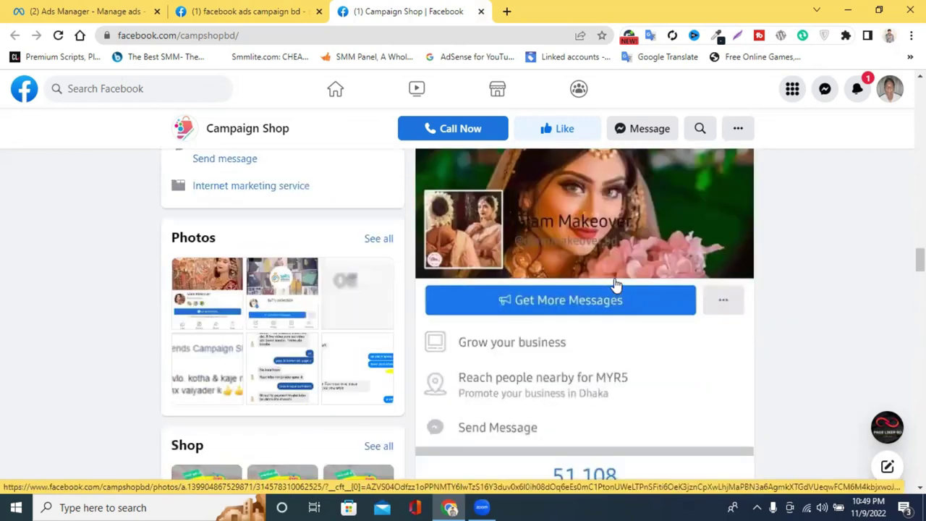
scroll(615, 284, "down", 4)
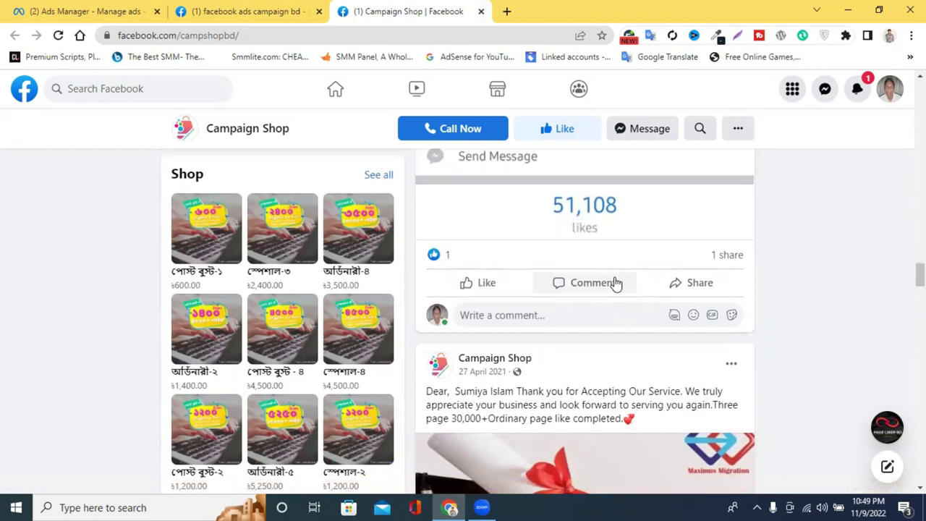
scroll(677, 246, "down", 2)
scroll(678, 246, "up", 3)
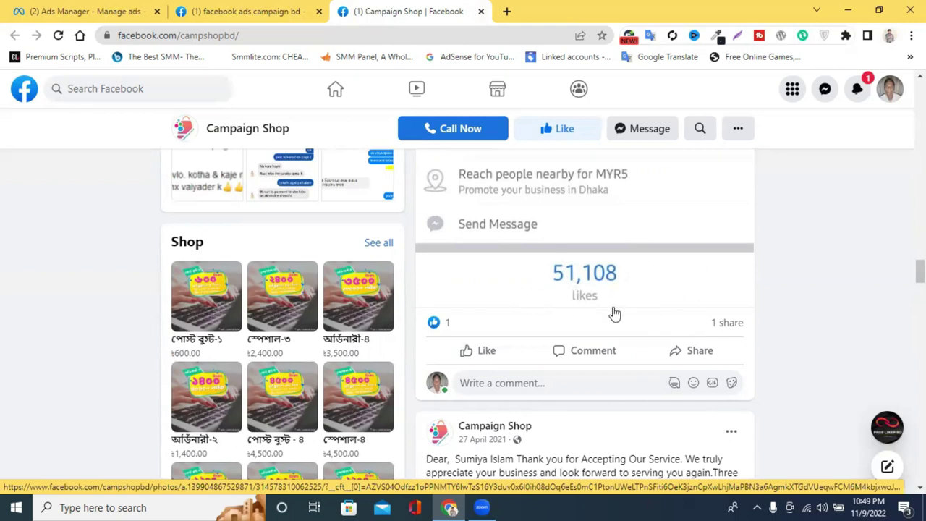
scroll(623, 304, "down", 12)
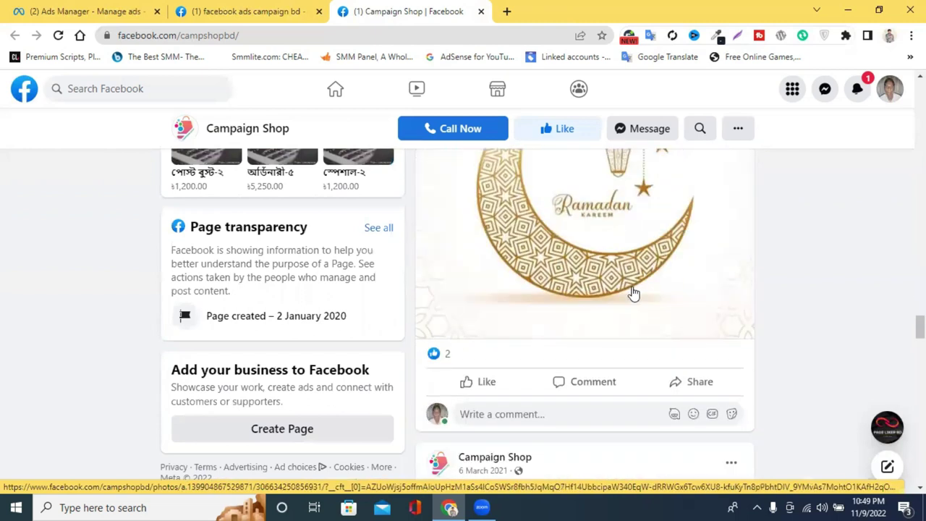
Examine the older 2021 posts about completed page-like orders on the Campaign Shop page and the likes and followers in its About section.
scroll(633, 293, "up", 10)
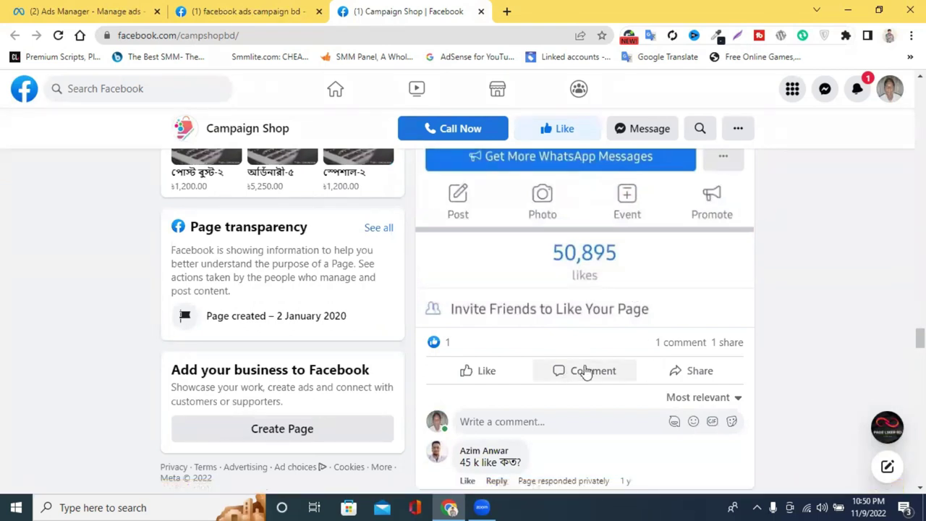
scroll(617, 293, "down", 20)
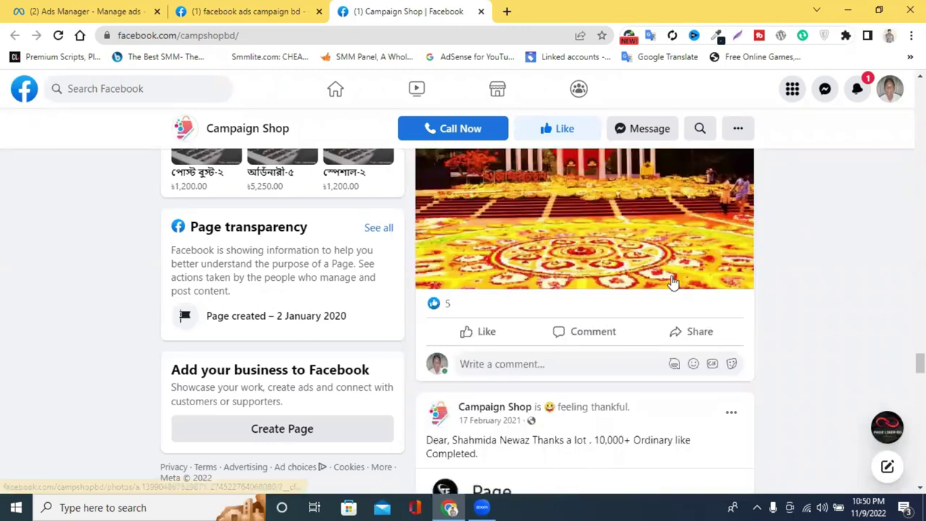
scroll(673, 280, "up", 2)
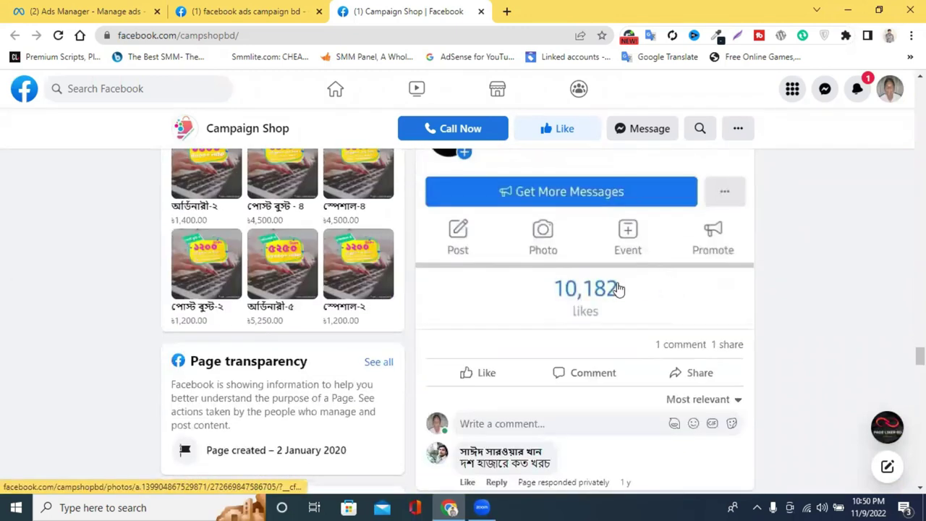
scroll(643, 287, "down", 7)
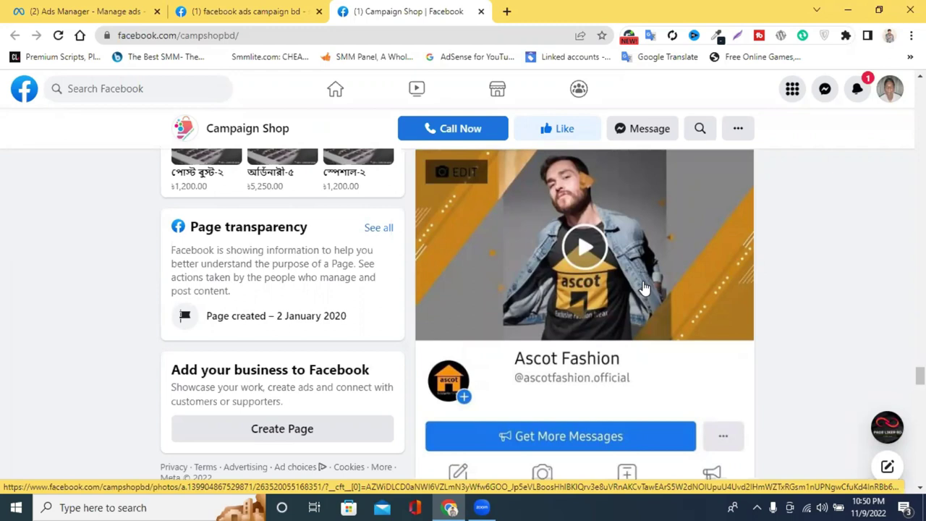
scroll(644, 287, "down", 3)
scroll(637, 286, "up", 1)
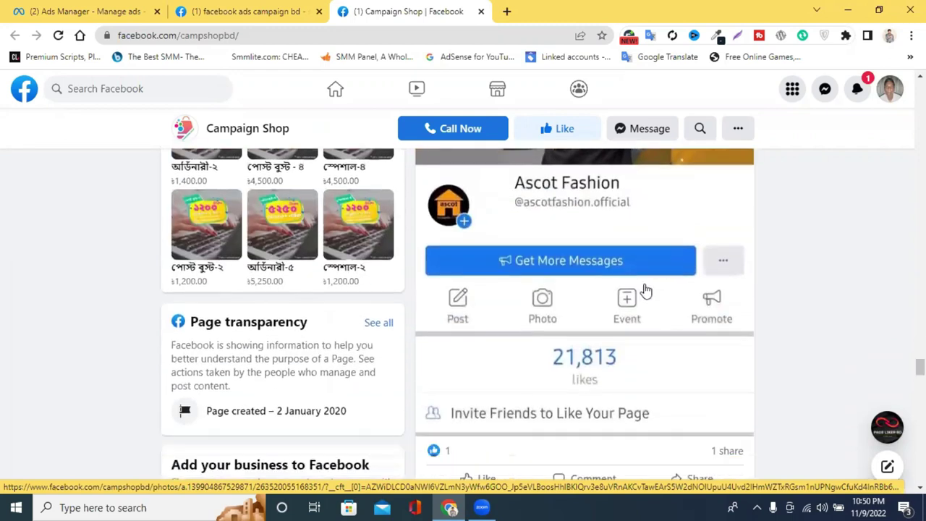
scroll(613, 272, "down", 1)
scroll(613, 272, "down", 15)
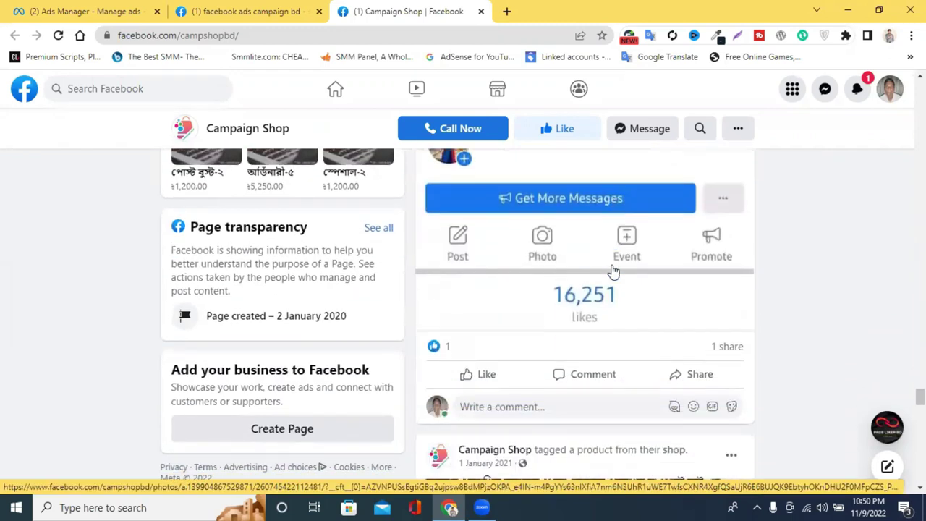
scroll(613, 265, "up", 15)
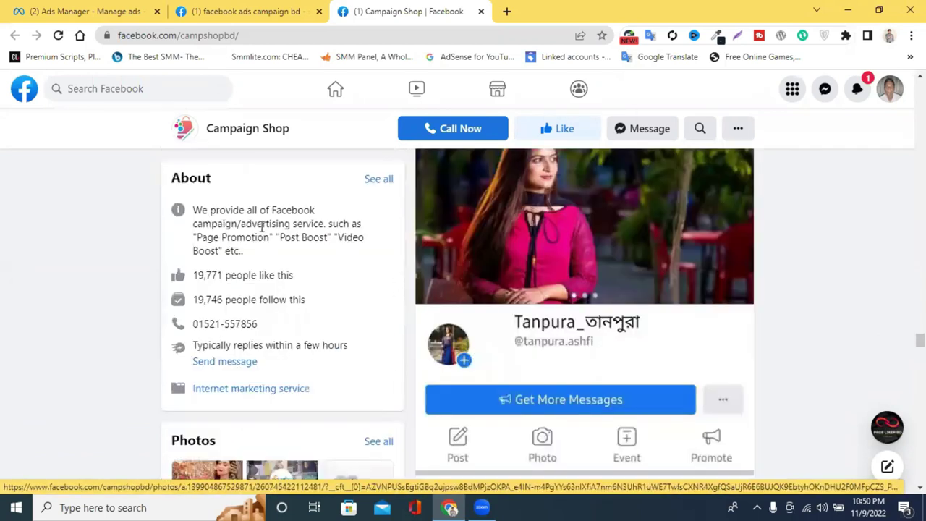
scroll(260, 226, "up", 10)
left_click_drag(207, 302, 199, 300)
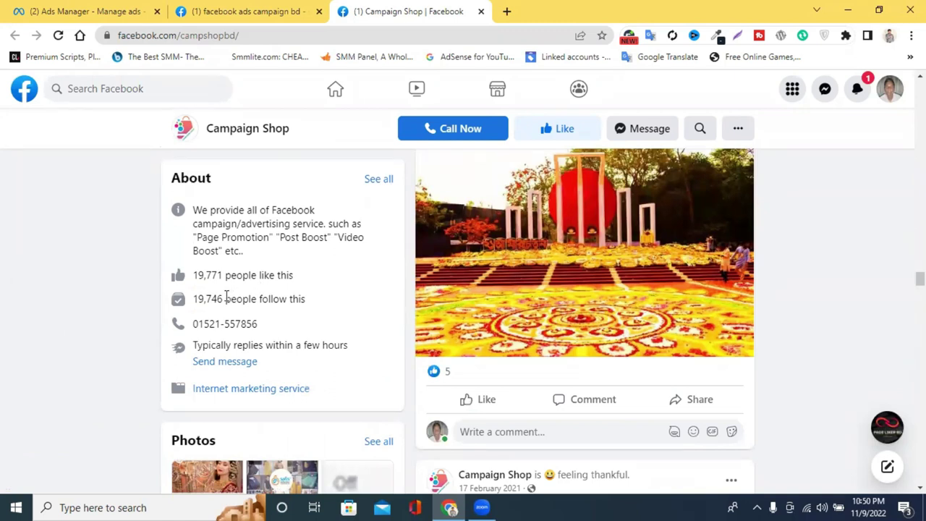
left_click(220, 299)
Examine the Trust Fashion, Ascot Fashion and Tanpura page-like posts, the 2000+ likes offer for 699 taka and the earlier client page screenshots.
scroll(656, 268, "down", 5)
scroll(599, 289, "down", 10)
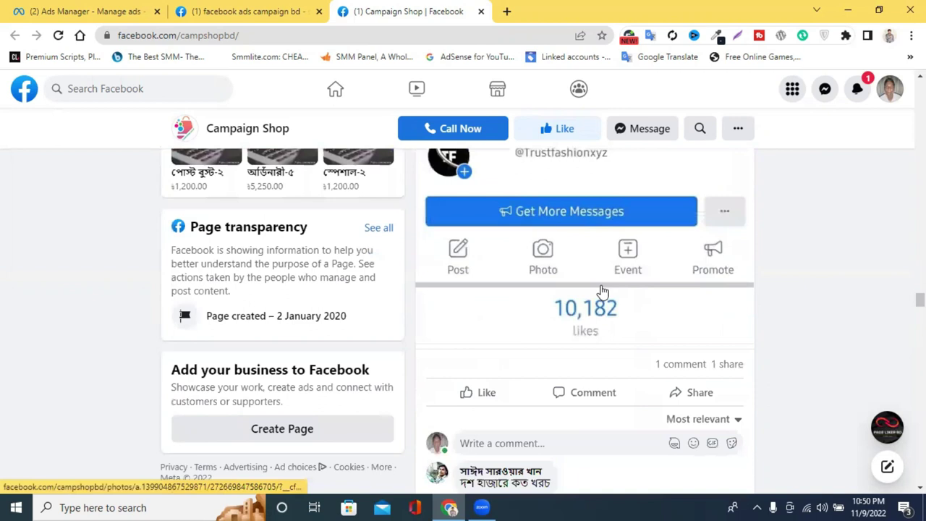
scroll(607, 298, "down", 5)
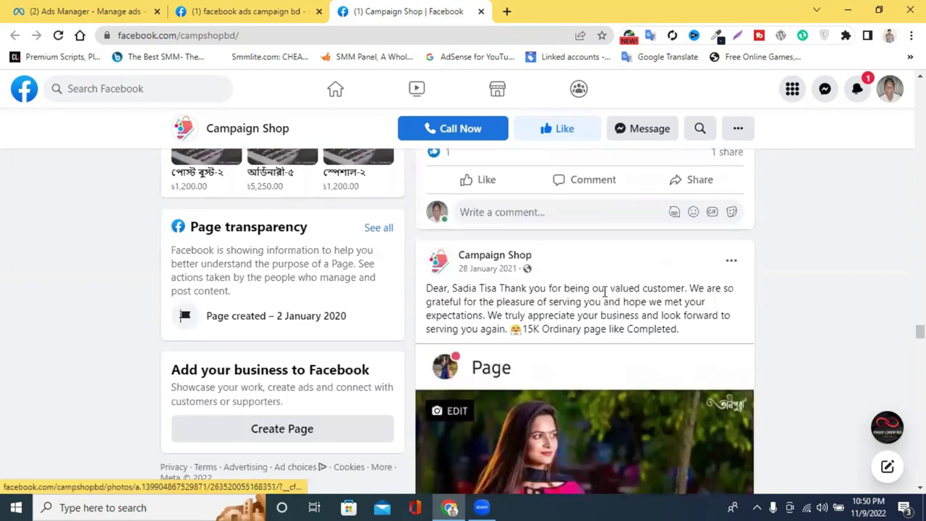
scroll(661, 238, "up", 2)
scroll(639, 283, "down", 5)
scroll(638, 282, "down", 8)
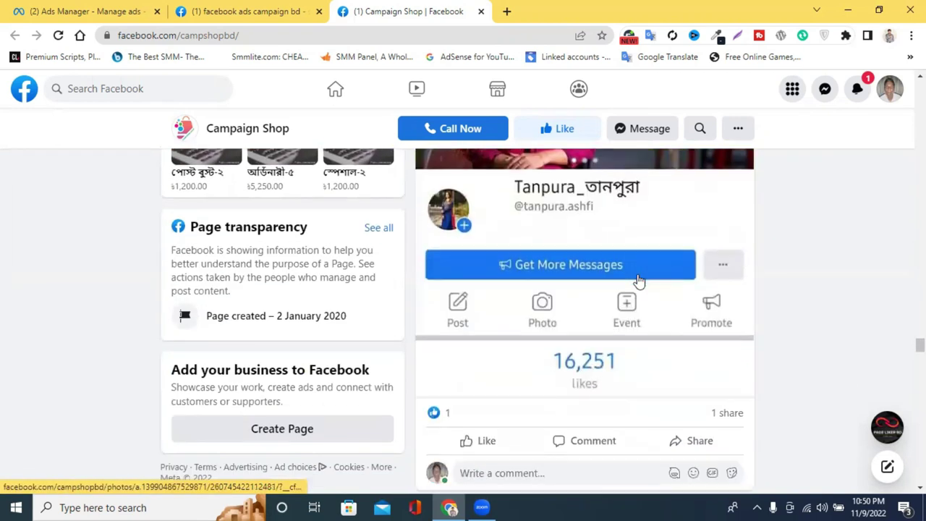
scroll(609, 251, "up", 3)
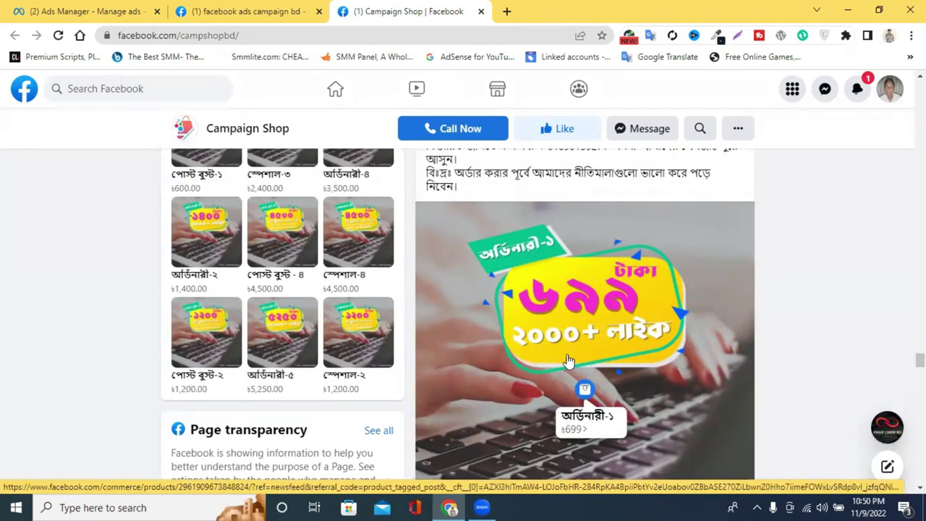
scroll(619, 326, "down", 1)
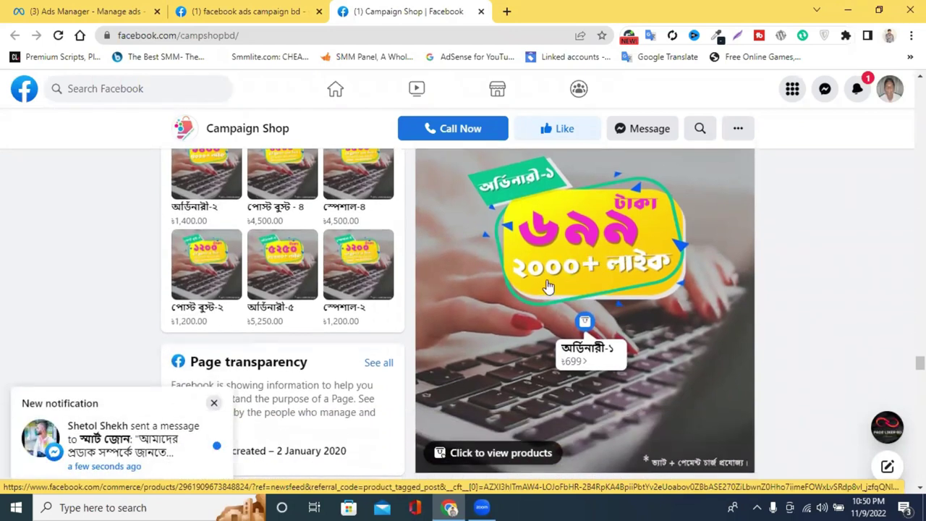
scroll(569, 285, "down", 10)
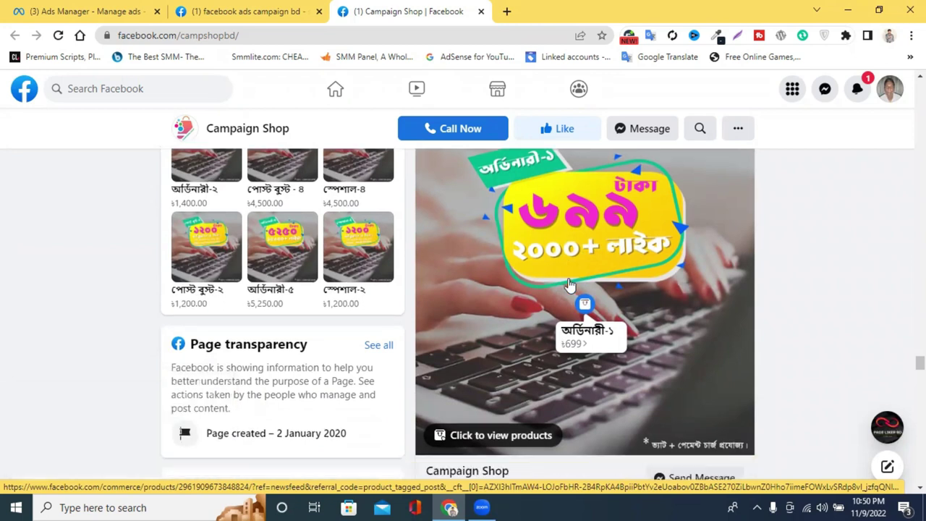
scroll(624, 274, "down", 2)
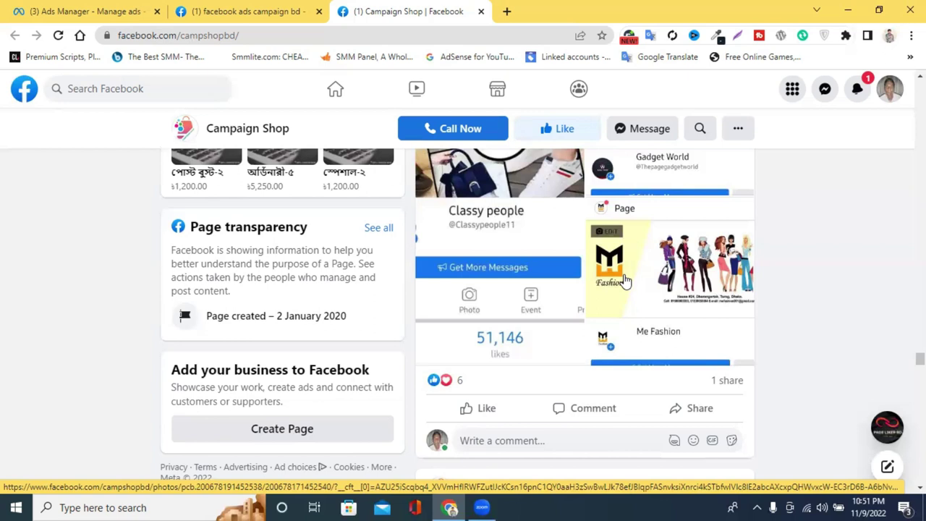
Review the Campaign Shop posts again from the oldest ones back up to the page's cover and profile header.
scroll(559, 268, "up", 10)
scroll(559, 265, "up", 10)
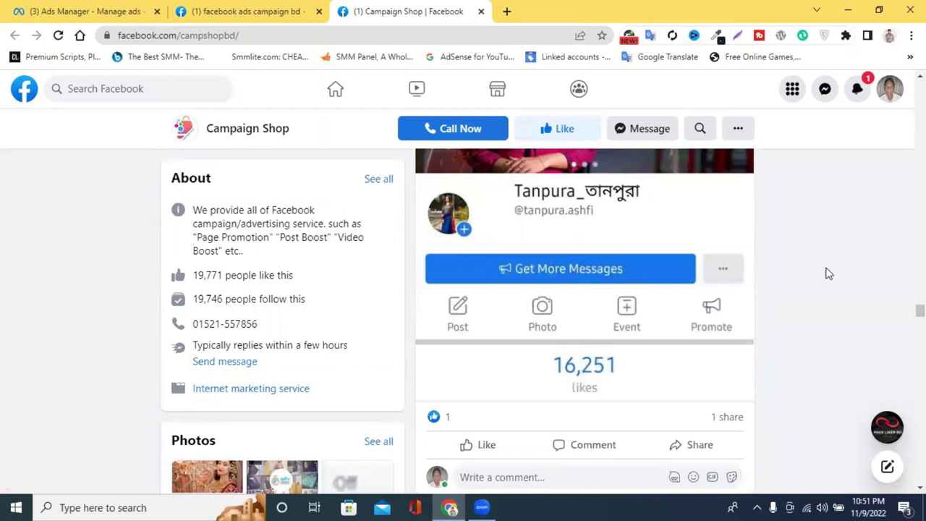
scroll(827, 273, "up", 5)
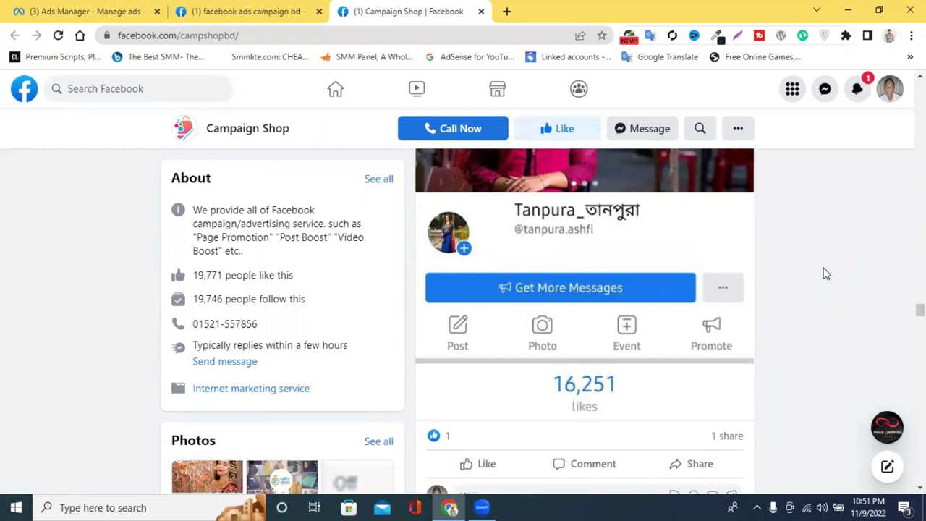
scroll(827, 274, "up", 15)
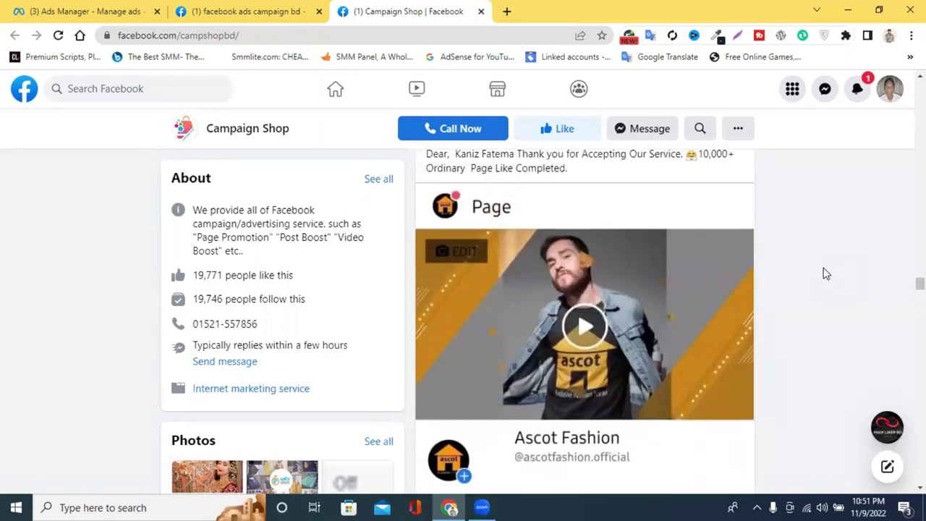
scroll(827, 274, "up", 10)
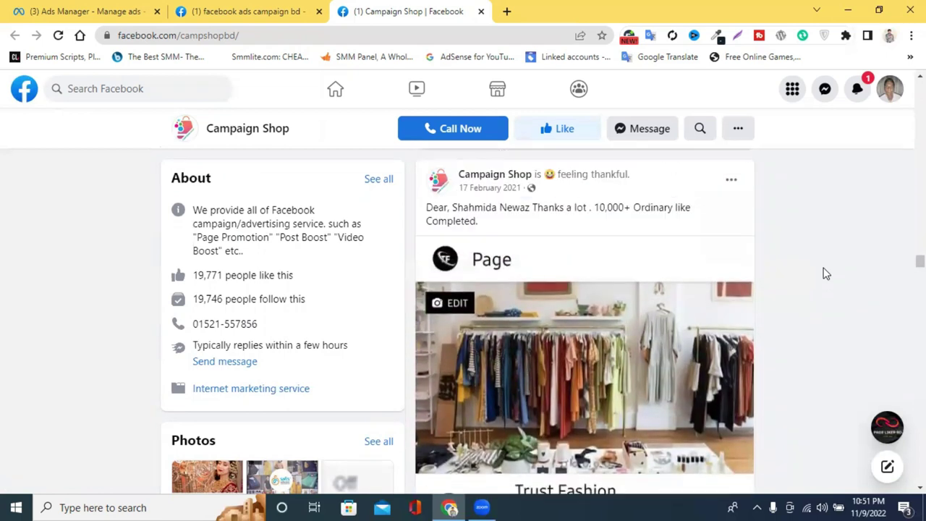
scroll(827, 273, "up", 3)
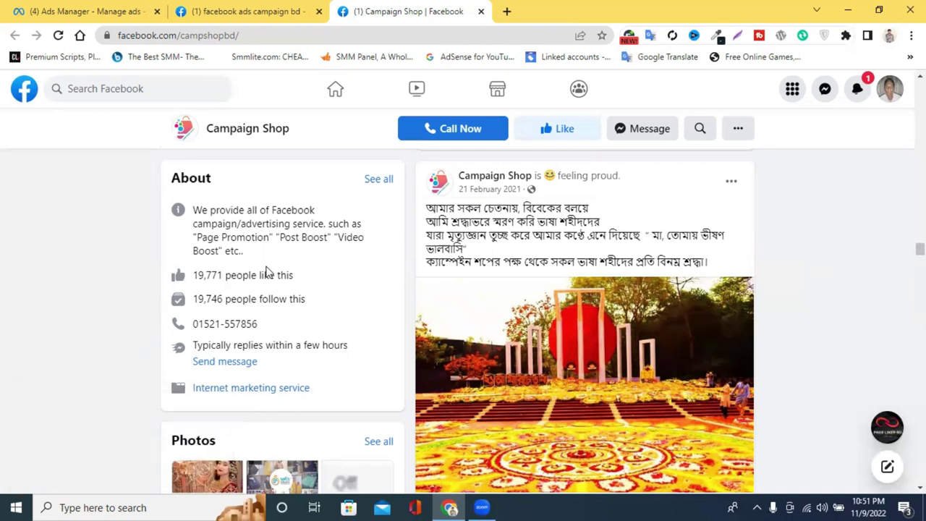
scroll(662, 222, "up", 5)
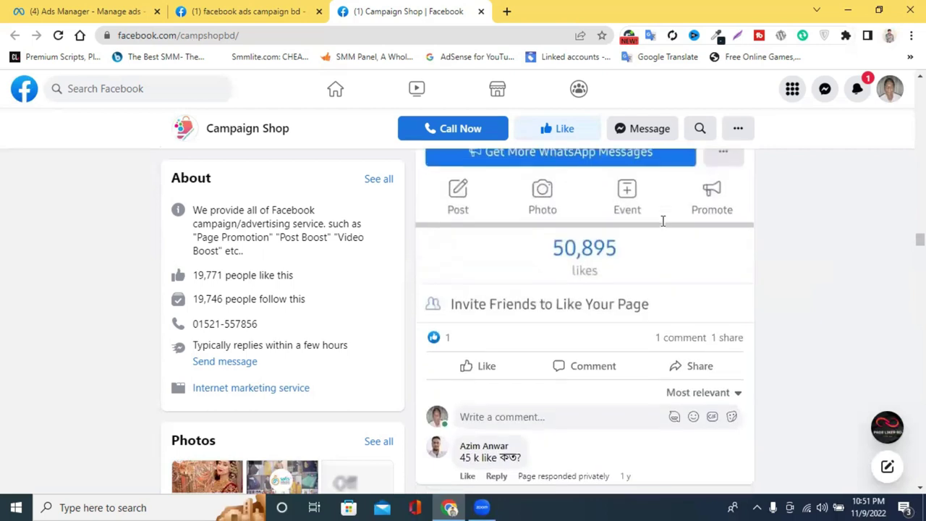
scroll(663, 221, "up", 5)
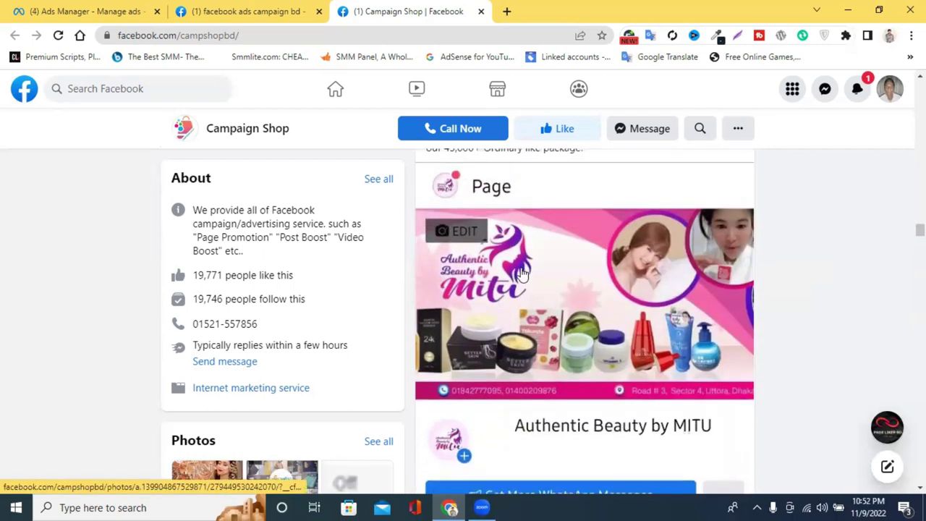
scroll(521, 271, "up", 5)
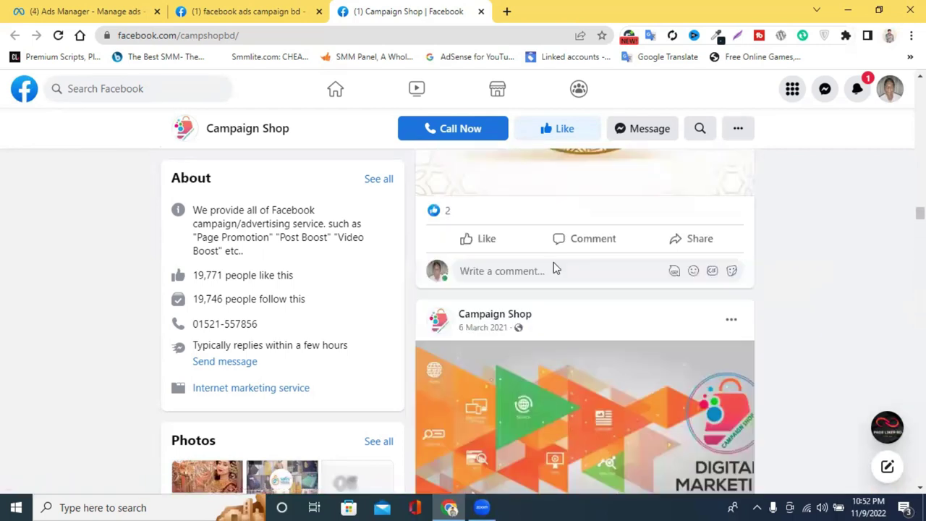
scroll(554, 268, "up", 10)
scroll(576, 289, "up", 10)
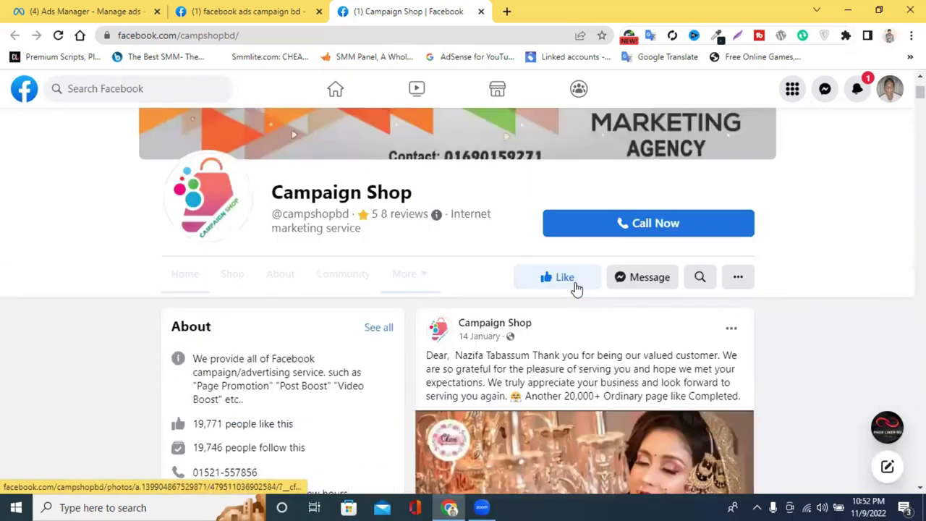
scroll(577, 289, "up", 3)
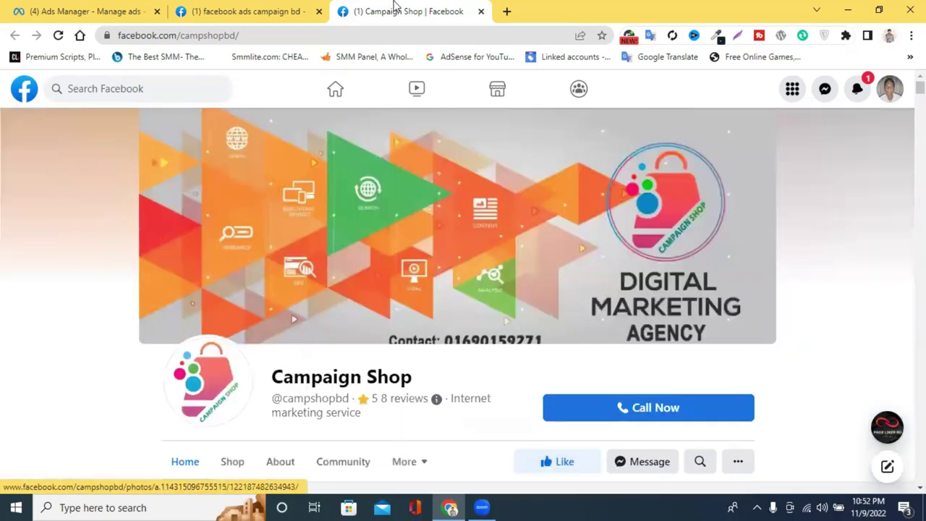
Close the page search results and the Campaign Shop page, and return to Ads Manager.
left_click(272, 8)
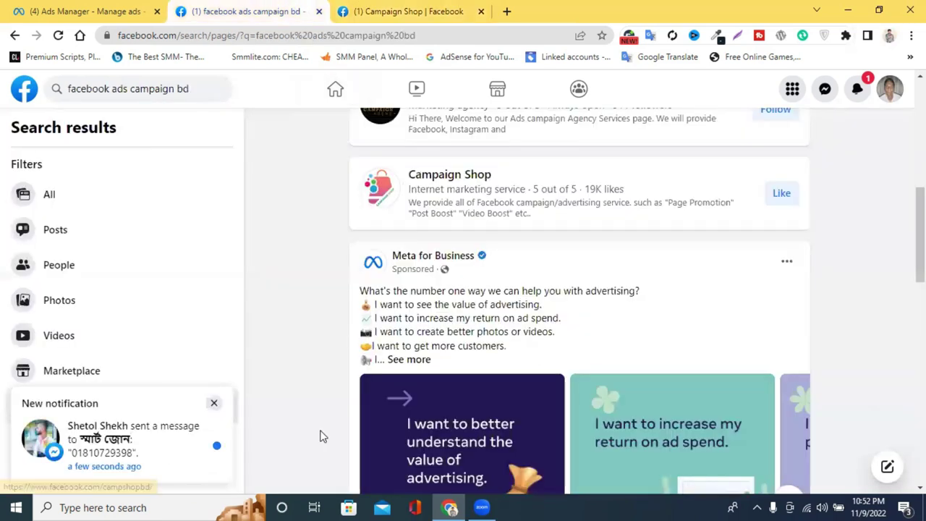
left_click(319, 11)
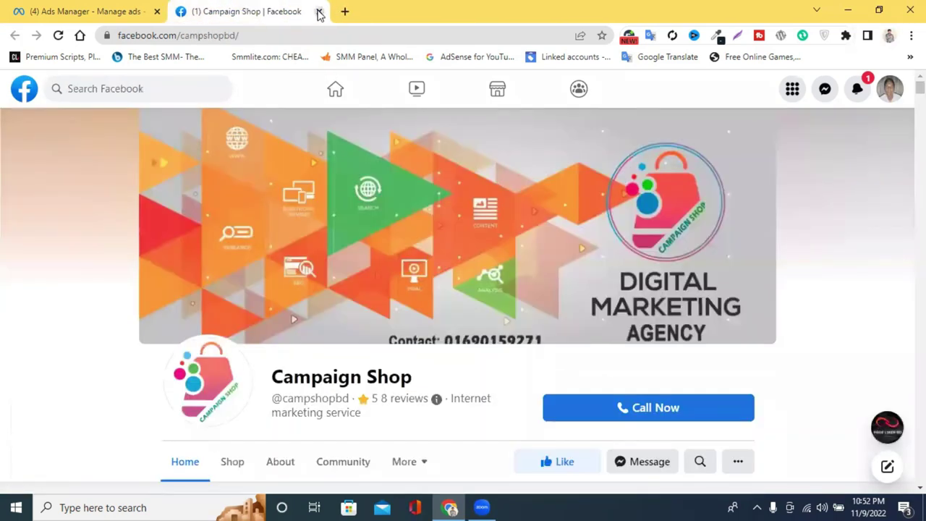
key("ctrl+1")
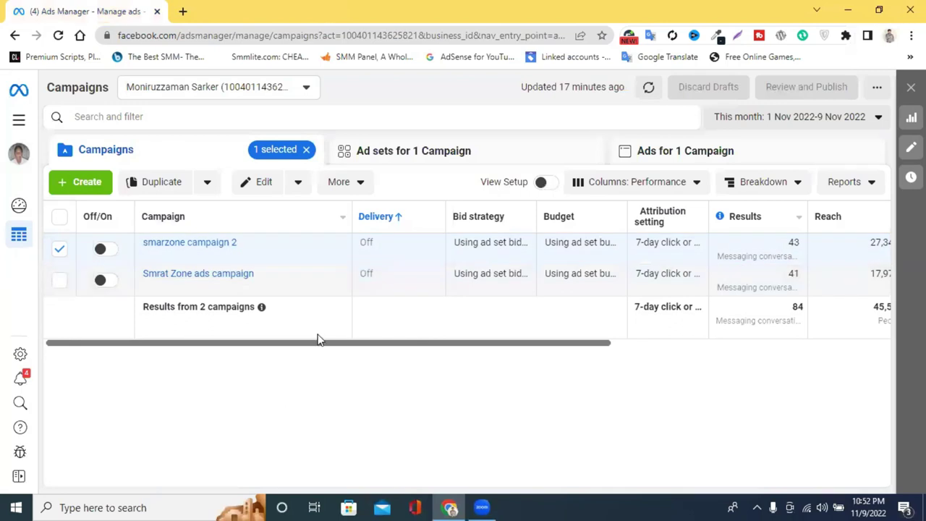
Review the reach, cost per result and amount spent of both campaigns, and clear the campaign selection.
scroll(304, 345, "right", 6)
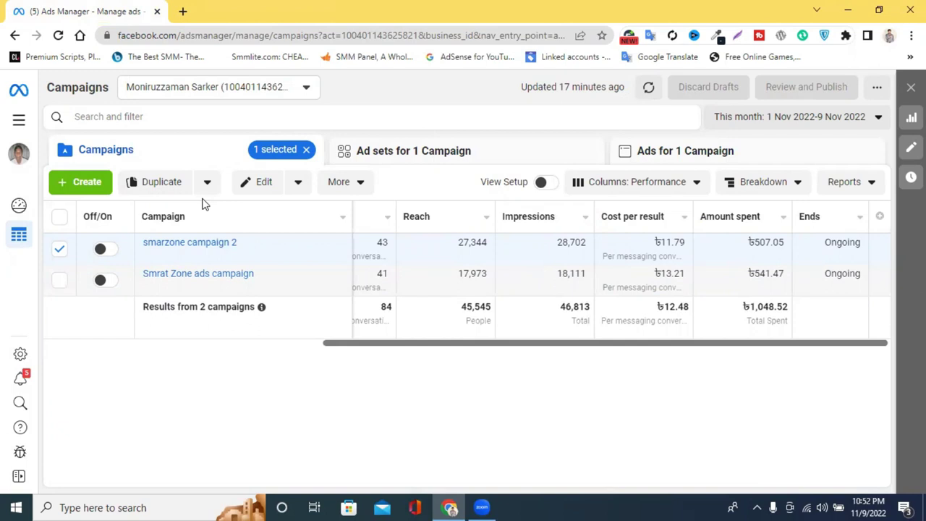
left_click_drag(357, 351, 52, 360)
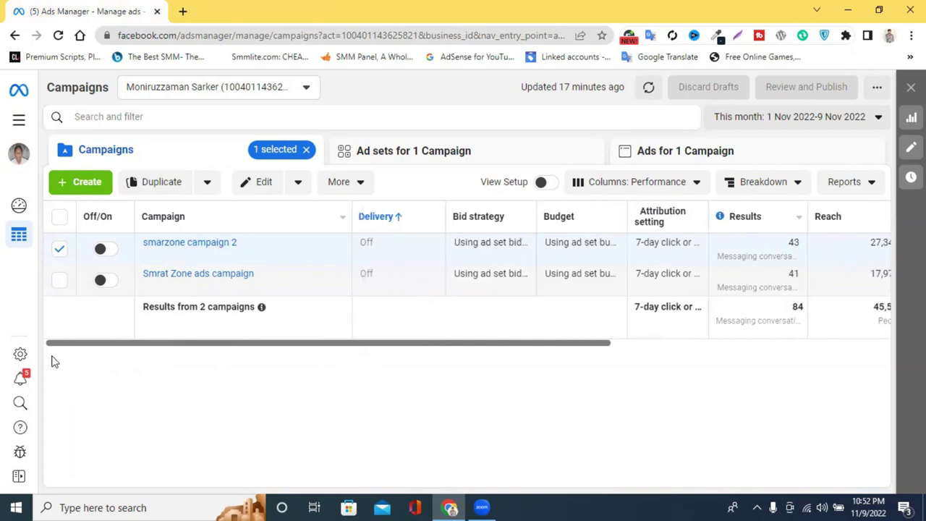
left_click(306, 150)
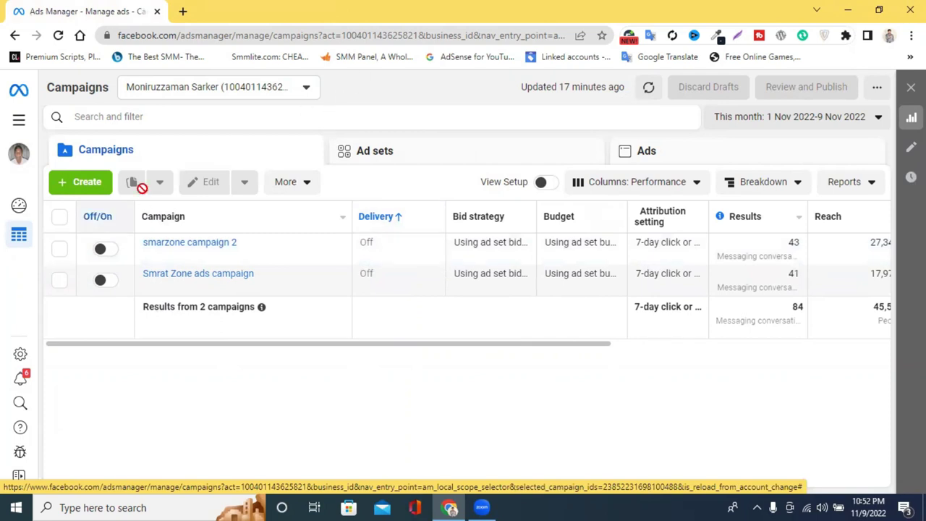
Create a new campaign with the Engagement objective and continue to its setup.
left_click(81, 185)
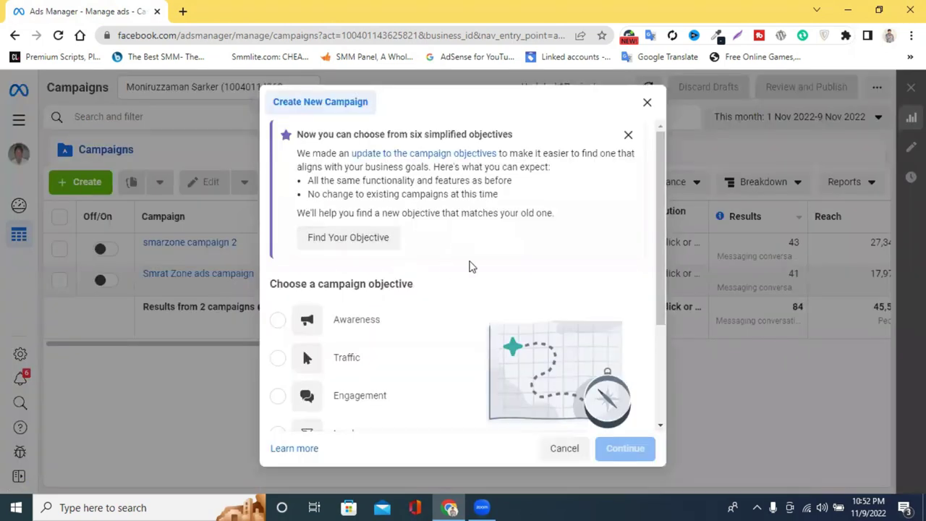
scroll(448, 289, "down", 1)
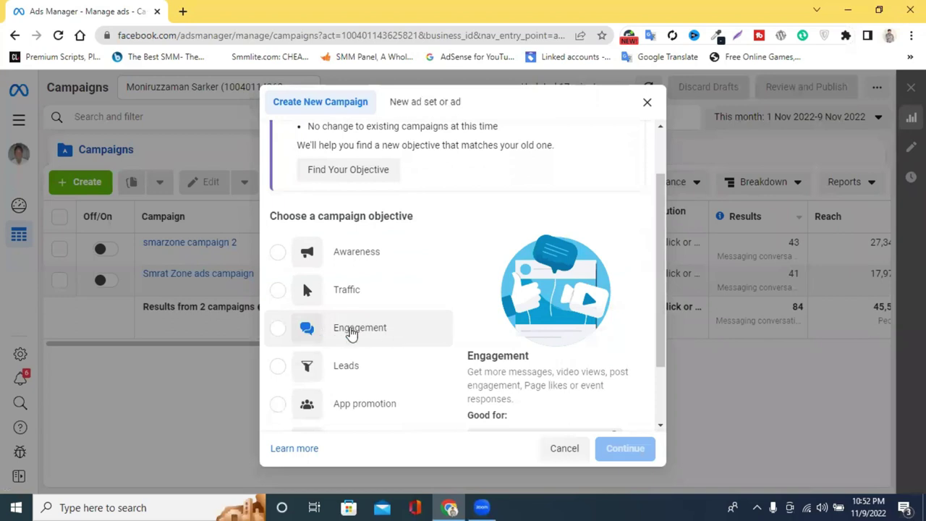
left_click(388, 332)
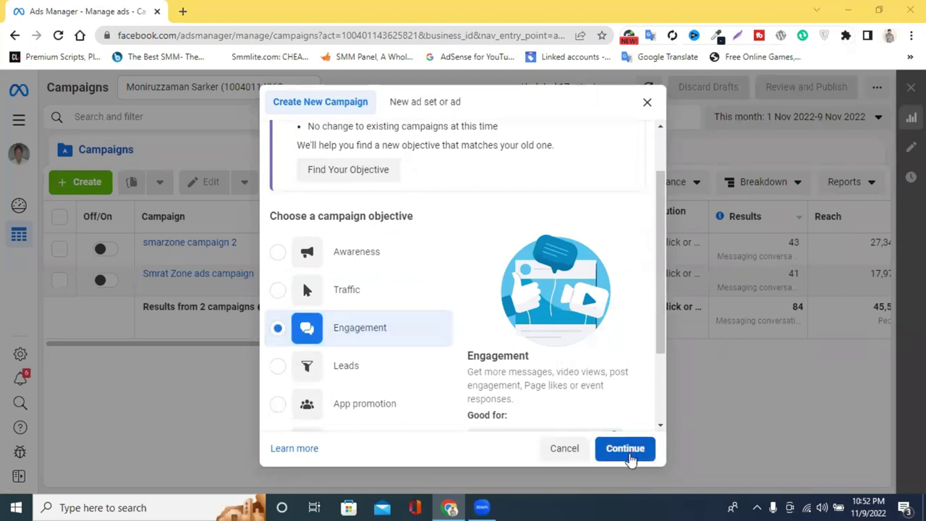
left_click(624, 452)
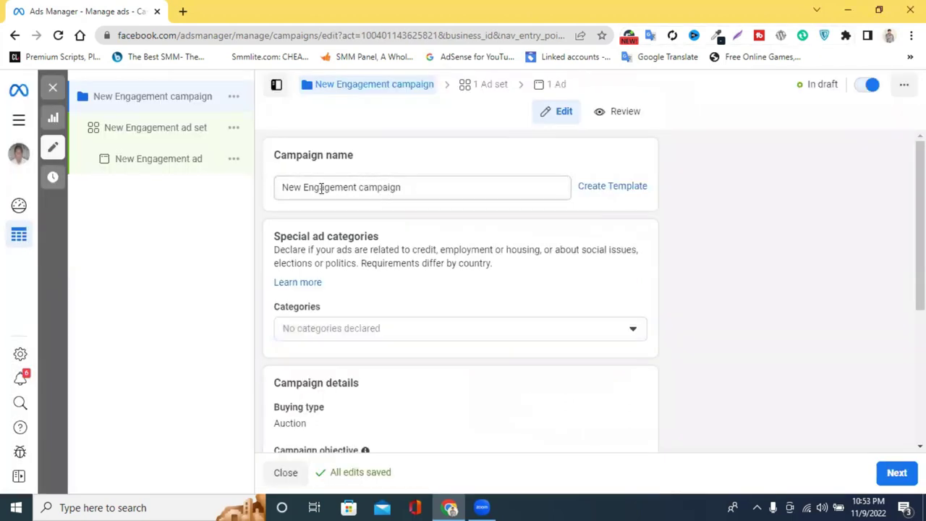
Rename the campaign as "Facebook page like campaign 1", correcting the spelling of its first word.
left_click_drag(321, 188, 283, 189)
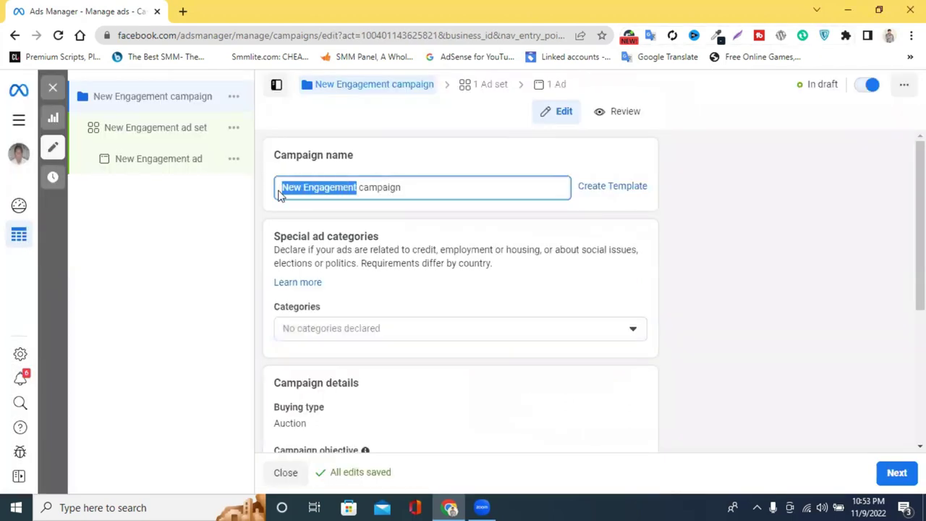
type("facebook")
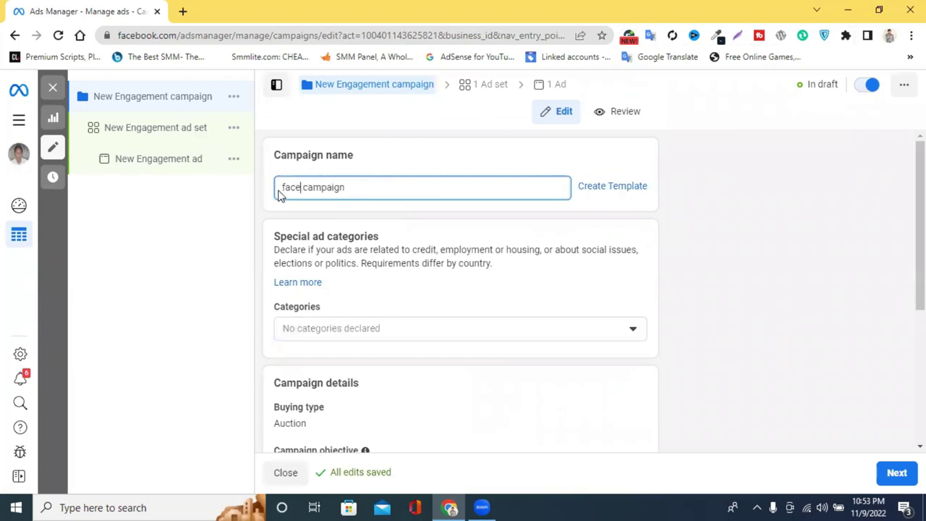
type(" page")
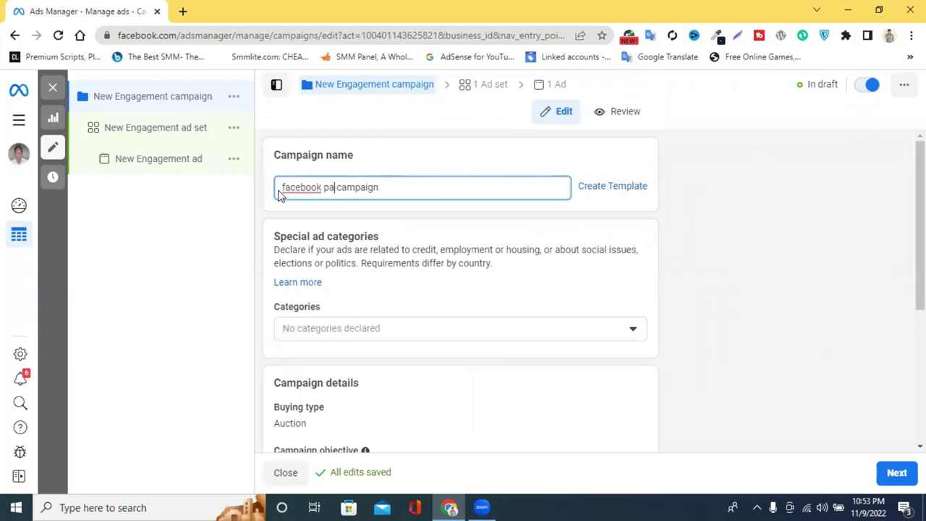
type(" like")
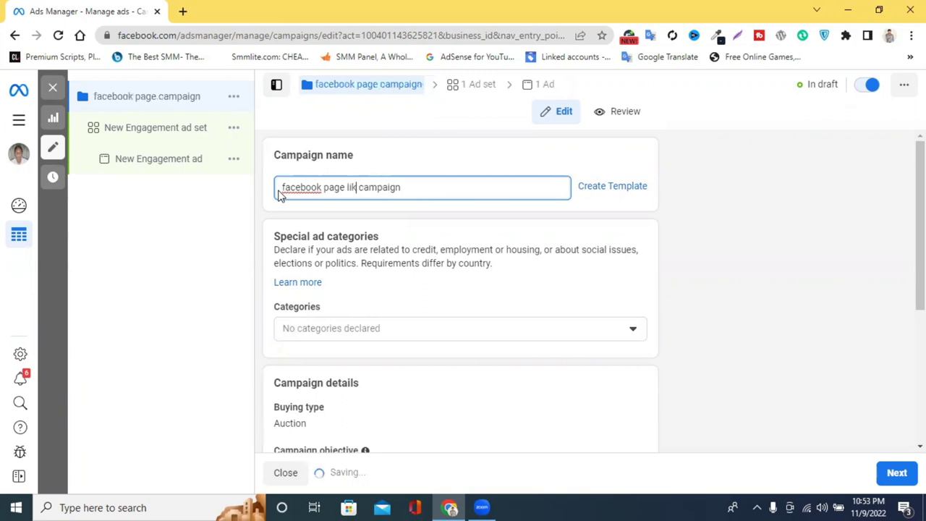
left_click(416, 188)
type("1")
left_click(366, 187)
key("BackSpace")
key("BackSpace")
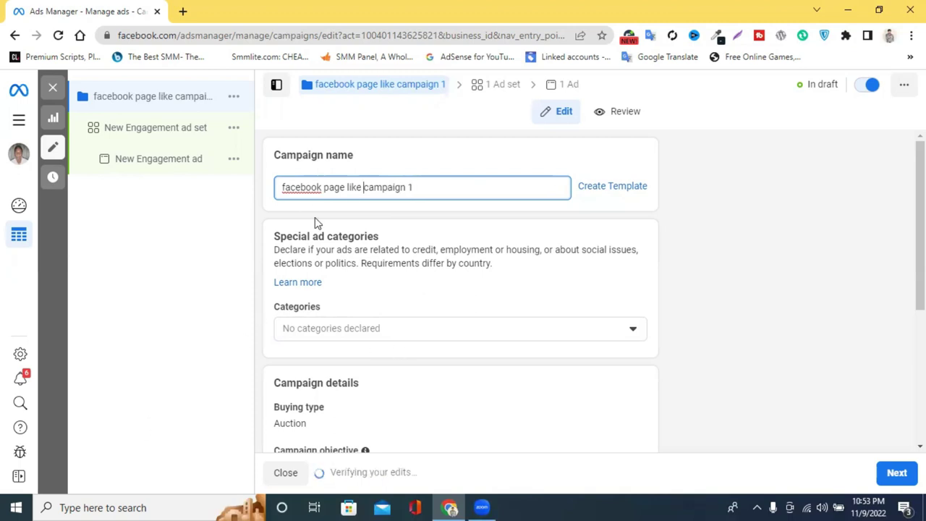
right_click(311, 186)
left_click(348, 193)
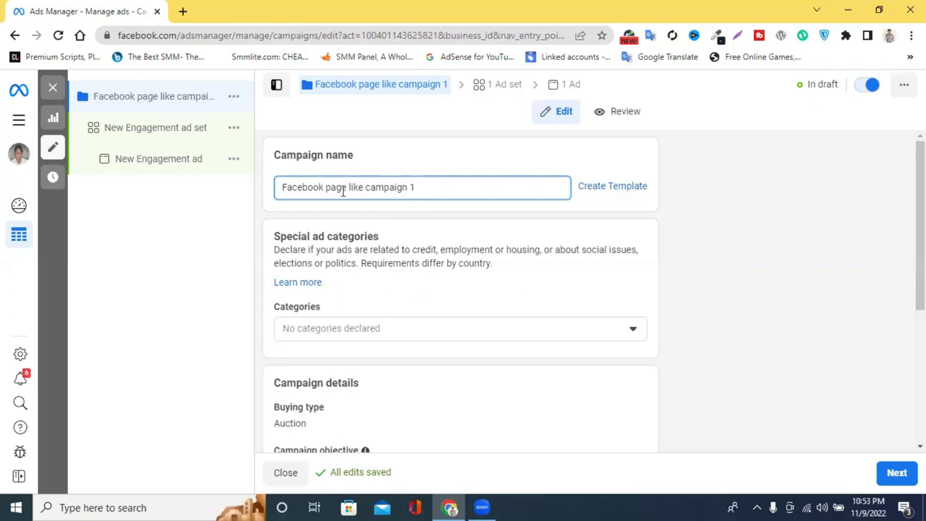
Review the campaign's special ad categories, details and A/B test settings, and continue to the ad set.
double_click(310, 186)
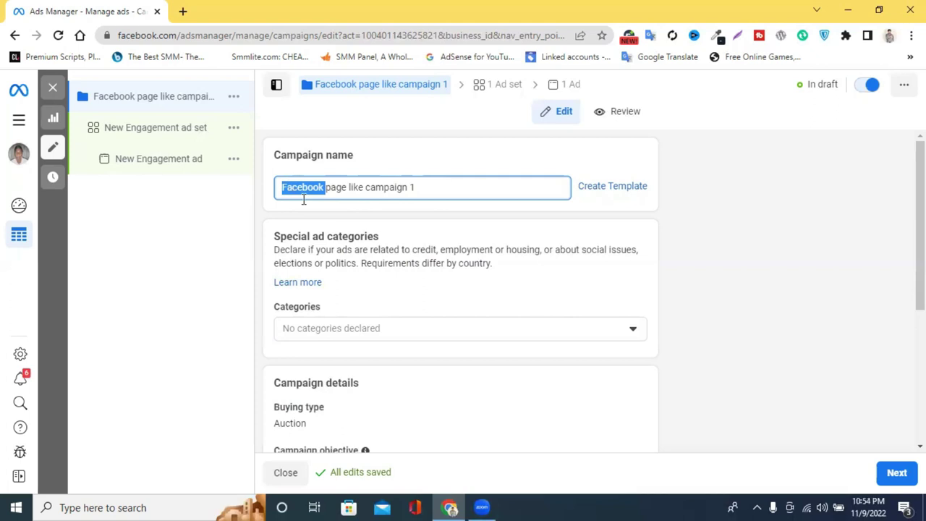
scroll(345, 207, "down", 1)
scroll(366, 206, "down", 2)
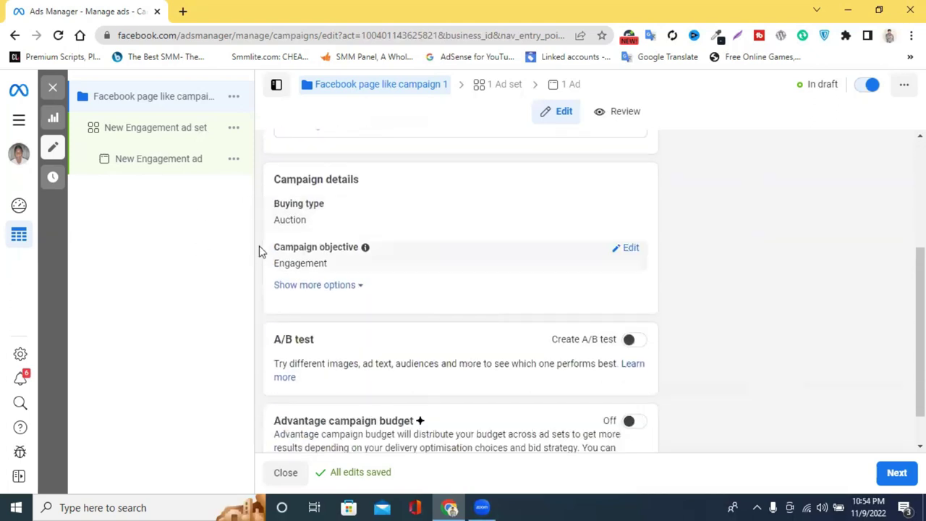
scroll(506, 257, "up", 3)
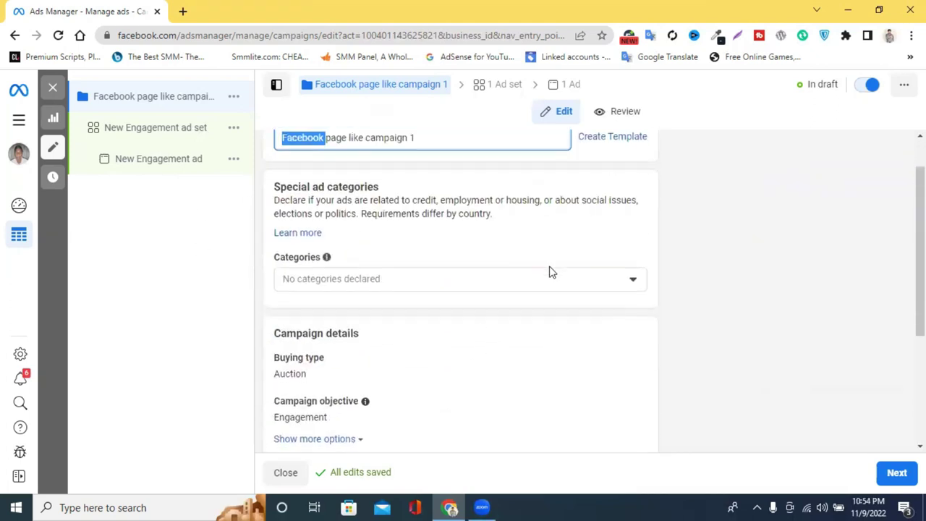
scroll(438, 243, "down", 3)
scroll(323, 196, "up", 3)
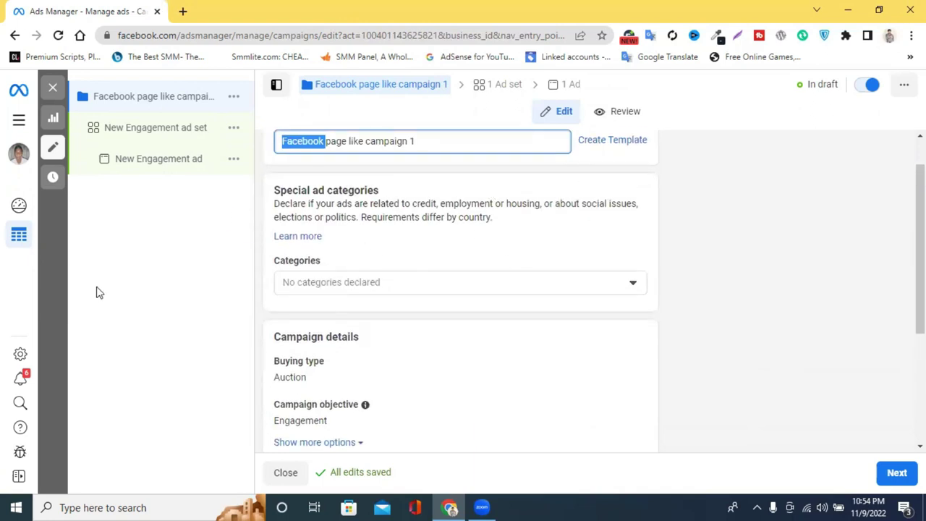
left_click(897, 474)
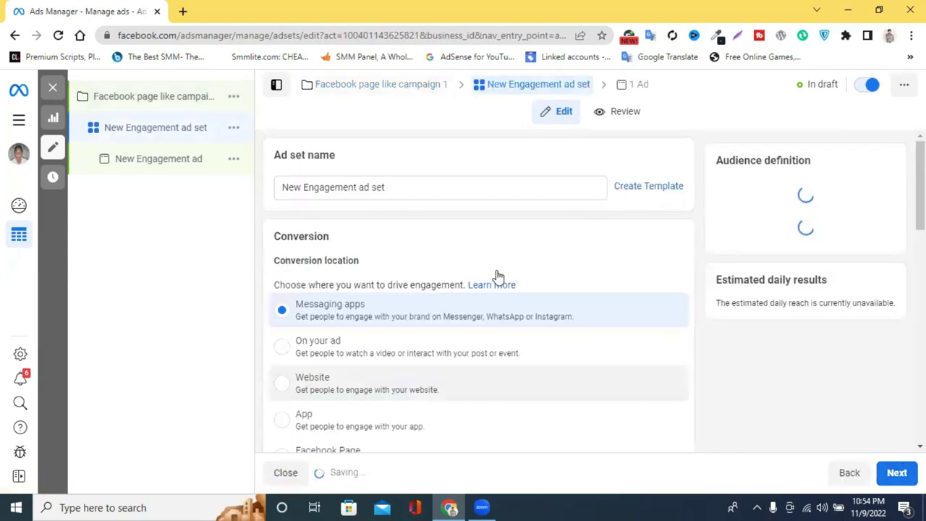
Rename the ad set as "page like ad set".
left_click(355, 187)
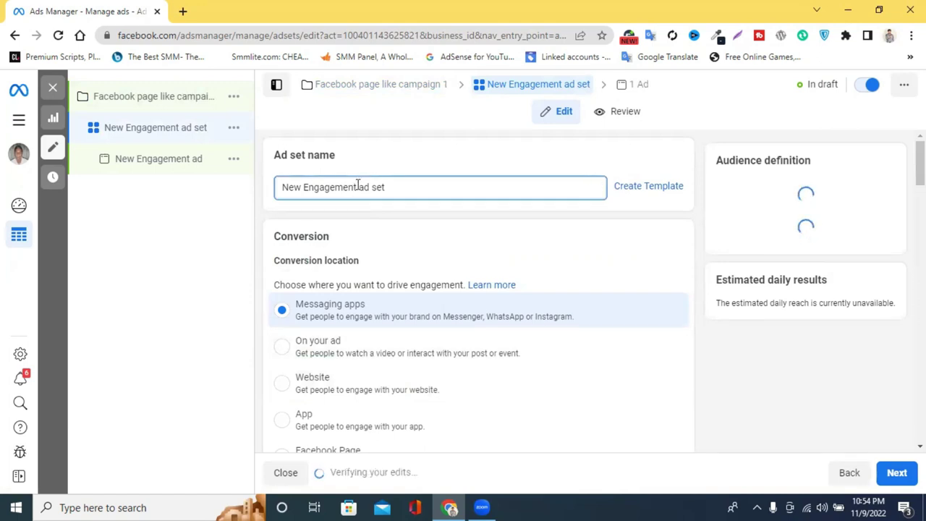
left_click_drag(357, 187, 277, 189)
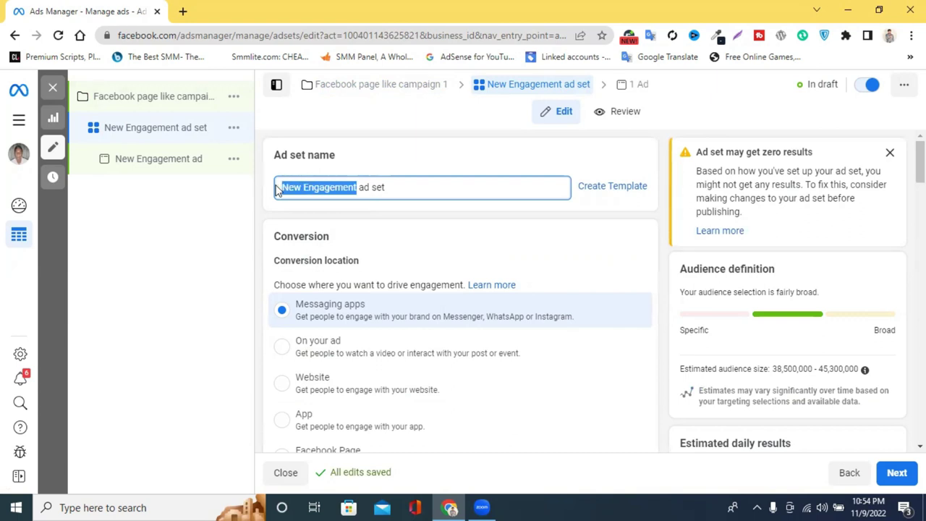
key("BackSpace")
type("pag")
type("e lik")
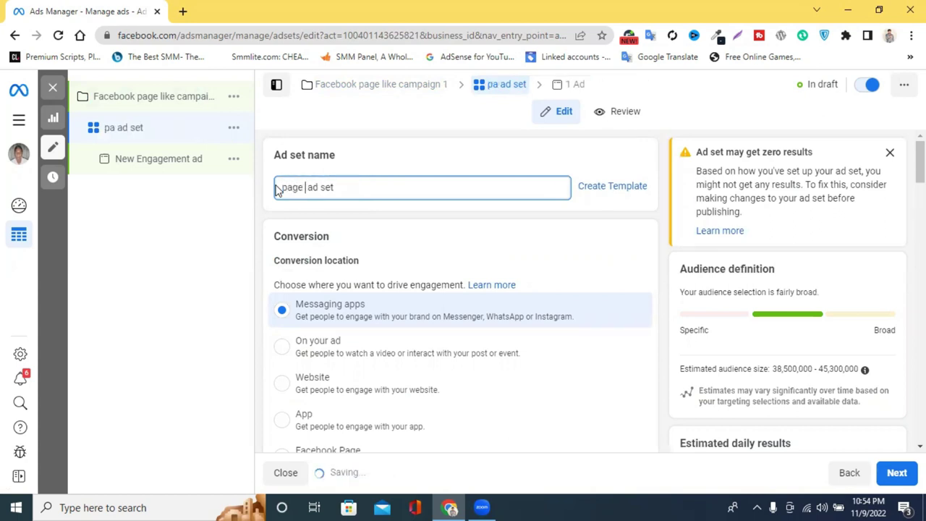
type("e")
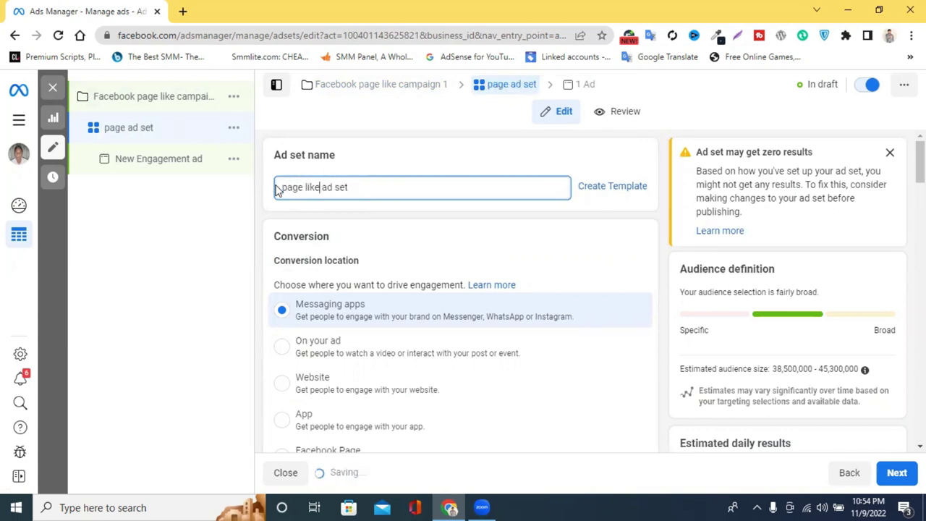
Set the conversion location to Facebook Page and choose the page স্মার্ট জোন.
scroll(458, 205, "down", 1)
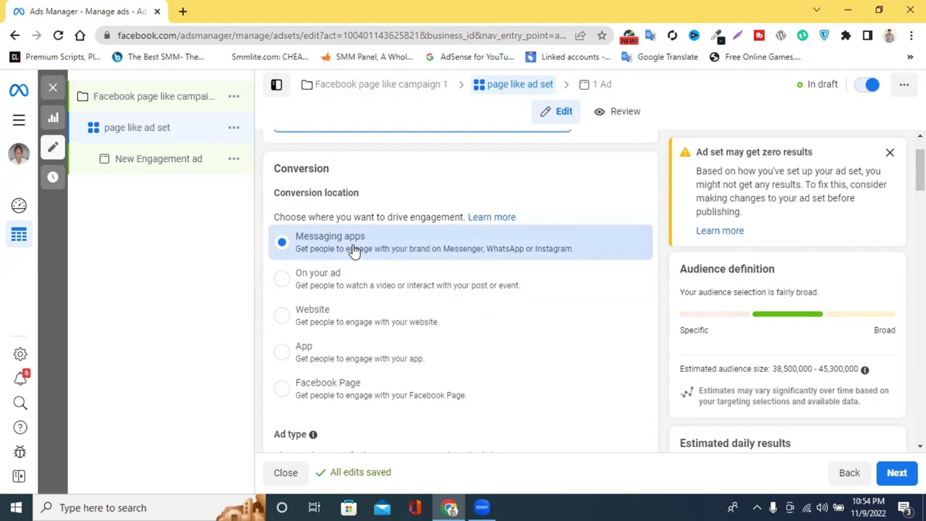
scroll(376, 257, "down", 1)
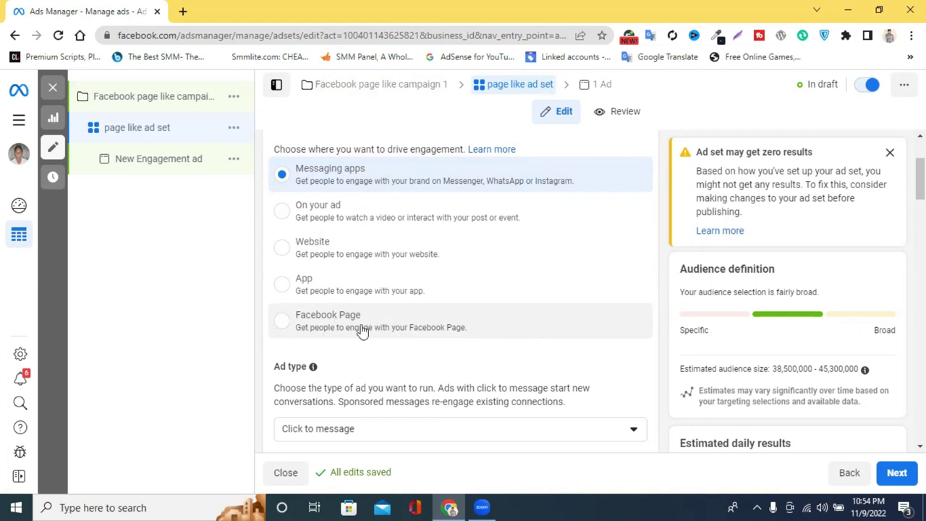
left_click(330, 329)
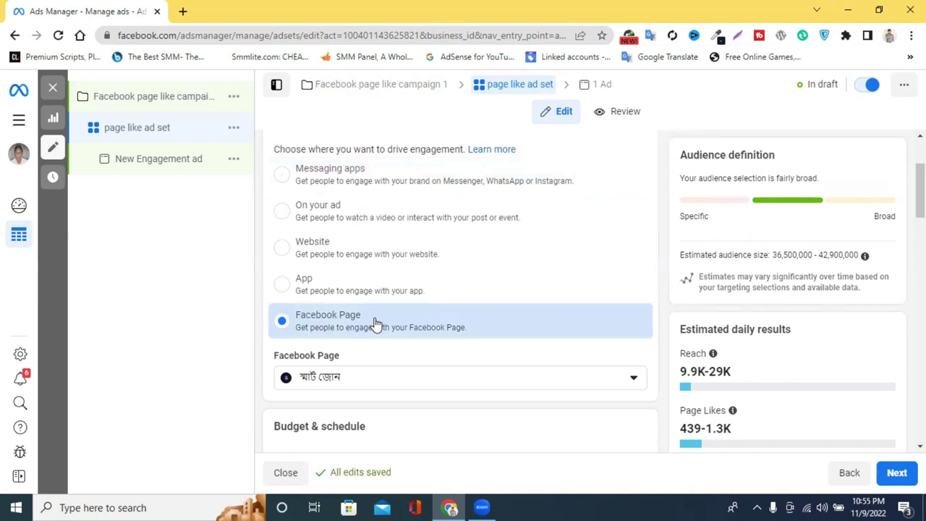
scroll(434, 329, "down", 1)
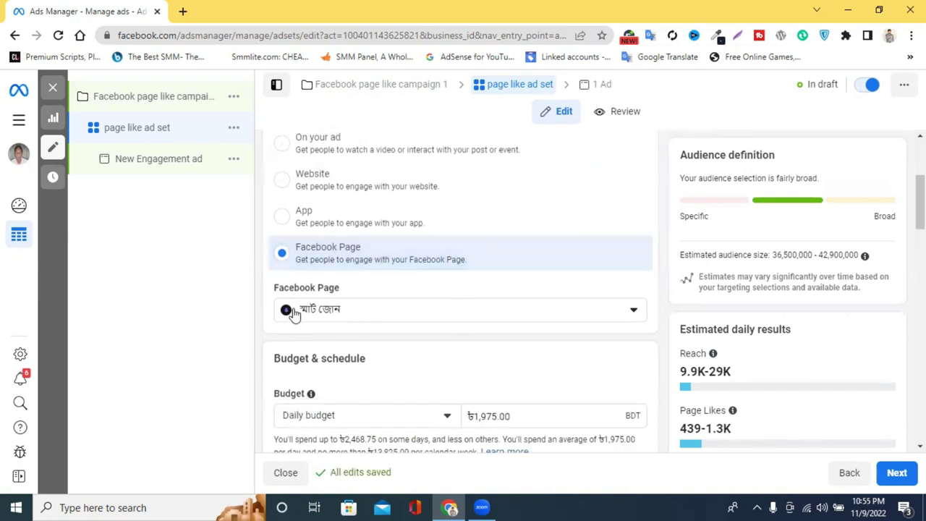
left_click(360, 314)
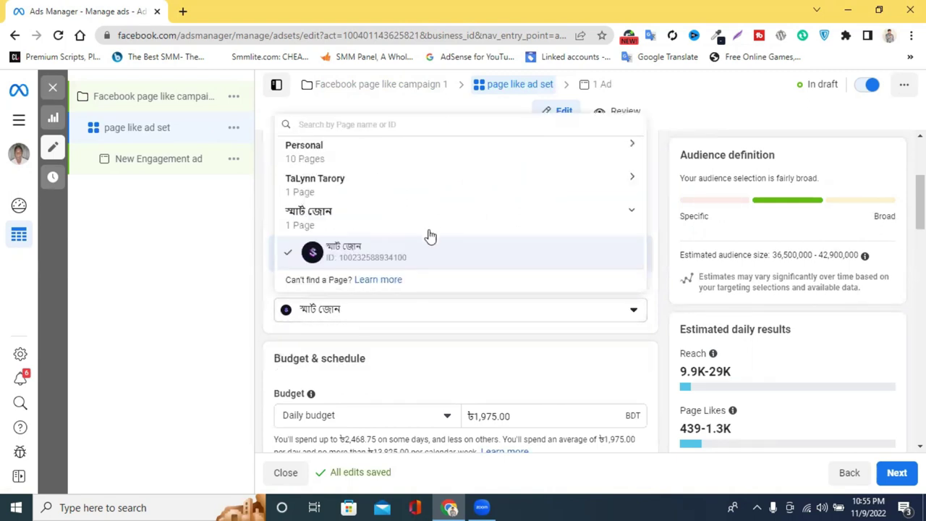
left_click(358, 264)
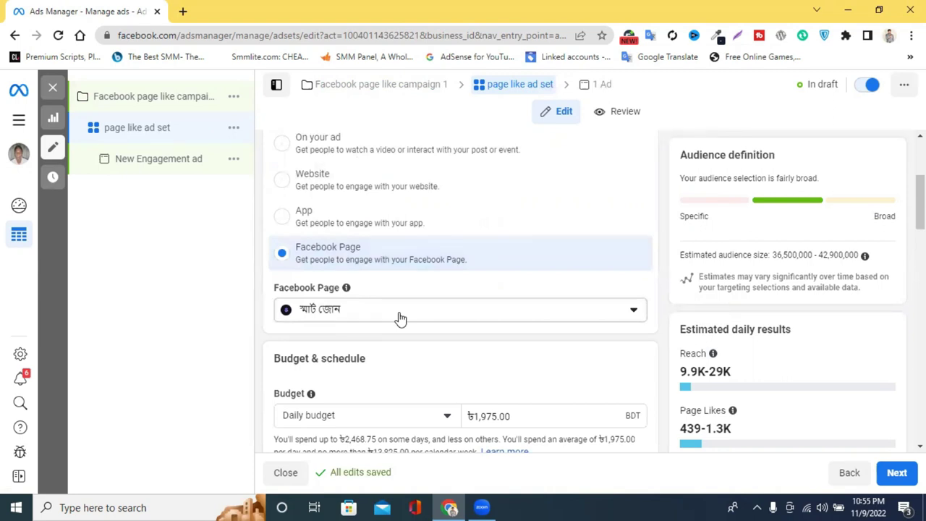
Keep the Daily budget type and set the ad set's budget to 200 BDT.
scroll(400, 319, "down", 1)
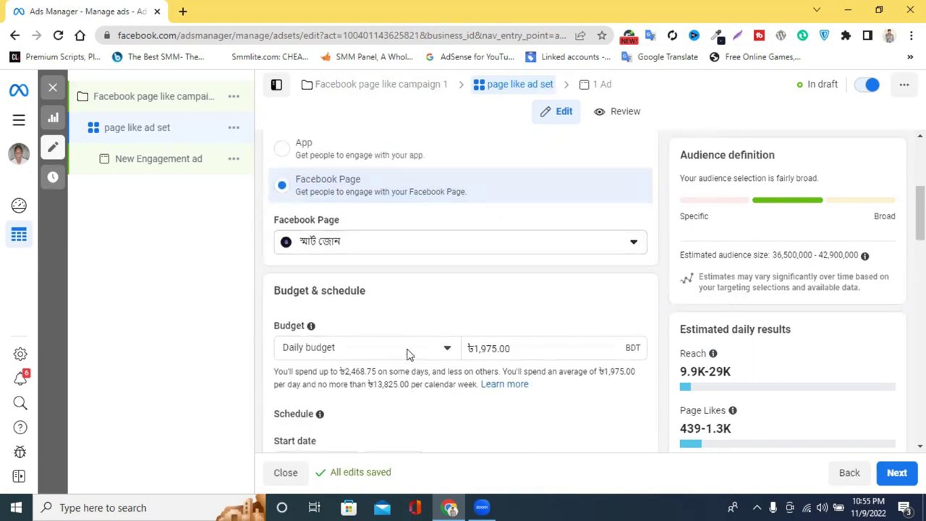
left_click(407, 353)
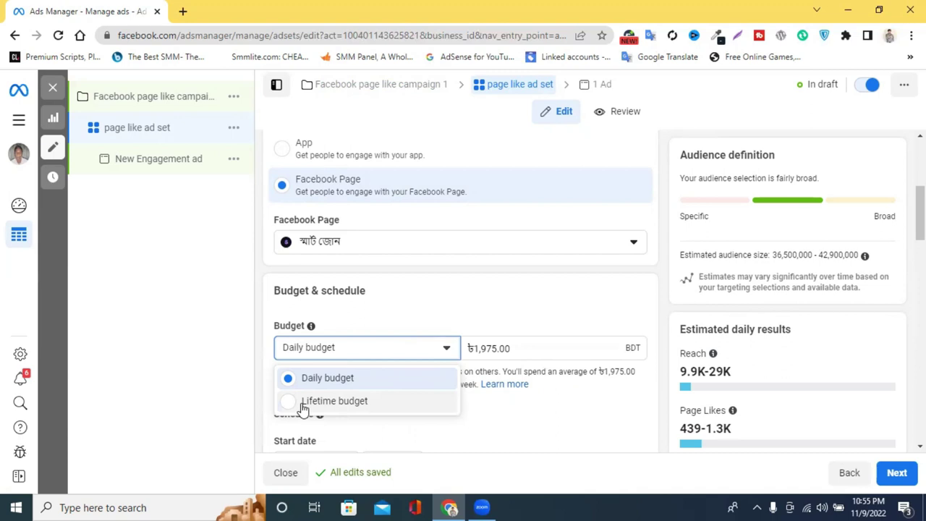
left_click(500, 348)
left_click_drag(484, 348, 471, 348)
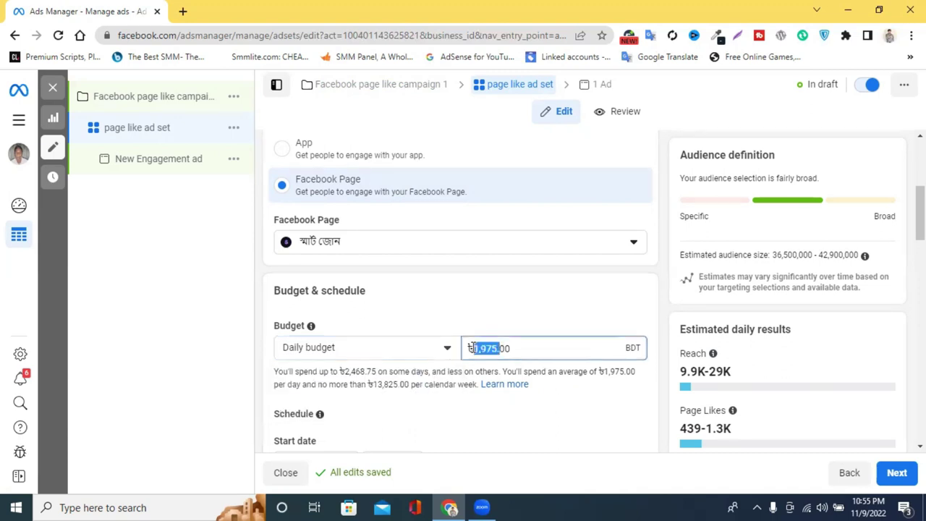
type("2")
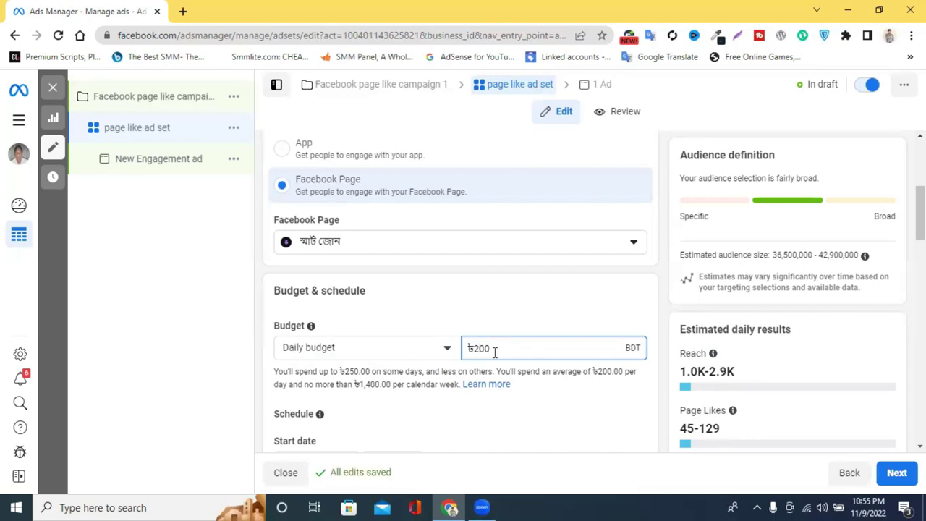
type("1")
left_click(593, 412)
left_click(483, 358)
key("BackSpace")
type("2")
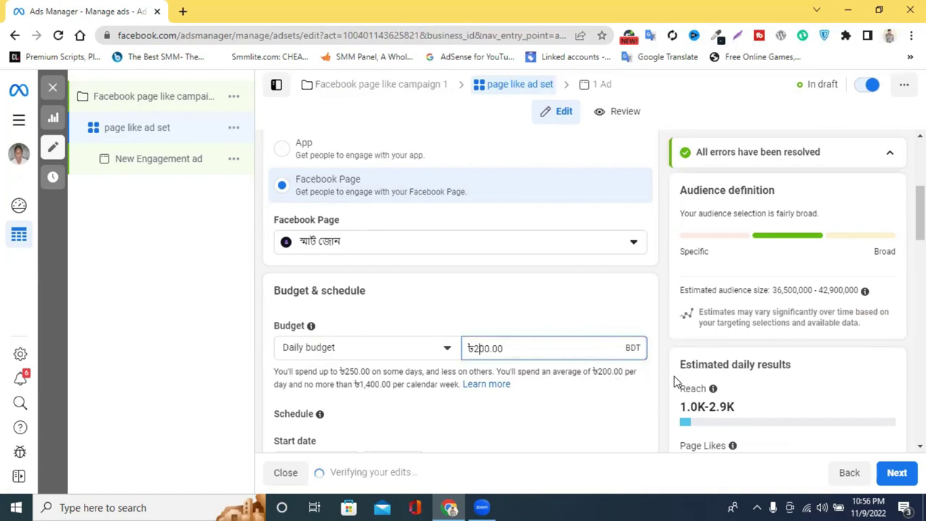
Set the ad set's daily budget to 500 BDT.
scroll(681, 375, "down", 3)
scroll(749, 383, "down", 2)
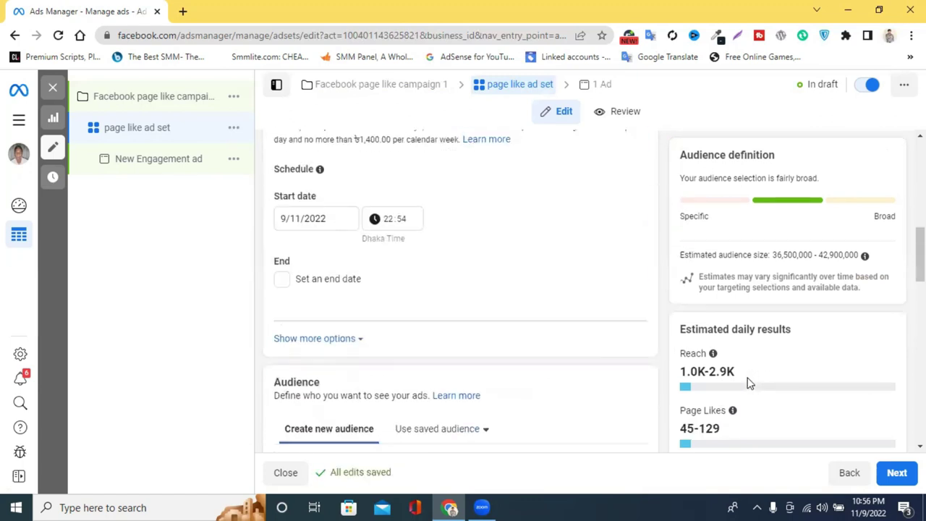
scroll(749, 384, "up", 3)
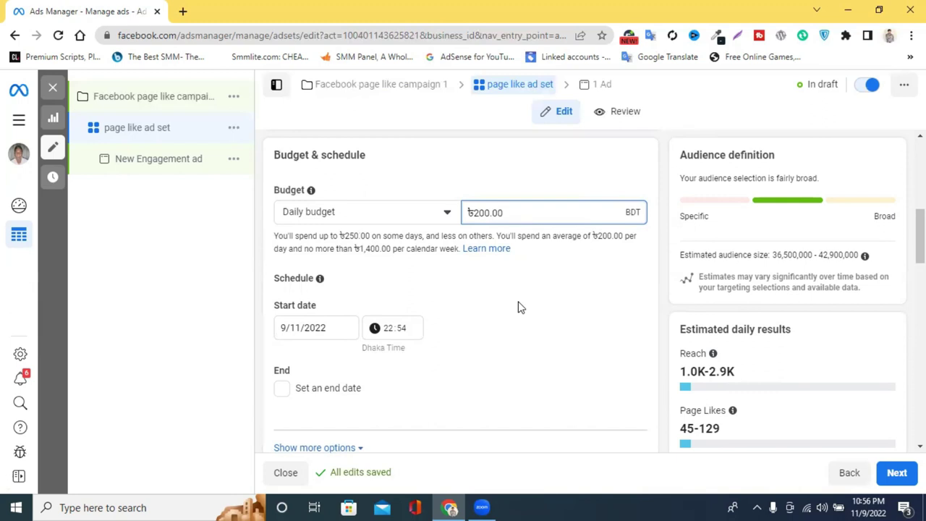
left_click_drag(480, 211, 474, 211)
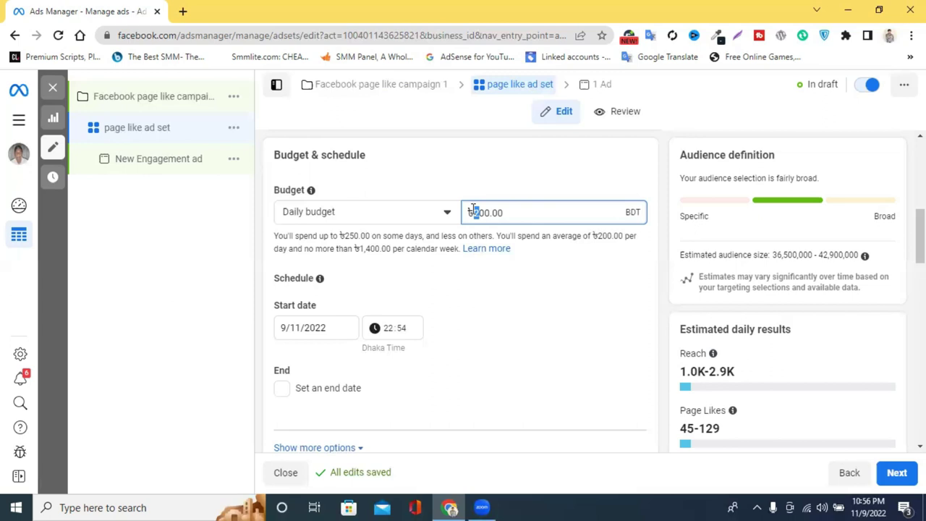
left_click(473, 211)
left_click_drag(471, 213, 476, 212)
left_click(475, 212)
left_click_drag(478, 212, 474, 212)
type("5")
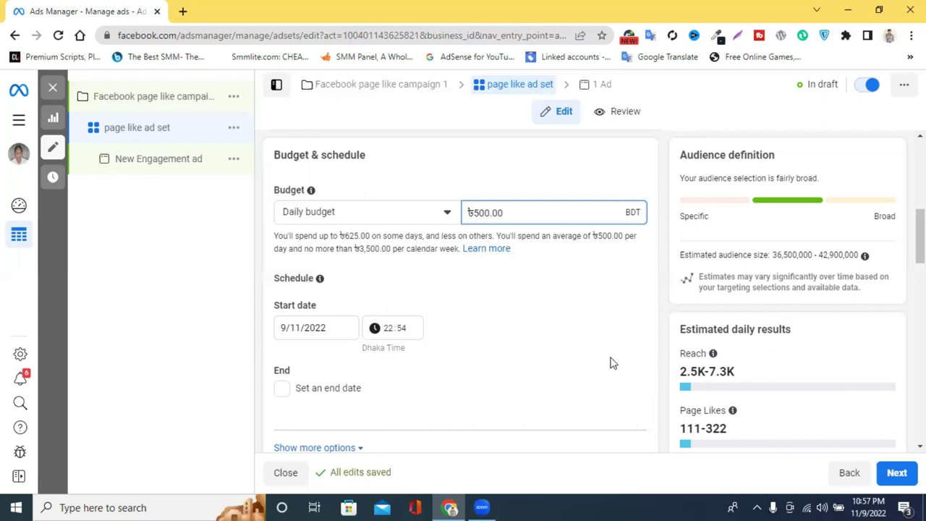
Set the schedule's start date to 9/11/2022 without an end date, and go on to the audience settings.
left_click(308, 328)
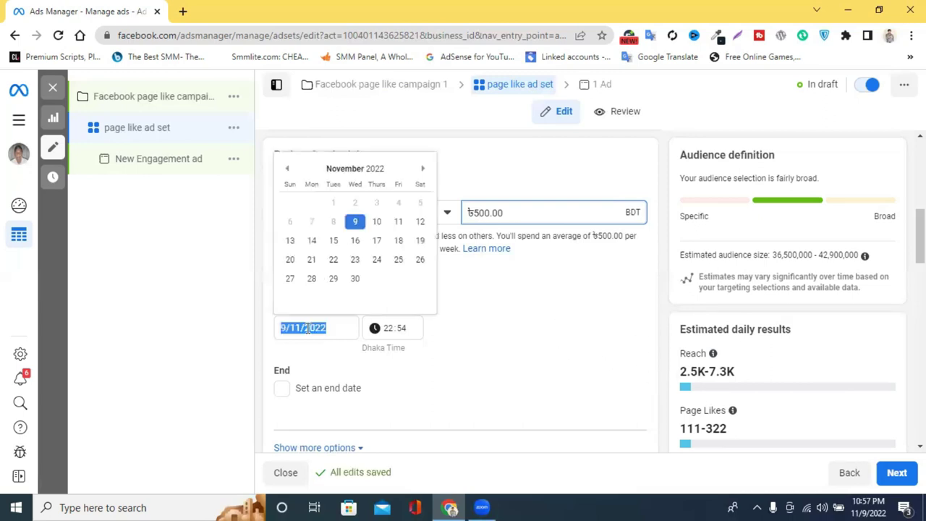
left_click(356, 224)
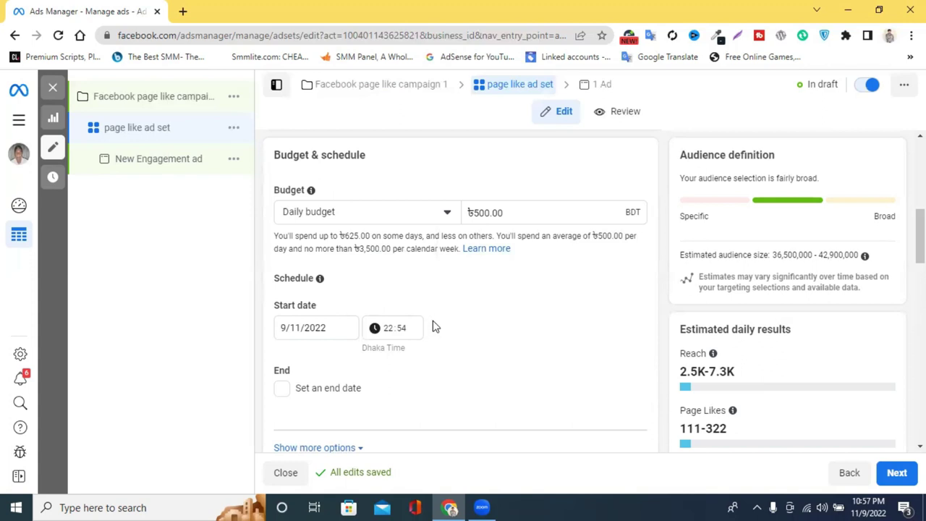
scroll(542, 286, "down", 1)
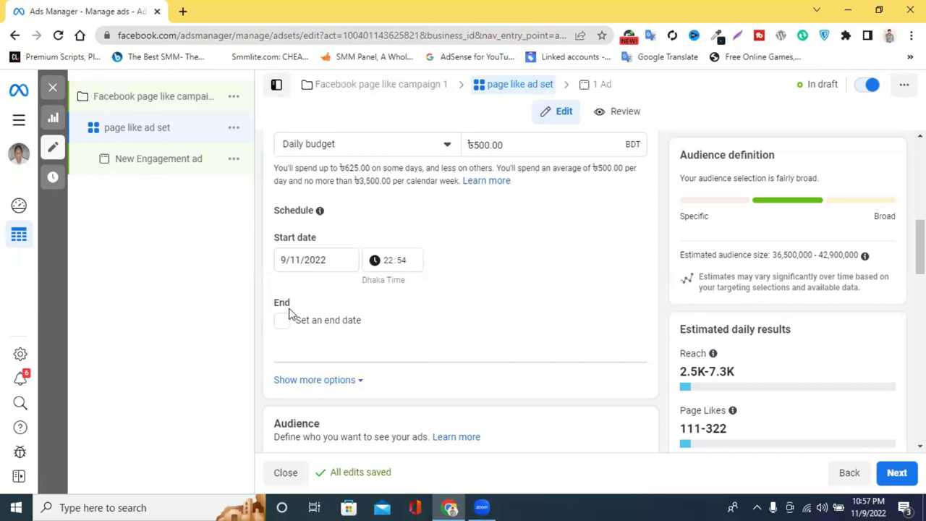
scroll(378, 325, "down", 2)
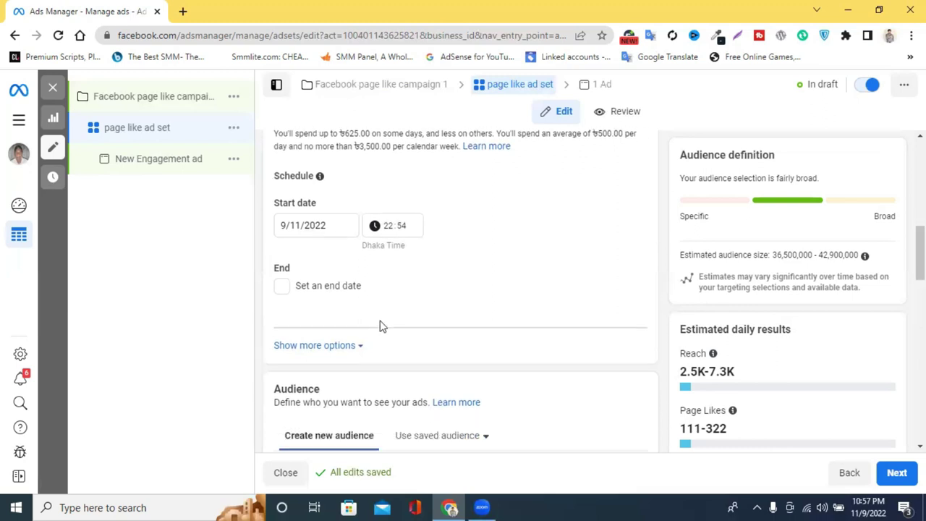
scroll(389, 323, "down", 1)
scroll(406, 304, "down", 2)
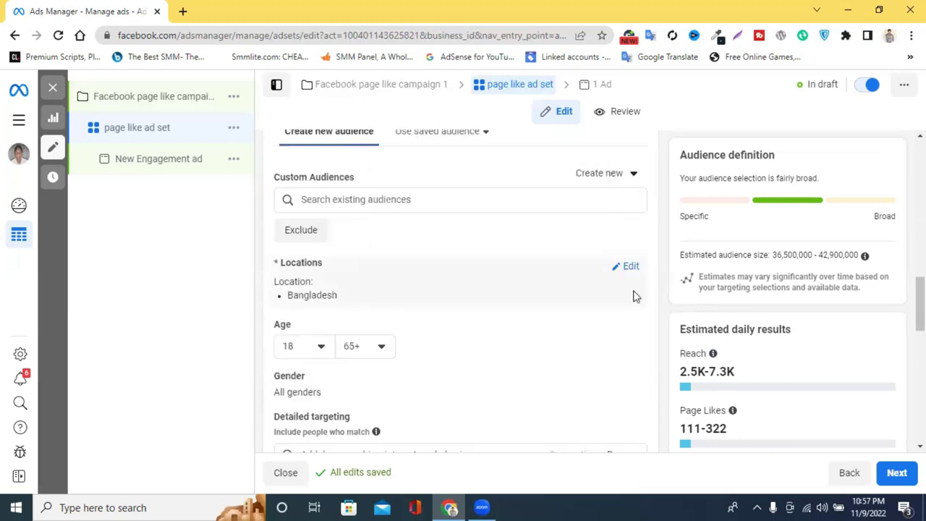
Open the audience's Locations for editing and review the location type options, keeping "People living in or recently in this location".
left_click(631, 267)
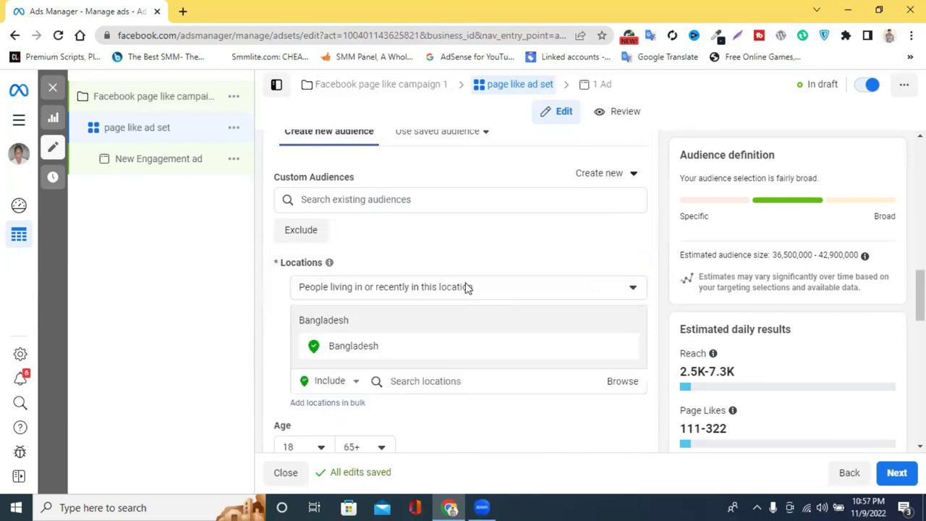
left_click(383, 290)
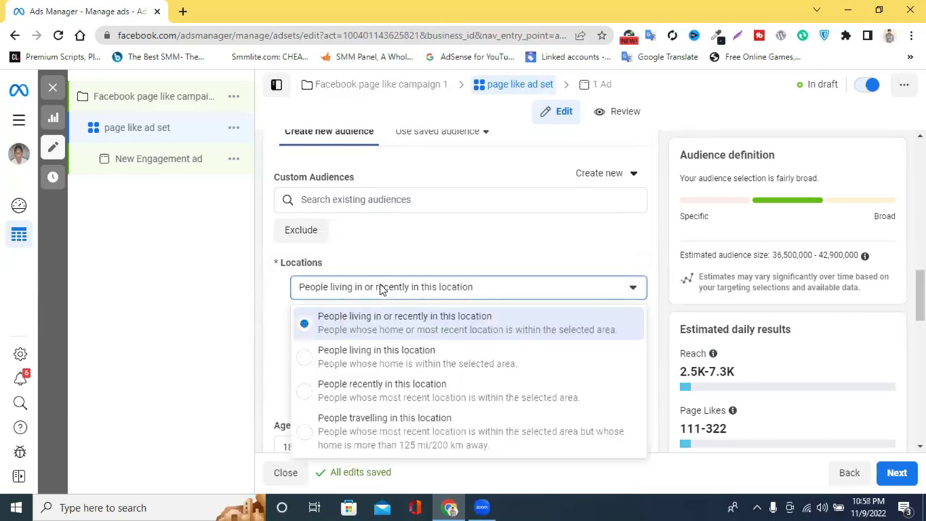
left_click(383, 295)
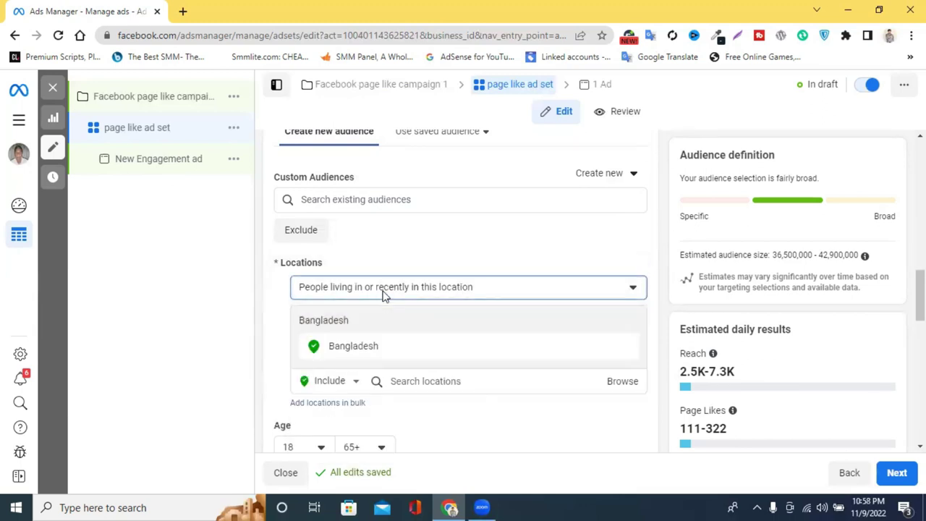
Examine the location search and the map of Bangladesh, zooming in closely and restoring the map to its original extent.
left_click(416, 381)
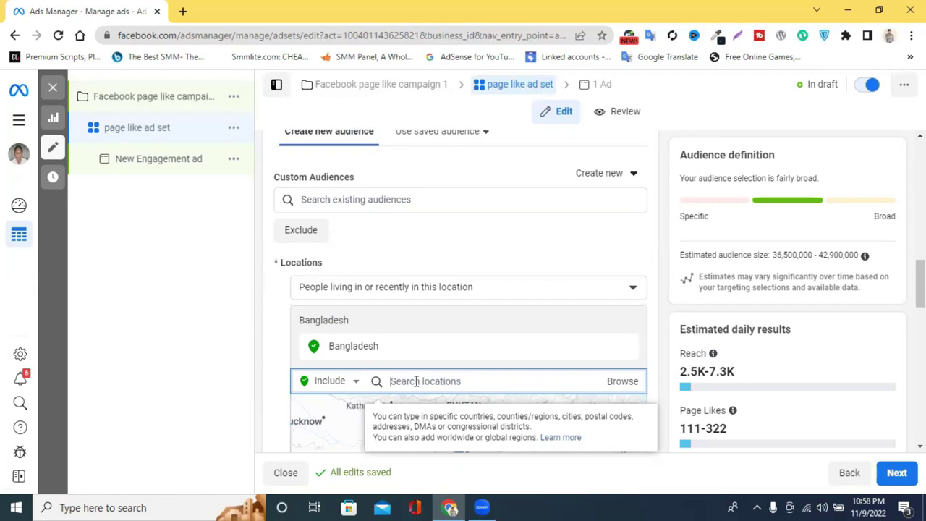
scroll(438, 337, "down", 3)
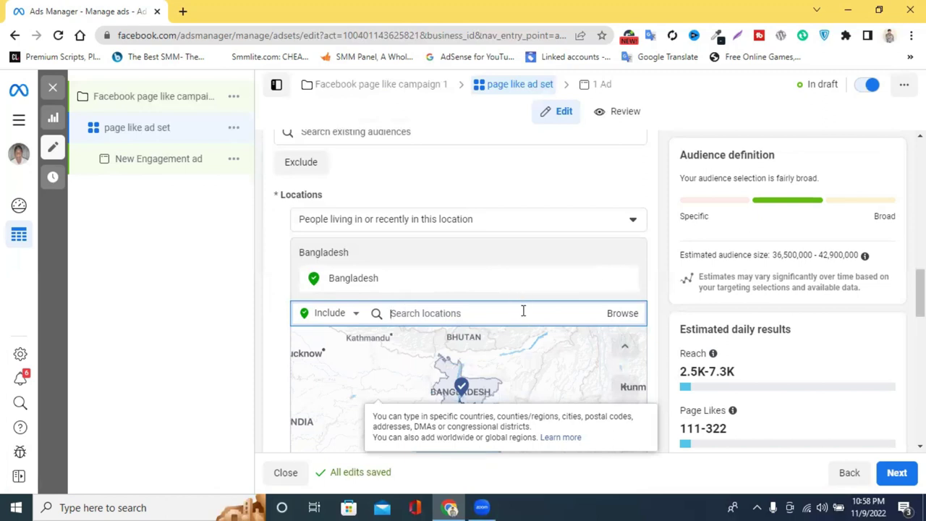
scroll(523, 311, "down", 1)
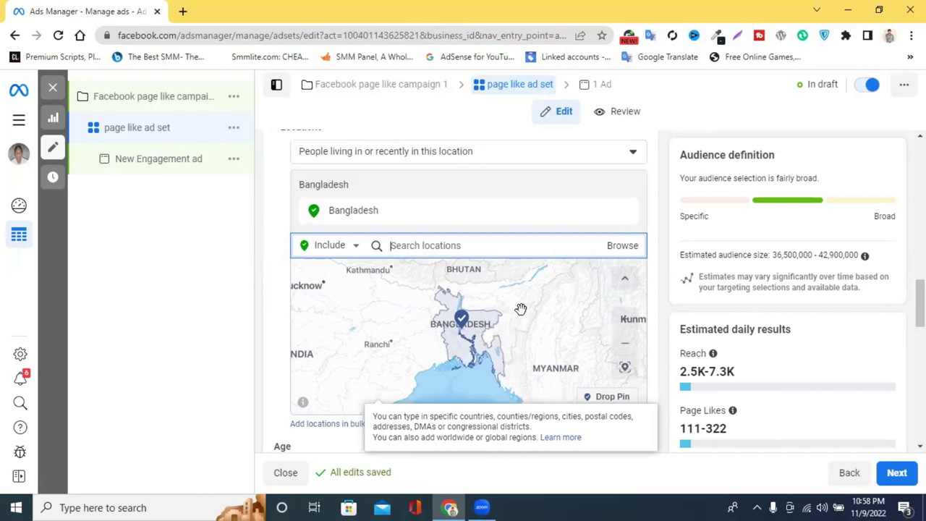
scroll(528, 304, "down", 3)
scroll(539, 295, "up", 1)
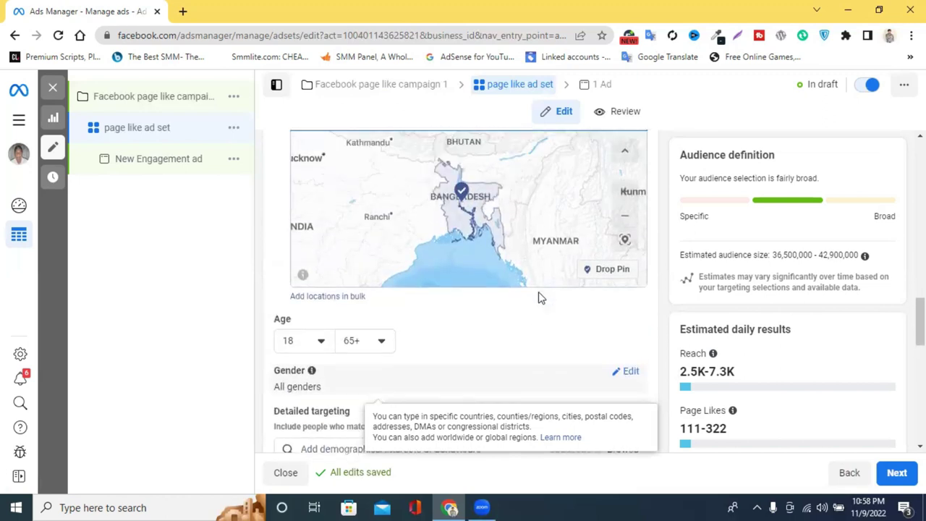
scroll(538, 296, "up", 1)
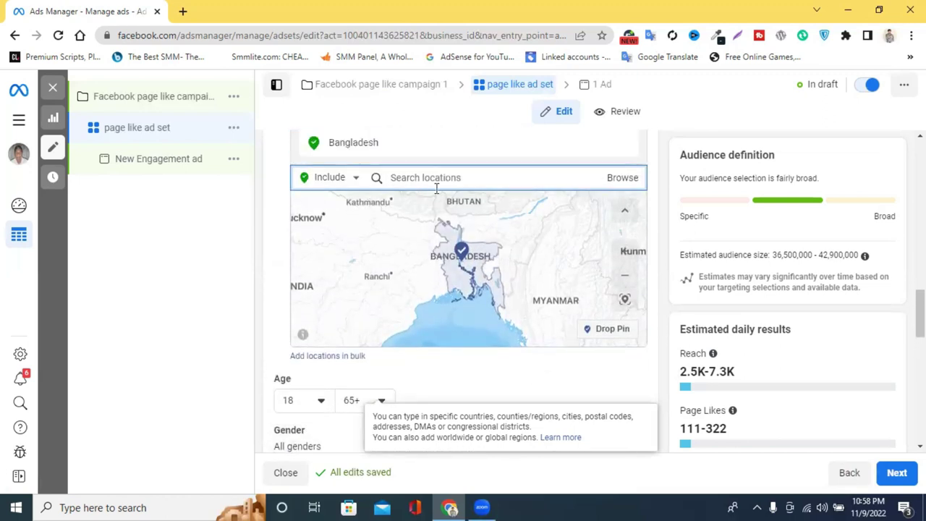
scroll(471, 281, "up", 1)
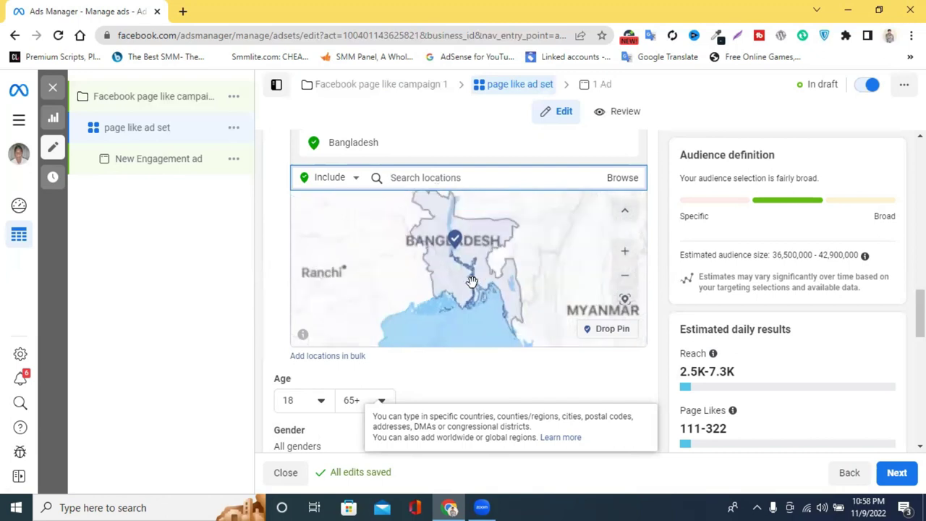
scroll(471, 280, "up", 2)
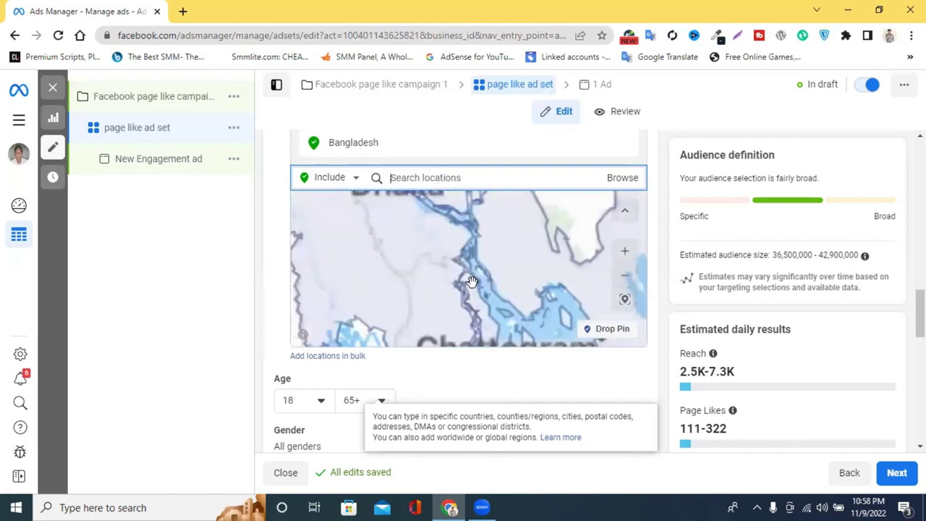
left_click(625, 301)
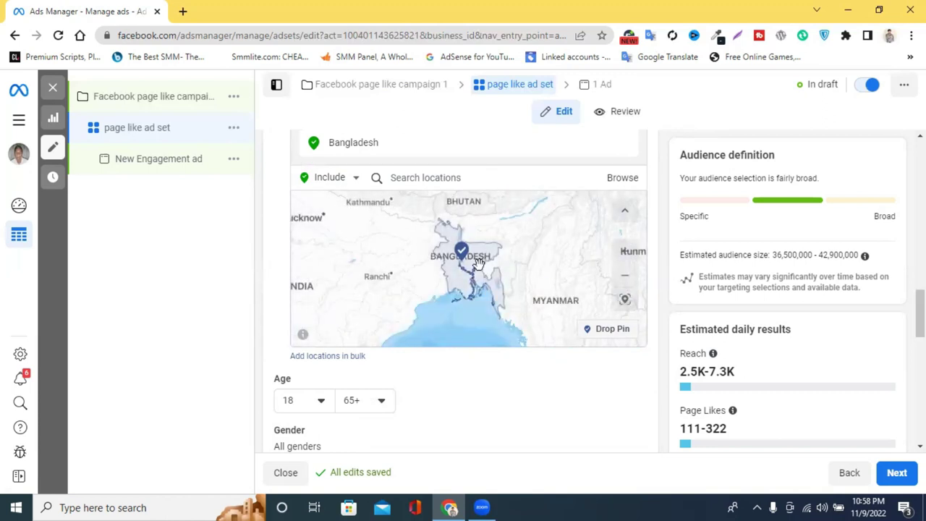
Drop a pin in southwestern Bangladesh at about (23.0393, 89.6045) as the audience location and dismiss the location change notice.
left_click(607, 328)
key("Escape")
left_click(467, 278)
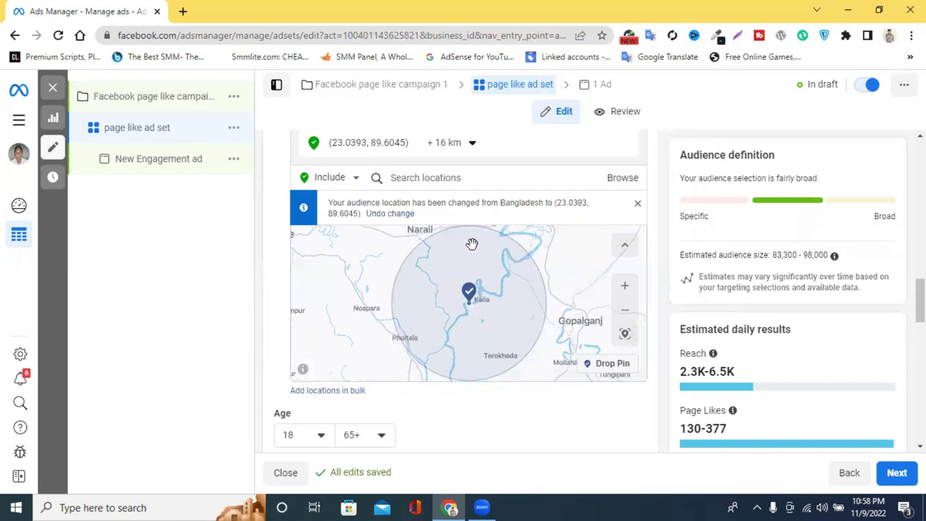
left_click(637, 203)
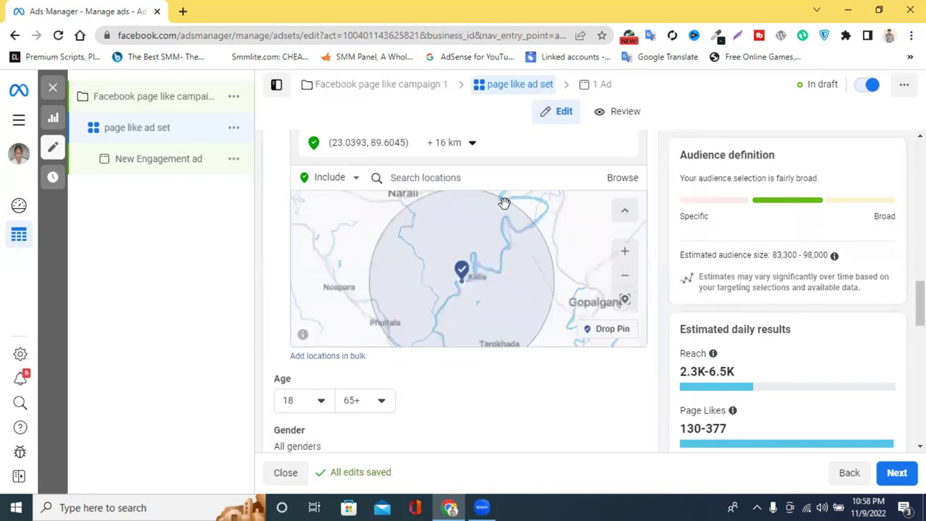
Remove the pinned location and include the city Dhaka, Dhaka Division, Bangladesh instead.
scroll(505, 203, "up", 1)
scroll(441, 177, "up", 2)
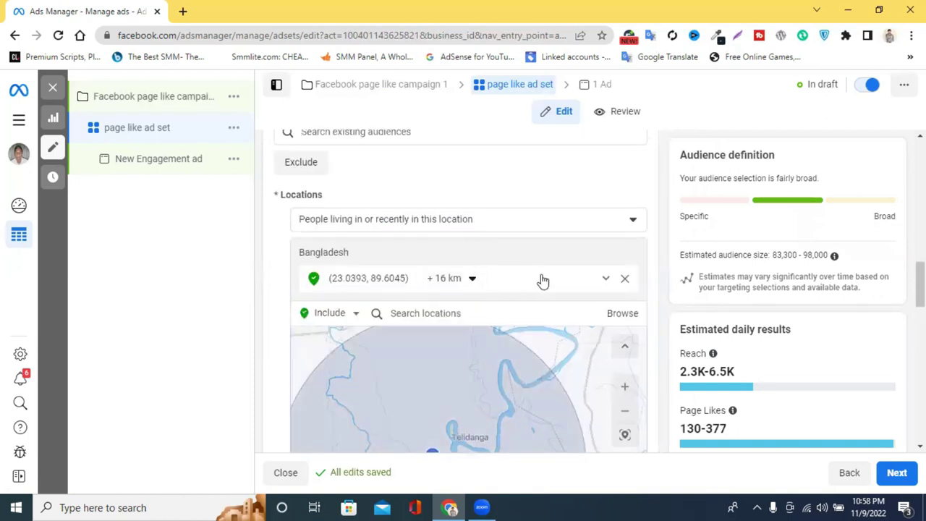
left_click(625, 281)
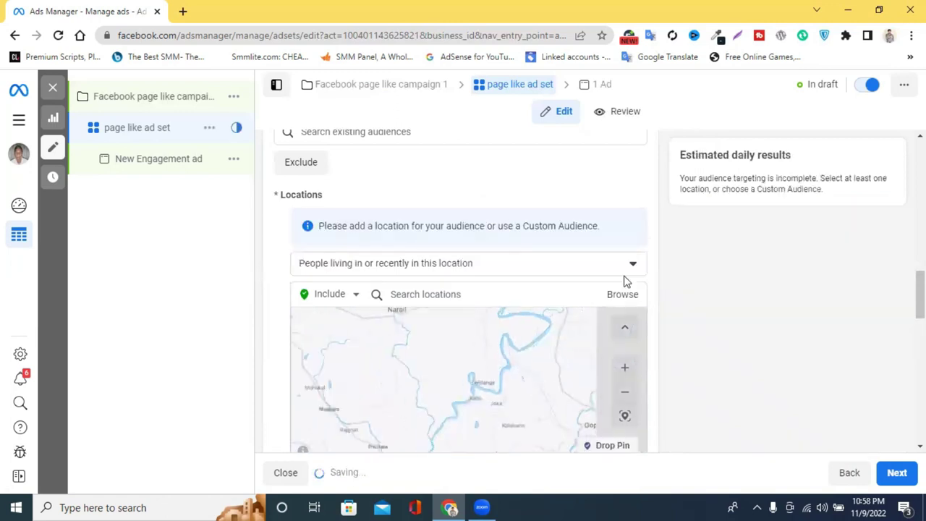
left_click(418, 294)
type("d")
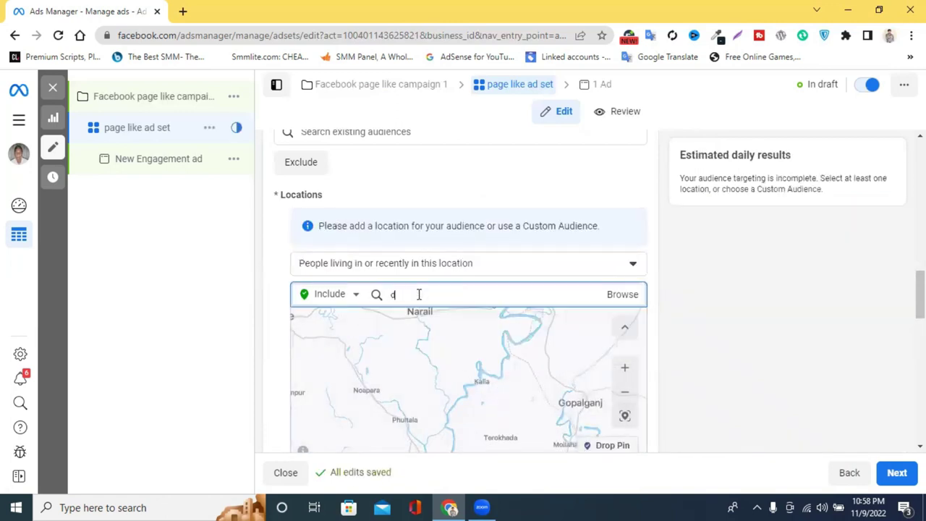
type("haka")
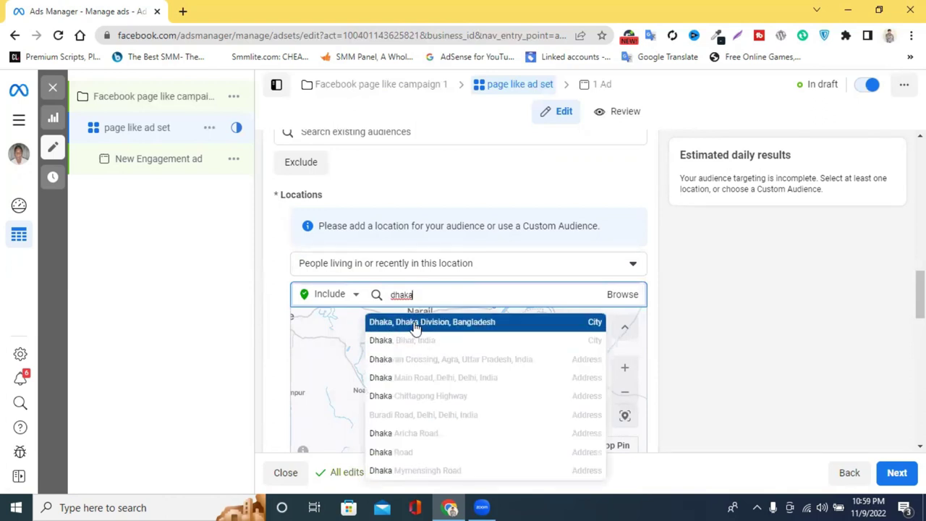
left_click(416, 328)
Set the "Cities within radius" distance around Dhaka to 79 km.
left_click(469, 280)
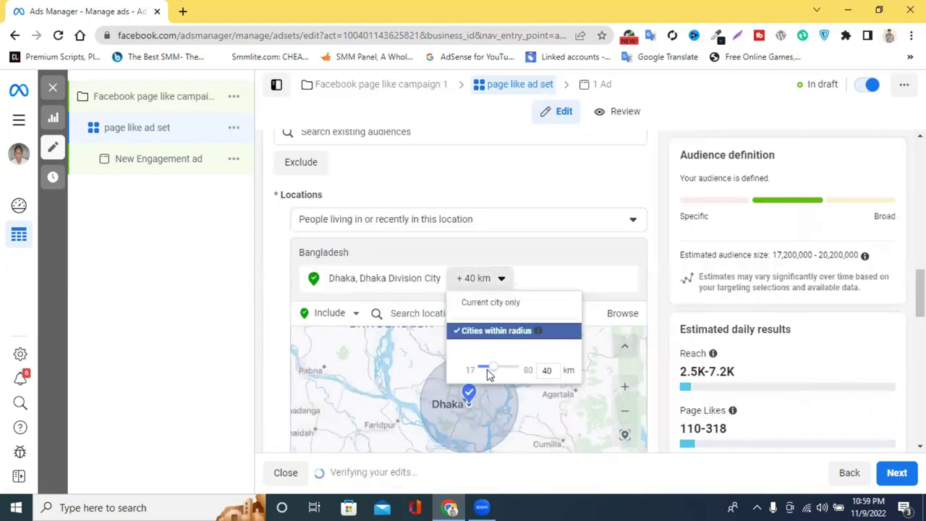
left_click_drag(492, 373, 525, 372)
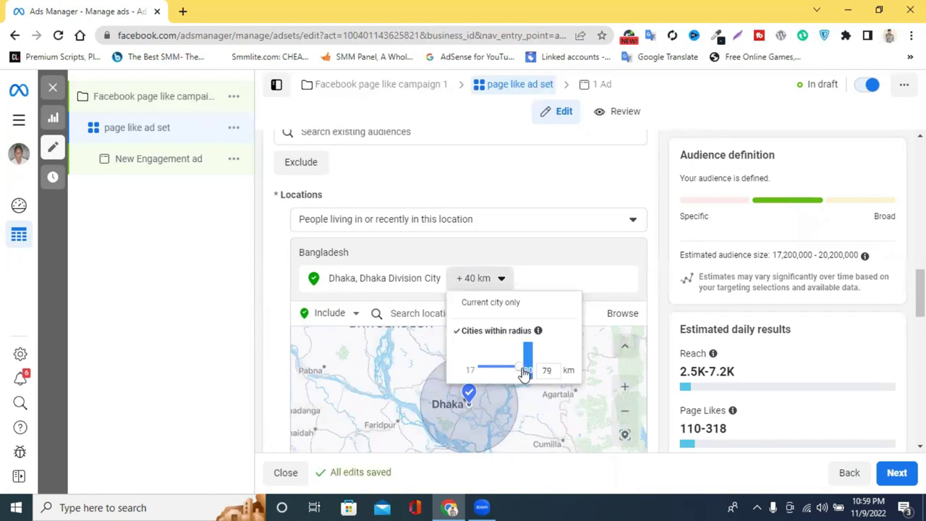
left_click(561, 272)
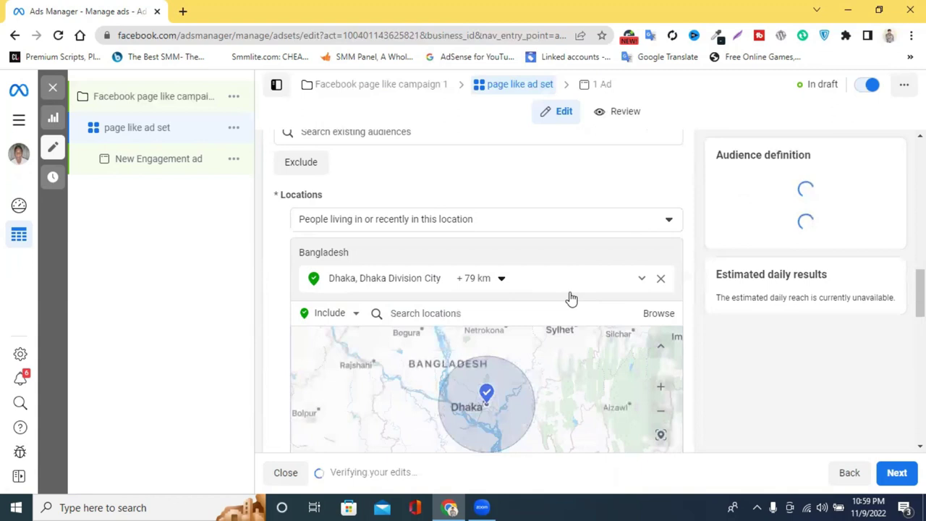
Remove the Dhaka location and include the whole country of Bangladesh in the audience.
left_click(627, 279)
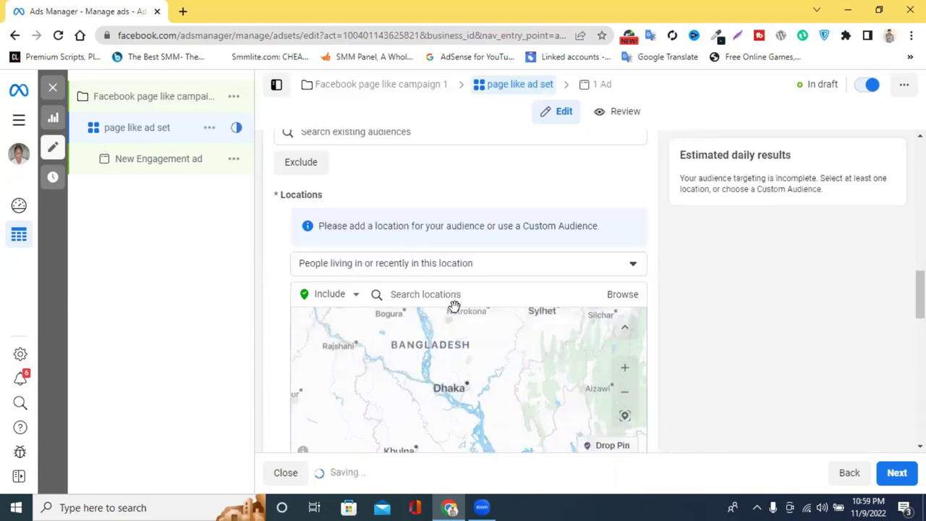
left_click(432, 295)
type("b")
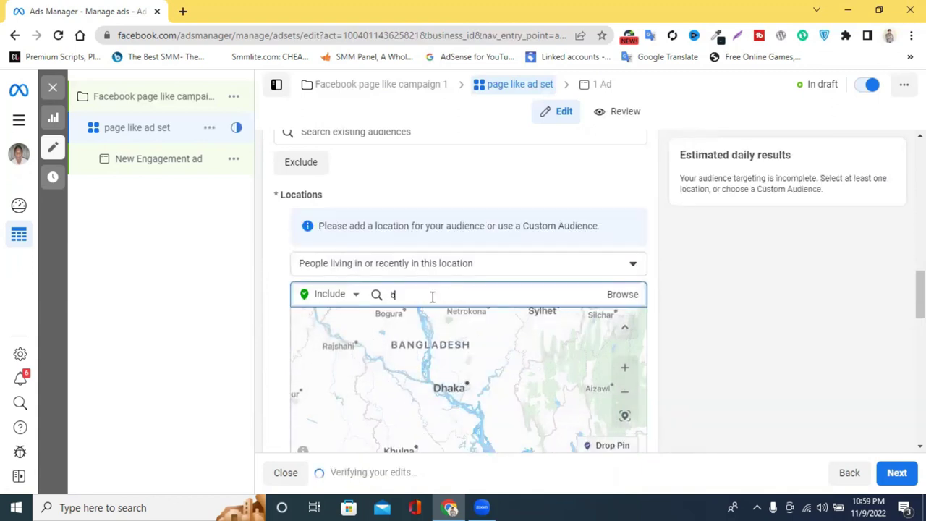
type("angl")
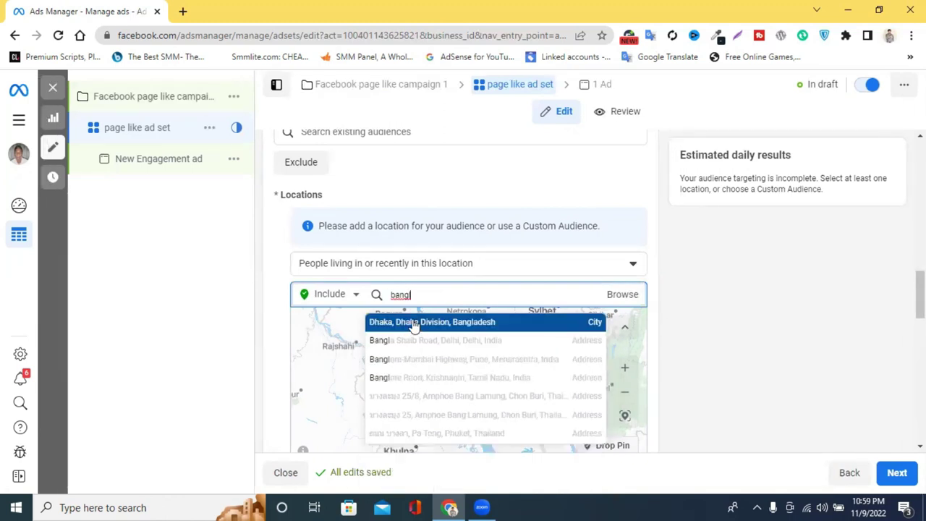
type("adesh")
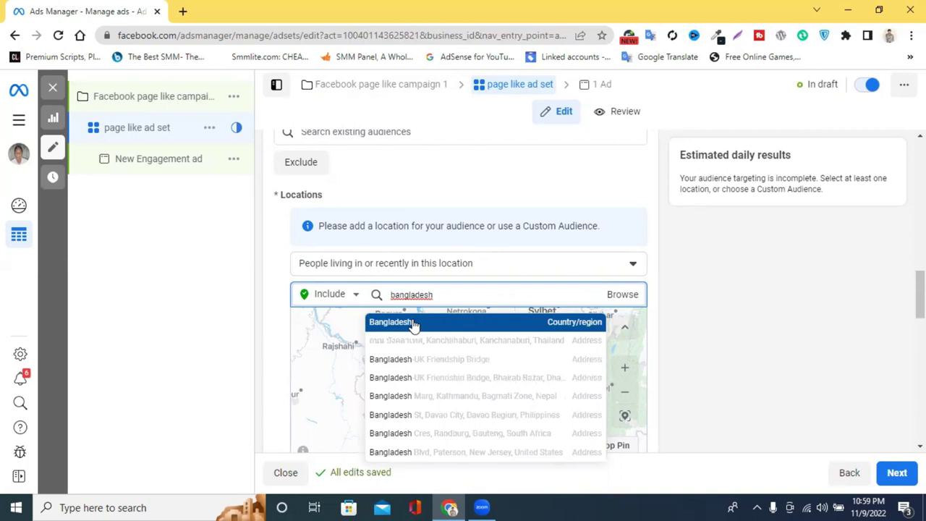
left_click(414, 323)
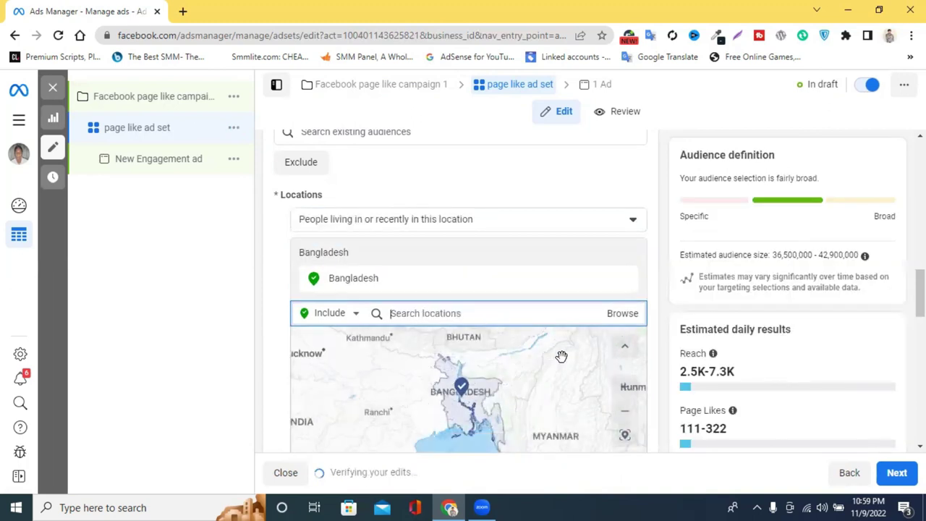
scroll(657, 356, "down", 3)
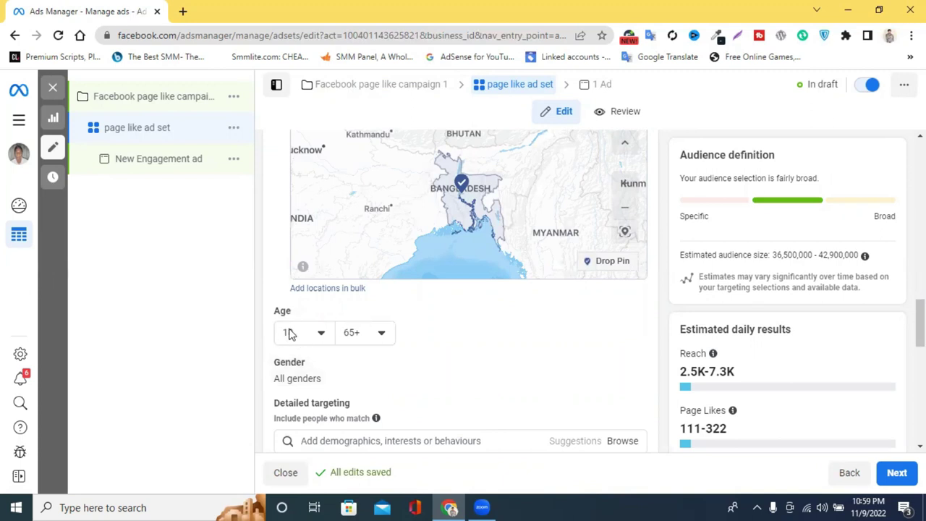
mouse_move(297, 310)
left_click(352, 340)
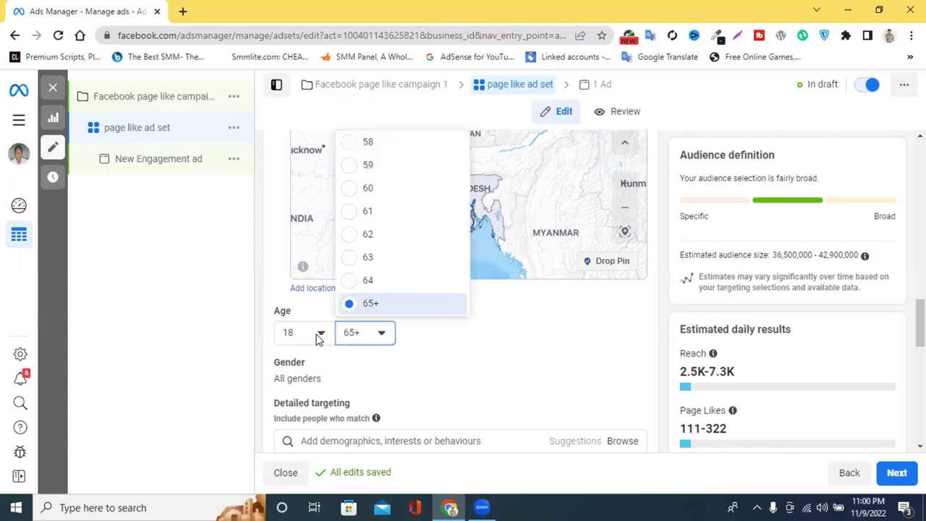
scroll(369, 228, "up", 4)
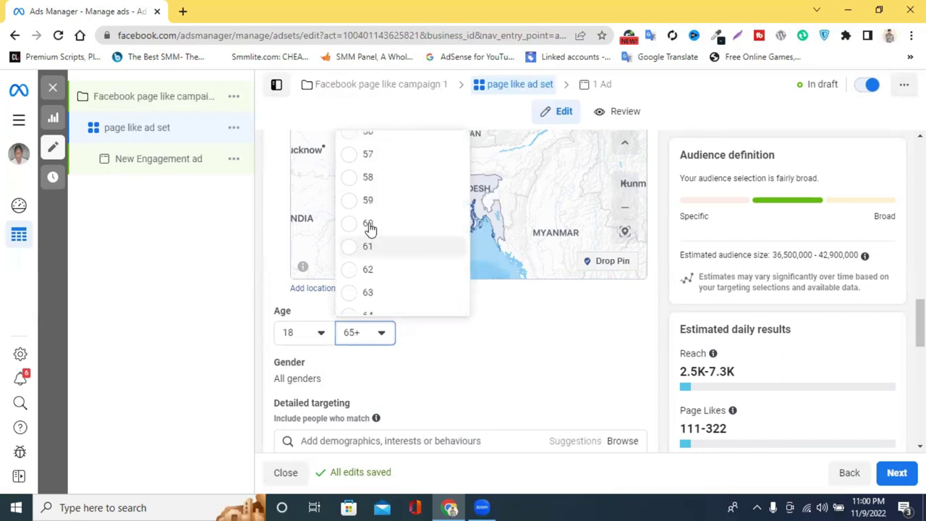
scroll(369, 228, "up", 2)
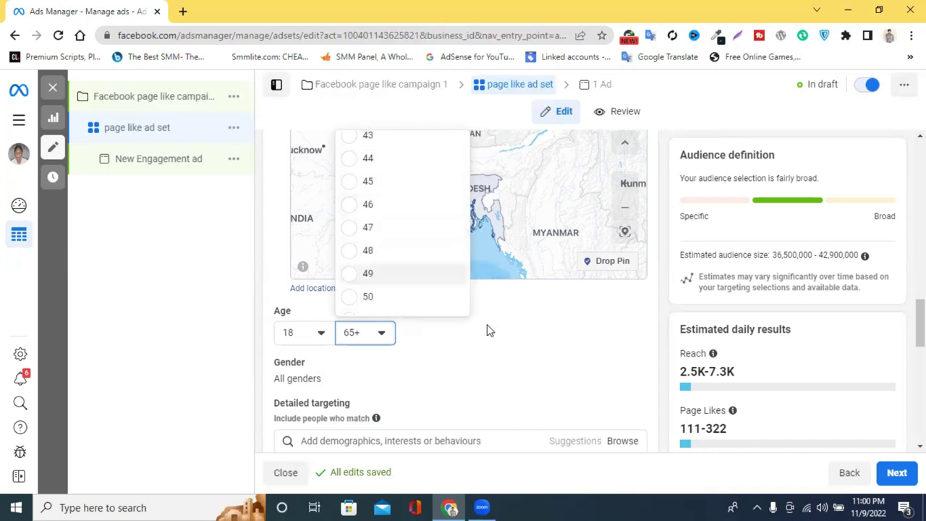
left_click(538, 353)
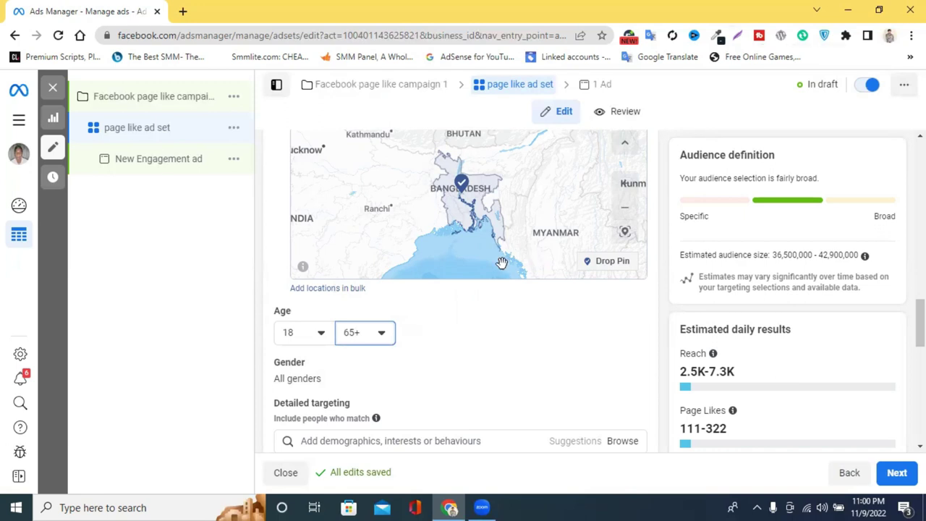
Set the audience's maximum age to 50 and its gender to Women.
scroll(369, 237, "up", 3)
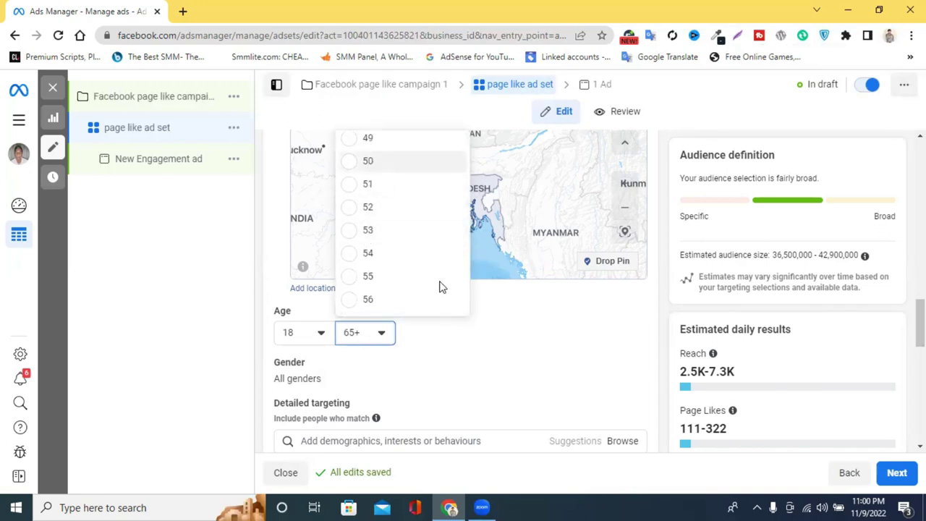
key("Return")
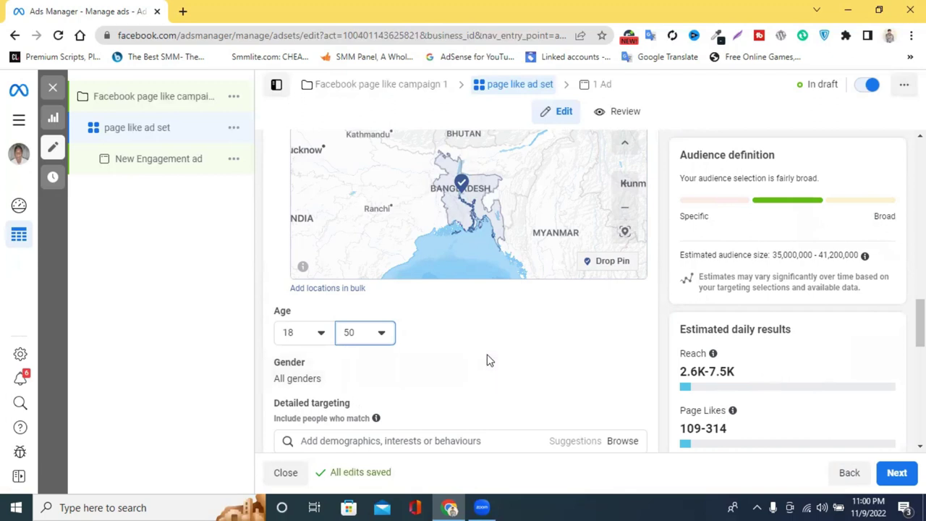
left_click(627, 364)
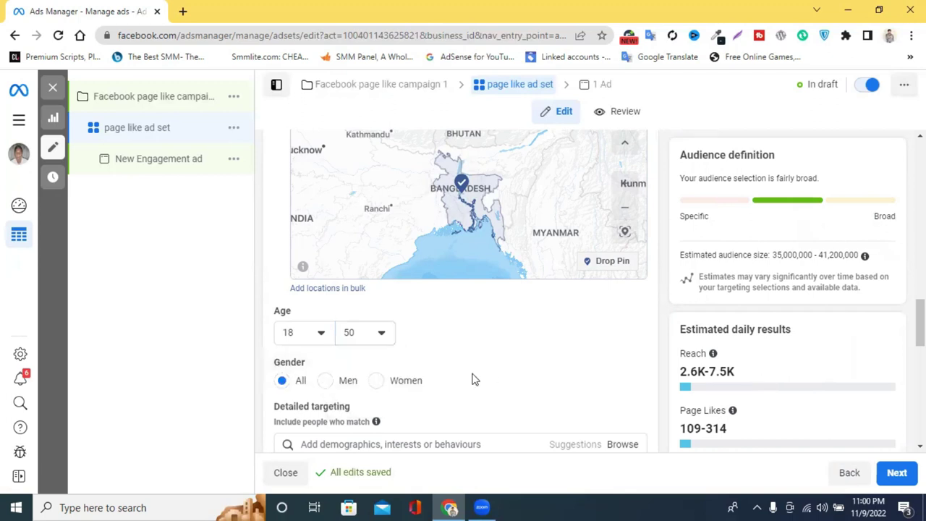
left_click(323, 383)
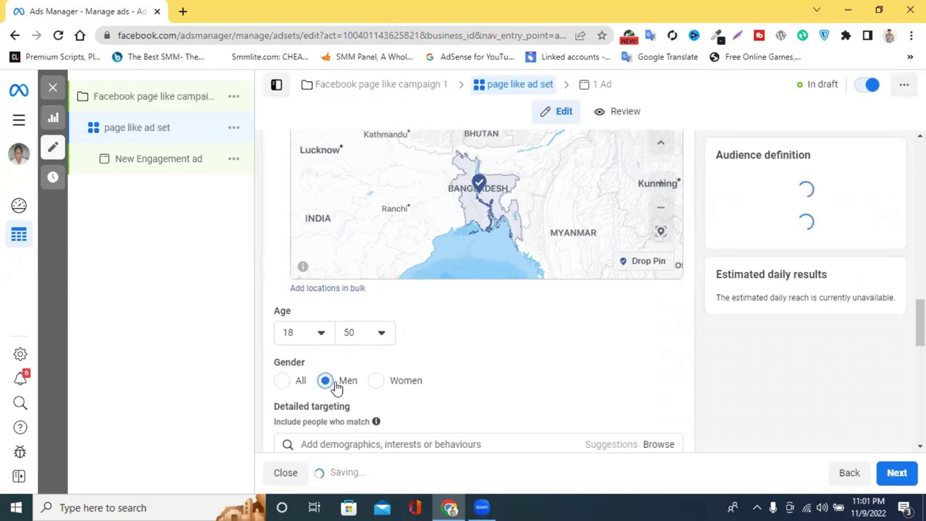
left_click(377, 381)
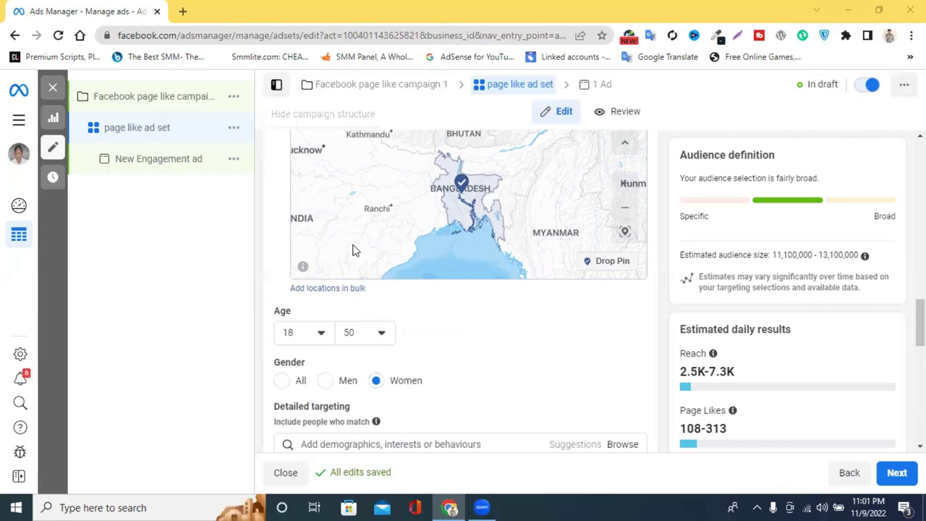
Search the web in a new tab for "bangladesh all district name" and open the Divisions of Bangladesh result.
left_click(181, 11)
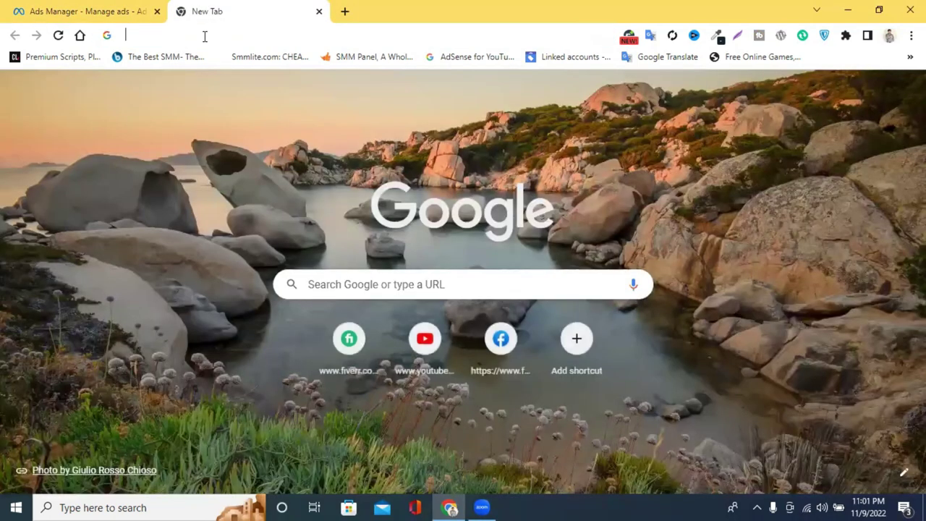
left_click(205, 36)
type("bangla")
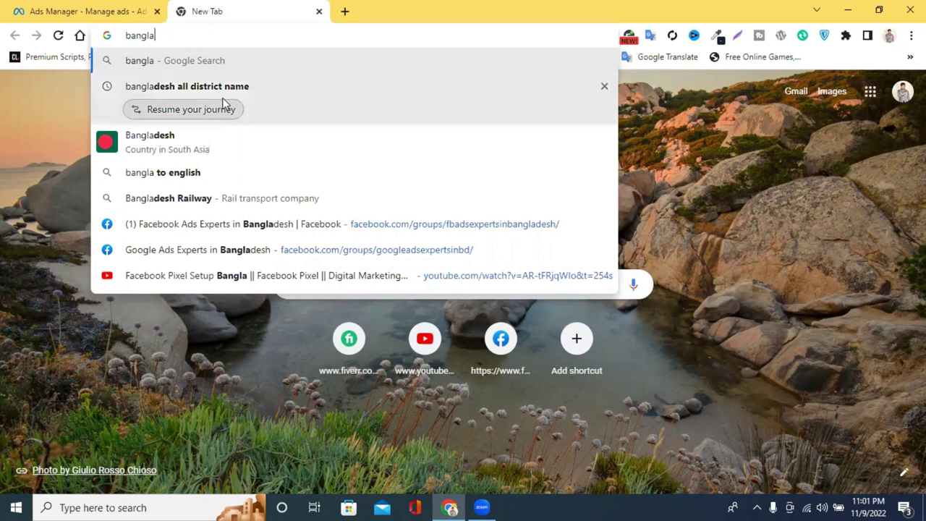
left_click(294, 90)
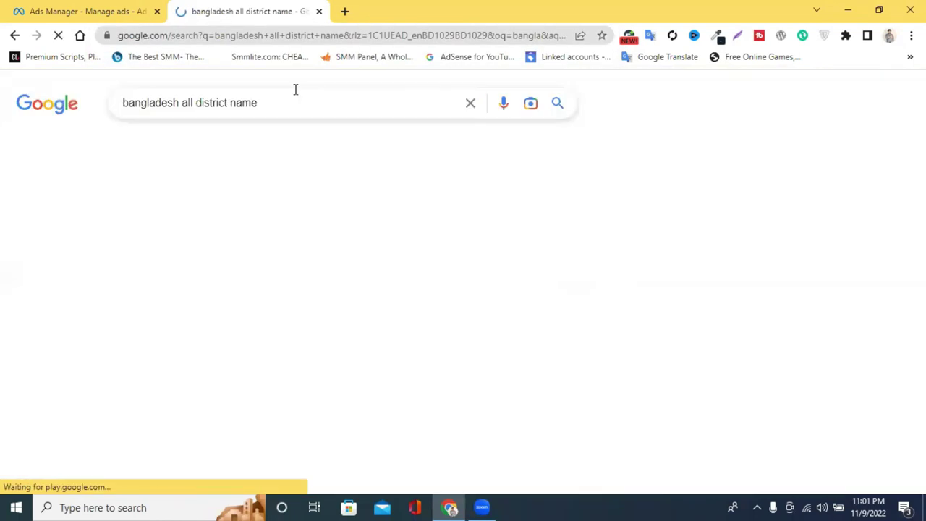
scroll(372, 167, "down", 2)
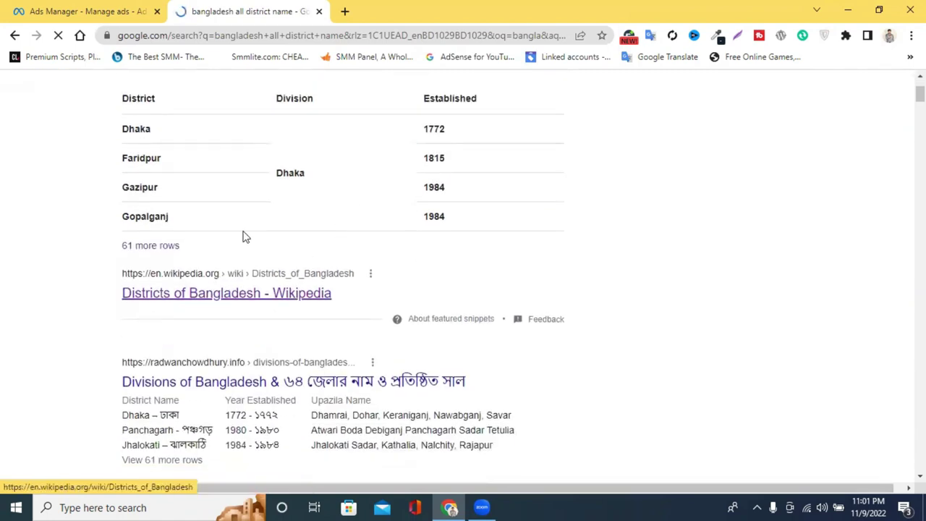
scroll(275, 229, "down", 2)
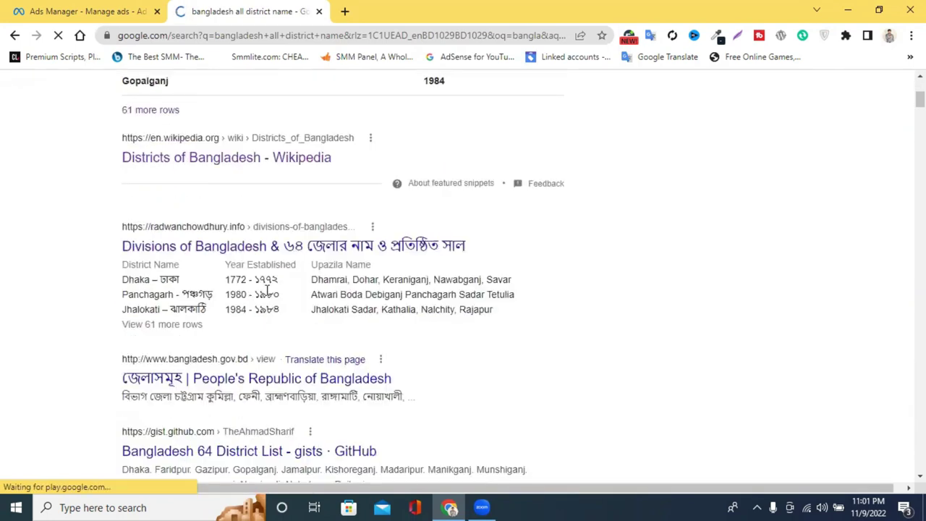
left_click(327, 249)
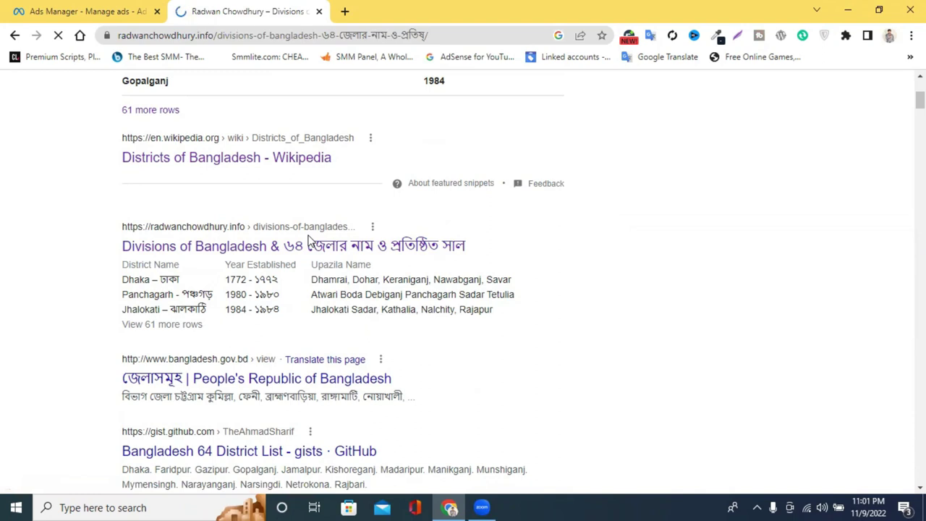
Copy the division name Chittagong from the page's table of divisions.
scroll(351, 203, "down", 5)
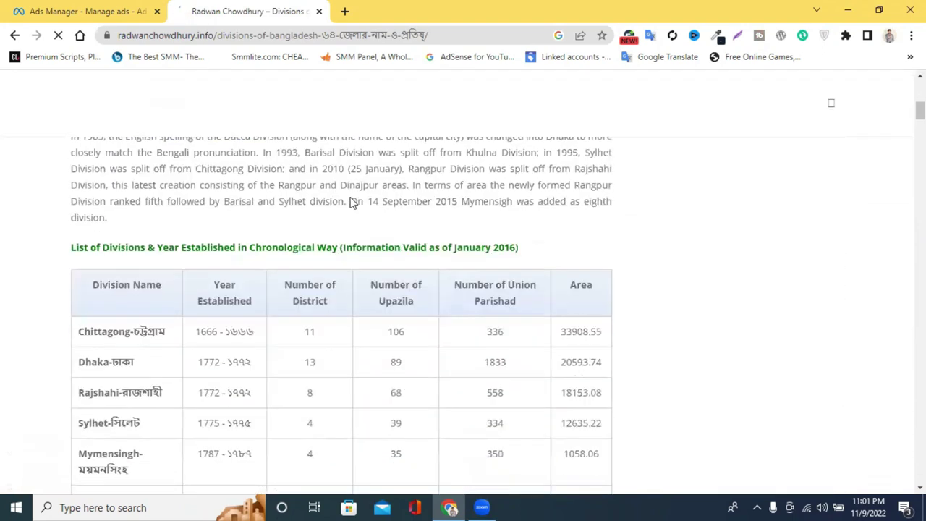
scroll(352, 203, "down", 2)
scroll(330, 239, "down", 3)
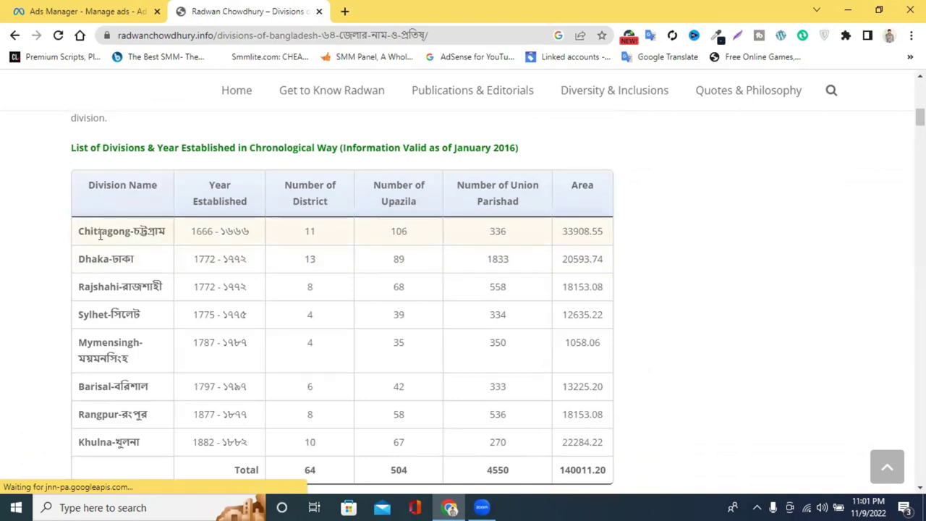
left_click(96, 237)
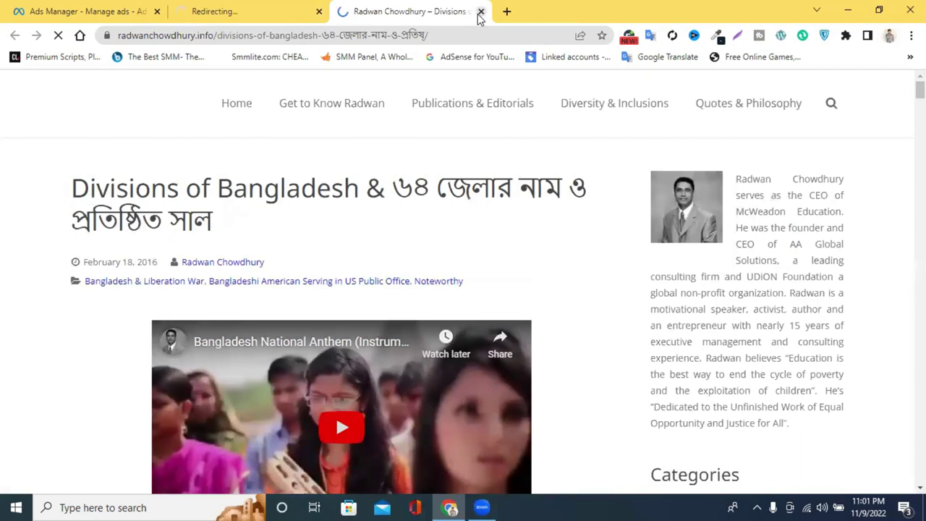
scroll(223, 199, "down", 8)
scroll(227, 187, "down", 1)
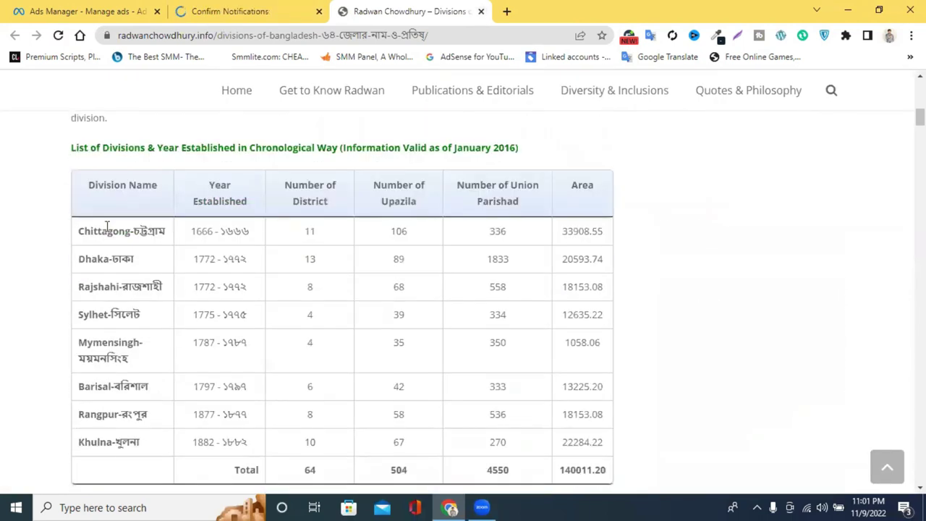
left_click_drag(81, 230, 131, 231)
key("ctrl+c")
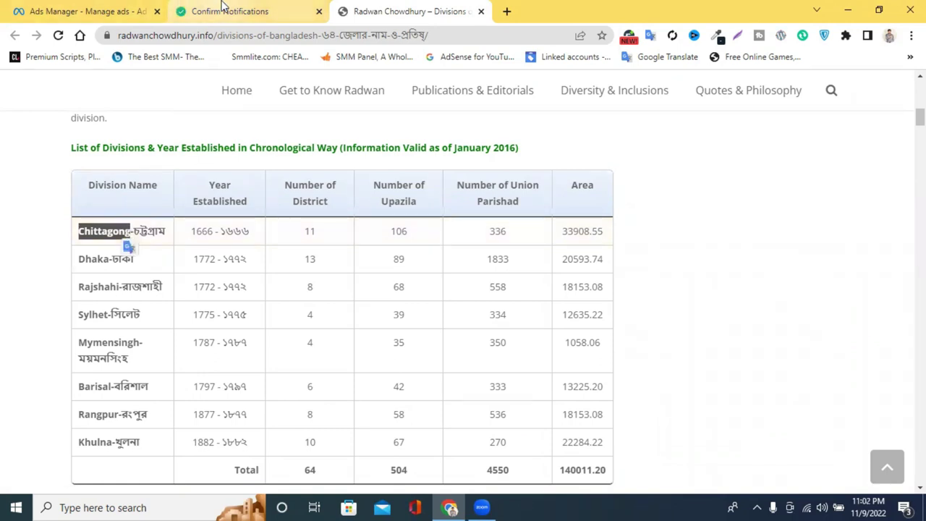
Return to the Ads Manager tab and close the stray Confirm Notifications tab.
key("ctrl+shift+Tab")
key("ctrl+shift+Tab")
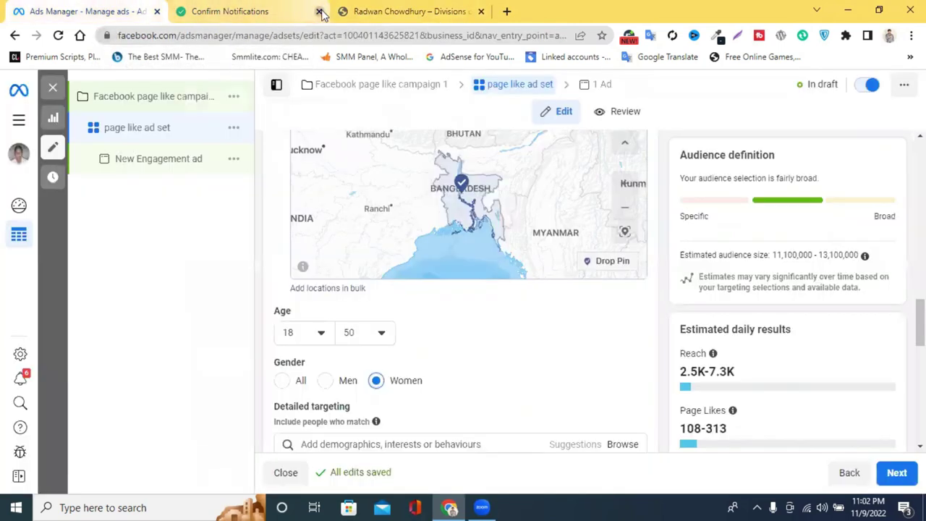
left_click(319, 11)
Try to look up Chittagong in the audience's location search.
scroll(471, 226, "up", 5)
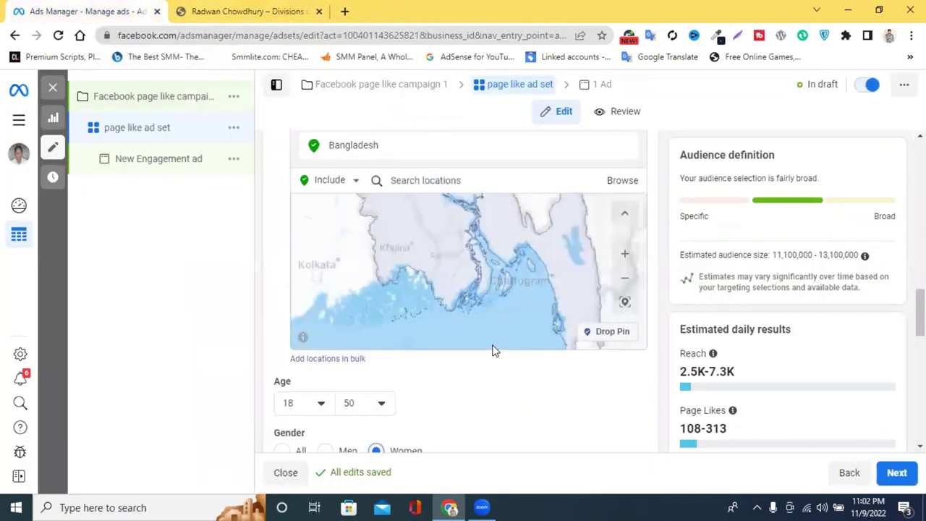
left_click(429, 380)
key("ctrl+v")
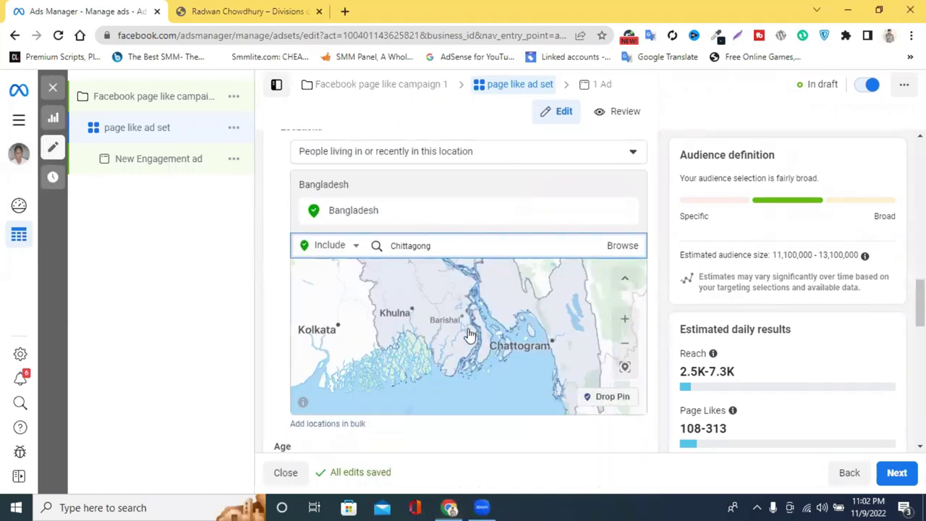
double_click(455, 252)
key("ctrl+c")
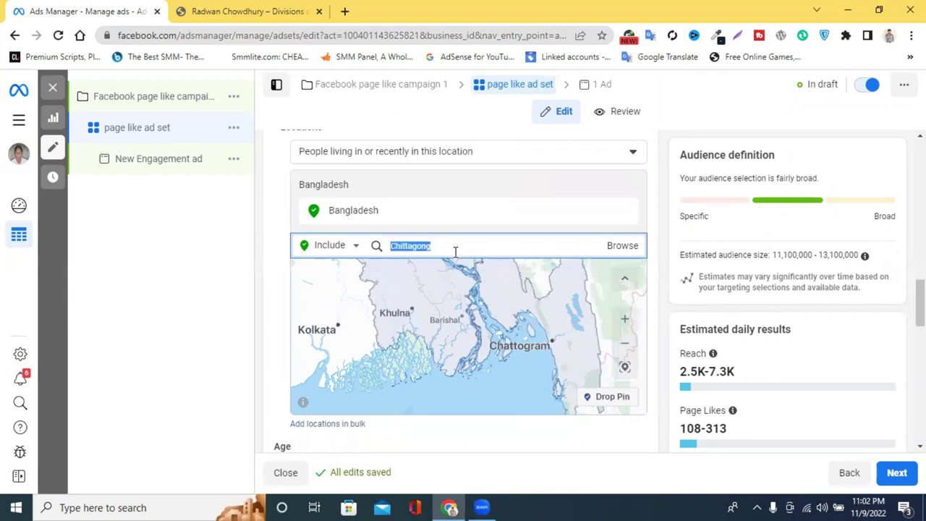
left_click(455, 249)
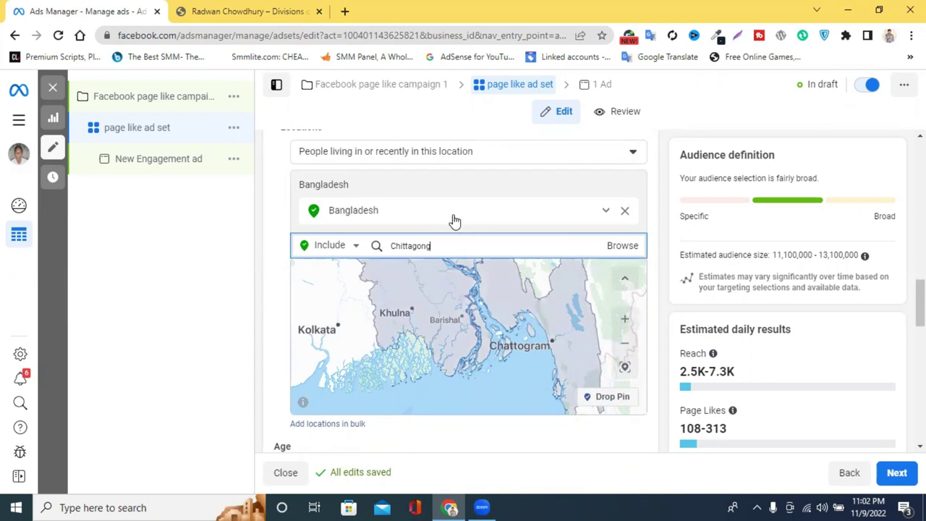
left_click(620, 248)
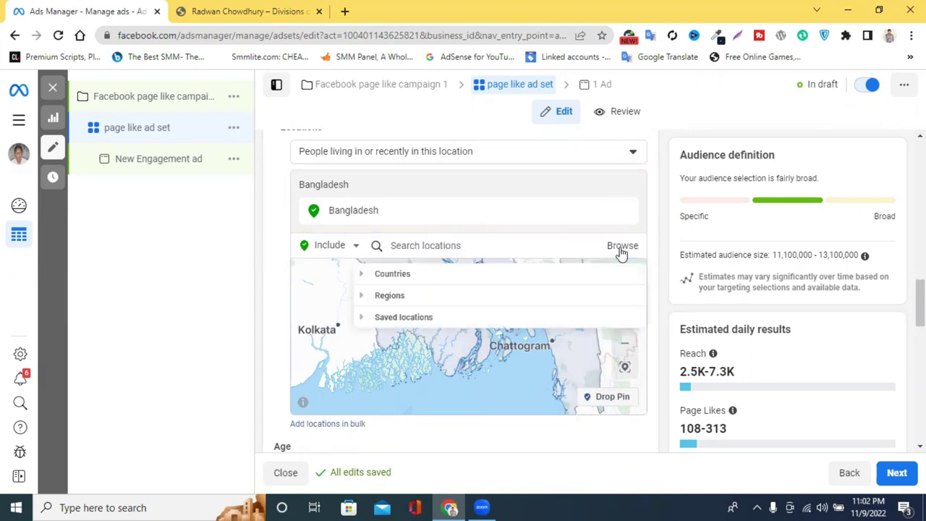
left_click(431, 244)
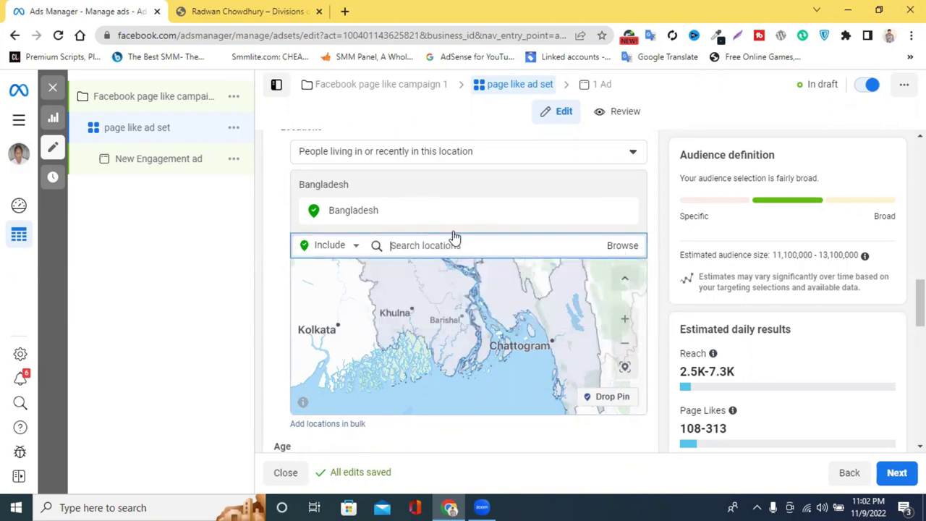
Try searching for Chittagong in the audience's detailed targeting.
scroll(351, 316, "down", 5)
scroll(353, 296, "up", 3)
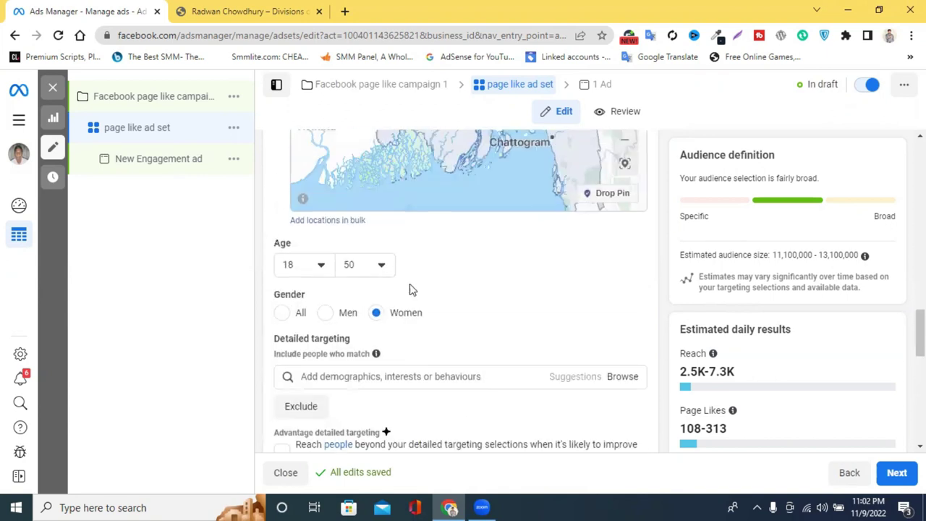
left_click(371, 308)
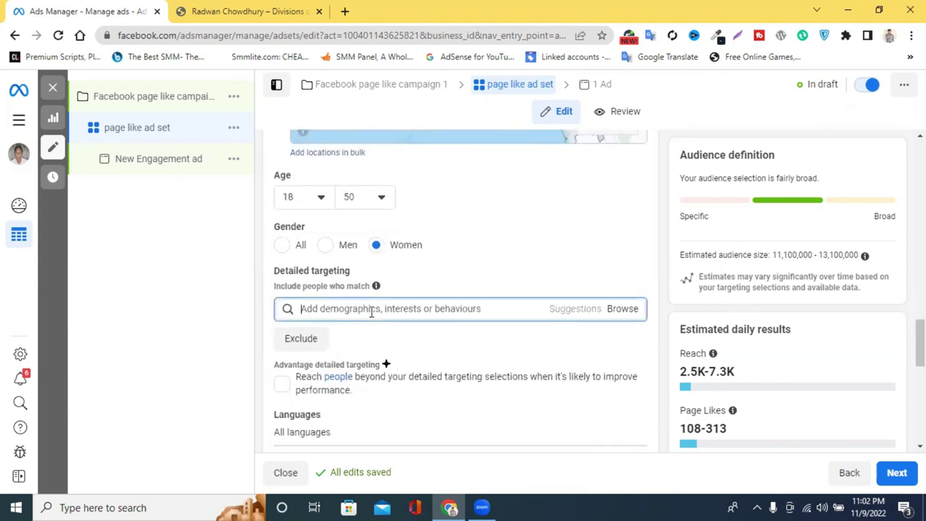
type("Chittagong")
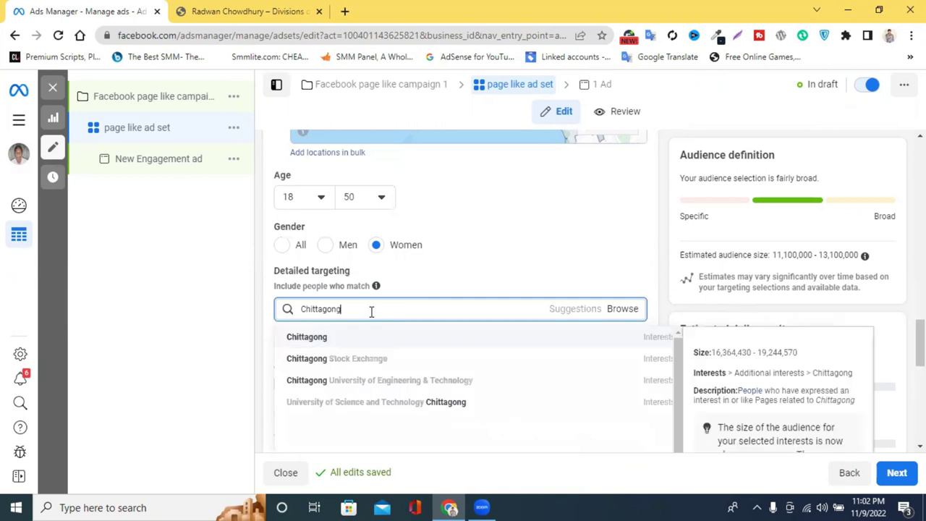
key("BackSpace")
type("Chittagong")
Include the city Chittagong, Chittagong Division, Bangladesh in the audience locations in place of the whole country.
scroll(426, 322, "up", 4)
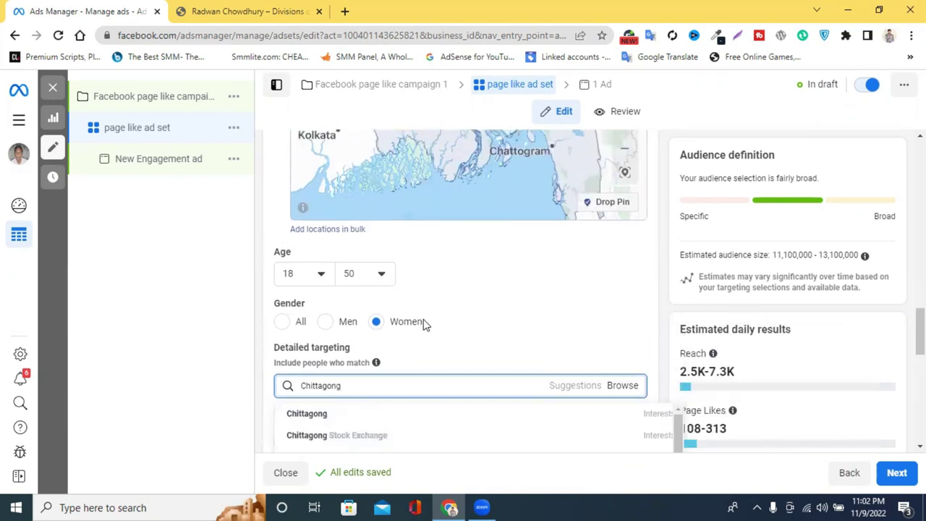
scroll(389, 210, "up", 1)
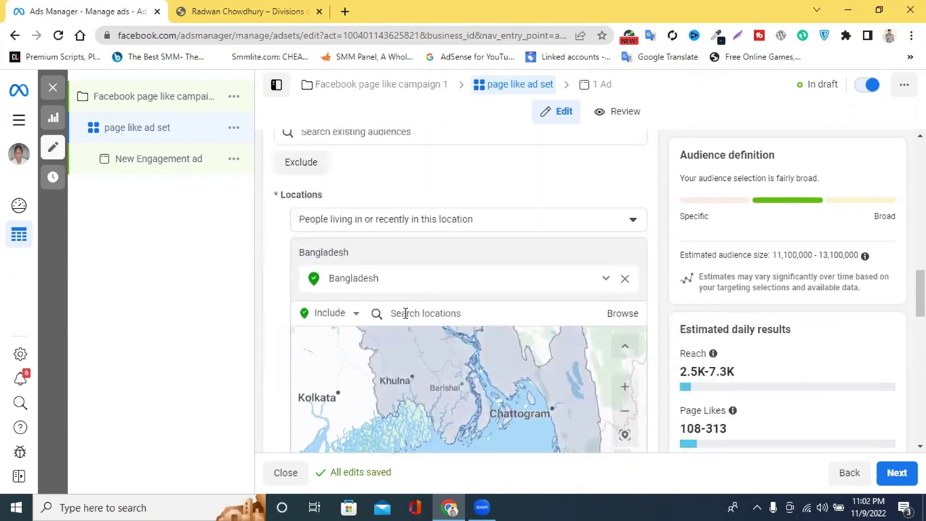
left_click(405, 313)
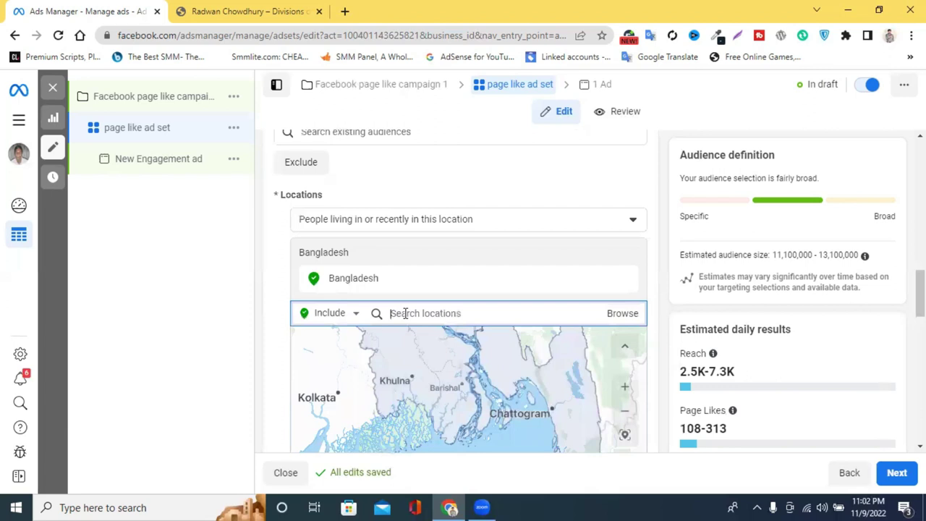
key("ctrl+v")
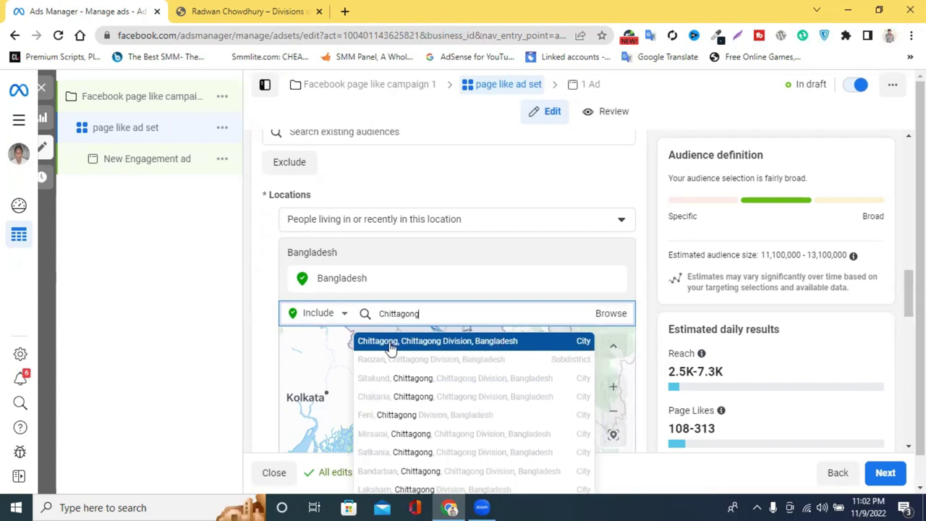
left_click(498, 342)
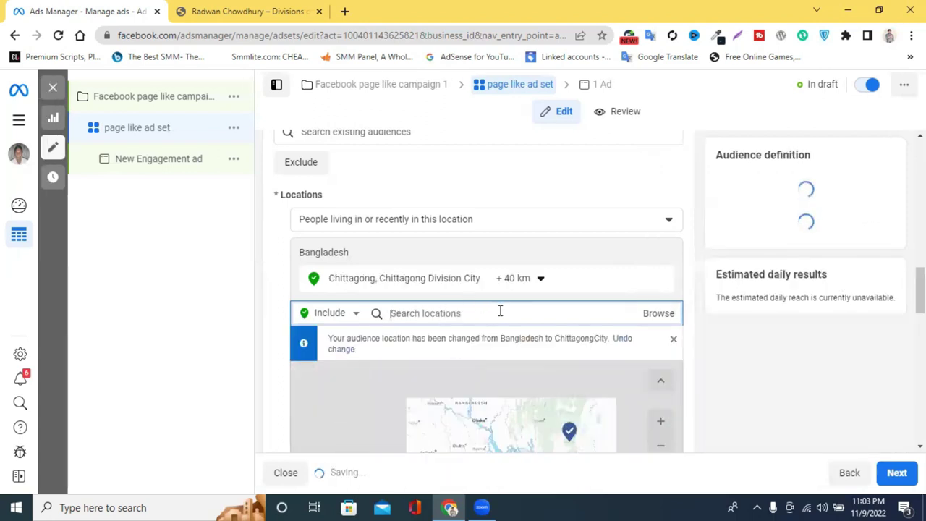
Set the radius around the Chittagong location to 80 km.
left_click(532, 282)
left_click_drag(536, 371, 565, 371)
left_click(692, 357)
Add another audience location by dropping a pin on the map near Barura, south-west of Cumilla.
scroll(692, 357, "down", 3)
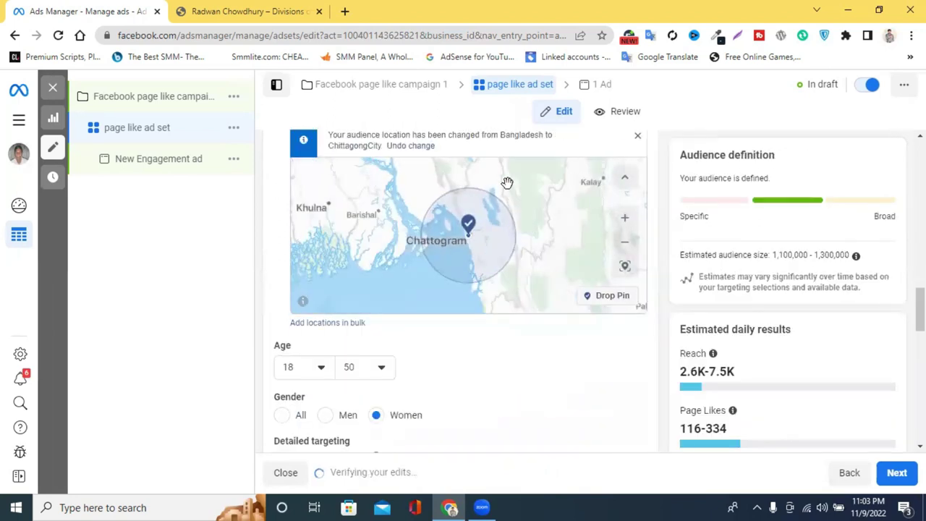
scroll(549, 254, "down", 3)
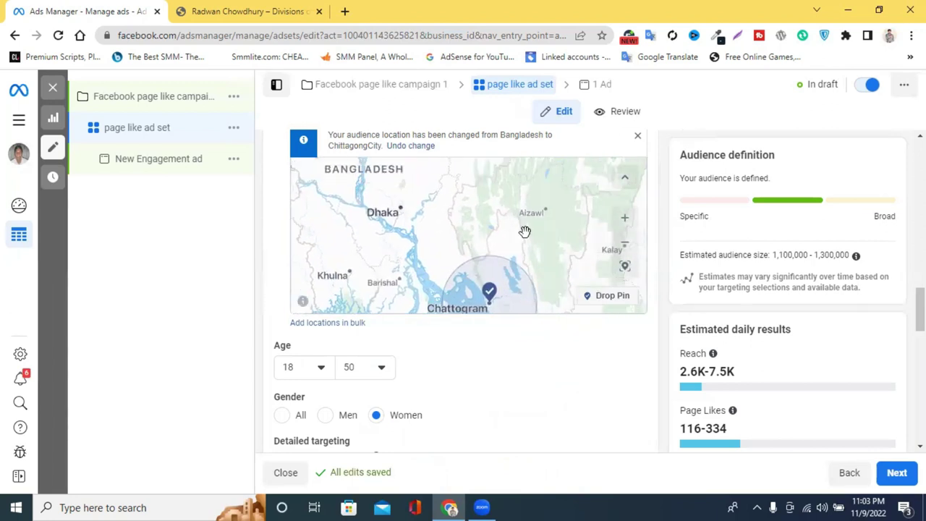
scroll(474, 219, "up", 5)
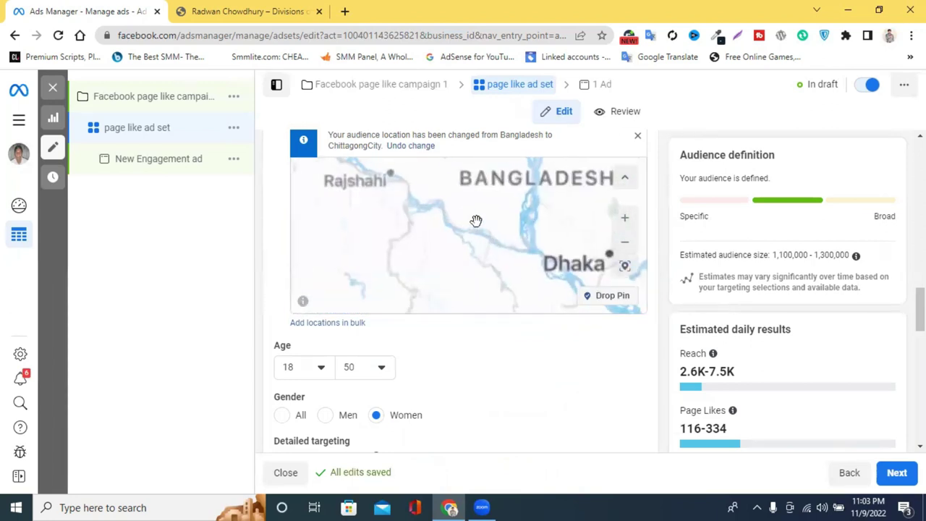
left_click_drag(480, 252, 458, 259)
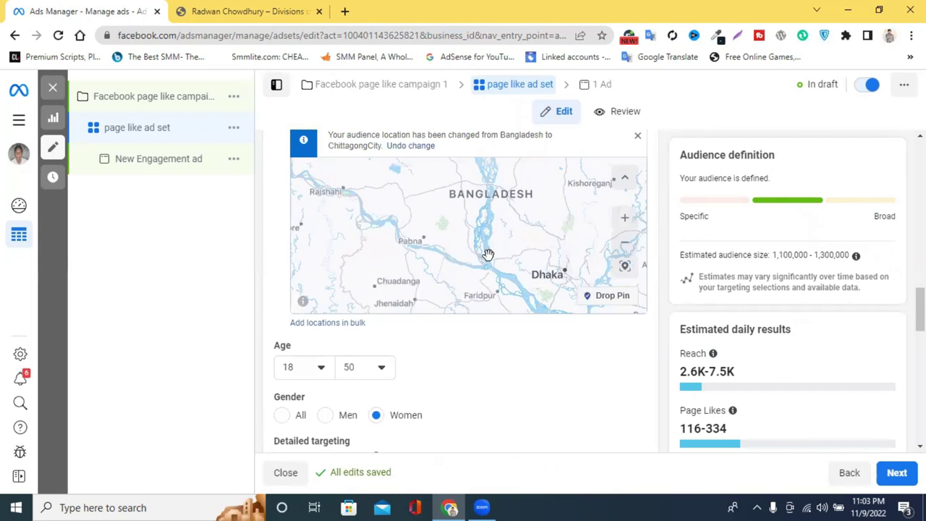
left_click_drag(514, 239, 484, 226)
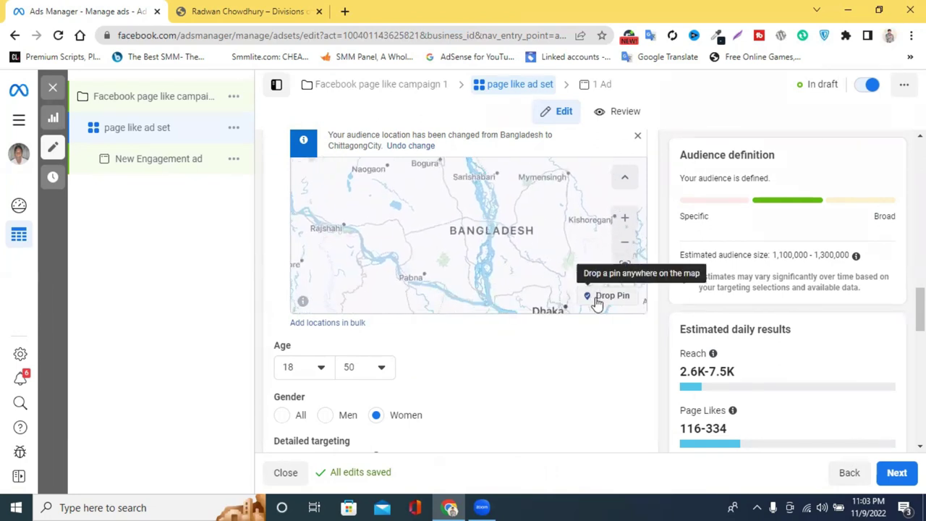
left_click_drag(533, 269, 464, 155)
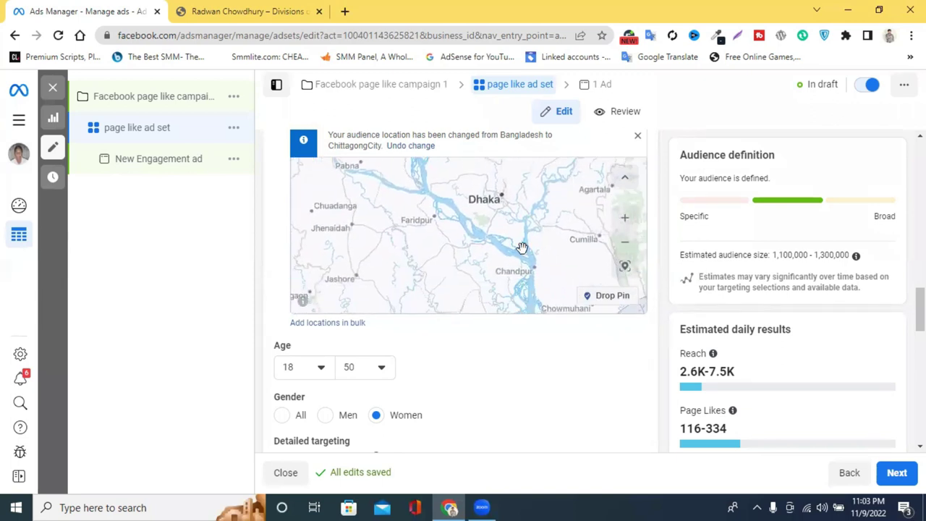
left_click_drag(521, 246, 463, 155)
left_click_drag(528, 215, 434, 213)
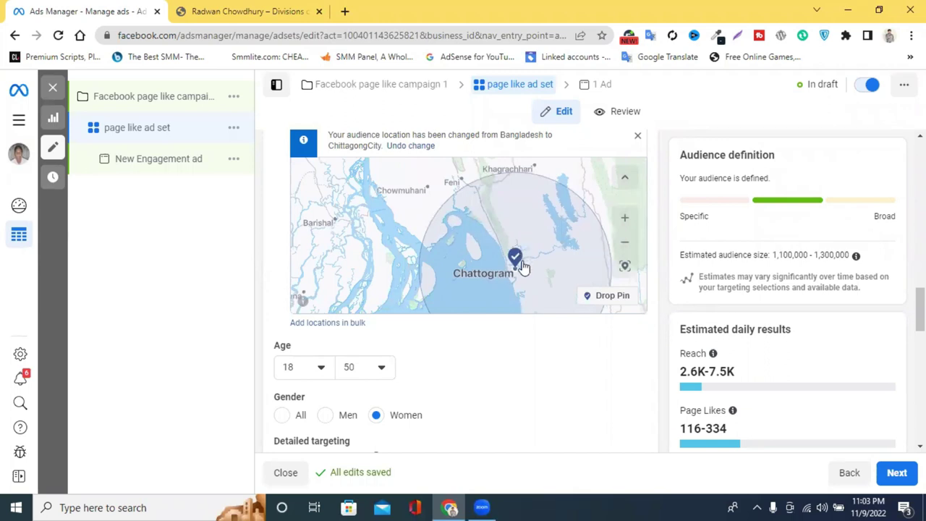
left_click_drag(395, 219, 439, 266)
left_click(604, 297)
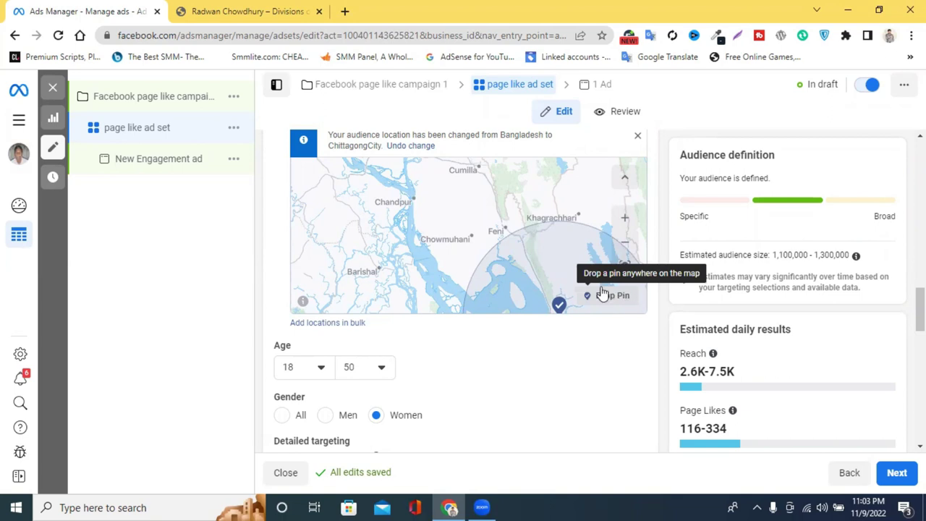
left_click(459, 174)
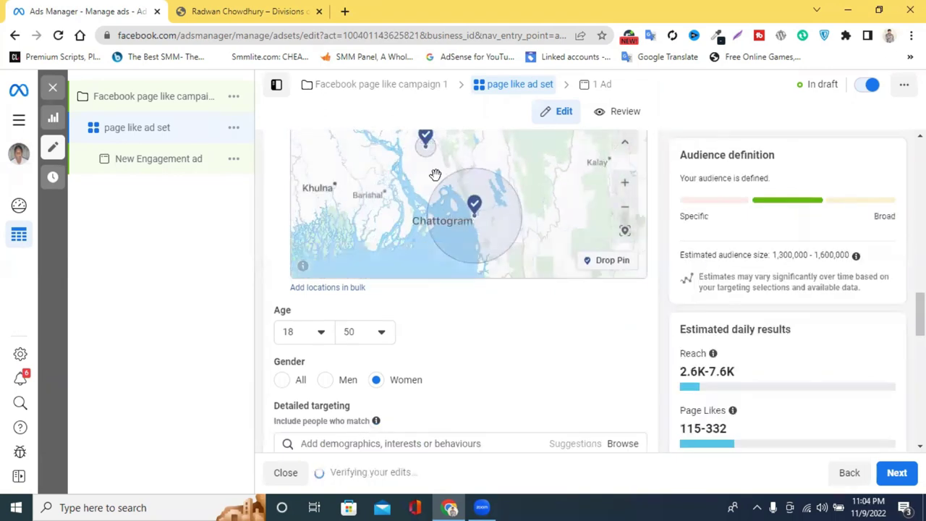
Set the radius around the pinned location near Barura to 52 km.
scroll(575, 337, "up", 3)
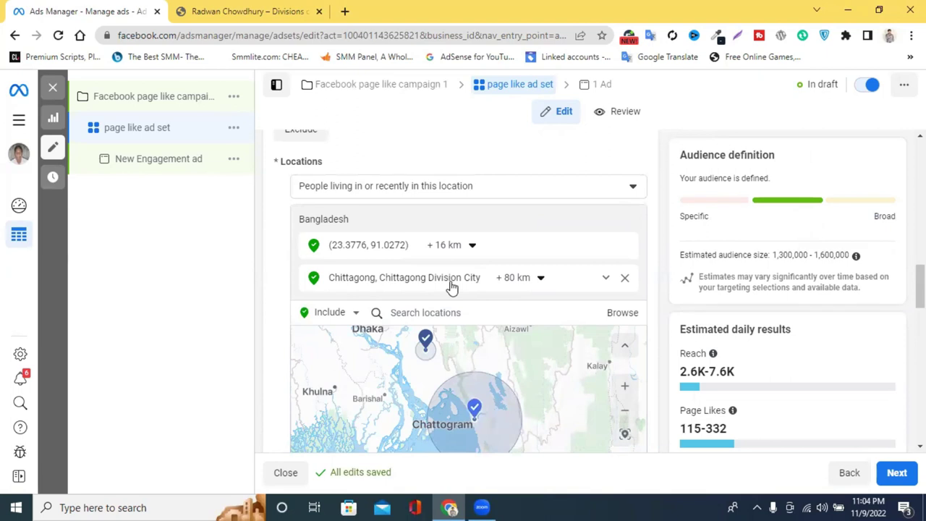
left_click(469, 250)
left_click_drag(440, 288, 464, 298)
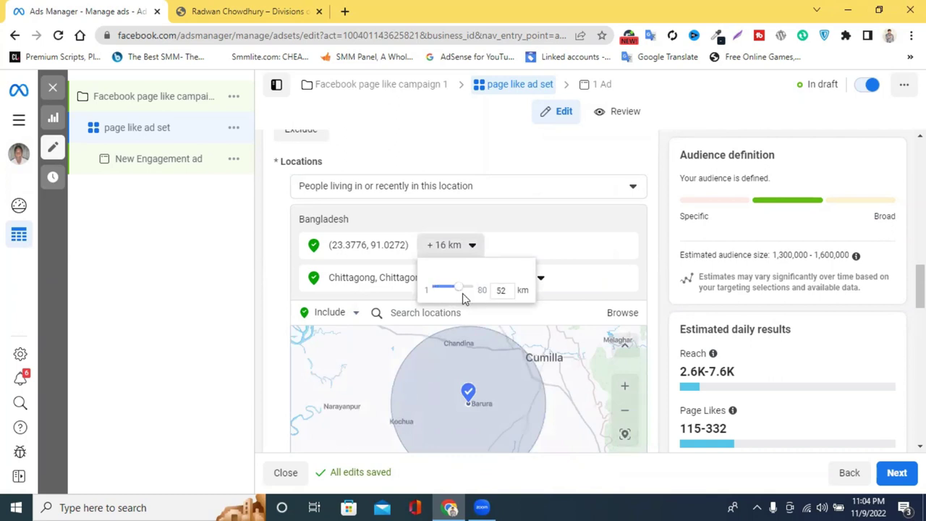
left_click(541, 364)
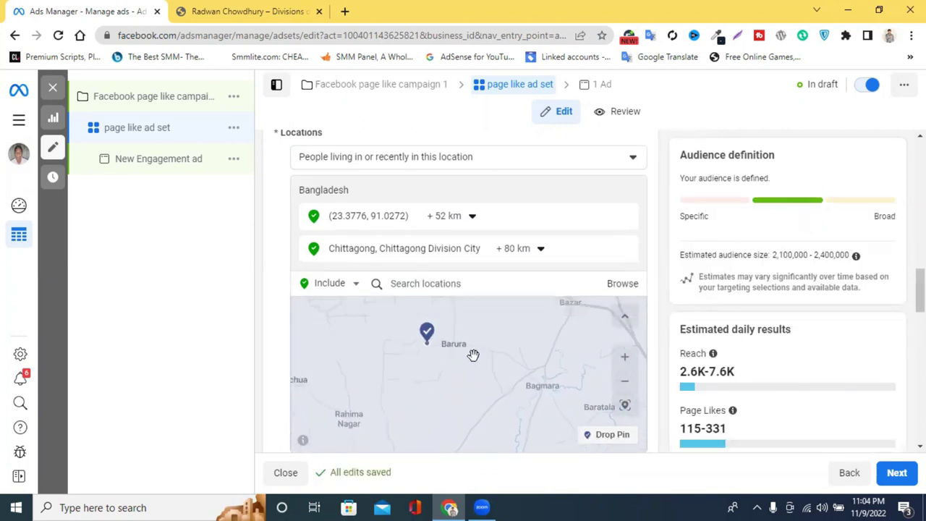
Examine the targeted areas around Barura and Chittagong on the location map.
scroll(474, 355, "up", 2)
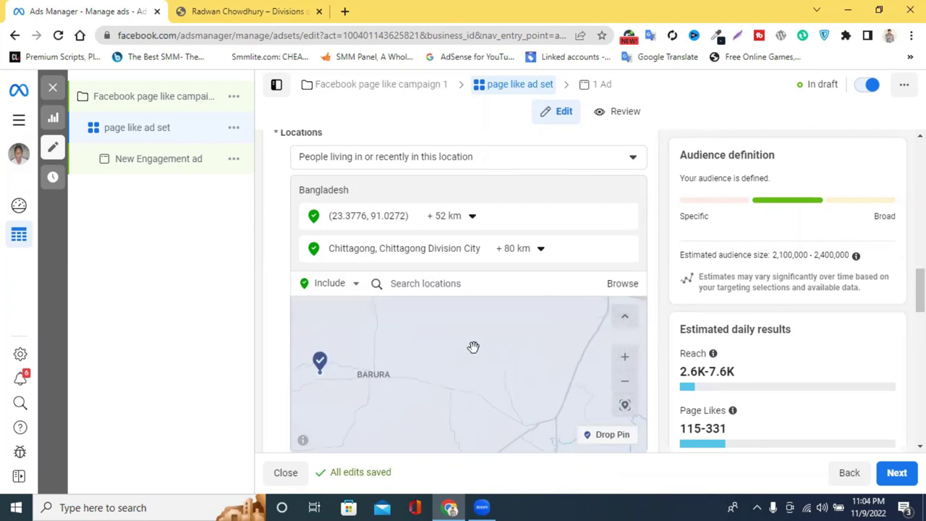
scroll(480, 331, "down", 1)
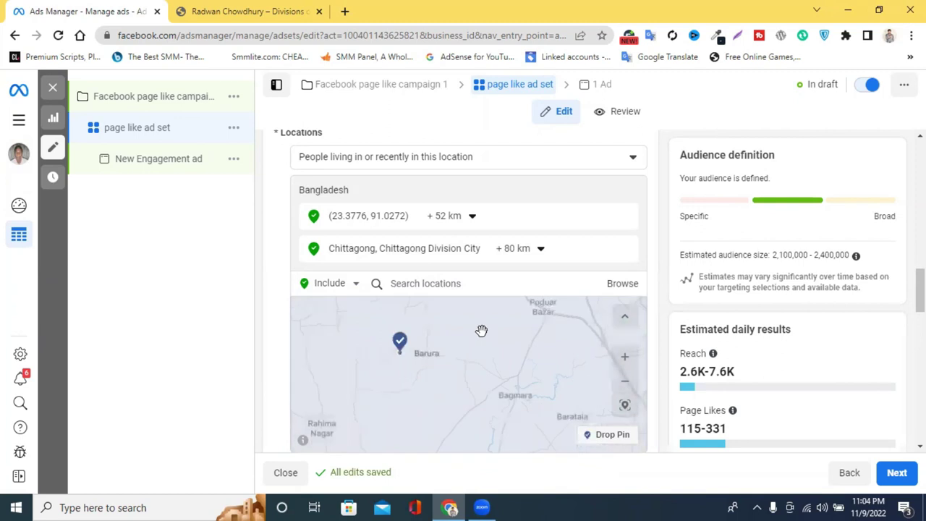
scroll(481, 331, "down", 1)
scroll(482, 331, "down", 2)
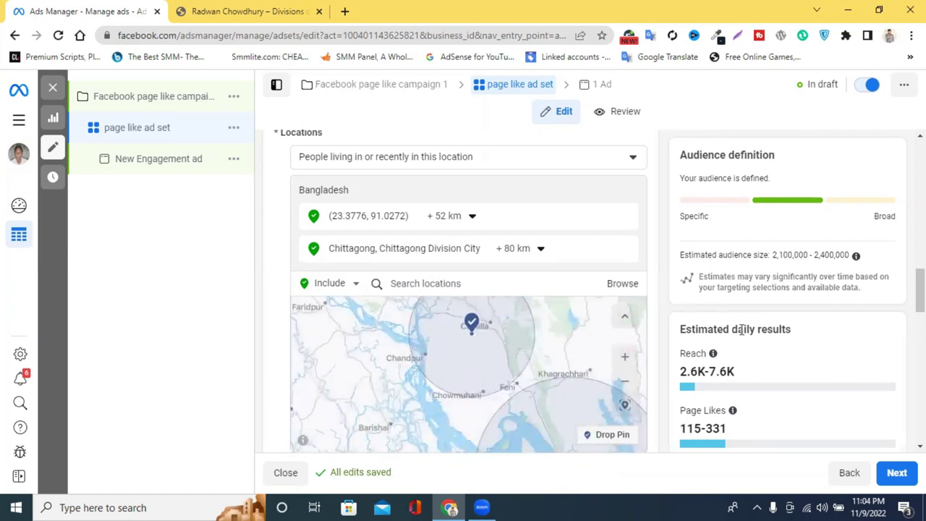
scroll(525, 292, "down", 3)
scroll(525, 291, "up", 2)
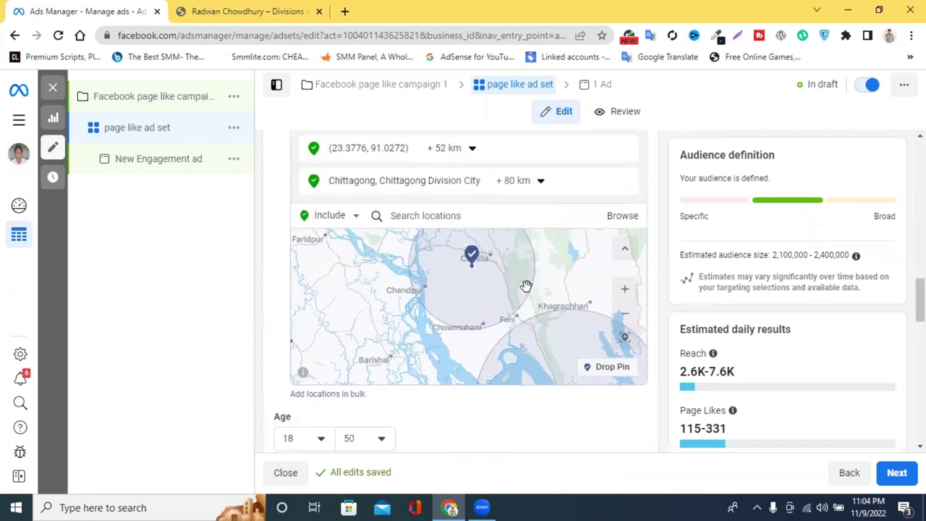
scroll(557, 298, "down", 1)
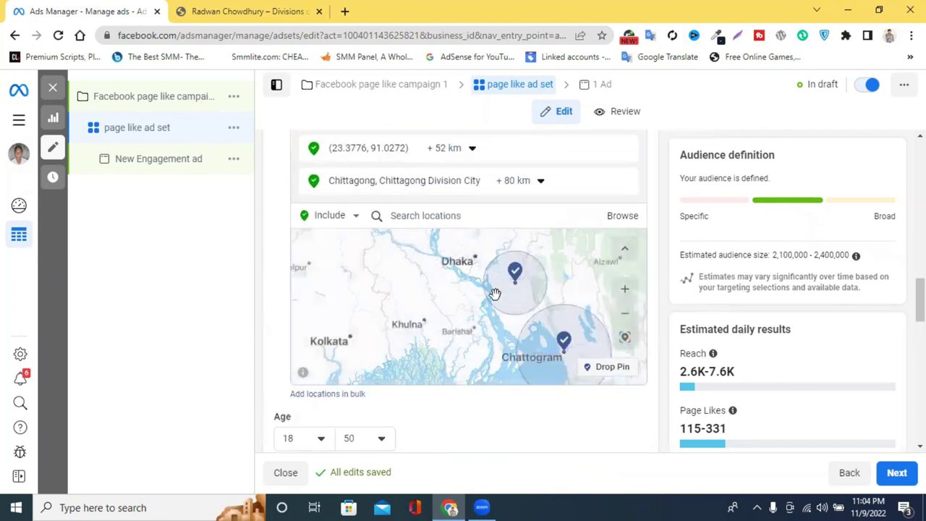
scroll(493, 293, "up", 1)
Add a location pin in Dhaka just below Mugda on the location map.
left_click_drag(427, 292, 527, 341)
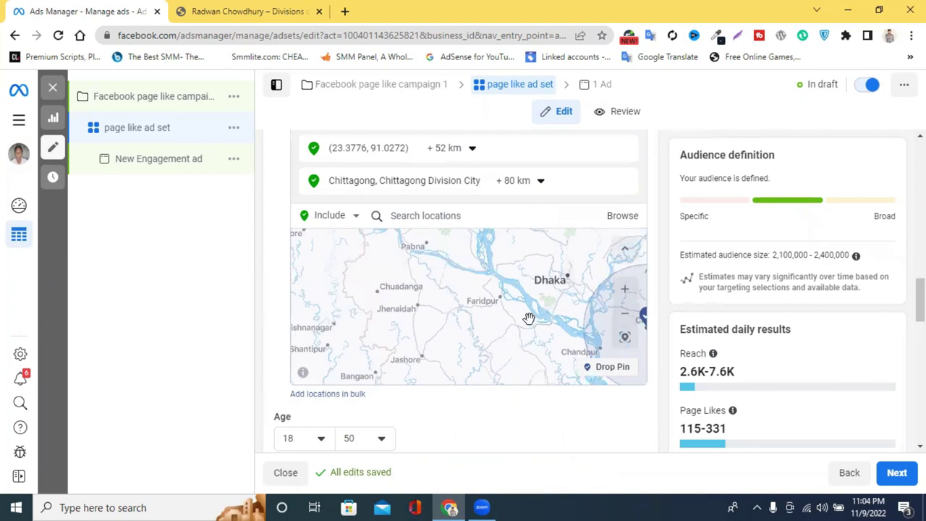
scroll(529, 316, "up", 3)
scroll(531, 300, "down", 2)
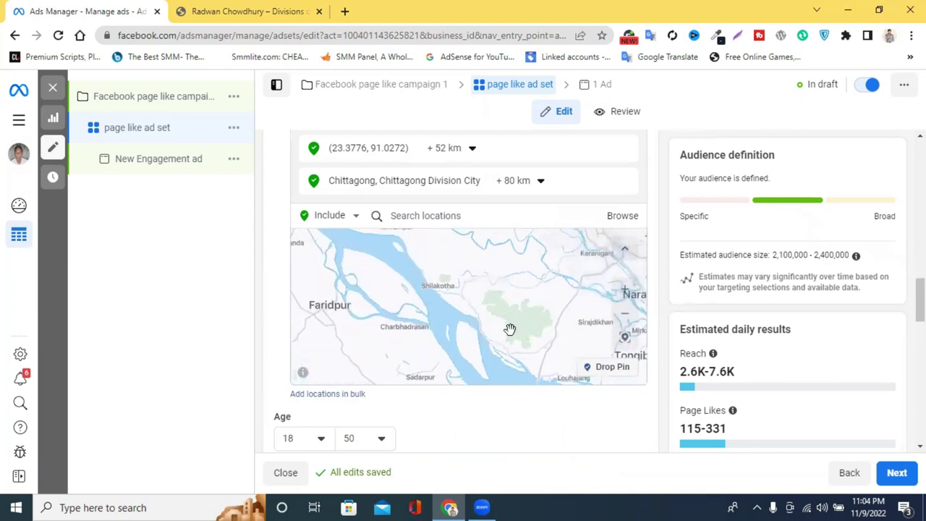
scroll(510, 329, "up", 2)
scroll(514, 300, "up", 2)
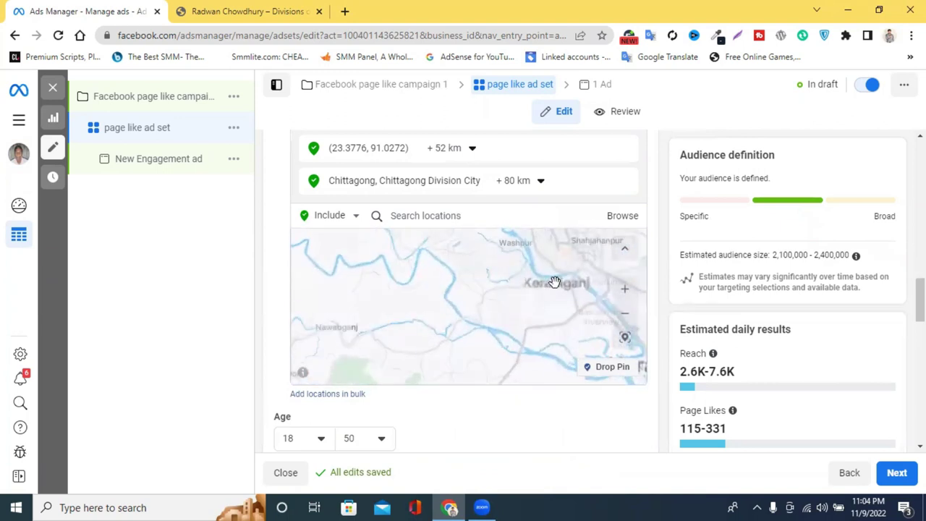
scroll(518, 310, "down", 1)
left_click_drag(518, 310, 459, 304)
scroll(508, 304, "up", 3)
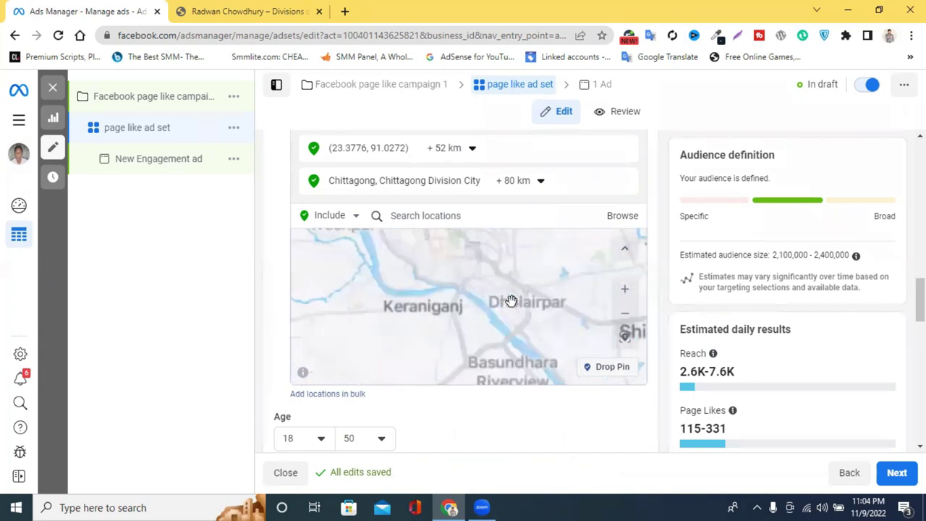
left_click_drag(512, 284, 463, 351)
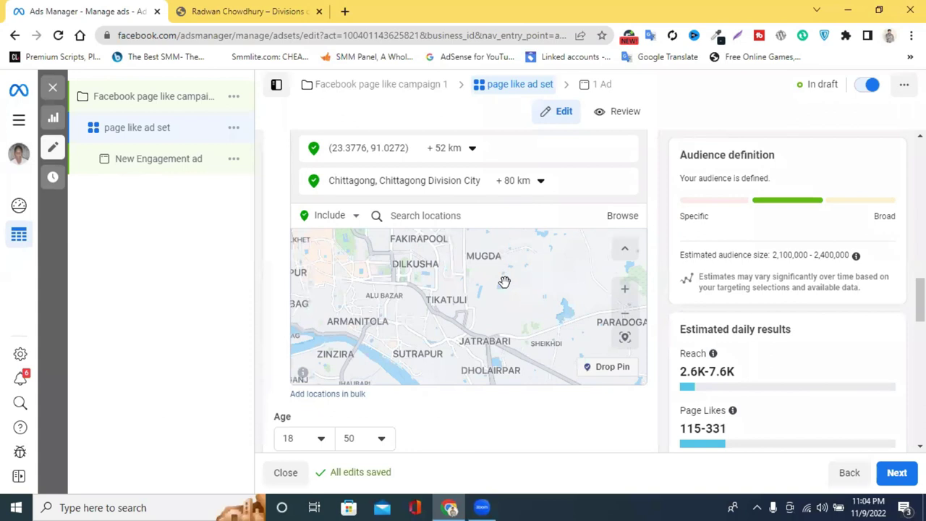
left_click(588, 366)
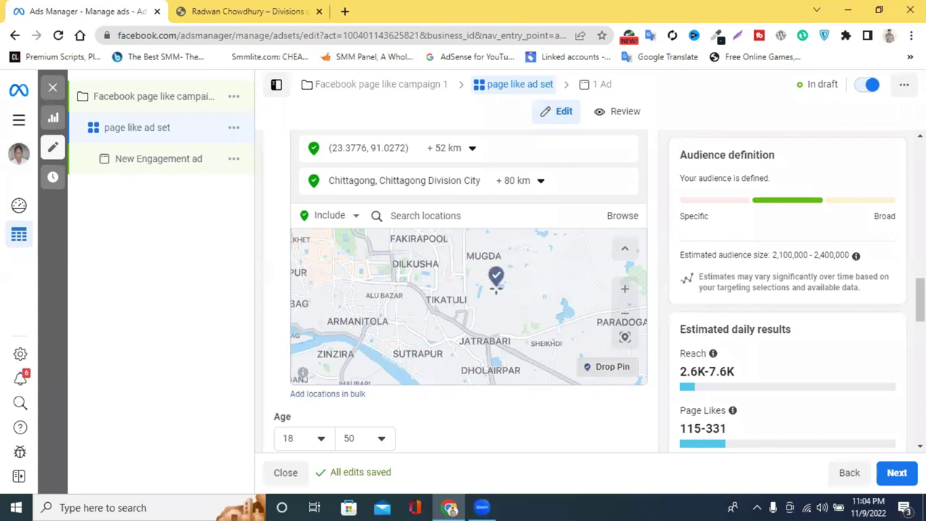
left_click(497, 285)
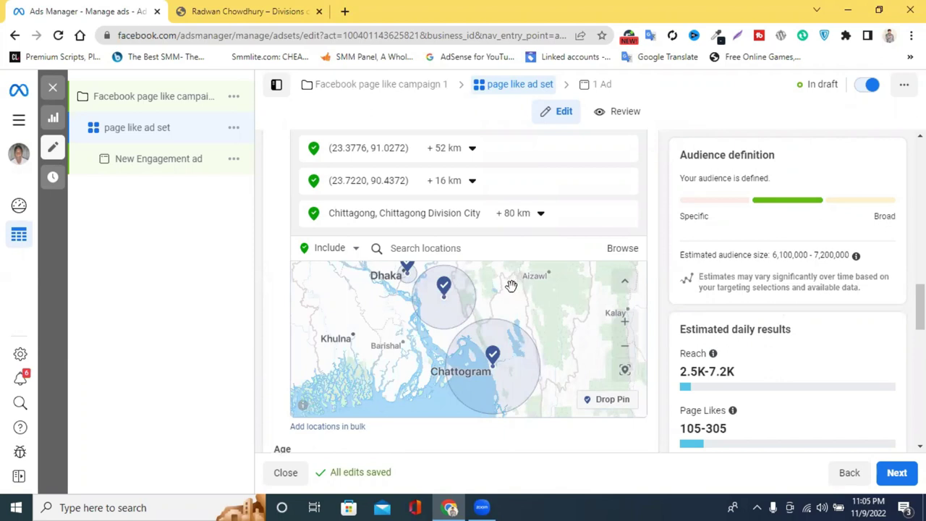
Set the Chittagong location's radius to 28 km and inspect its coverage on the map.
mouse_move(510, 294)
left_mouse_down()
mouse_move(462, 298)
mouse_move(520, 284)
left_mouse_up()
scroll(519, 291, "up", 3)
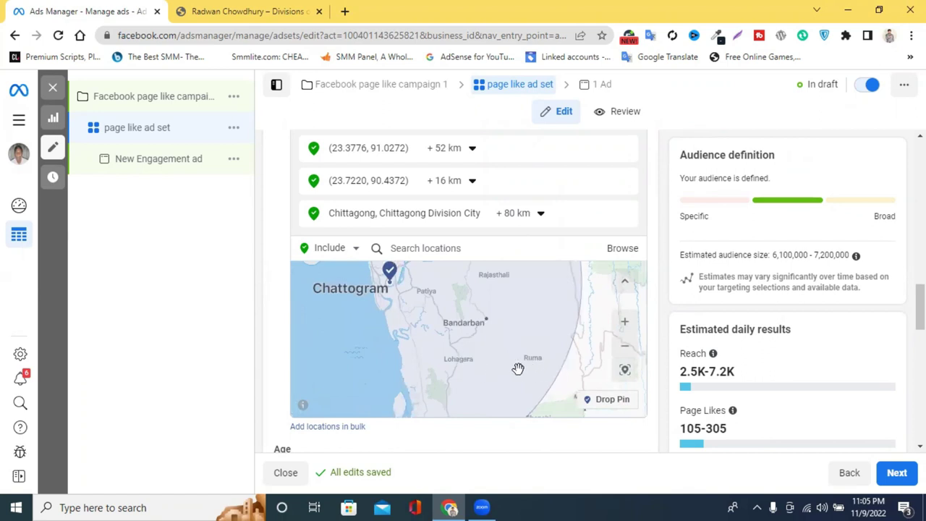
left_click_drag(463, 339, 525, 364)
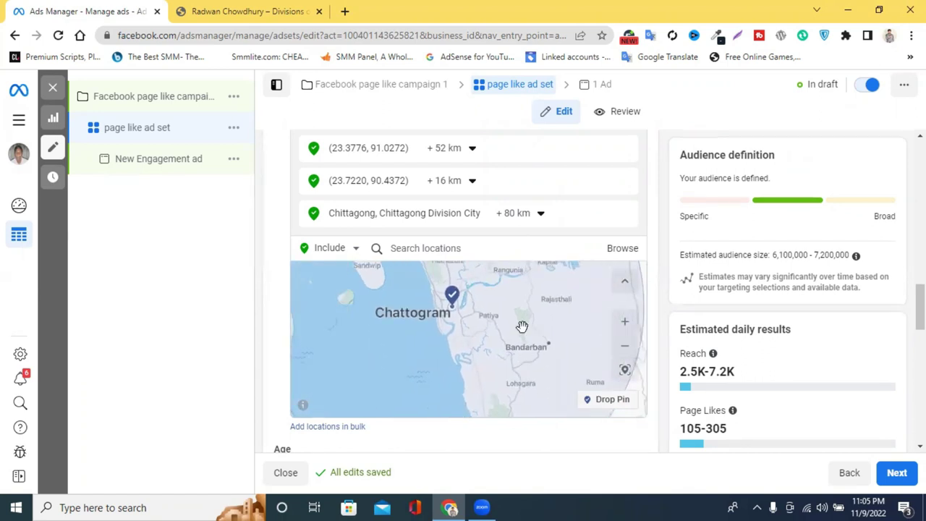
scroll(522, 326, "down", 3)
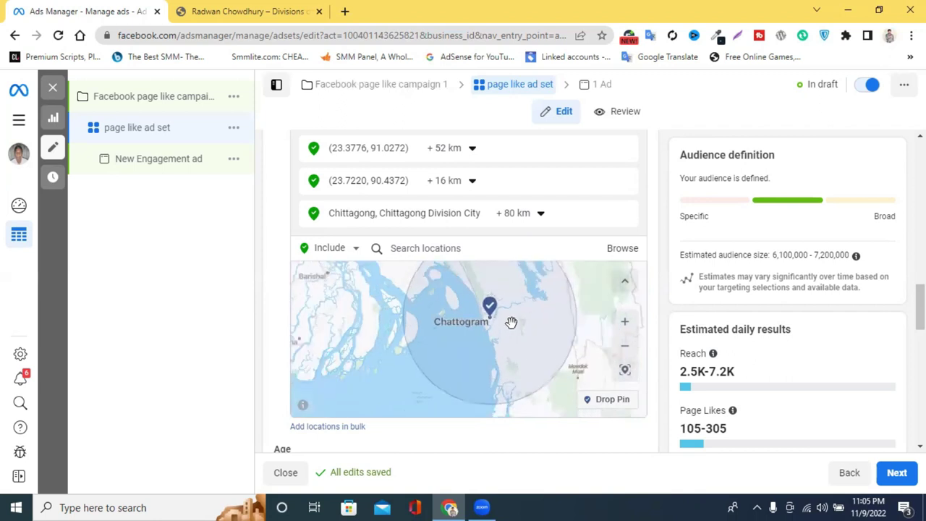
scroll(511, 322, "down", 1)
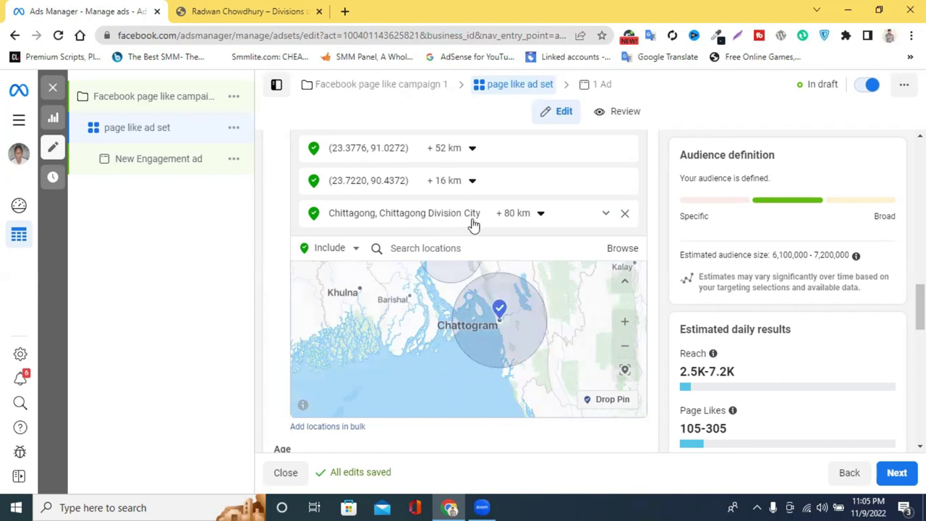
left_click(532, 216)
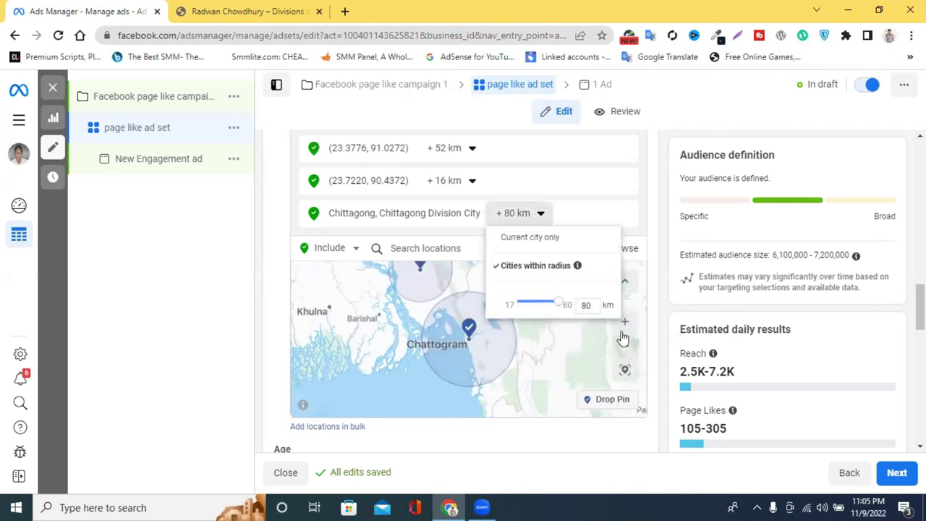
left_click_drag(557, 304, 526, 306)
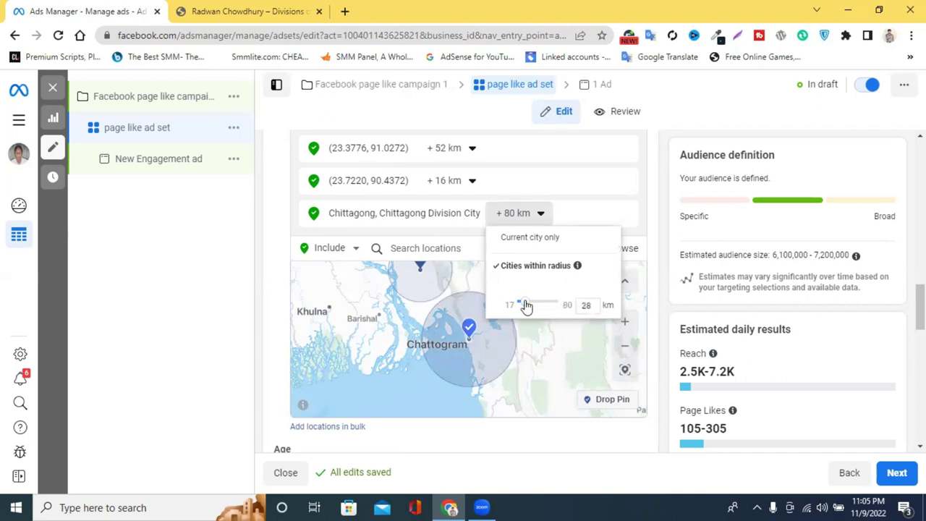
left_click(484, 376)
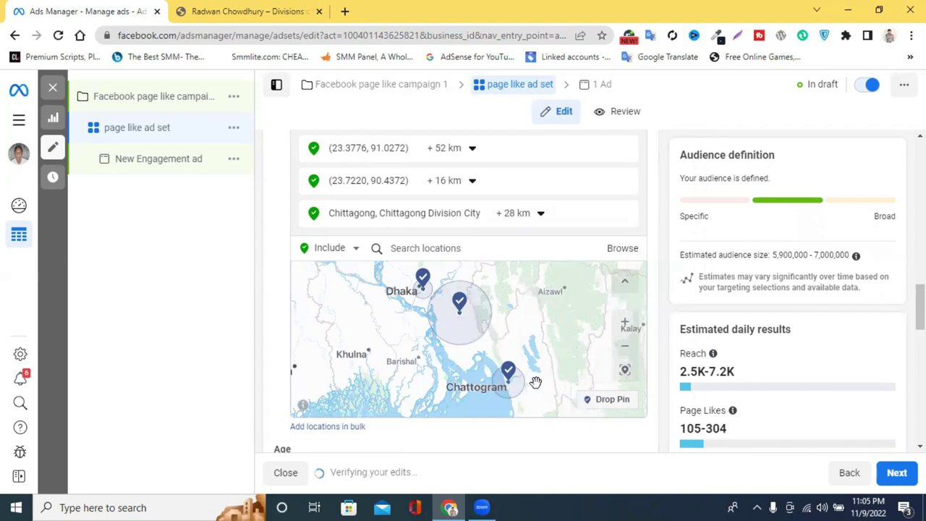
scroll(532, 378, "up", 4)
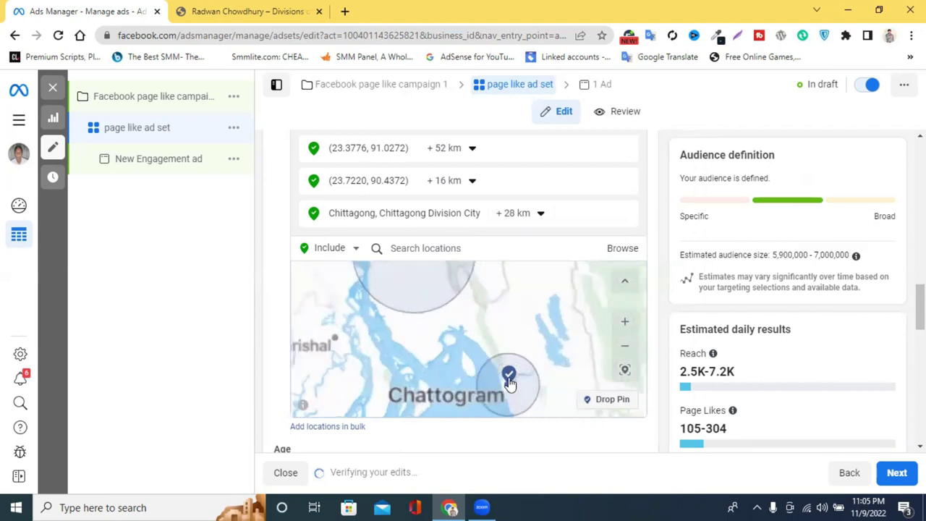
scroll(525, 364, "up", 4)
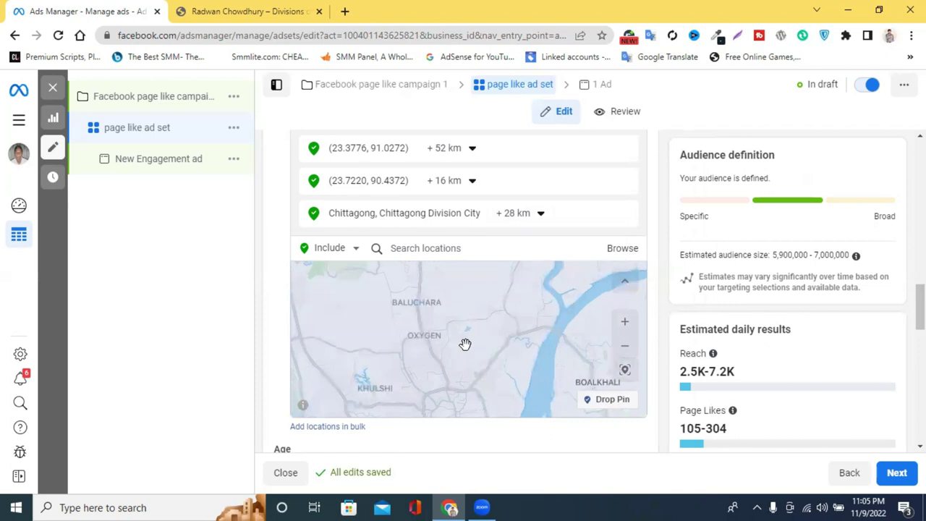
scroll(472, 345, "down", 4)
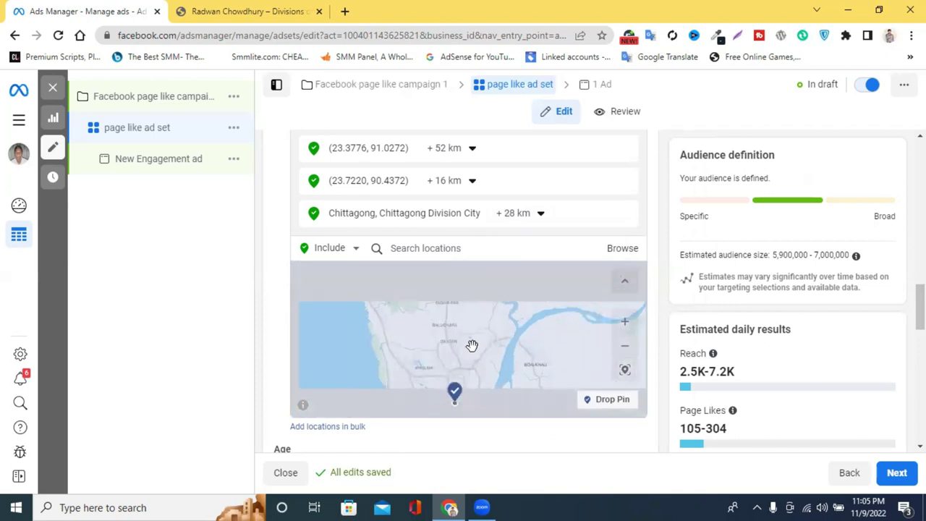
scroll(474, 354, "down", 4)
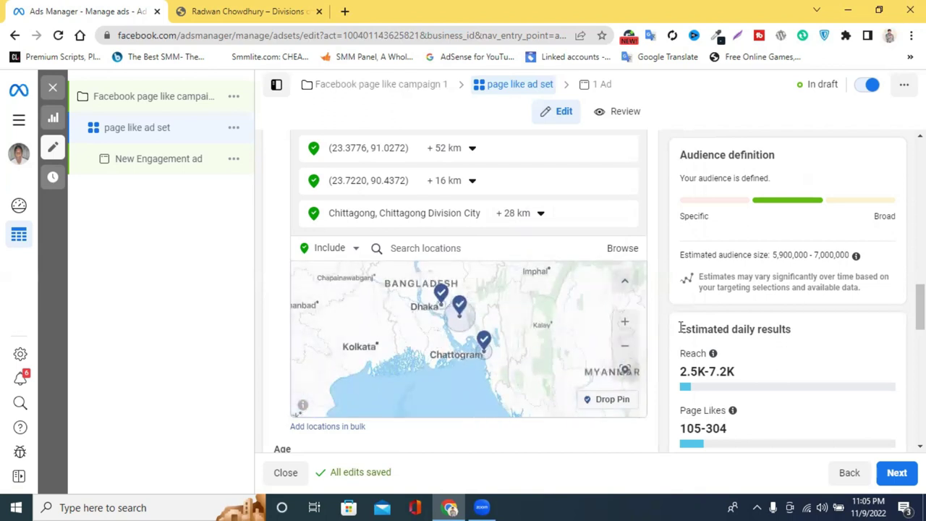
Search the detailed targeting options for "online" and browse the suggested interests.
scroll(680, 327, "down", 3)
scroll(466, 323, "down", 4)
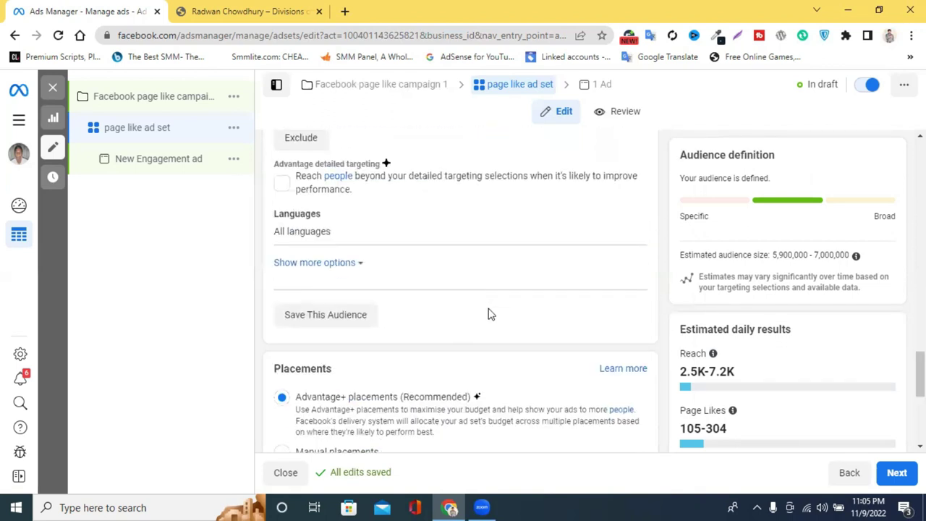
scroll(434, 267, "up", 2)
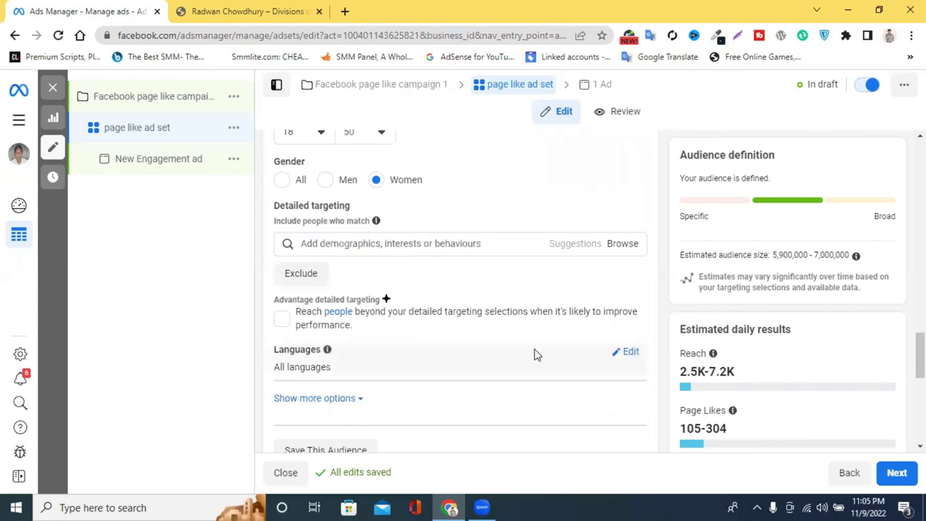
scroll(345, 272, "up", 1)
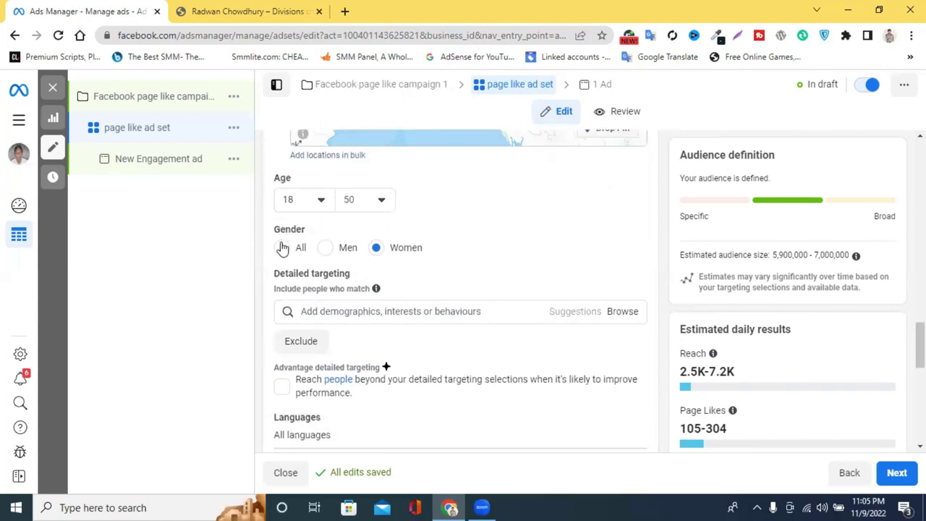
left_click(367, 311)
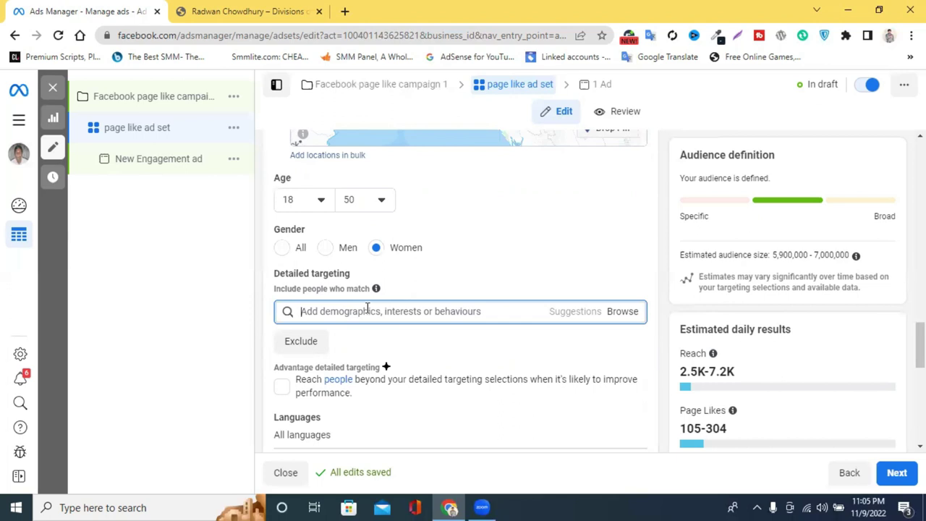
type("s")
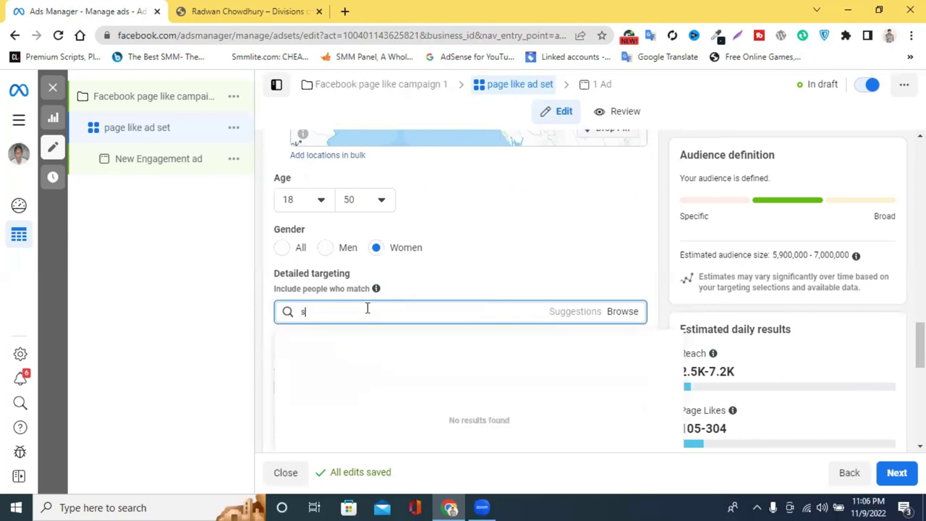
key("BackSpace")
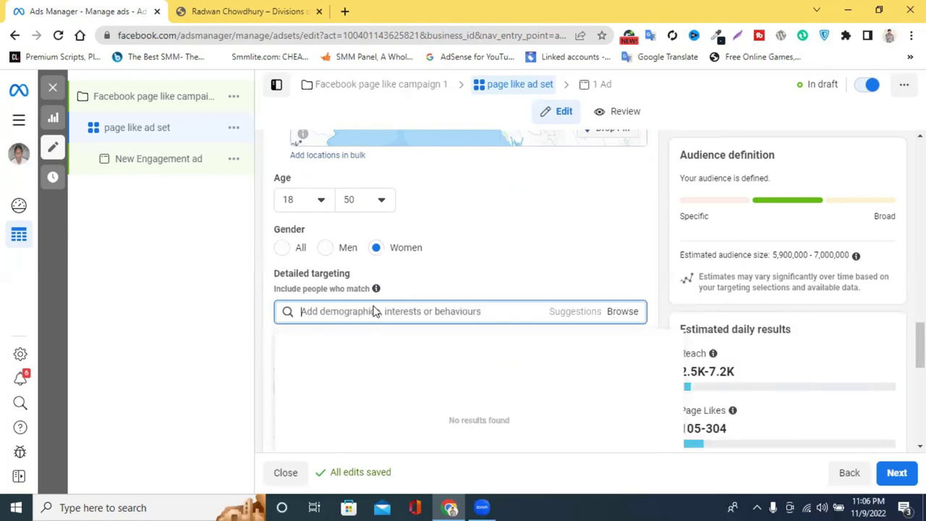
type("online")
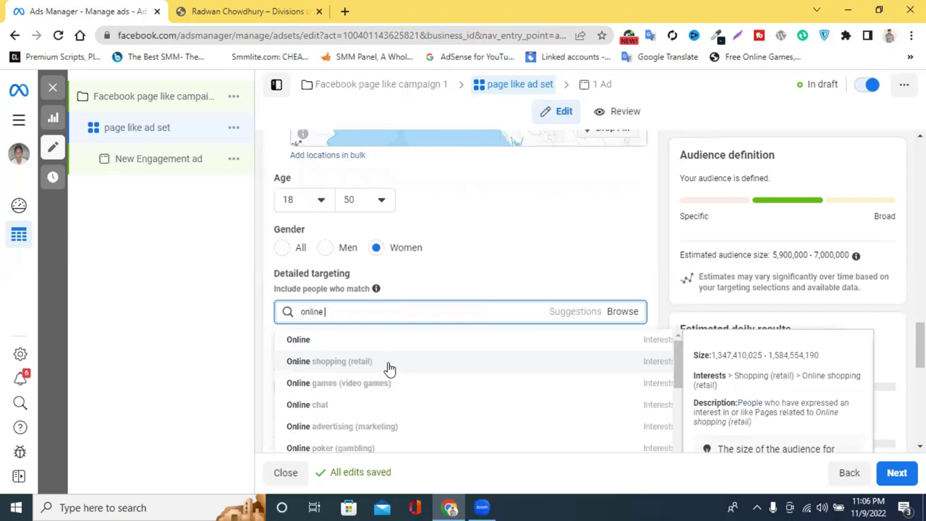
double_click(340, 314)
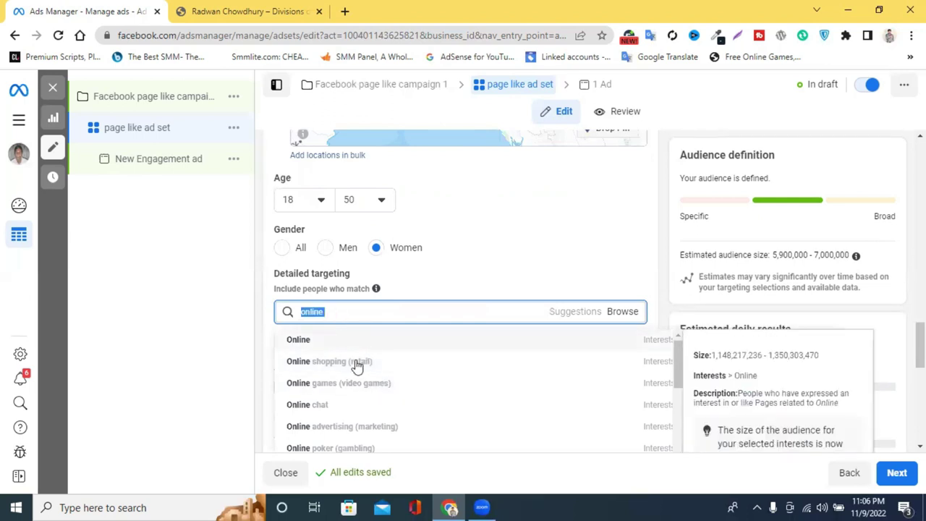
scroll(347, 367, "down", 3)
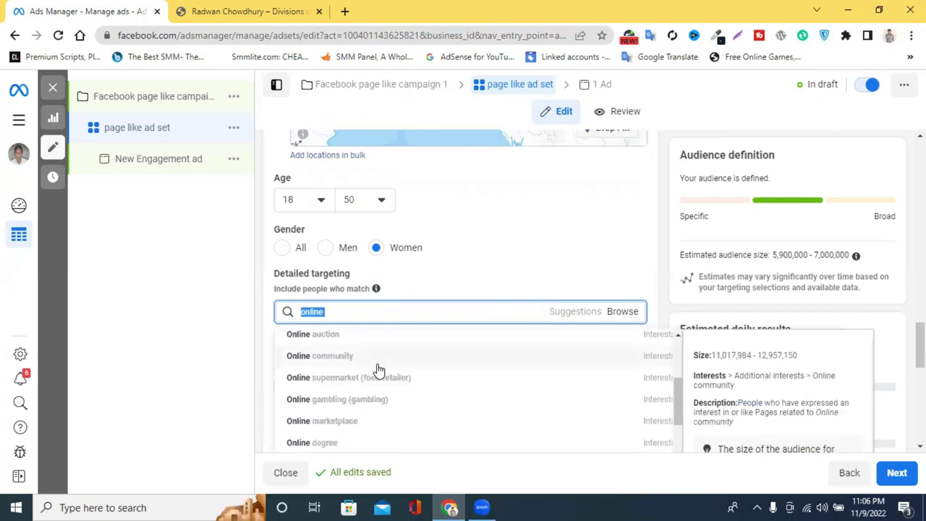
scroll(408, 364, "up", 3)
Search the detailed targeting options for "online shop" and review the suggested interests.
left_click(342, 311)
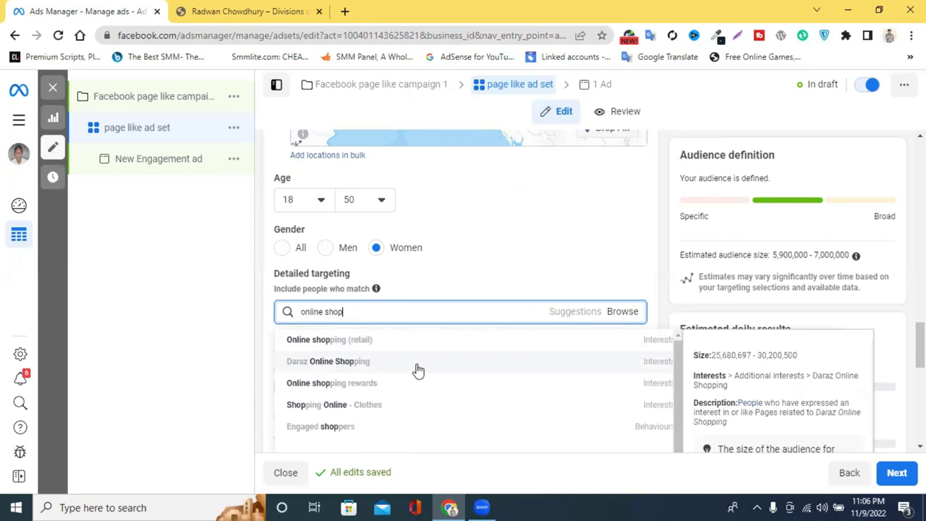
scroll(850, 242, "down", 2)
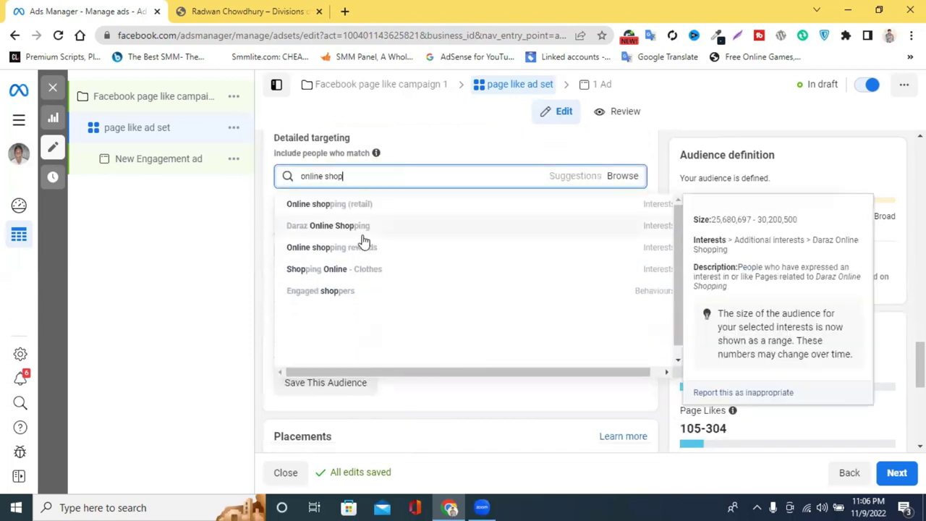
triple_click(343, 176)
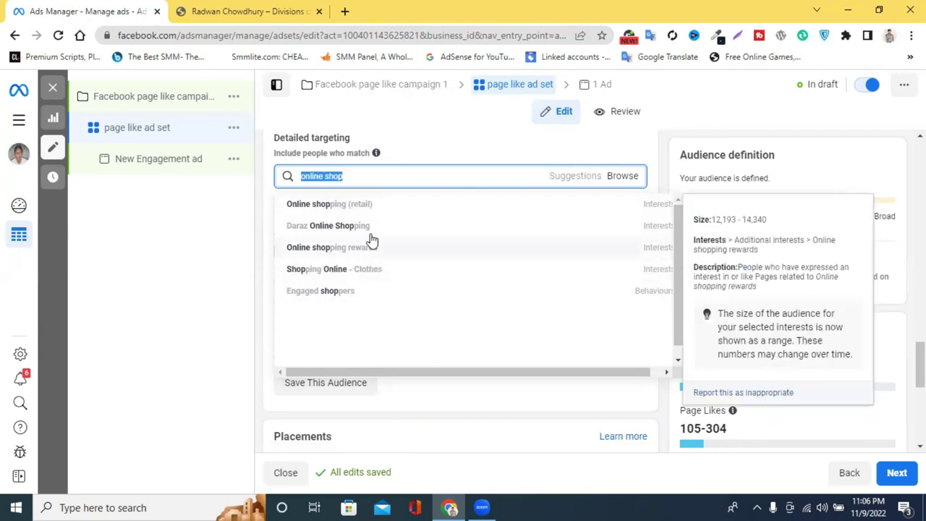
Search the detailed targeting options for "game" instead, and dismiss the suggestions without selecting any.
triple_click(360, 174)
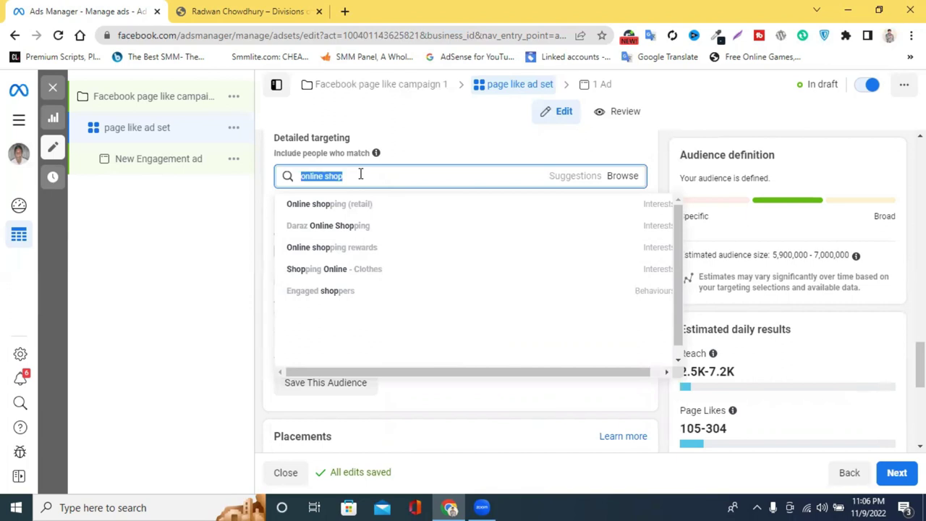
key("BackSpace")
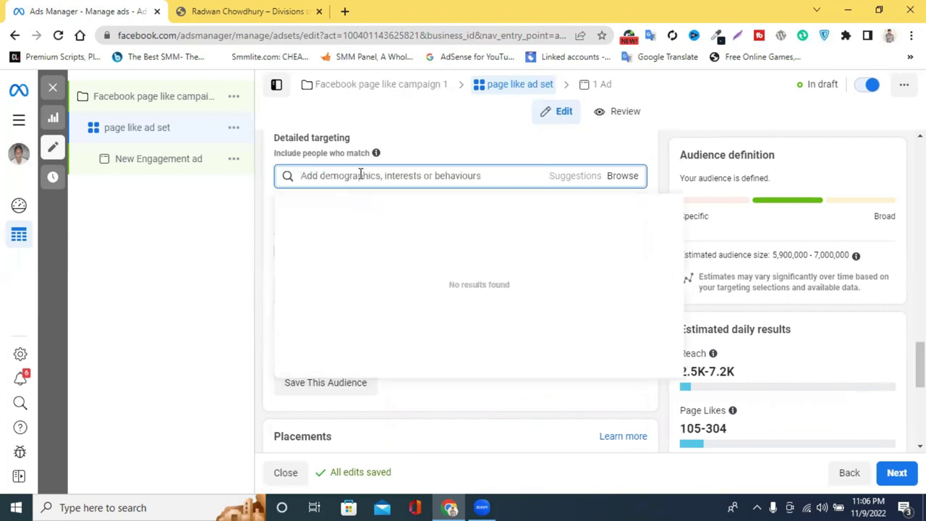
type("game")
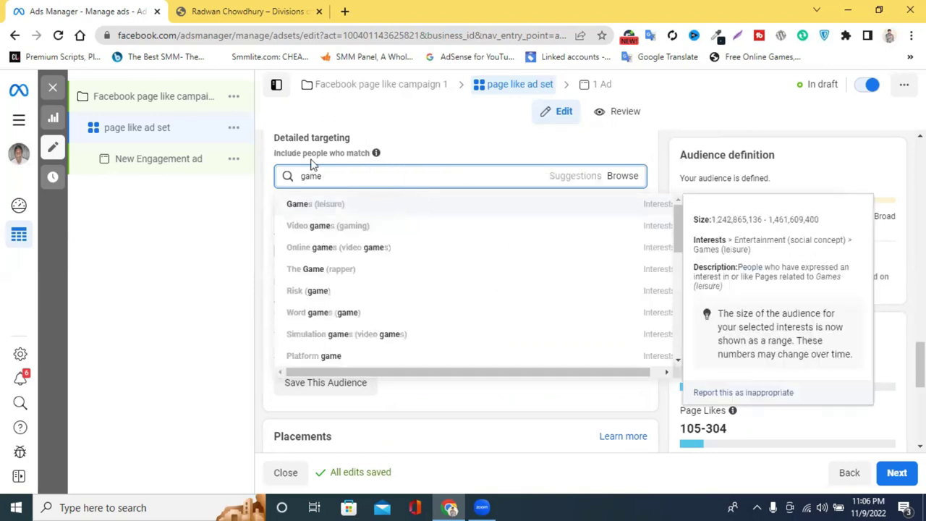
left_click_drag(277, 138, 459, 272)
scroll(511, 217, "down", 1)
left_click(511, 217)
scroll(509, 221, "down", 3)
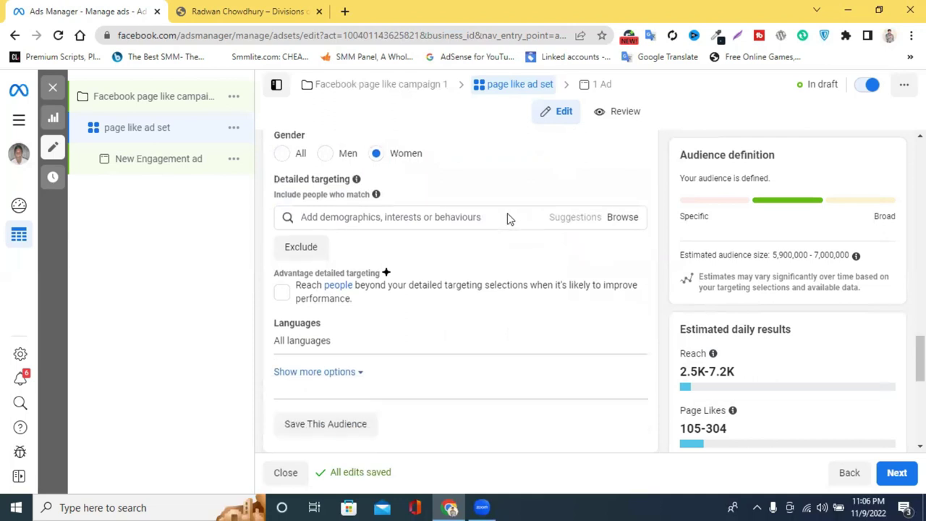
Search the detailed targeting options for "online game", browse the suggested interests and behaviours, and shorten the search term to "game".
scroll(499, 232, "up", 3)
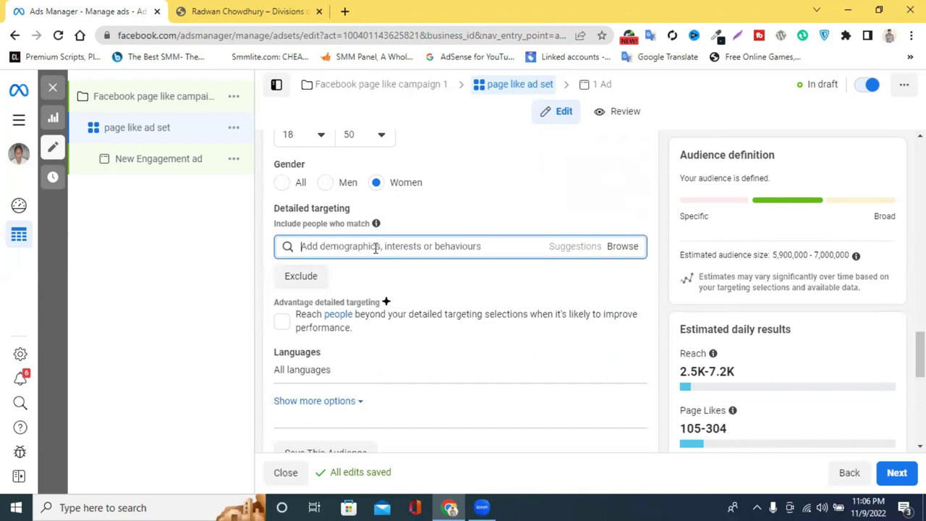
type("online game")
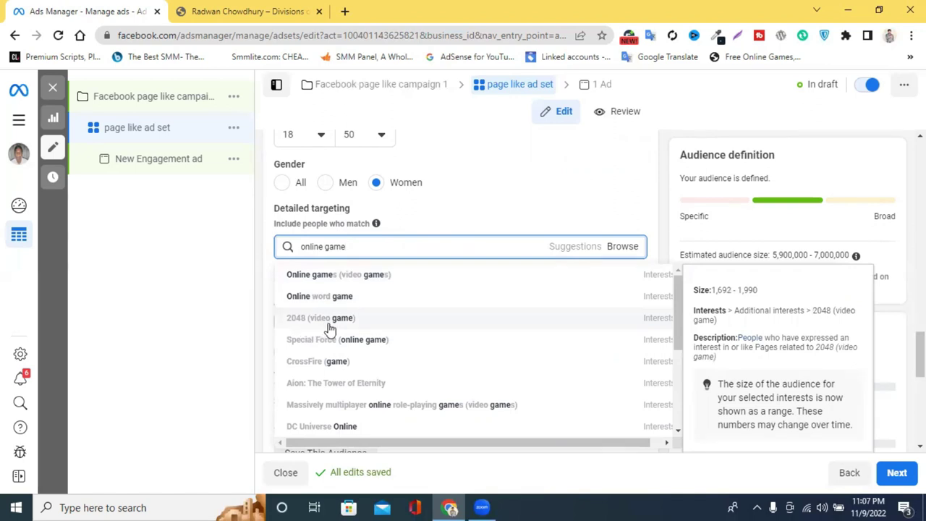
scroll(373, 358, "down", 3)
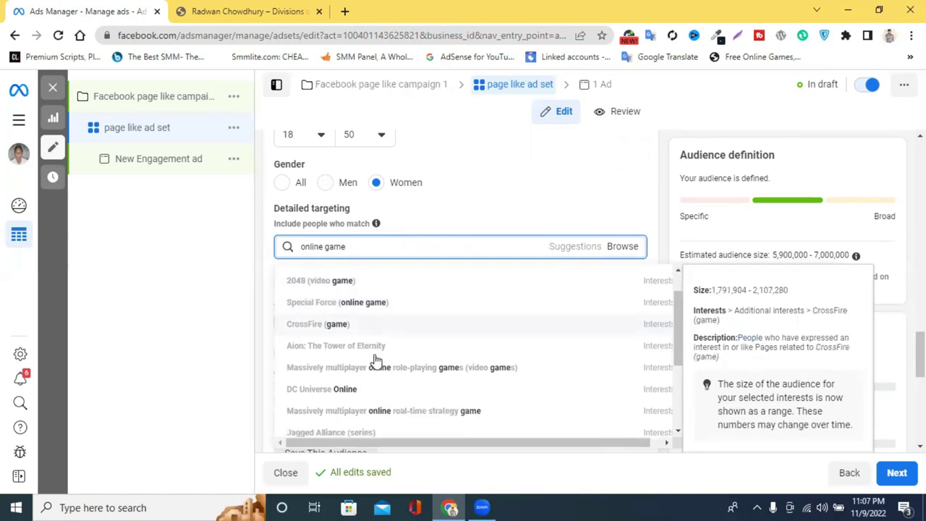
scroll(382, 333, "down", 3)
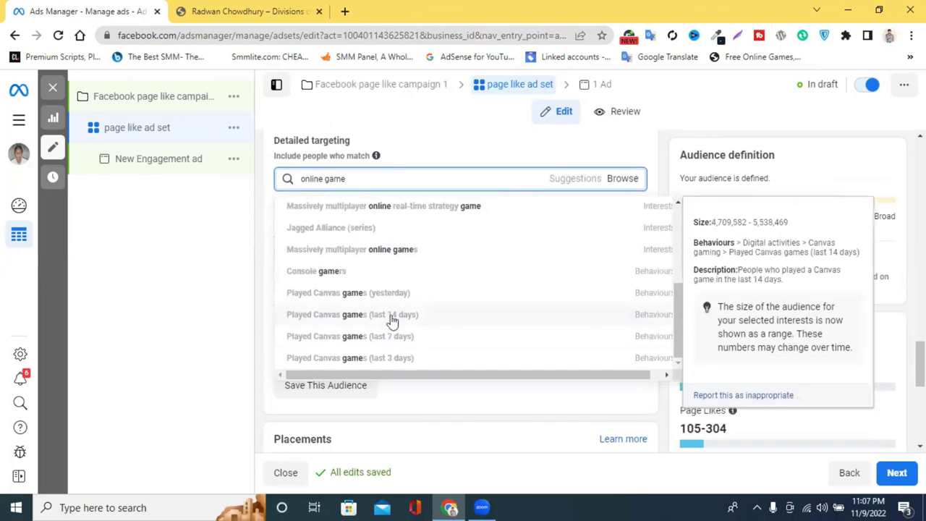
scroll(383, 302, "up", 5)
double_click(324, 178)
key("BackSpace")
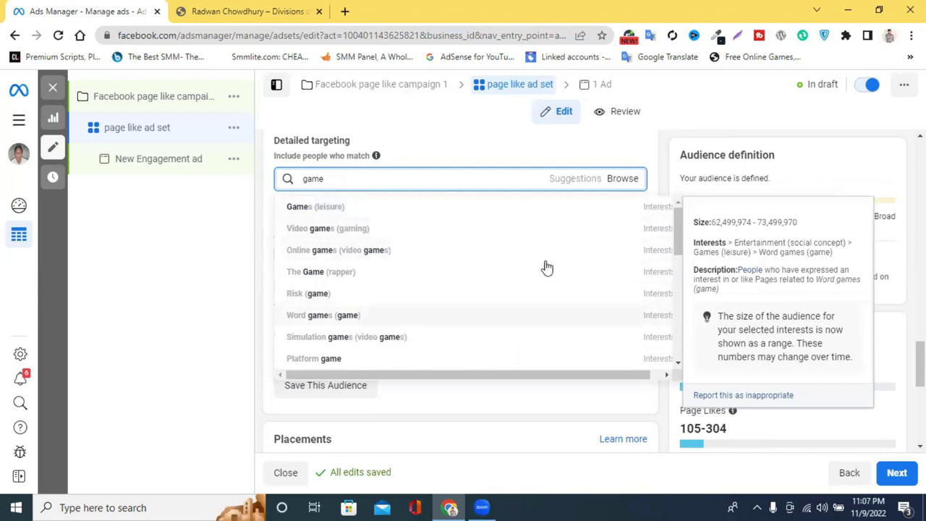
Clear the detailed targeting search and browse the subcategories under Demographics.
left_click(578, 180)
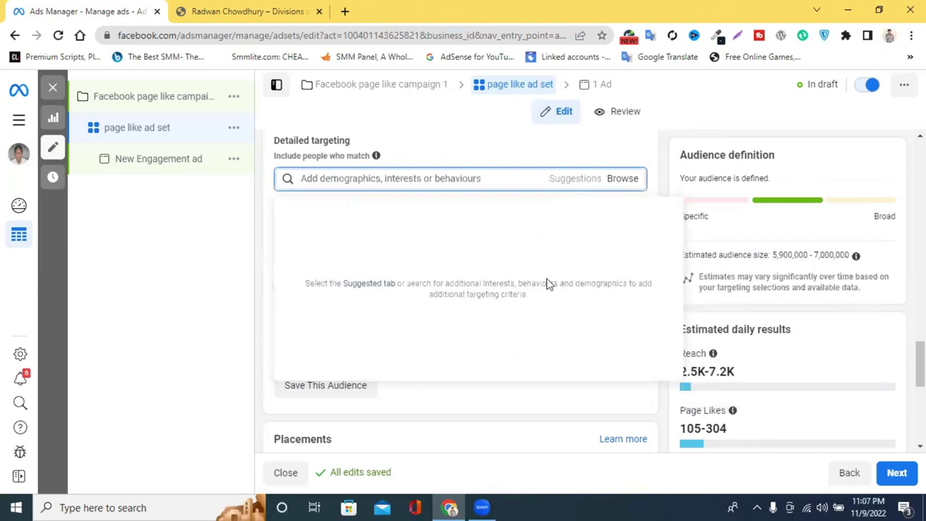
scroll(539, 255, "down", 1)
scroll(539, 255, "up", 2)
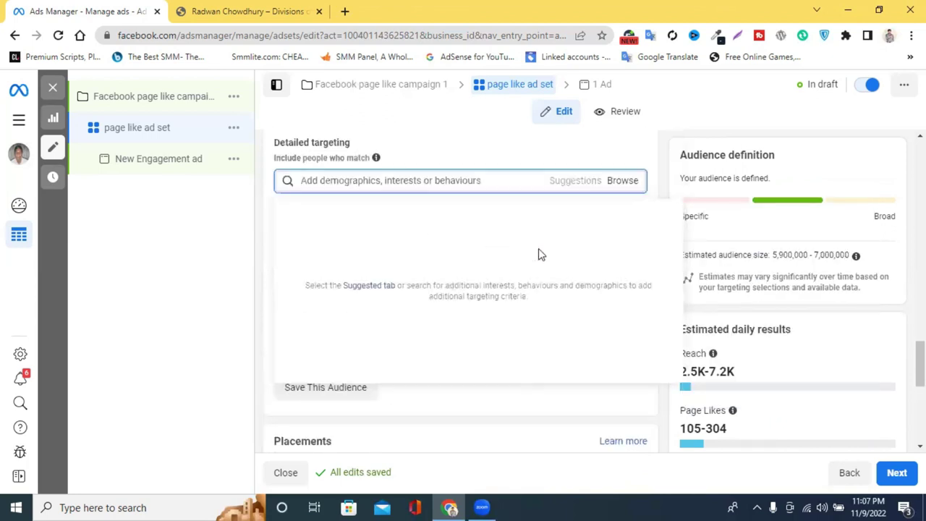
left_click(618, 247)
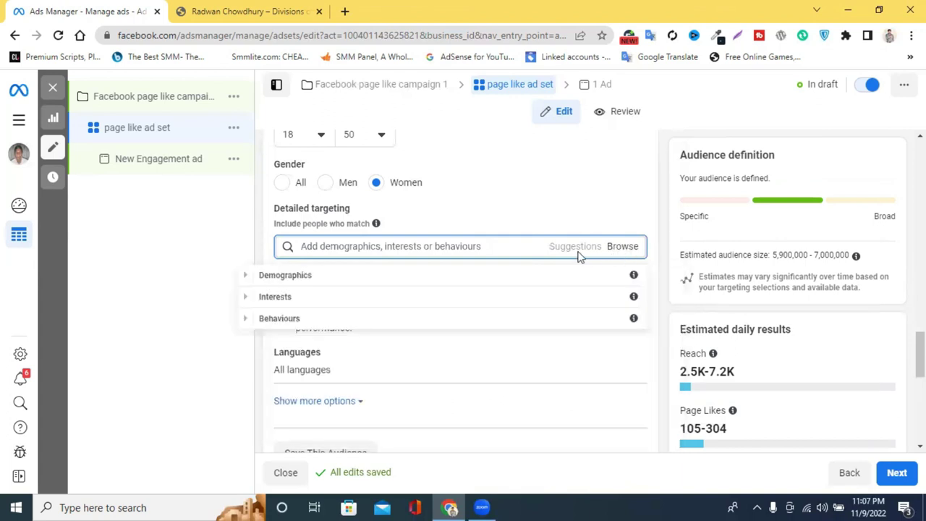
left_click(283, 282)
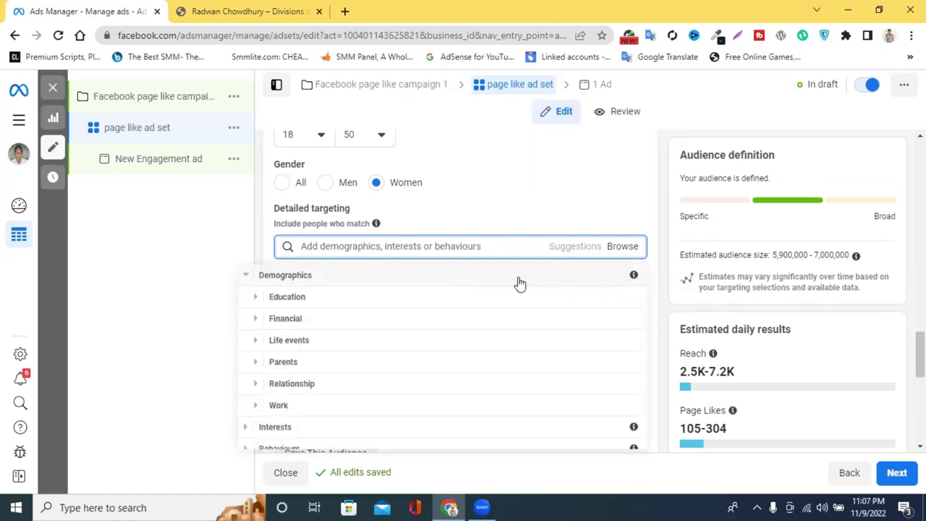
scroll(614, 221, "down", 2)
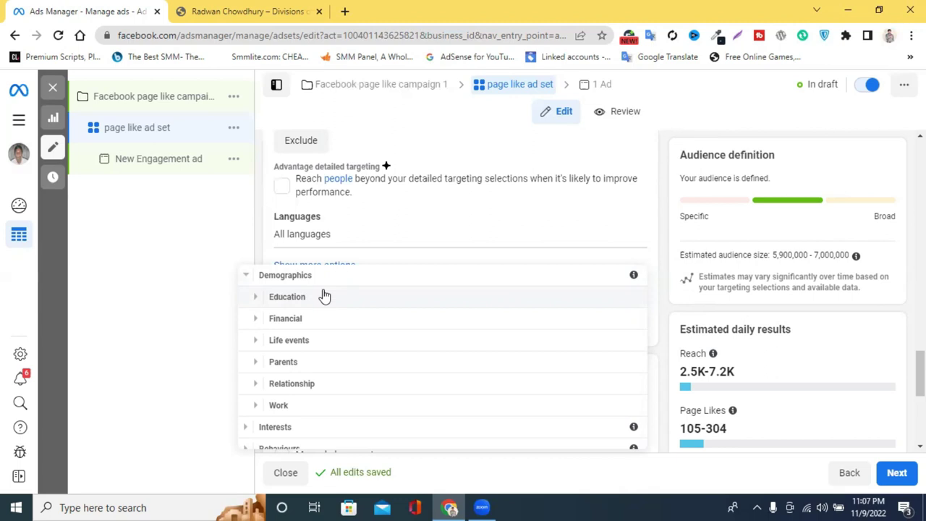
Examine the Education demographics, including the Schools/Universities search, and look over the remaining targeting categories.
left_click(296, 304)
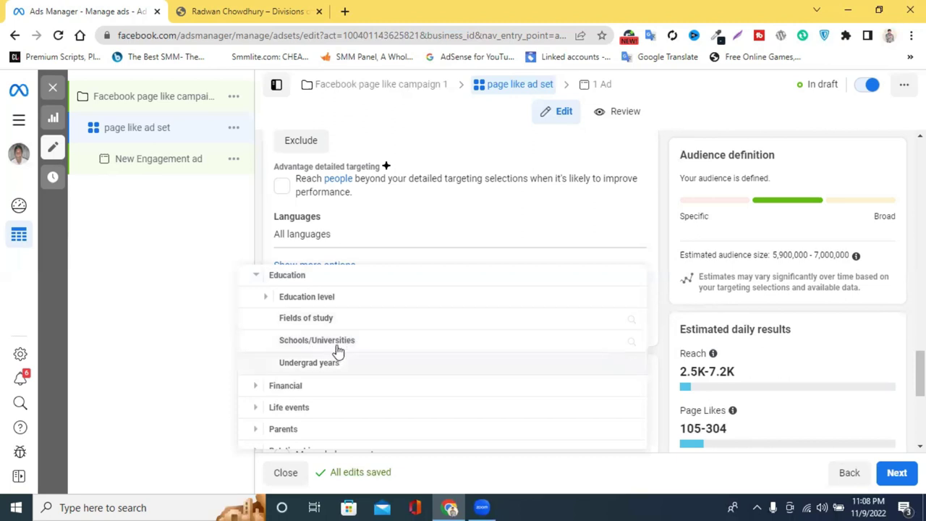
left_click(377, 343)
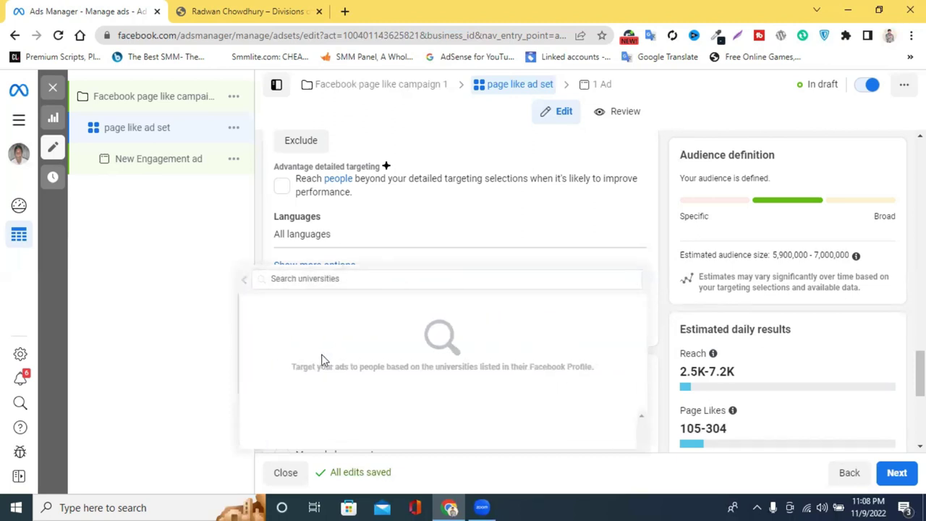
left_click(243, 281)
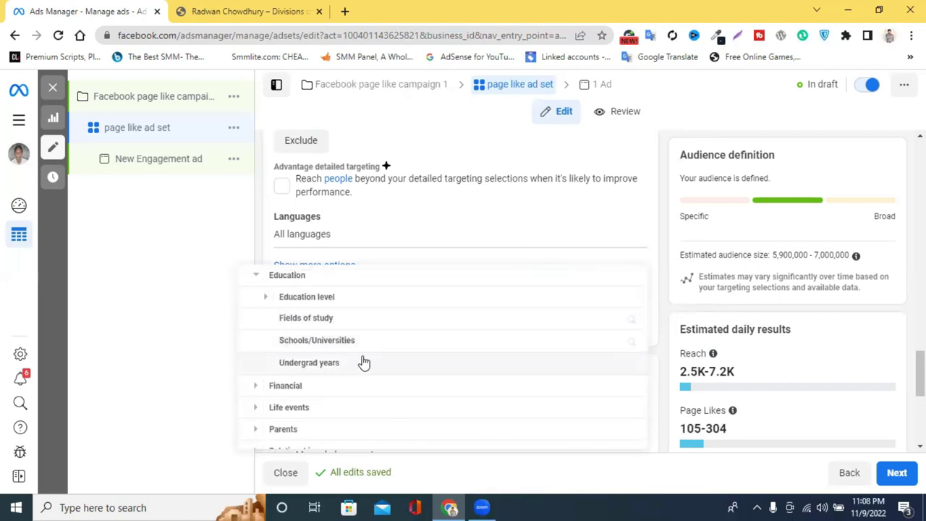
scroll(365, 362, "down", 1)
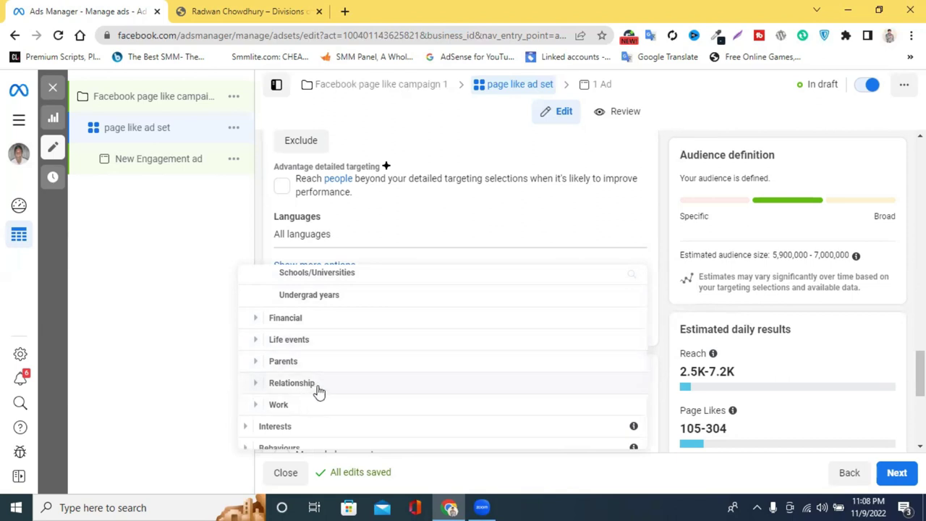
scroll(396, 379, "down", 1)
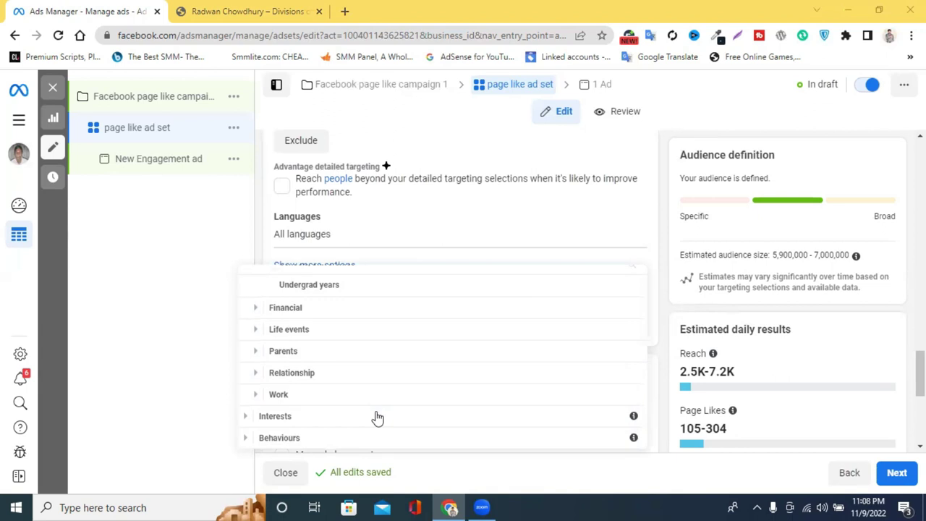
Examine the Mobile Device User and Travel options under Behaviours and close the category list.
left_click(295, 438)
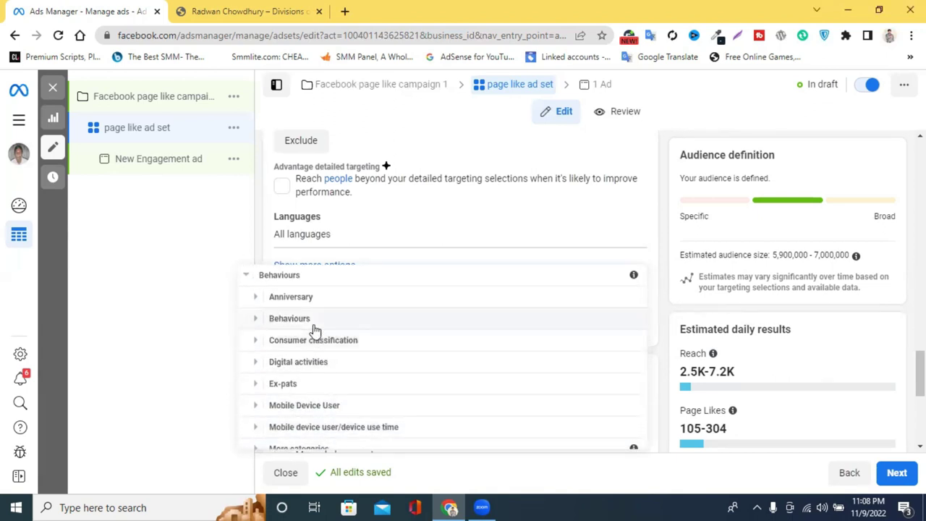
left_click(308, 409)
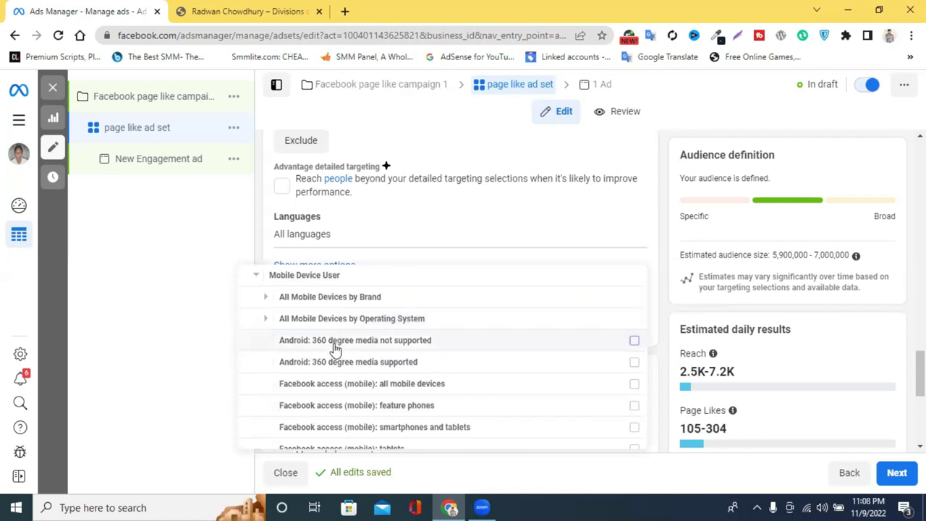
scroll(323, 421, "down", 3)
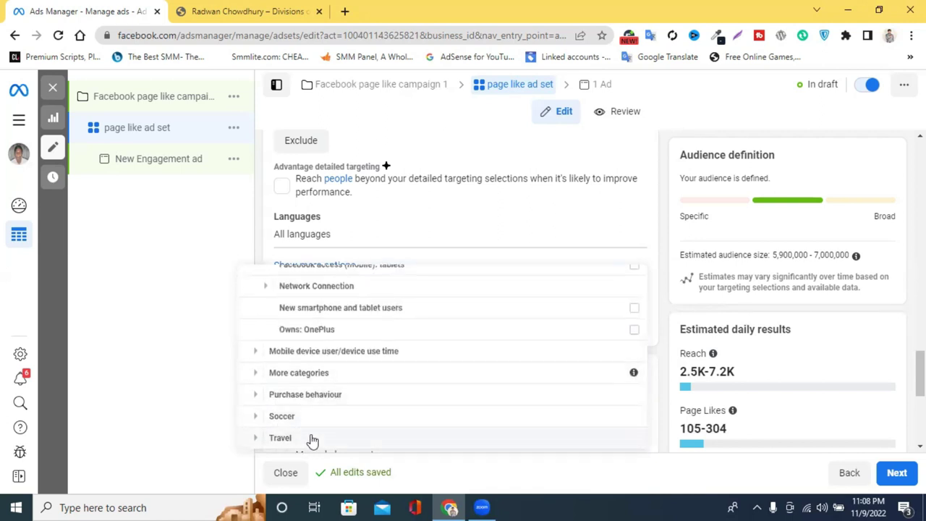
left_click(311, 438)
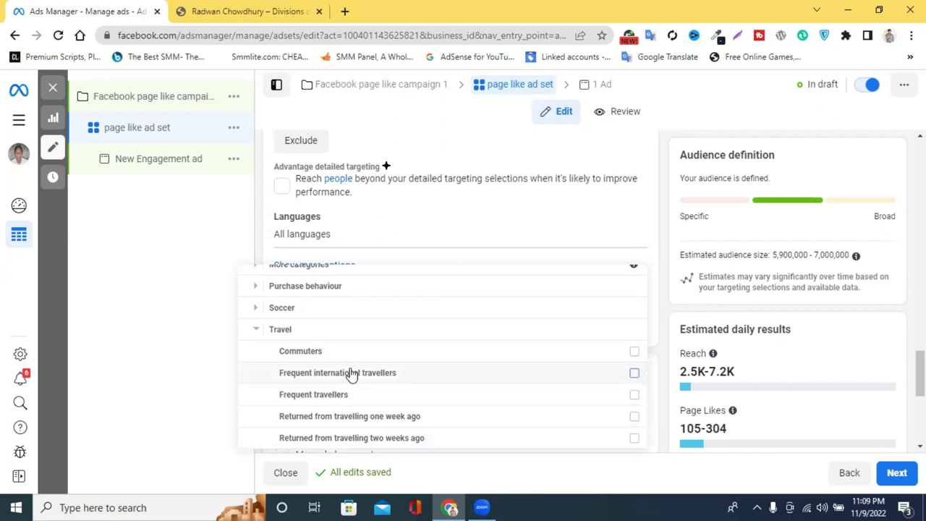
scroll(347, 374, "up", 5)
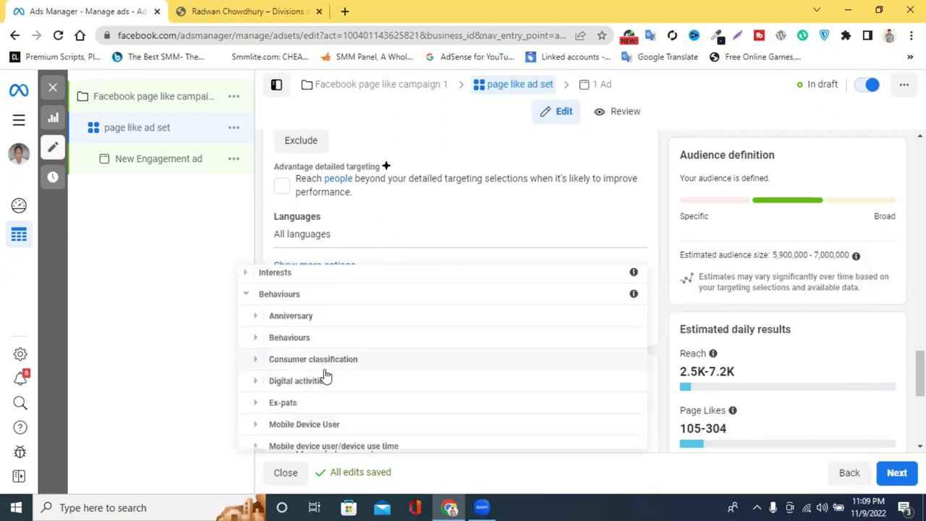
scroll(326, 376, "up", 1)
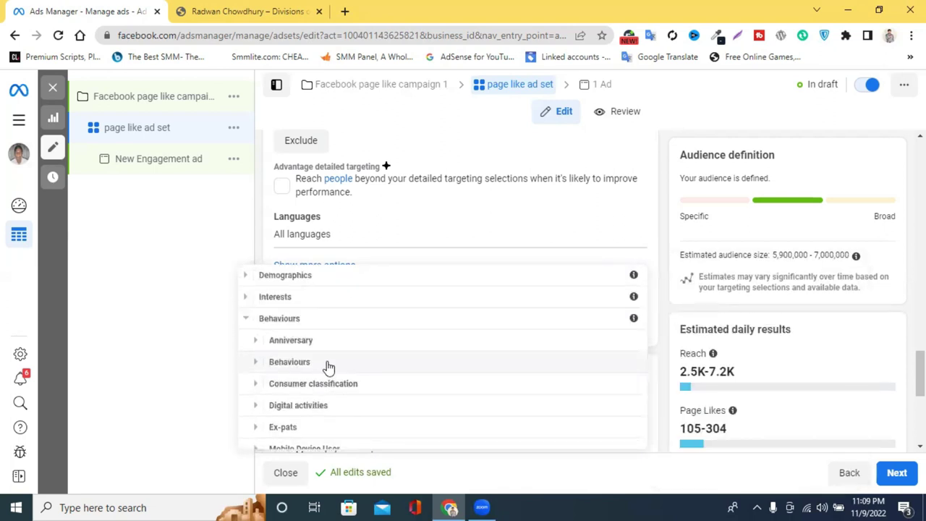
left_click(257, 232)
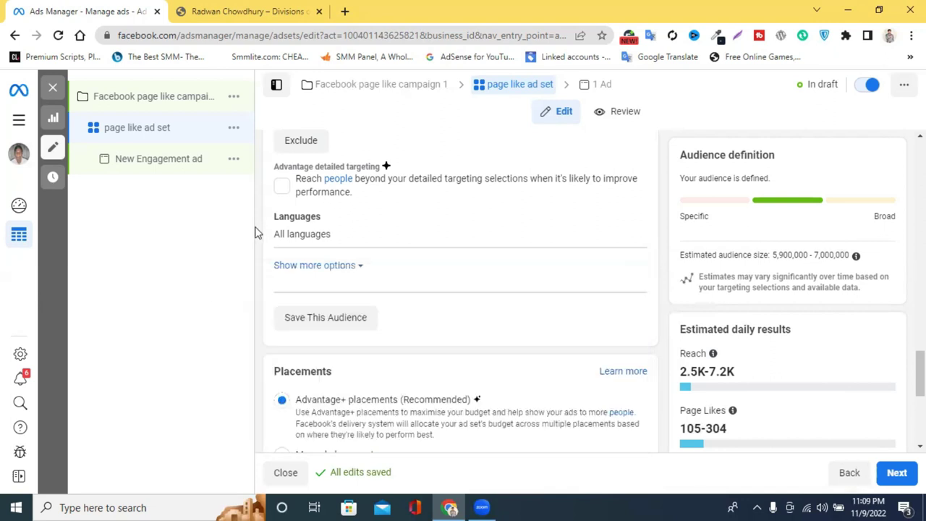
Browse the Interests categories in detailed targeting and expand the Shopping and fashion group.
scroll(386, 279, "up", 3)
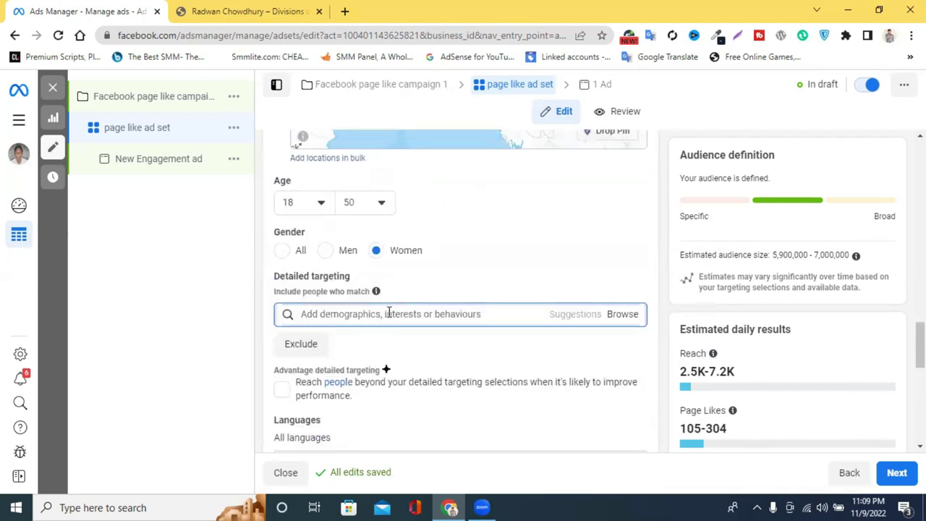
left_click(624, 319)
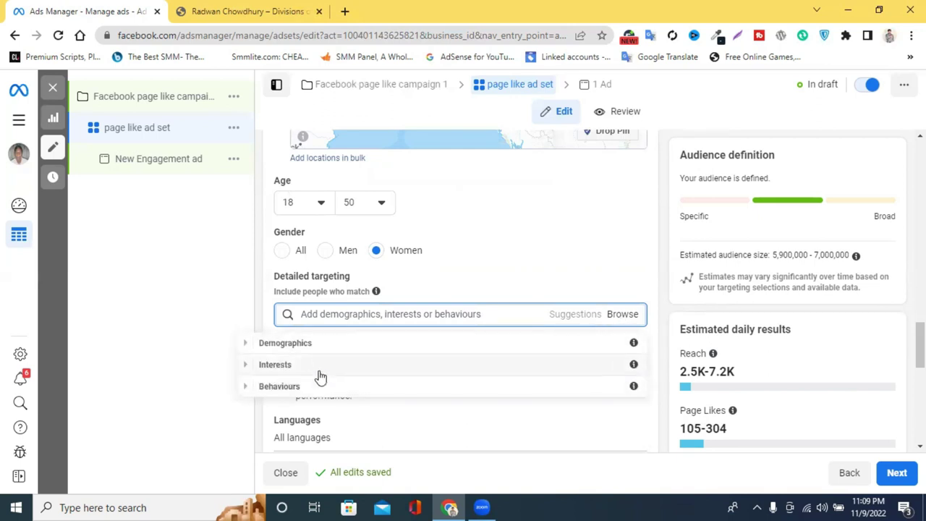
left_click(248, 370)
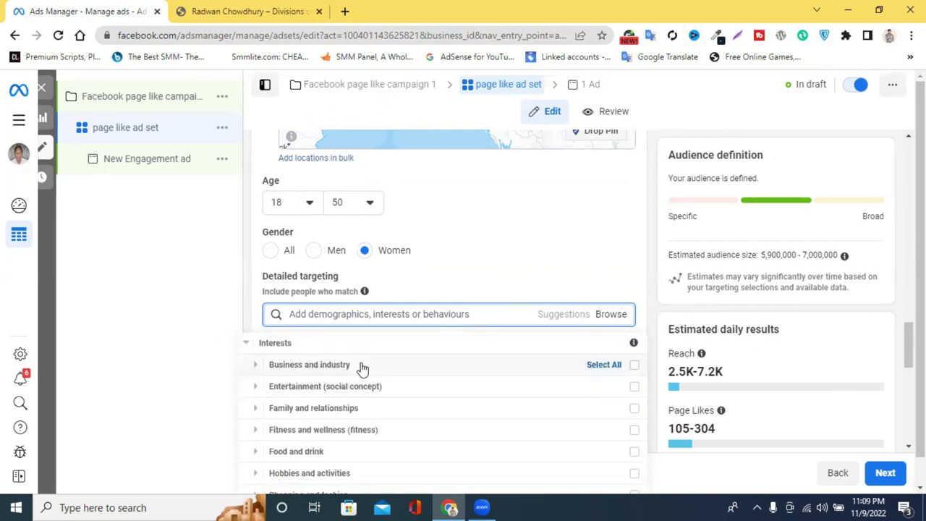
scroll(363, 367, "down", 1)
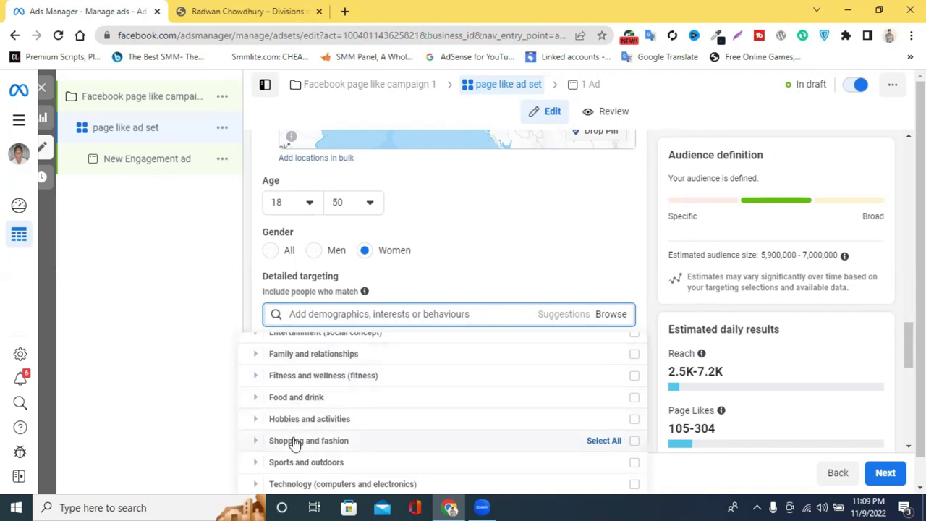
scroll(352, 440, "down", 1)
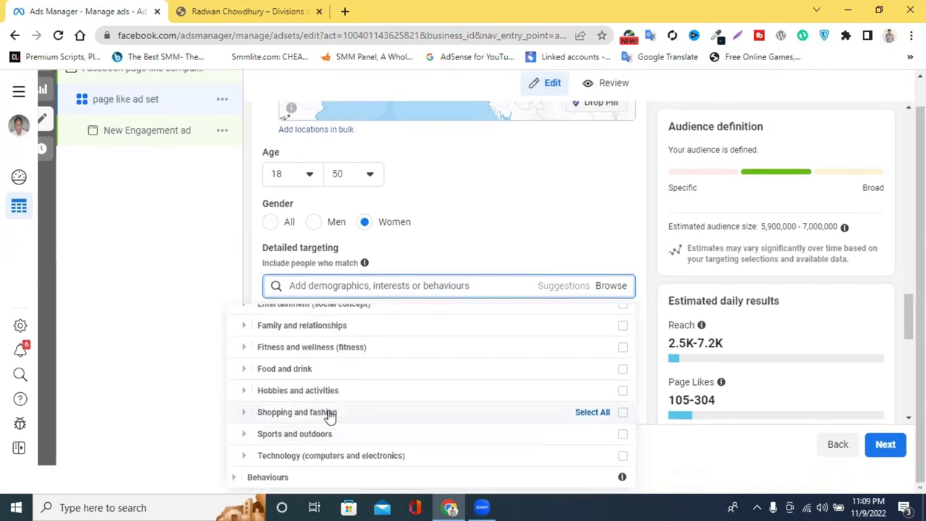
left_click(330, 412)
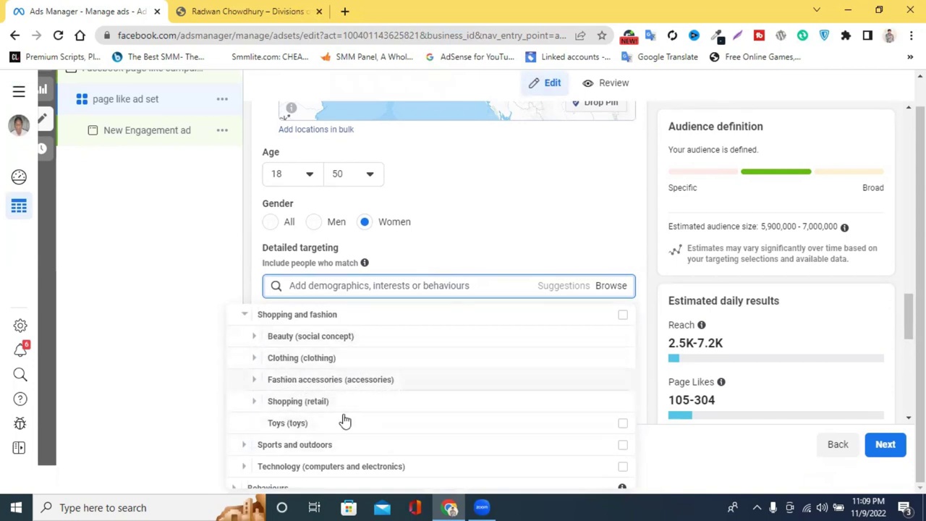
Look over the remaining interest groups in detailed targeting, collapse Interests and close the category list.
scroll(343, 362, "down", 1)
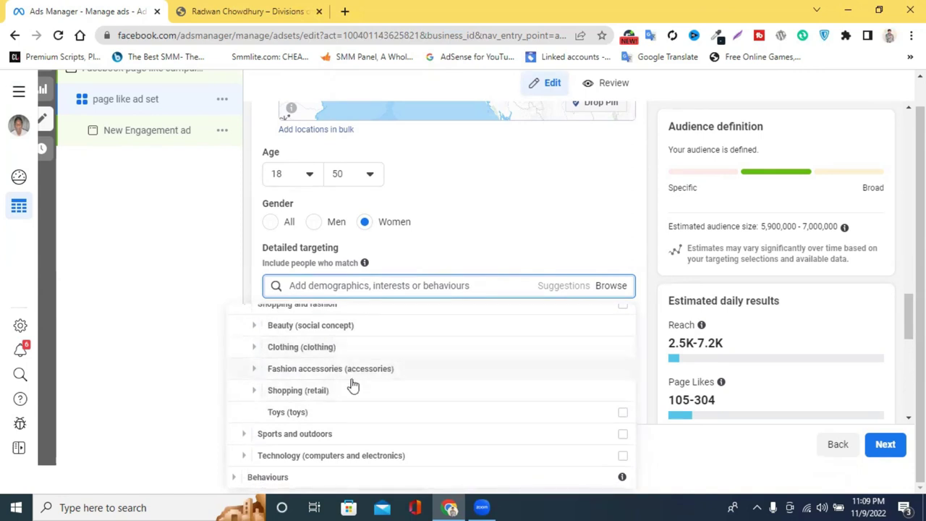
scroll(351, 384, "up", 3)
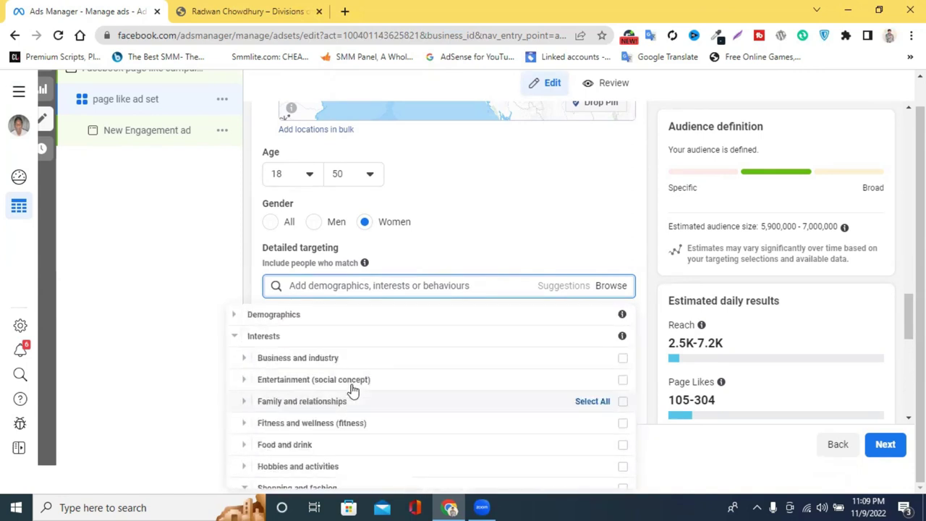
left_click(232, 340)
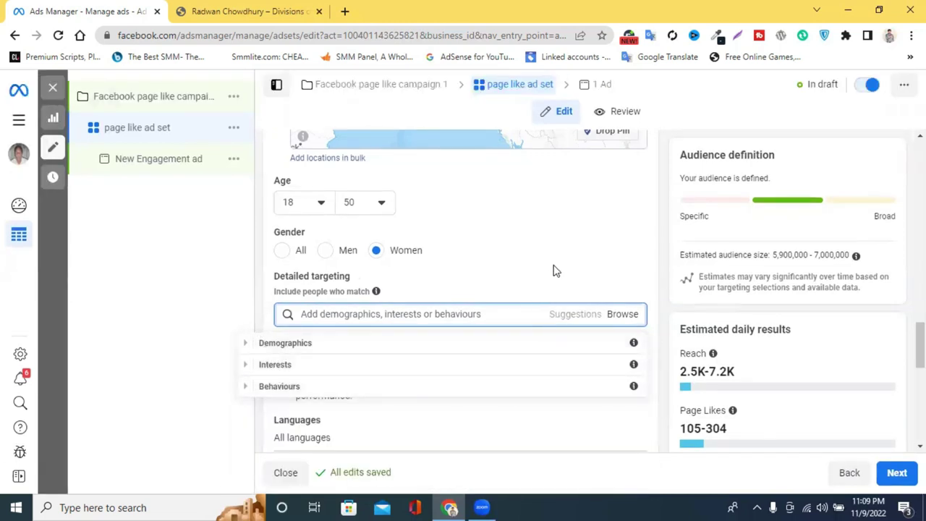
left_click(577, 289)
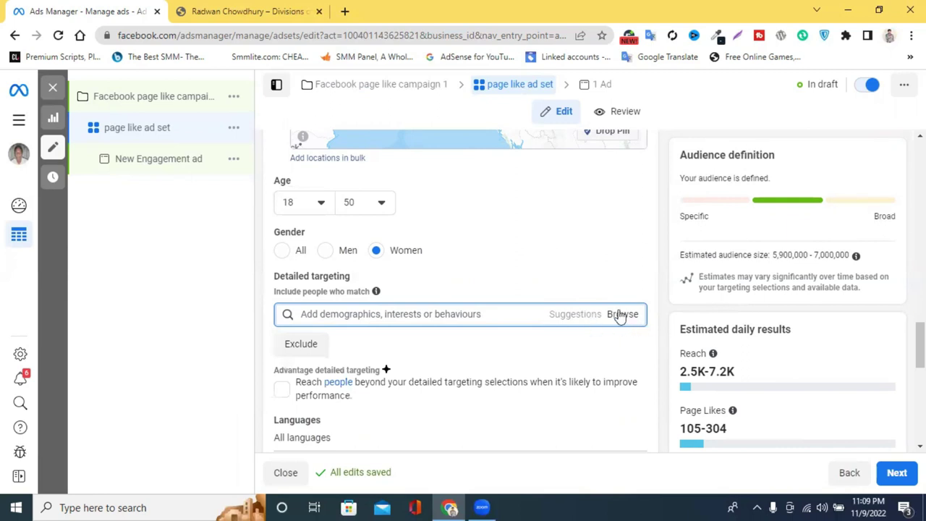
Search detailed targeting for "online" and clear the search term.
scroll(611, 325, "down", 1)
left_click(343, 247)
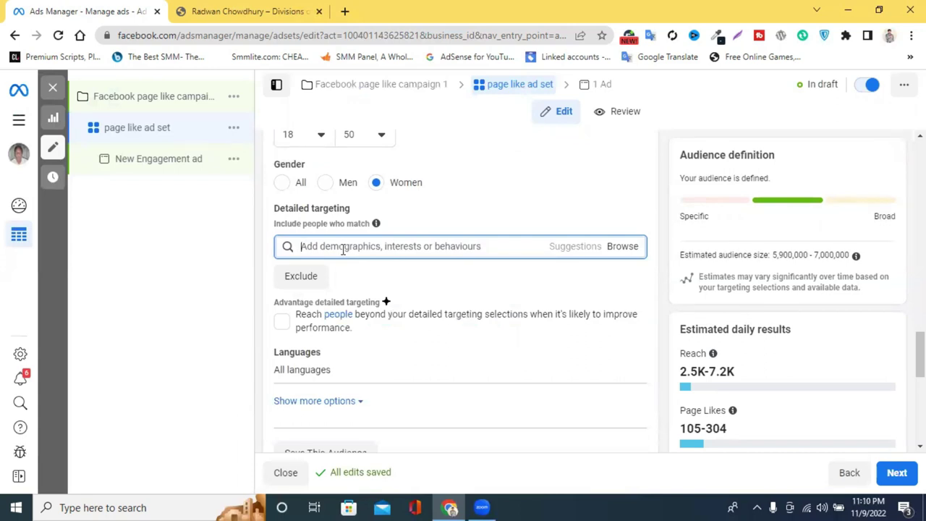
type("online")
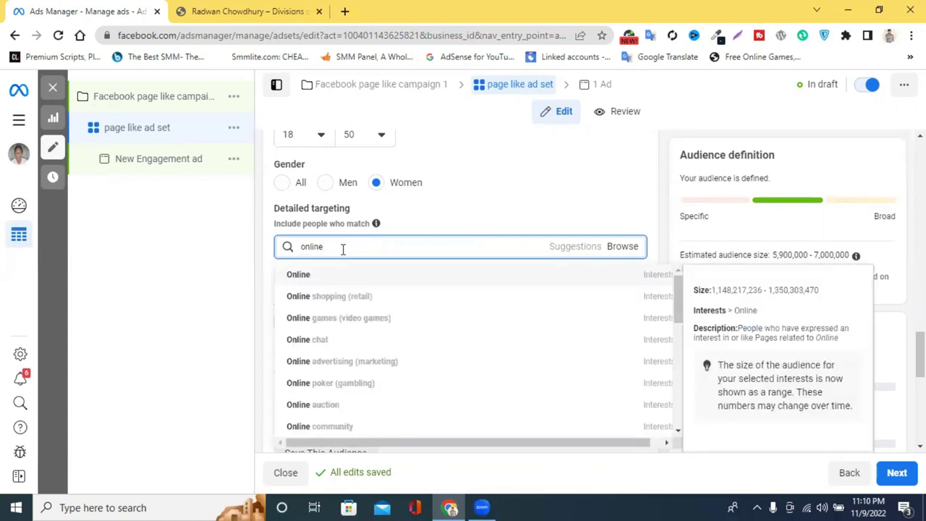
key("BackSpace")
key("BackSpace")
key("BackSpace")
key("BackSpace")
key("BackSpace")
key("BackSpace")
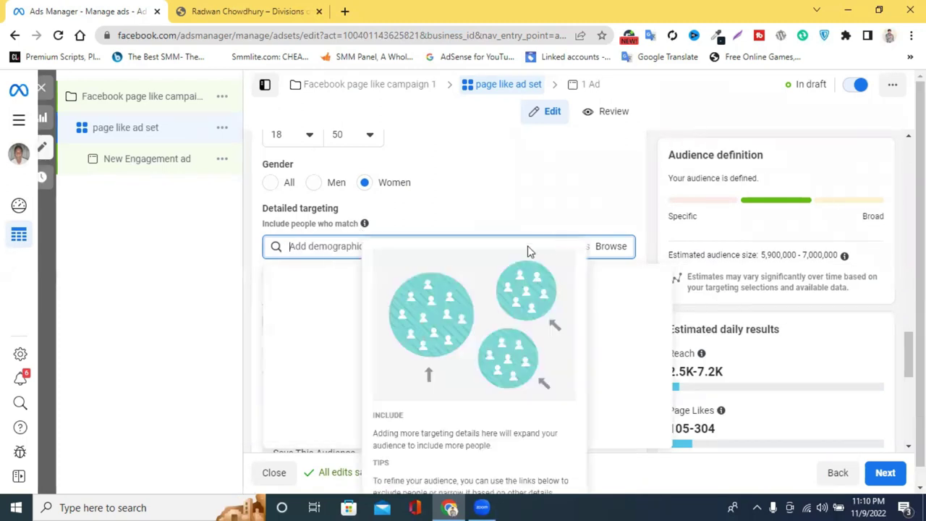
Review the ad set's locations, placements, and optimisation and delivery settings.
scroll(560, 238, "up", 2)
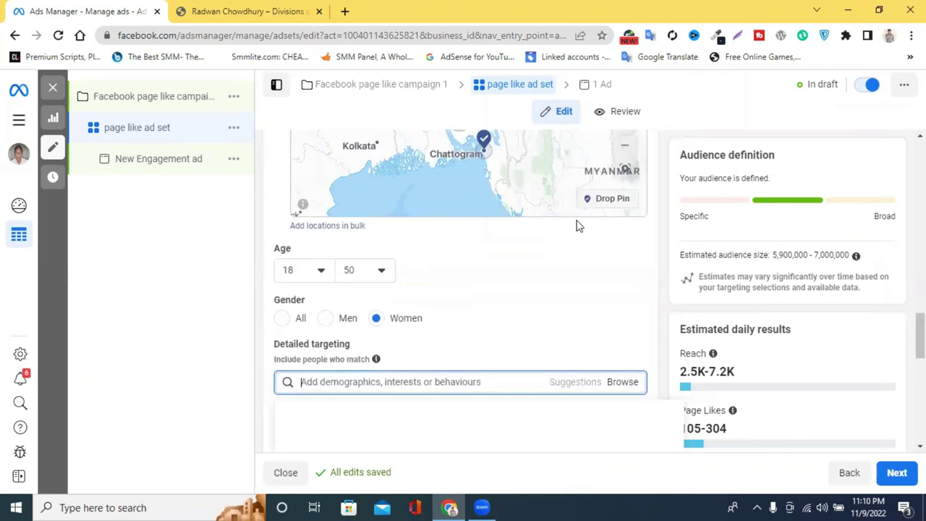
scroll(536, 234, "up", 1)
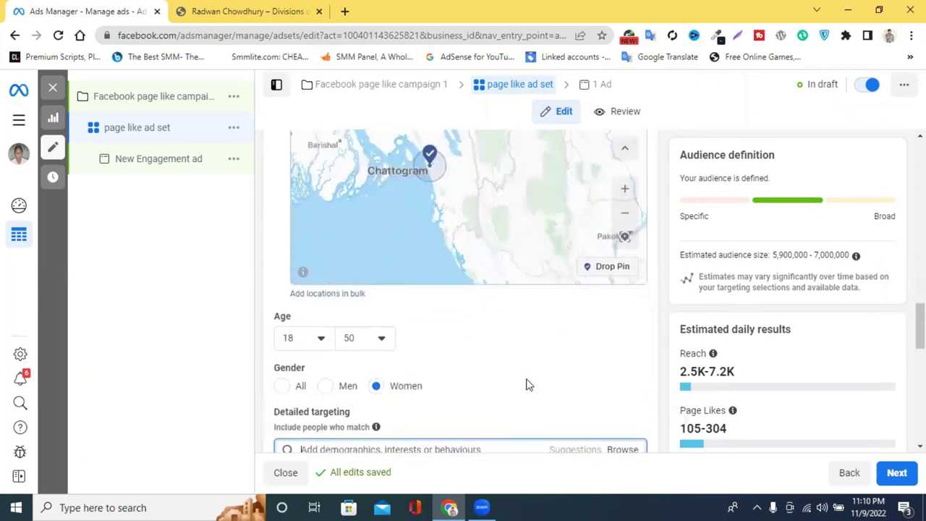
scroll(589, 345, "up", 3)
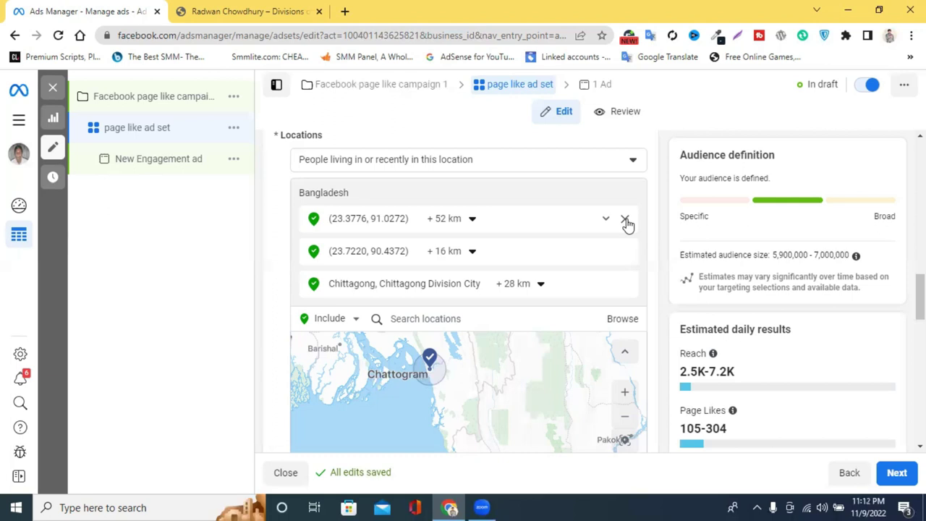
scroll(641, 239, "down", 5)
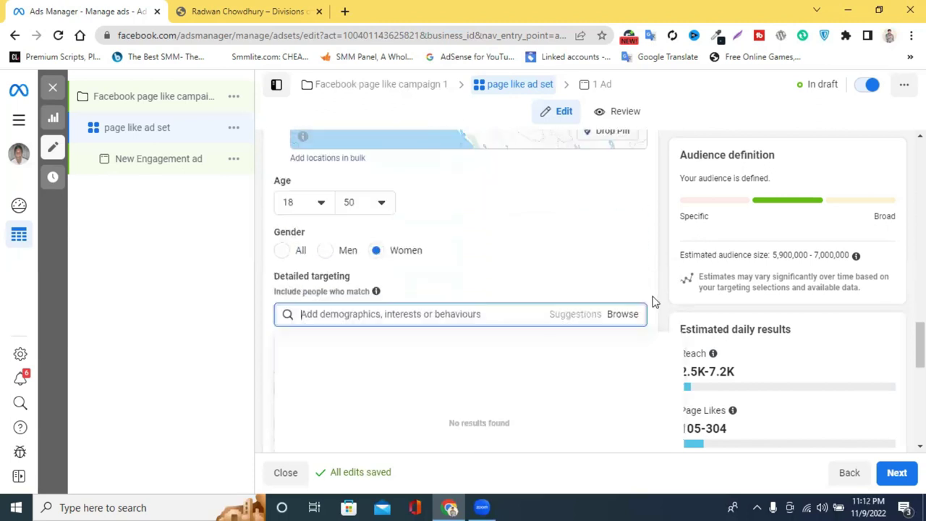
scroll(540, 246, "down", 6)
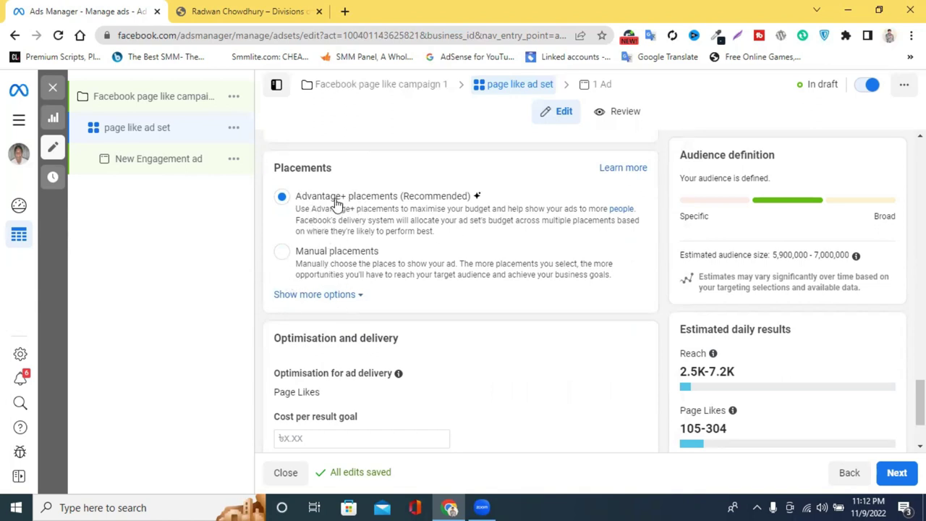
scroll(337, 204, "down", 2)
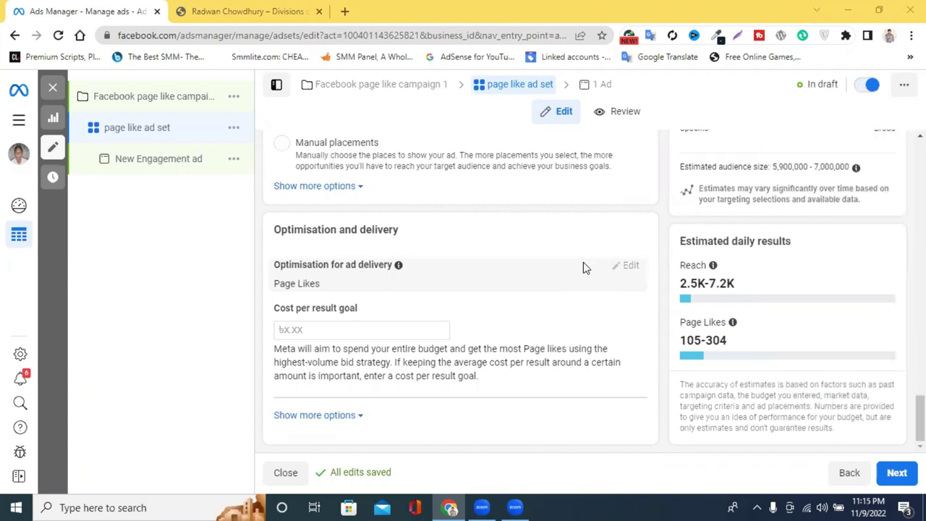
scroll(574, 270, "up", 2)
scroll(574, 270, "down", 2)
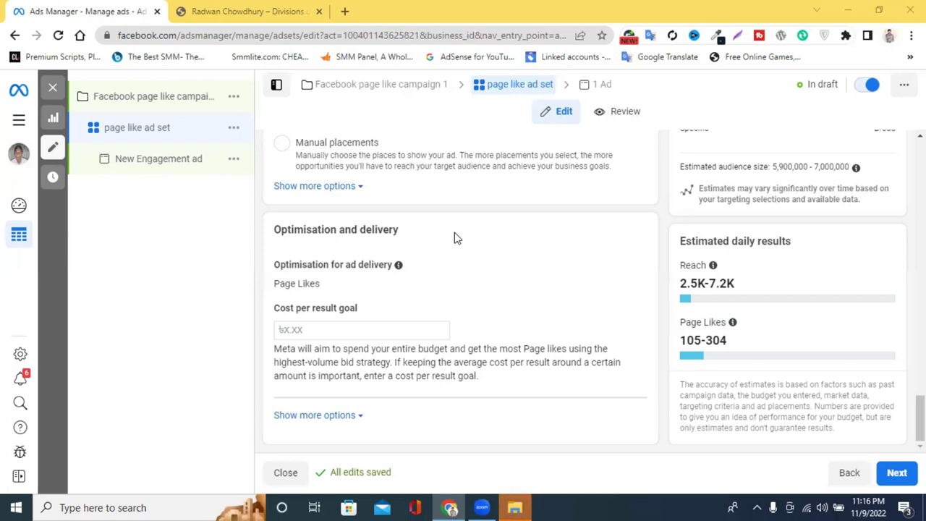
Return to detailed targeting and show its top-level browse categories.
scroll(571, 311, "up", 10)
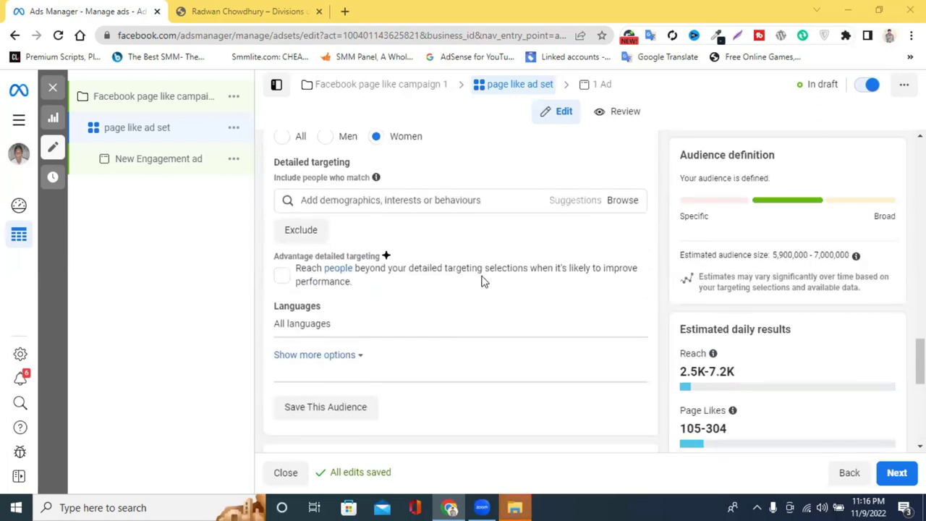
scroll(482, 282, "down", 3)
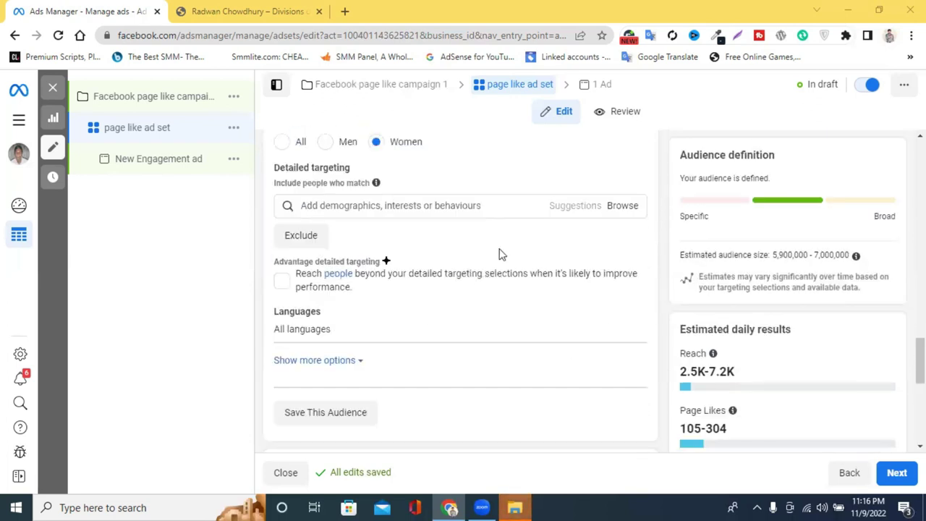
left_click(410, 205)
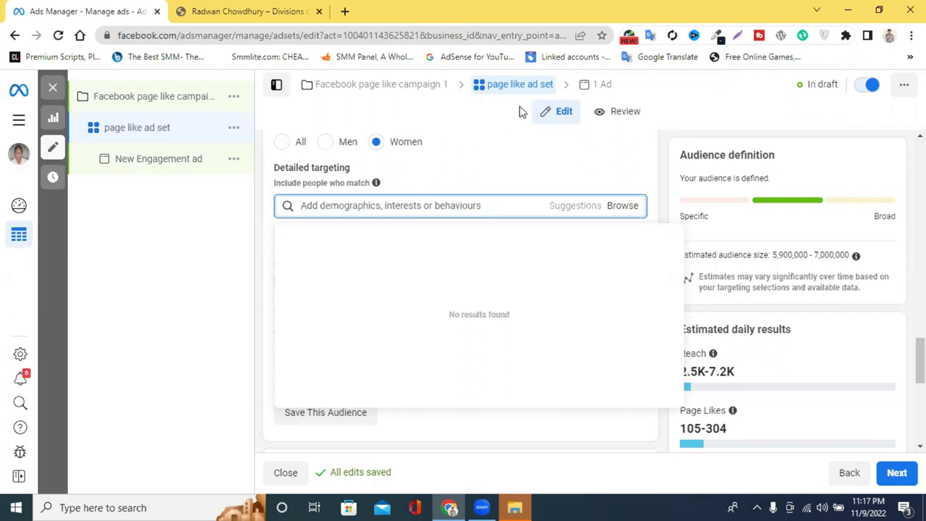
left_click(631, 207)
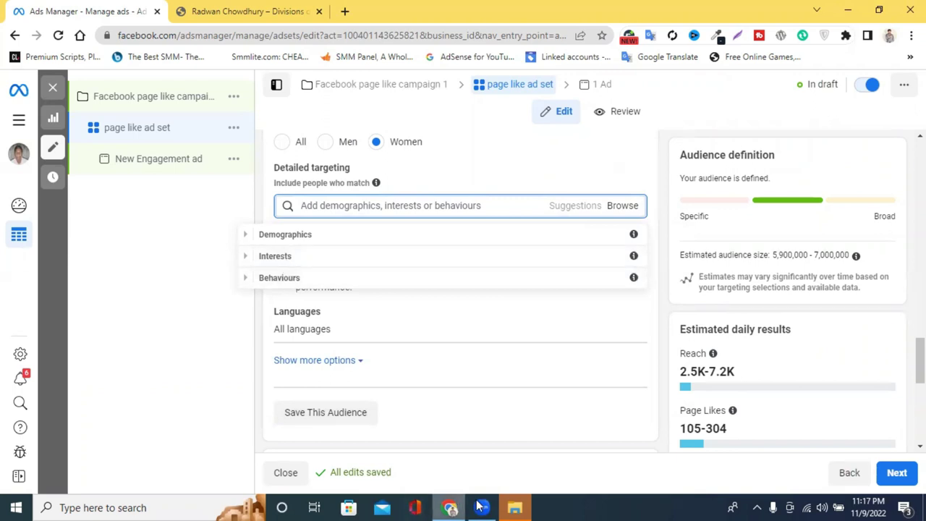
Check the list of Bangladesh divisions on the reference page, open a blank browser tab and return to Ads Manager.
mouse_move(521, 506)
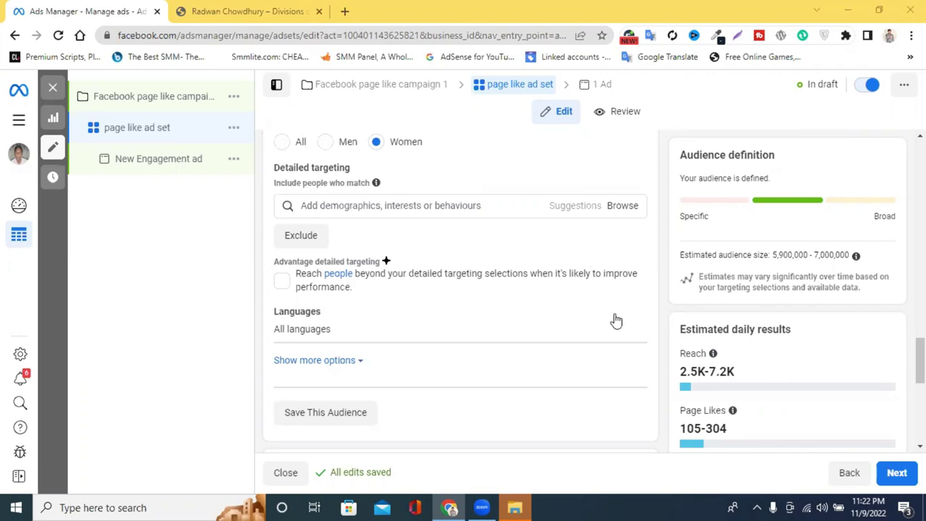
left_click(303, 12)
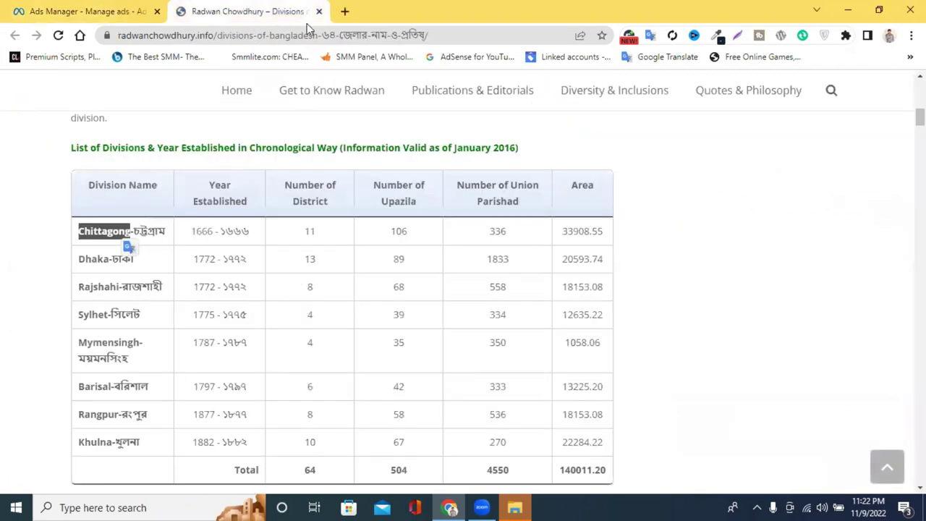
key("ctrl+t")
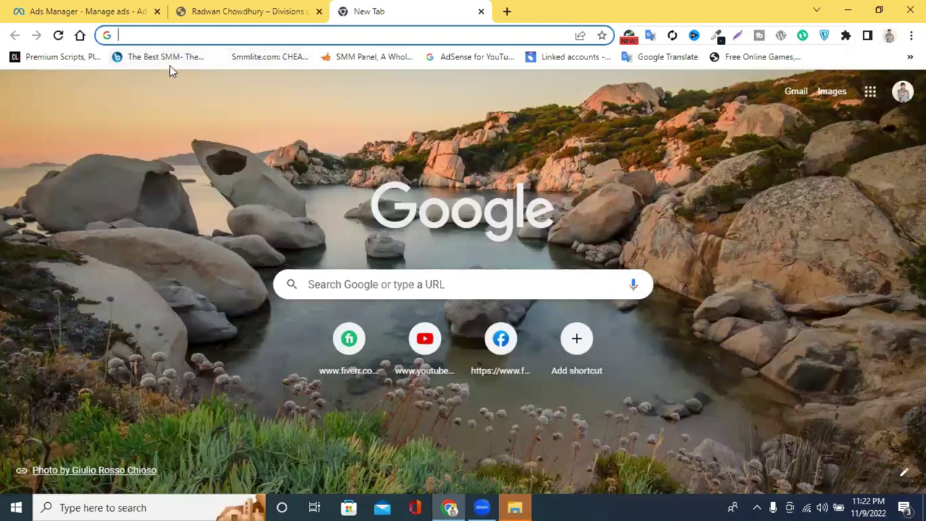
left_click(233, 7)
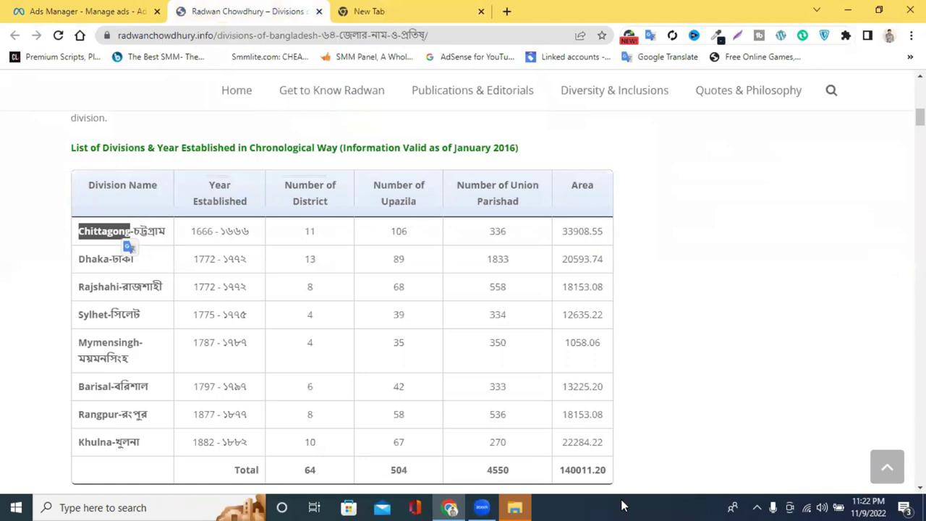
left_click(124, 6)
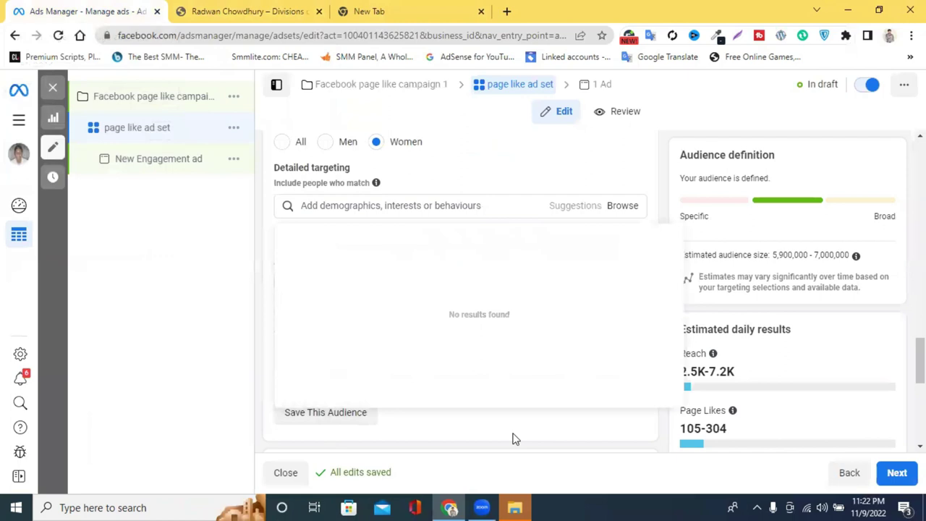
Review the ad set from placements and delivery back up through detailed targeting, age and gender to the audience locations.
scroll(414, 165, "down", 3)
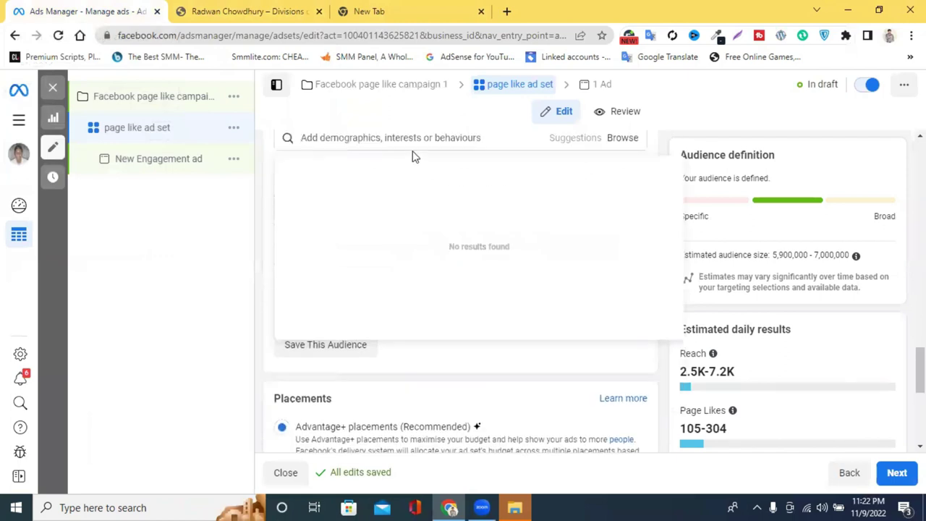
scroll(413, 157, "down", 5)
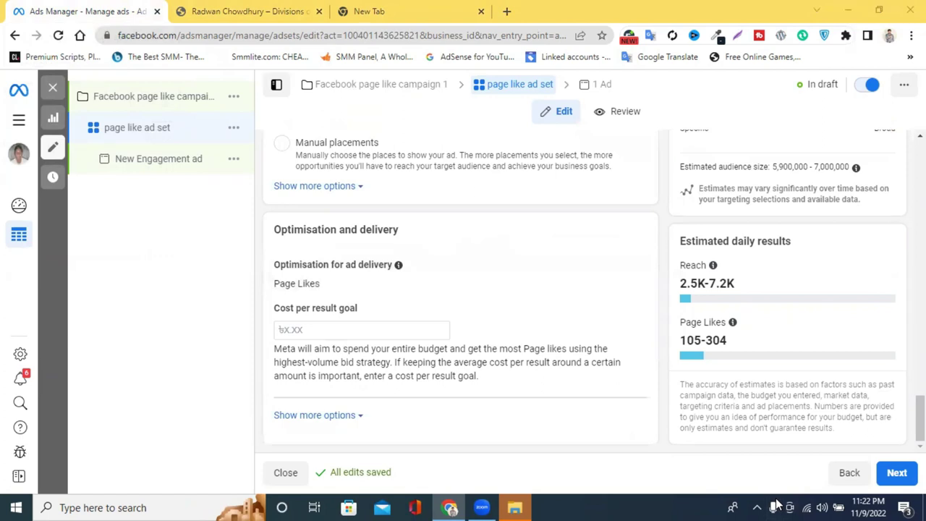
scroll(440, 242, "up", 5)
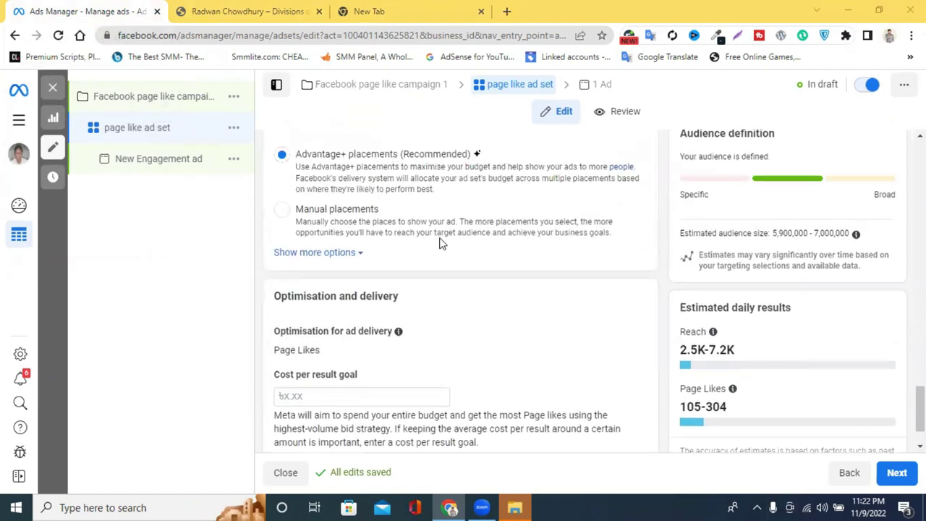
scroll(399, 251, "up", 5)
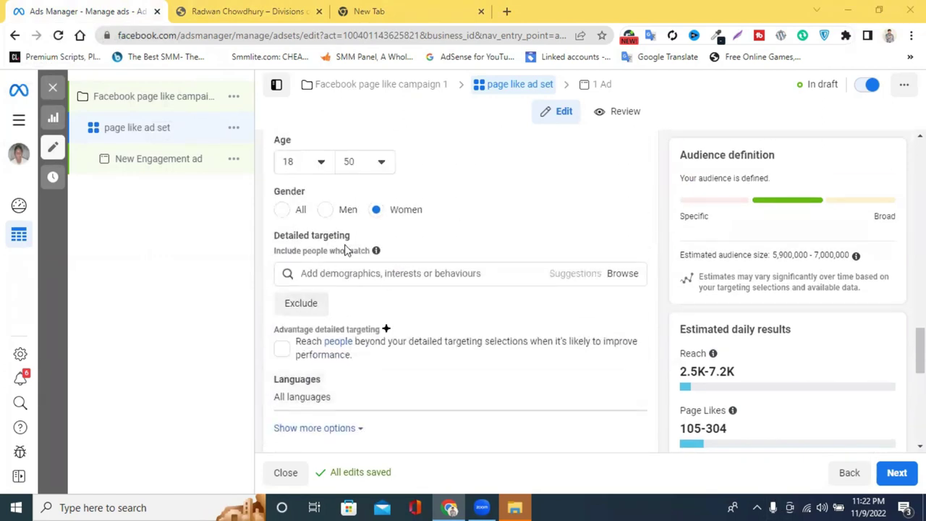
scroll(349, 325, "down", 2)
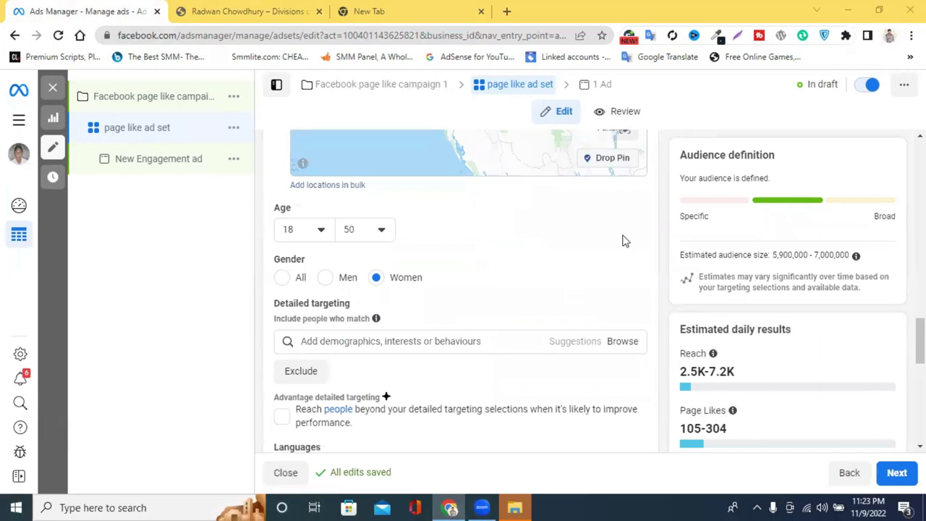
scroll(463, 312, "down", 4)
scroll(459, 311, "up", 8)
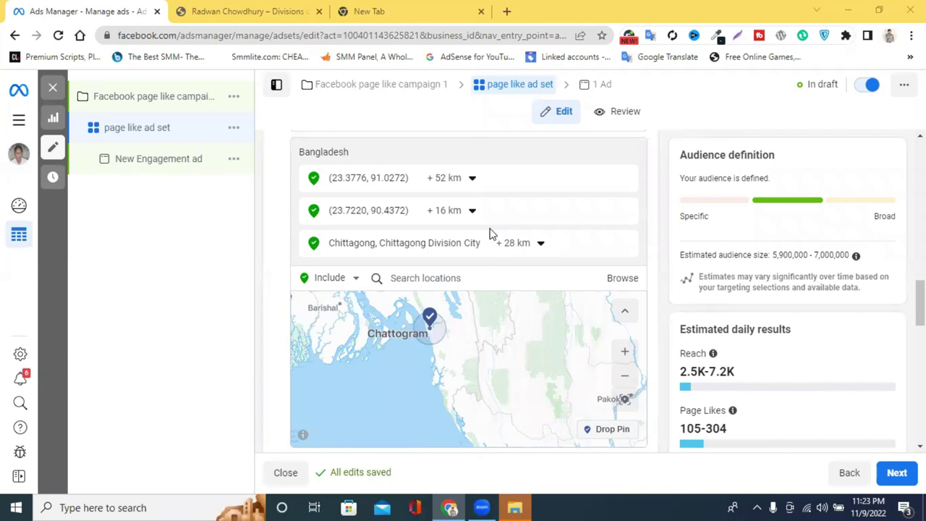
scroll(495, 237, "up", 3)
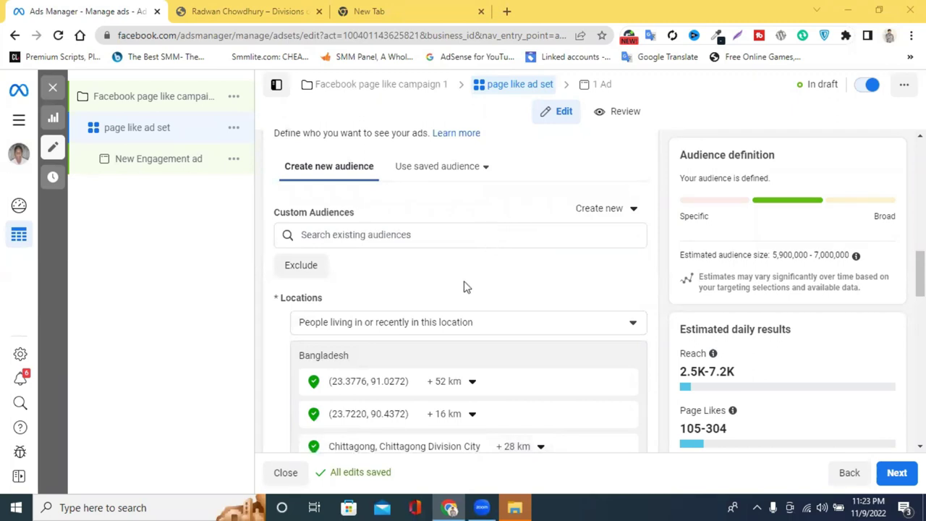
Remove both dropped-pin locations and the Chittagong city location from the audience's Bangladesh locations.
scroll(612, 335, "down", 1)
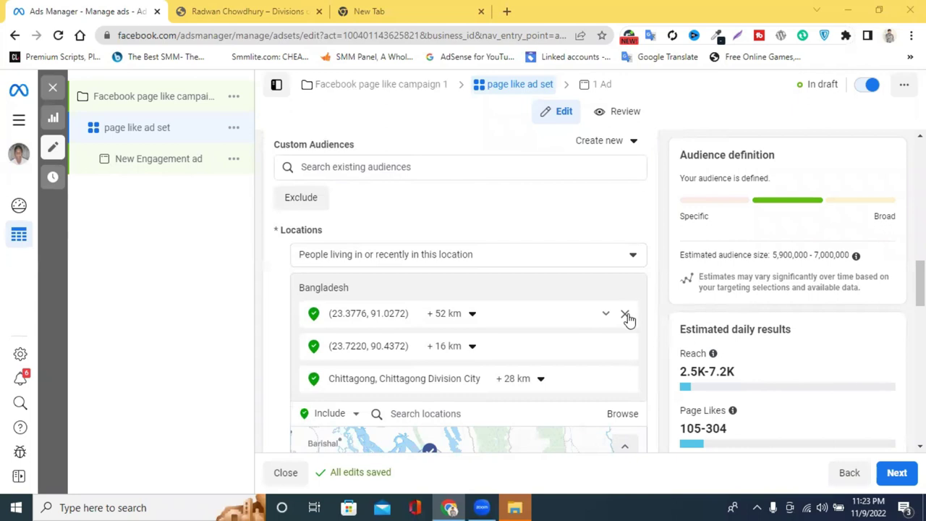
left_click(626, 317)
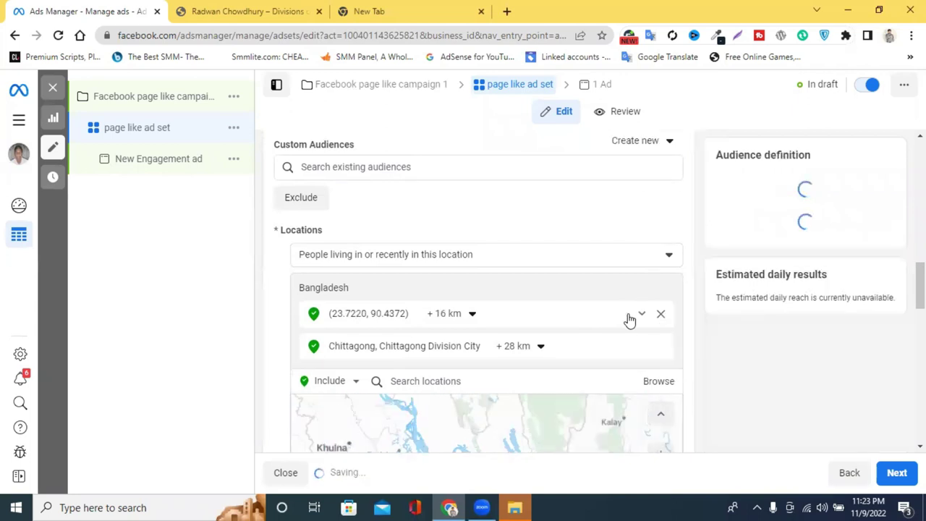
left_click(663, 316)
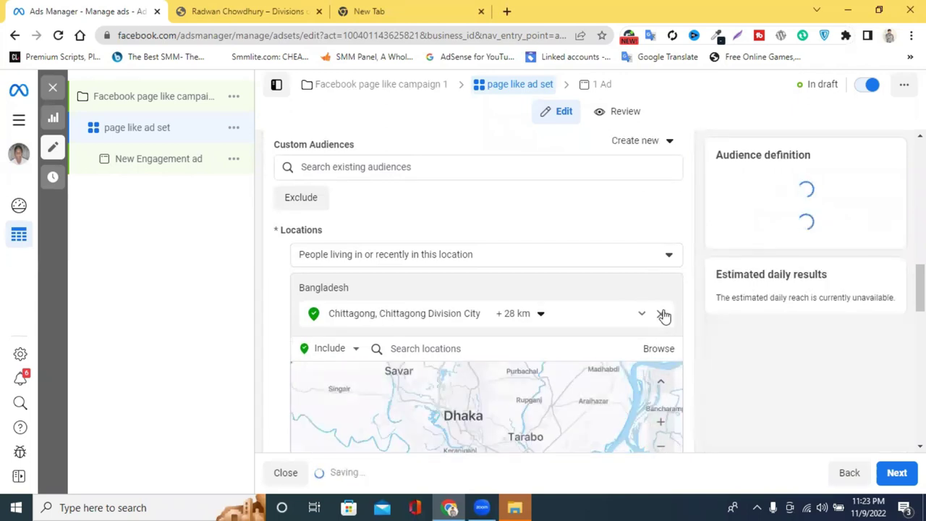
left_click(663, 314)
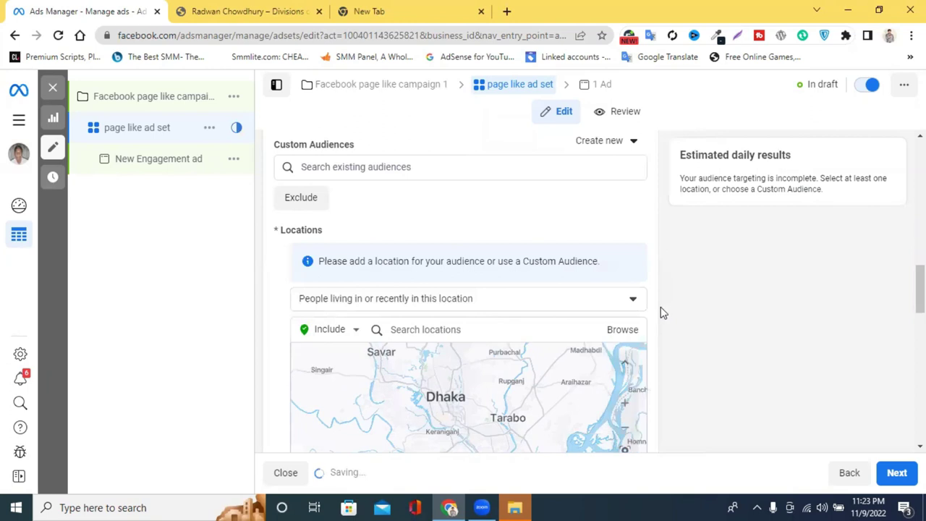
Set the location mode to Exclude and try to drop an exclusion pin on the map beside Tarabo, east of Dhaka.
left_click(336, 332)
left_click(321, 369)
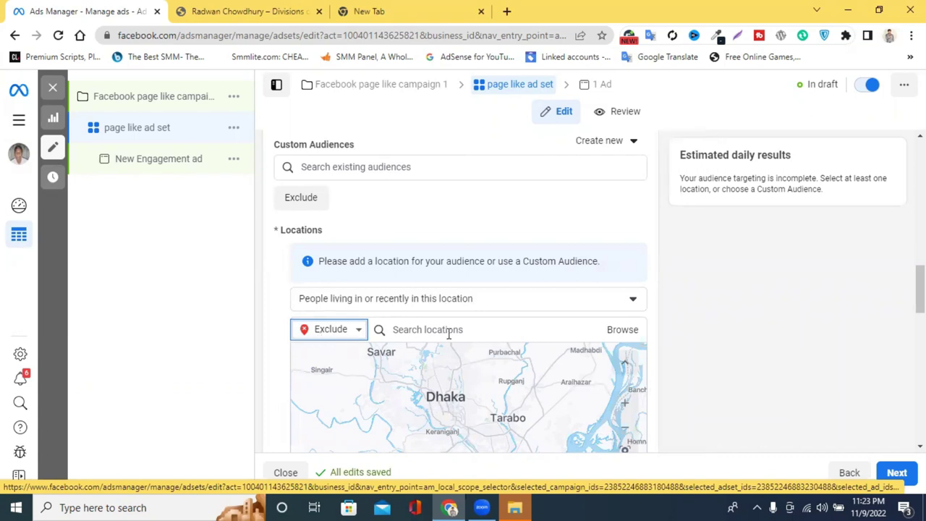
scroll(474, 331, "down", 4)
scroll(473, 335, "up", 3)
left_click(592, 416)
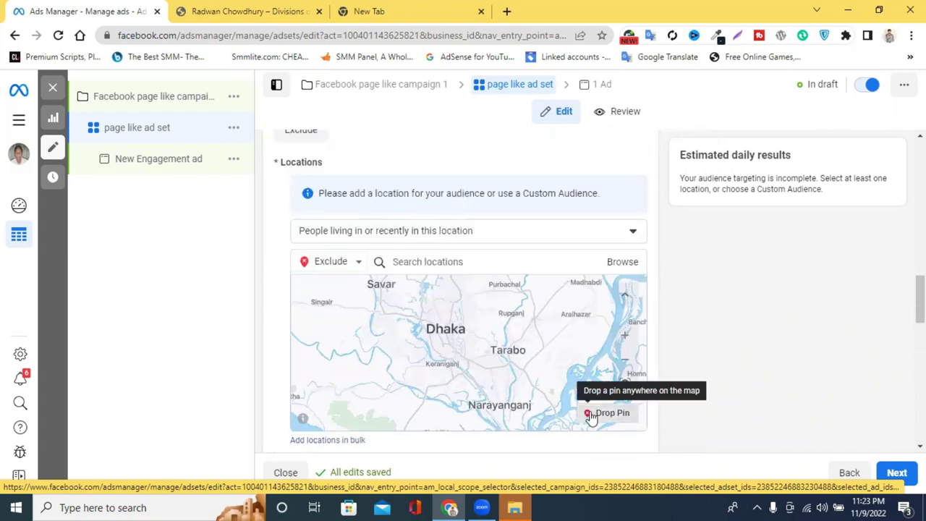
left_click(509, 337)
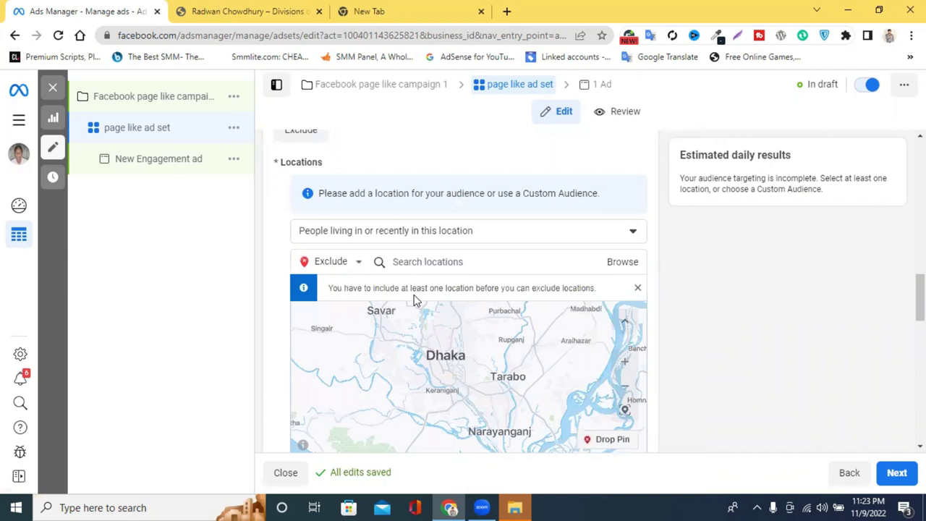
Switch the location mode to Include and drop a pin near Balurpar, east of Dhaka, at about 23.7665, 90.4814.
left_click(353, 265)
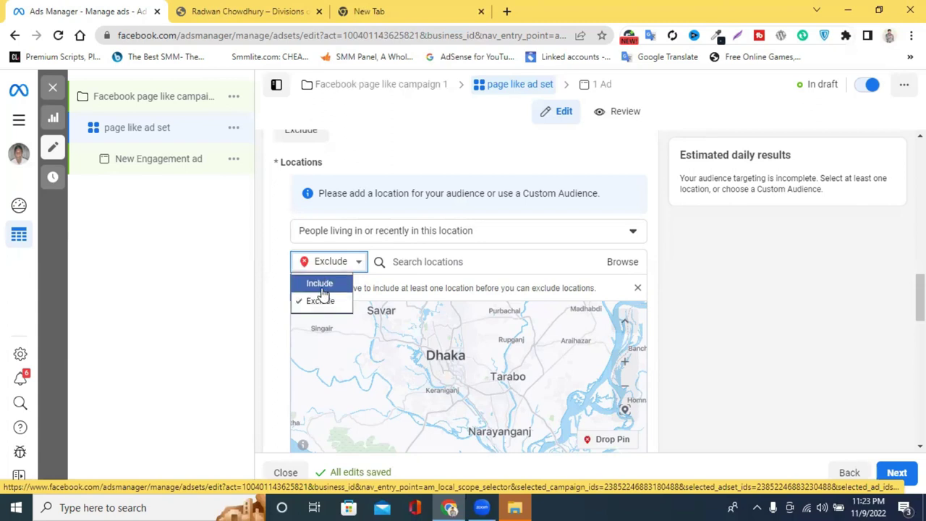
scroll(492, 352, "up", 3)
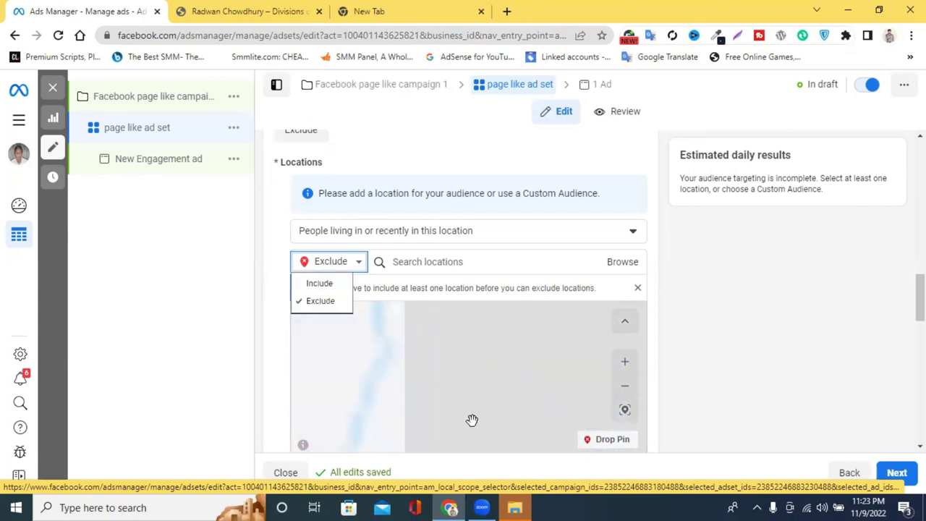
scroll(508, 264, "down", 1)
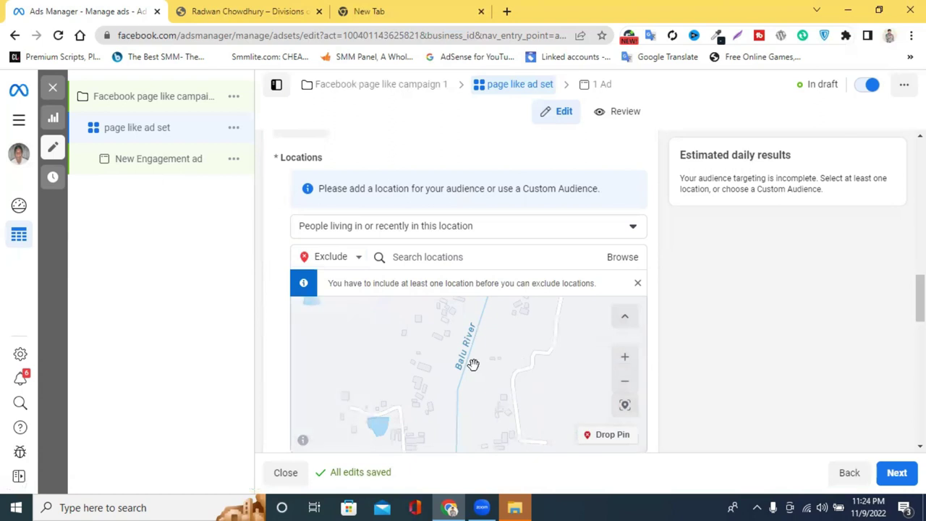
left_click_drag(458, 376, 457, 355)
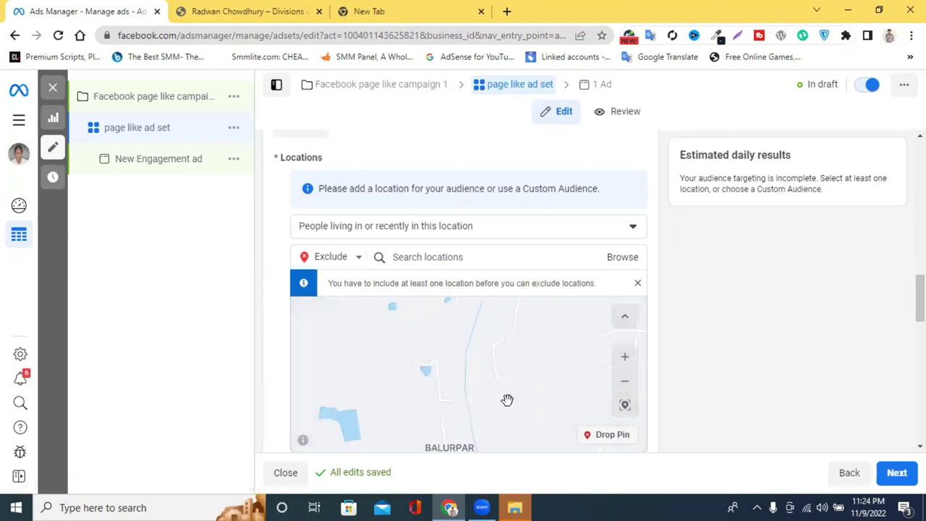
left_click(331, 257)
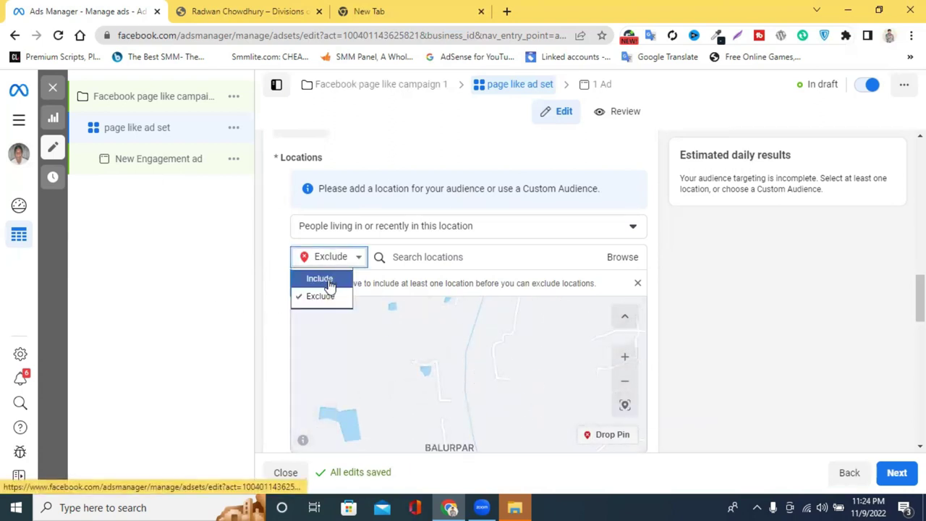
left_click(319, 279)
left_click(607, 434)
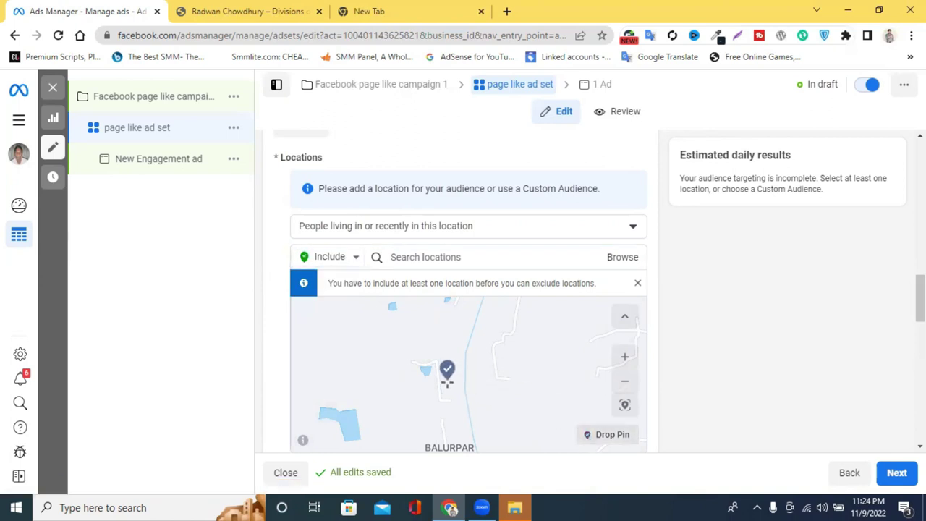
left_click(498, 383)
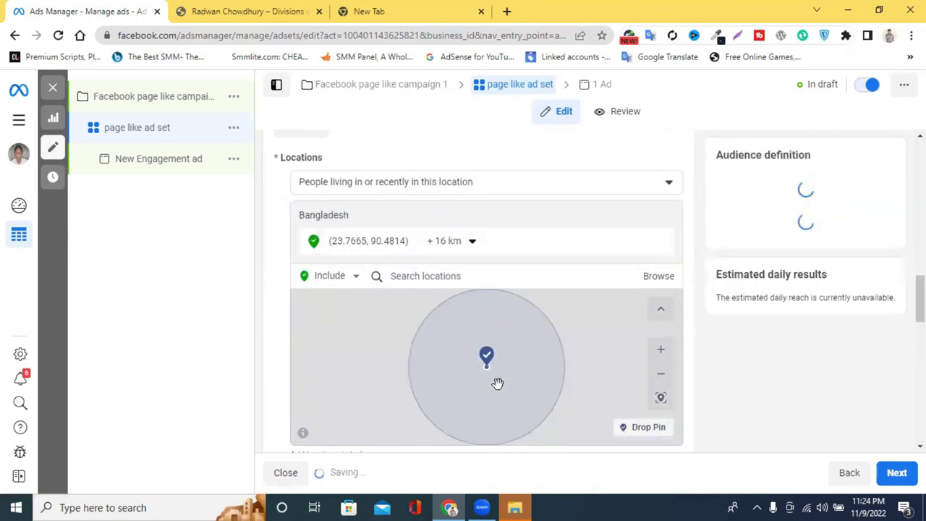
Switch the location mode to Exclude and drop a pin inside the included radius, at about 23.7376, 90.4779.
left_click(337, 275)
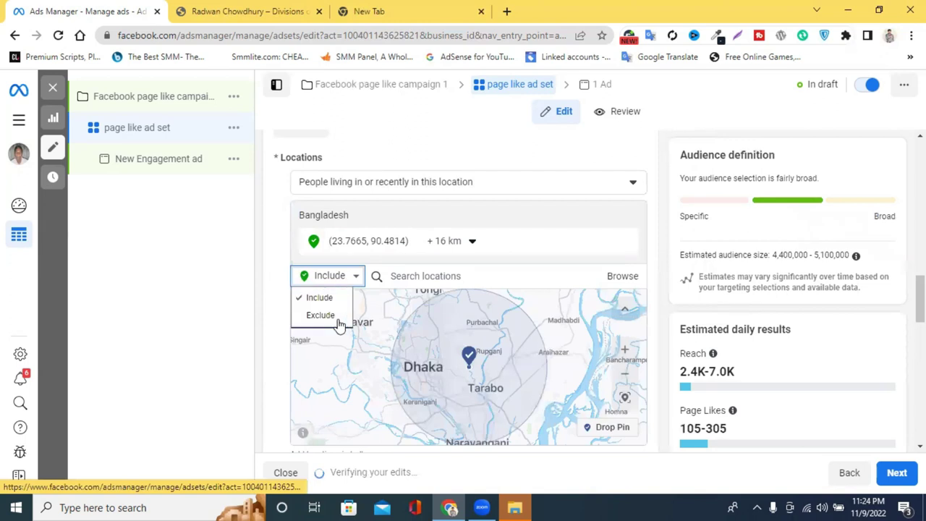
left_click(338, 315)
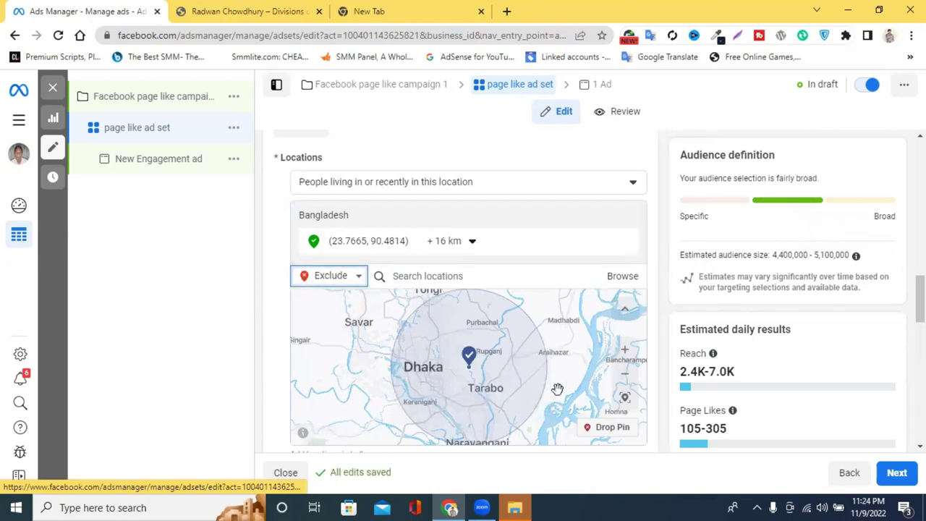
left_click(602, 434)
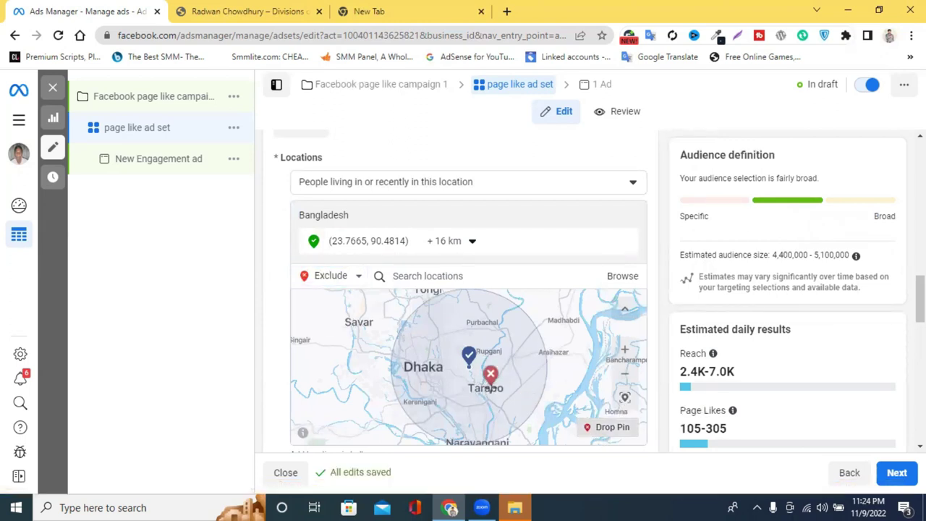
left_click(466, 381)
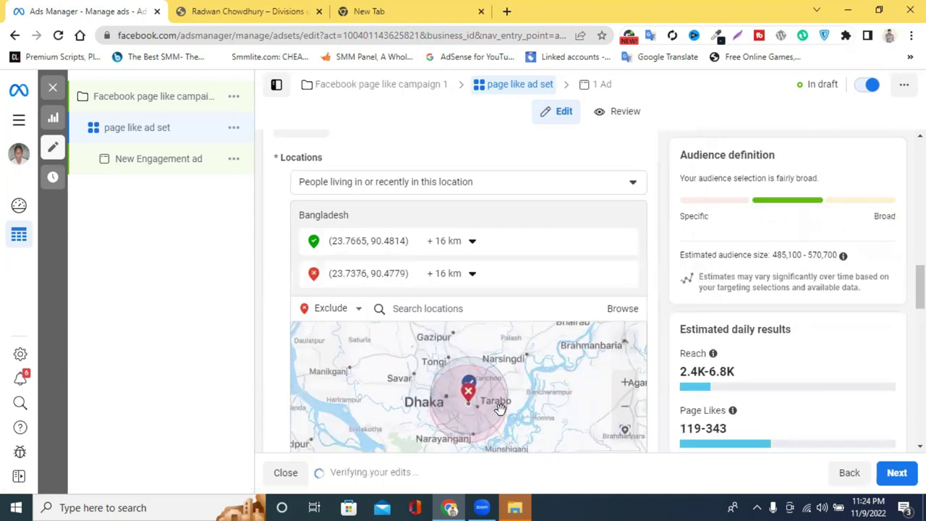
scroll(498, 408, "up", 2)
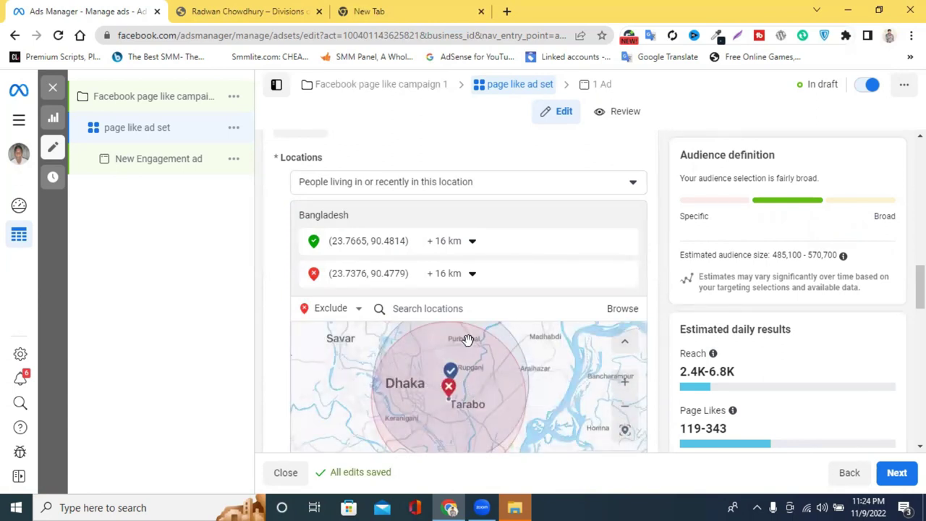
scroll(497, 352, "up", 1)
scroll(510, 371, "down", 1)
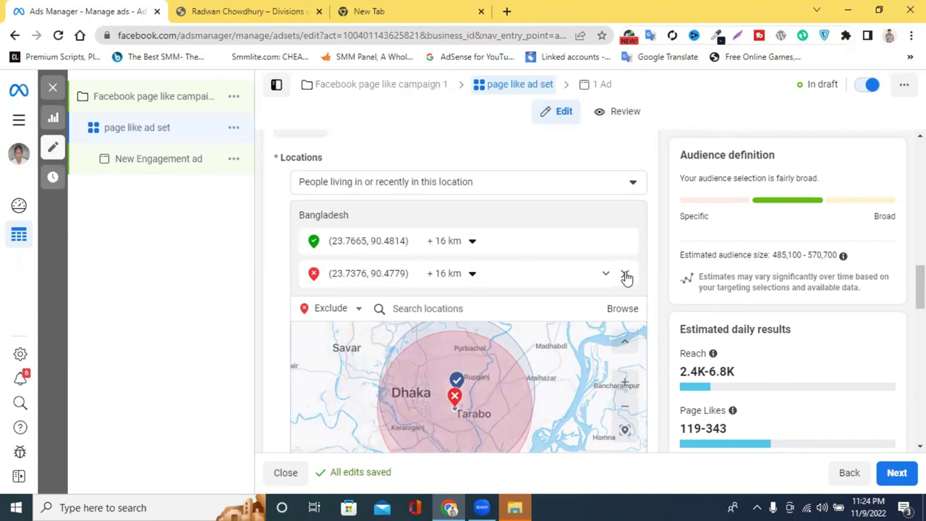
Remove the excluded and included dropped pins from the Bangladesh locations and set the location mode back to Include.
left_click(626, 276)
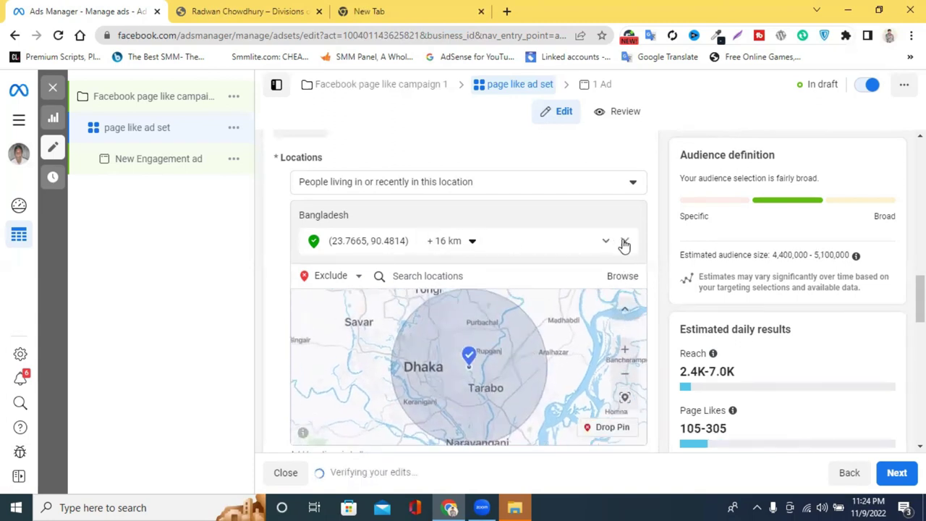
left_click(623, 242)
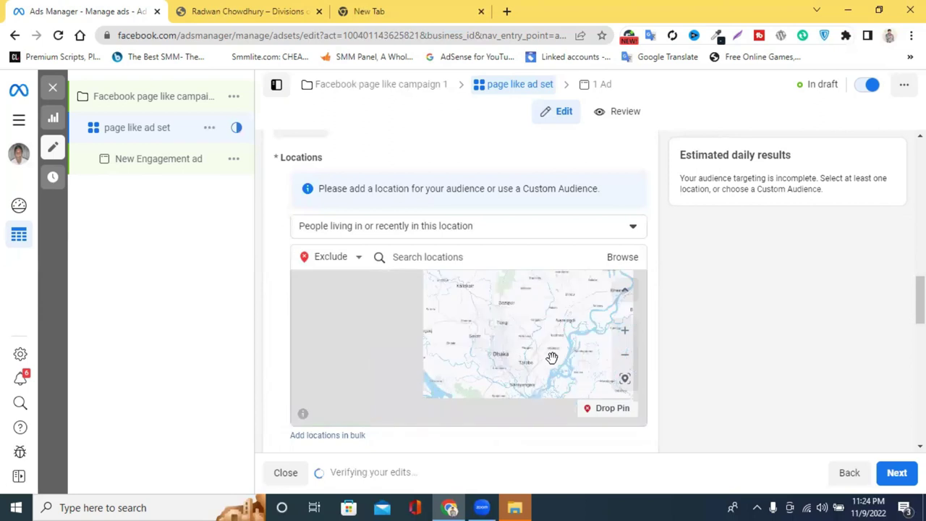
left_click(357, 258)
left_click(315, 280)
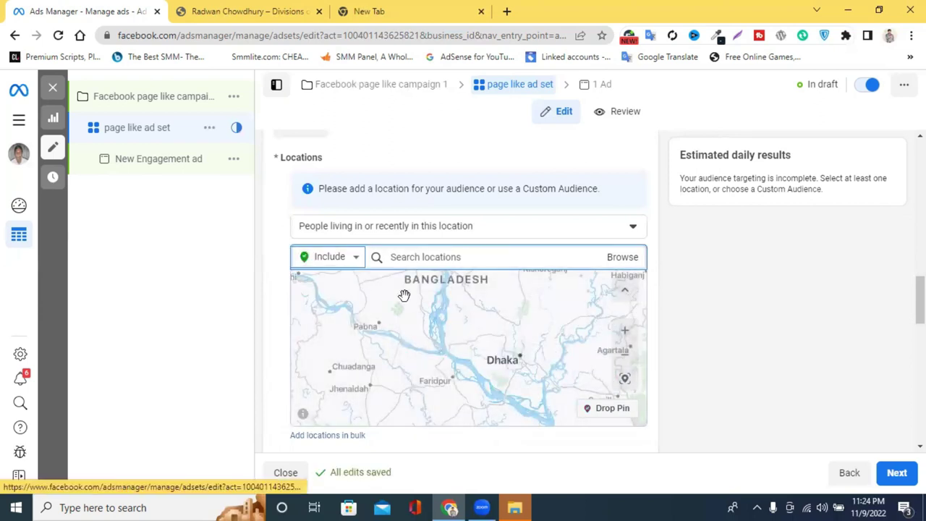
scroll(506, 347, "down", 2)
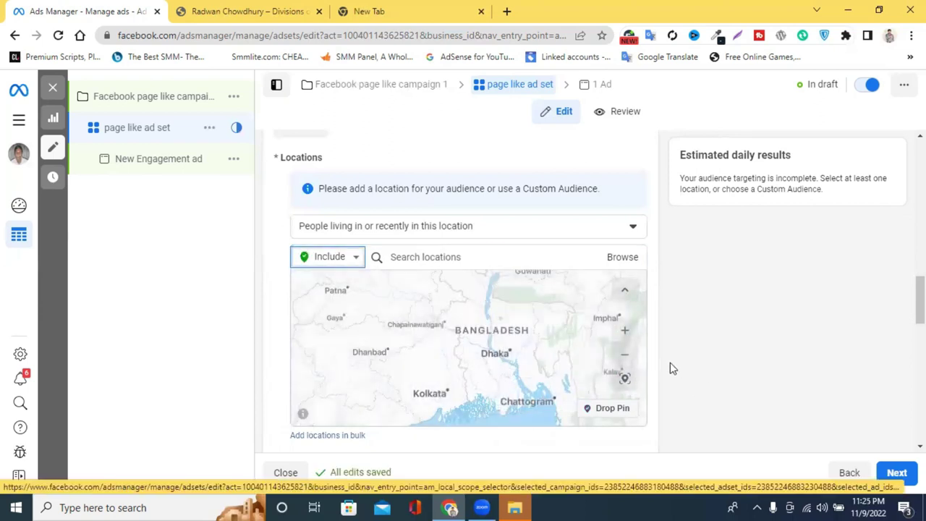
Change the ad set's placement setting from Advantage+ placements to Manual placements.
scroll(653, 357, "down", 4)
scroll(465, 333, "down", 10)
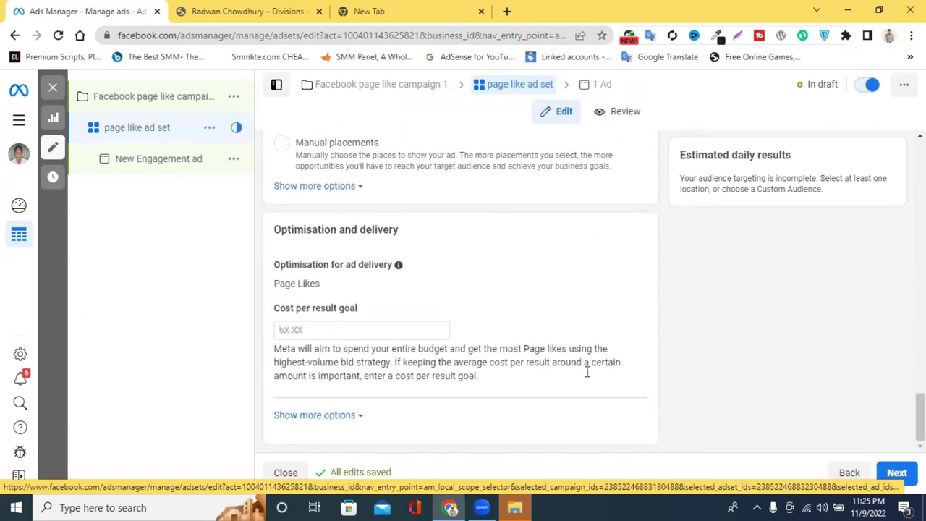
scroll(506, 362, "up", 3)
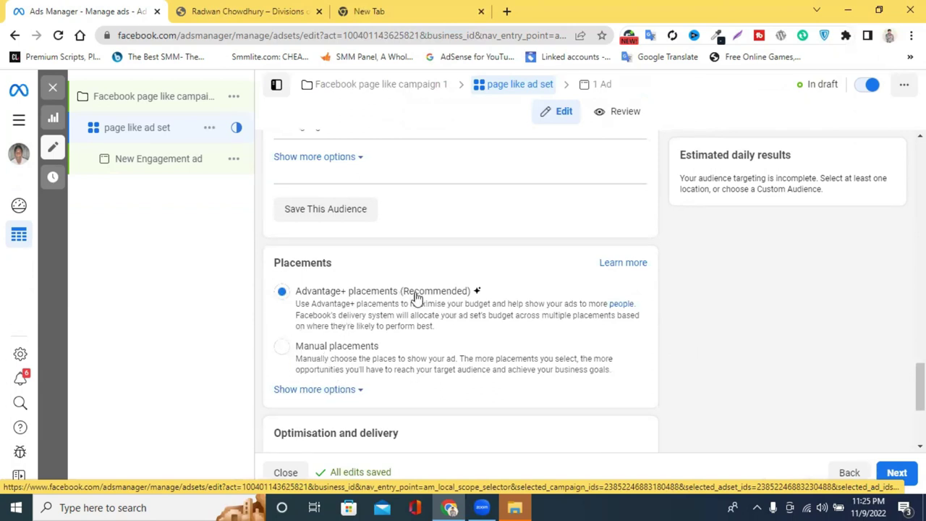
left_click_drag(512, 286, 526, 300)
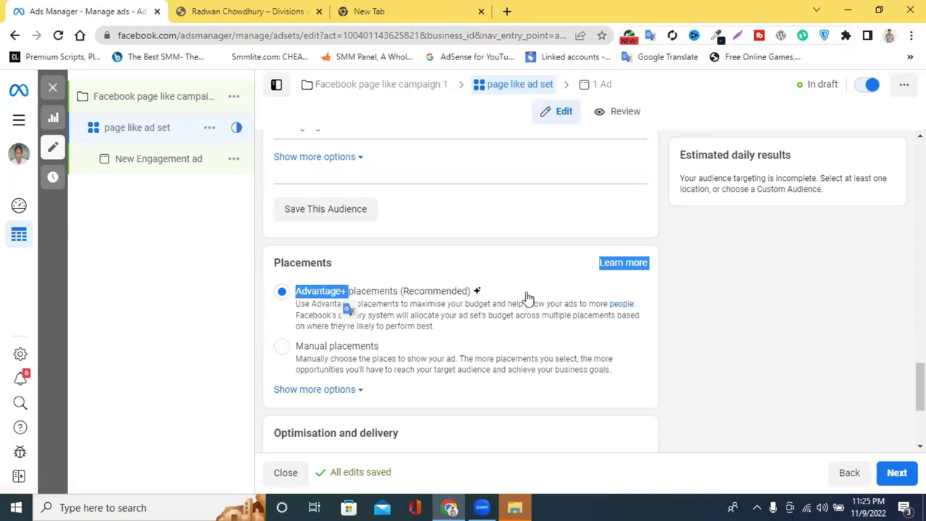
left_click(507, 290)
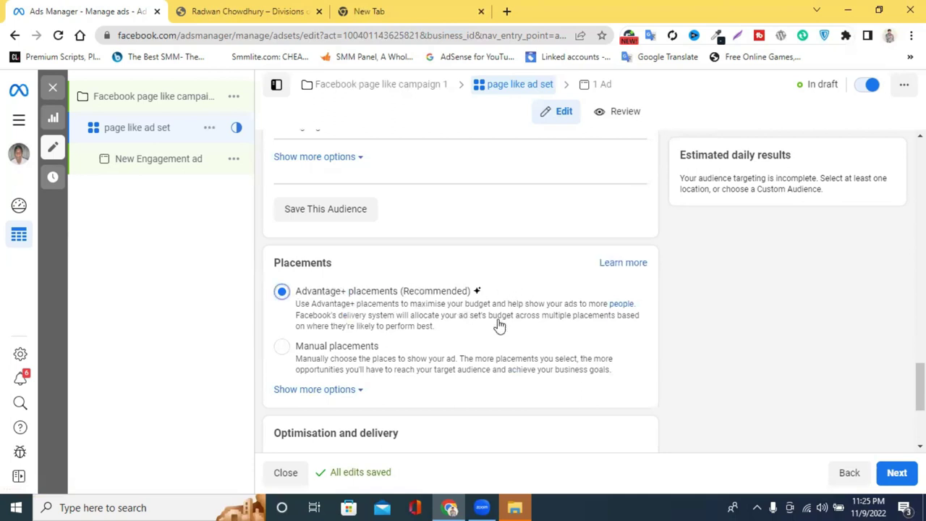
left_click(292, 357)
left_click(295, 359)
scroll(518, 329, "down", 2)
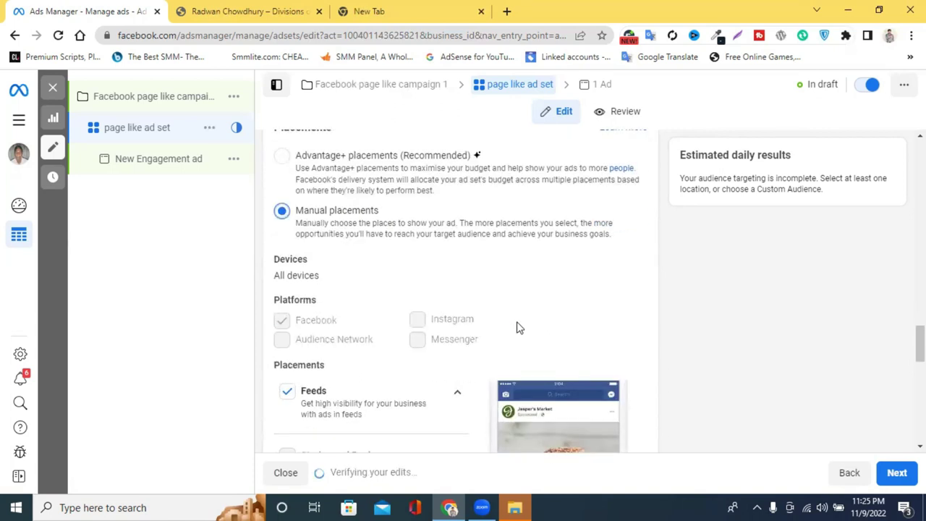
Show the additional options under the manual placements and look through the mobile device and brand safety settings.
scroll(519, 328, "down", 5)
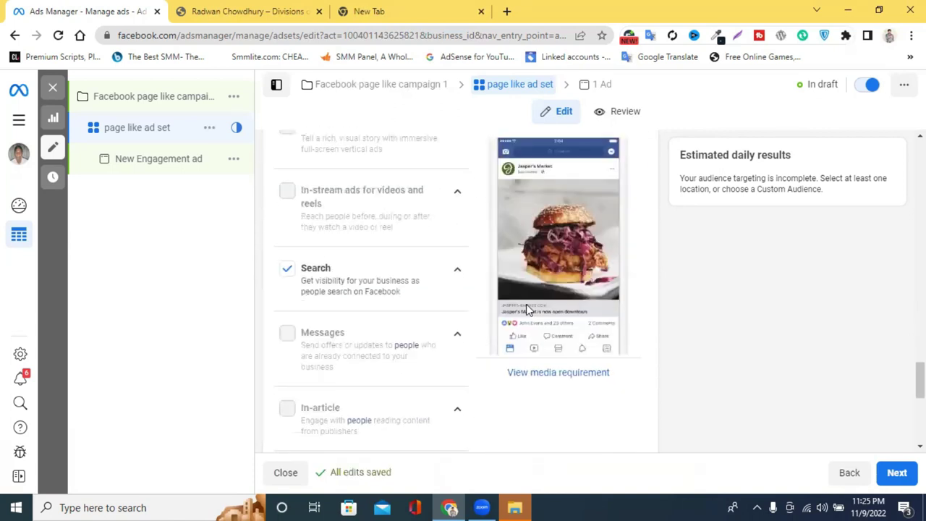
scroll(526, 307, "down", 3)
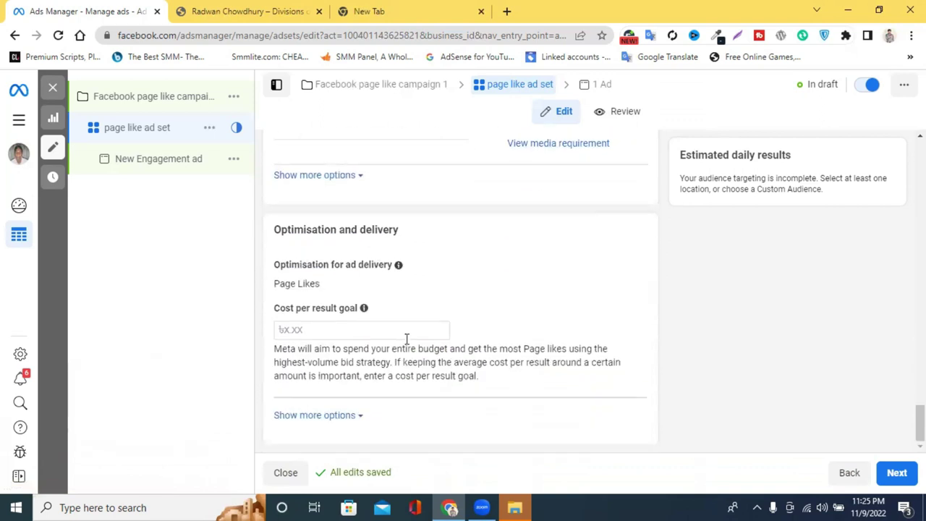
scroll(407, 338, "up", 3)
left_click(331, 382)
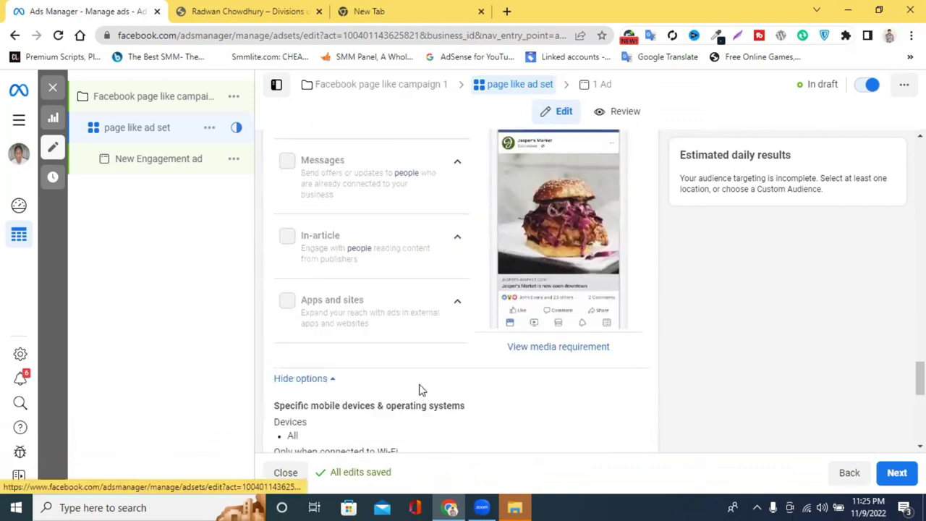
scroll(418, 391, "down", 3)
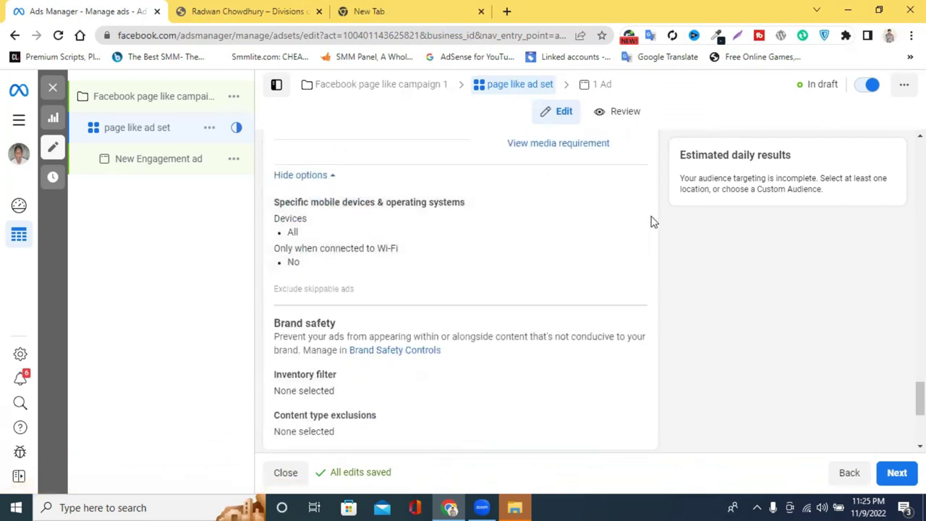
Examine the manual placement platforms and which placement categories are available, from Feeds down to Apps and sites.
scroll(604, 225, "up", 5)
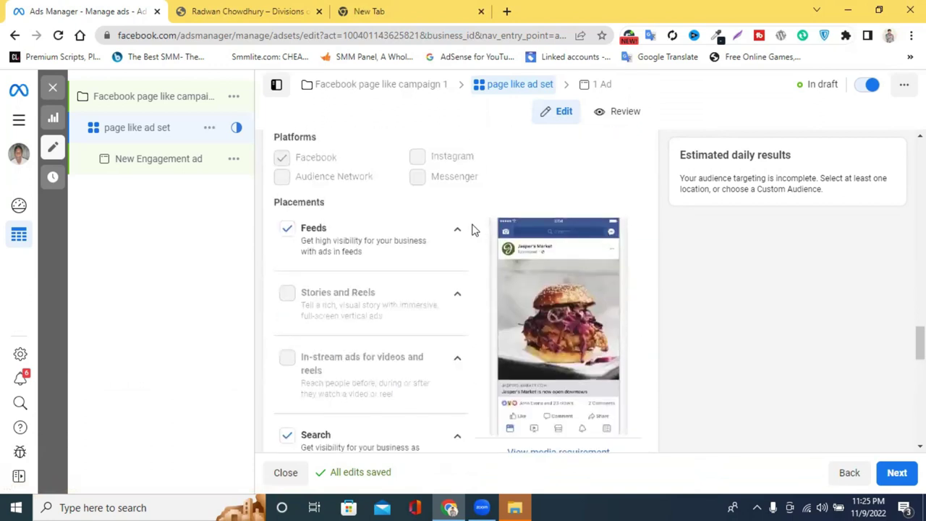
scroll(474, 229, "down", 1)
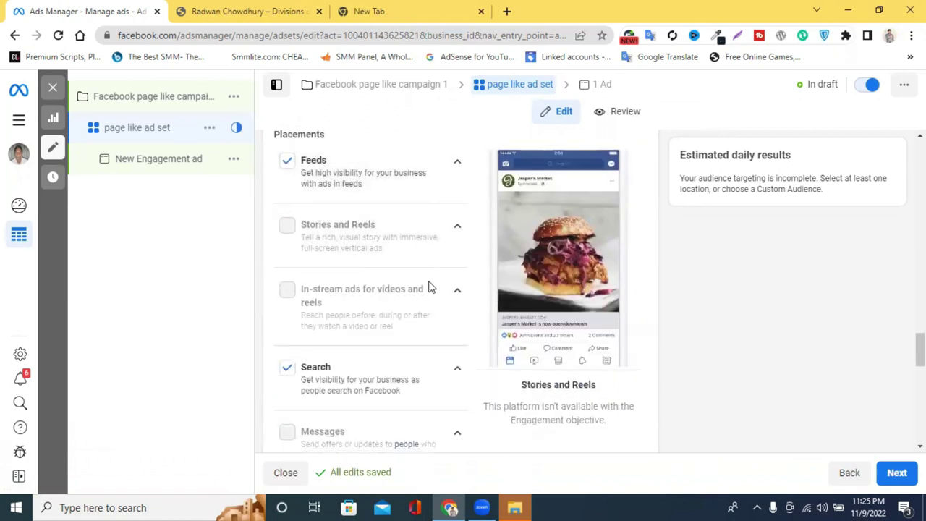
scroll(379, 295, "up", 3)
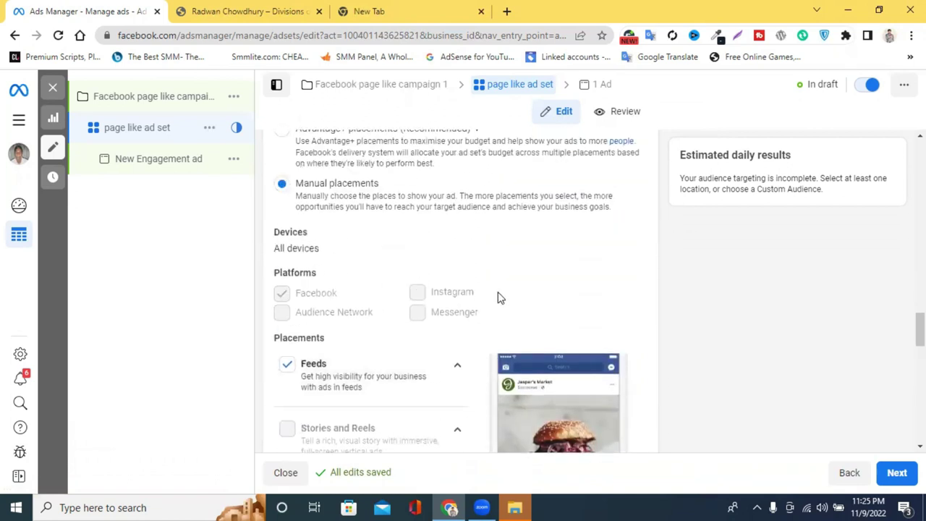
scroll(557, 281, "down", 2)
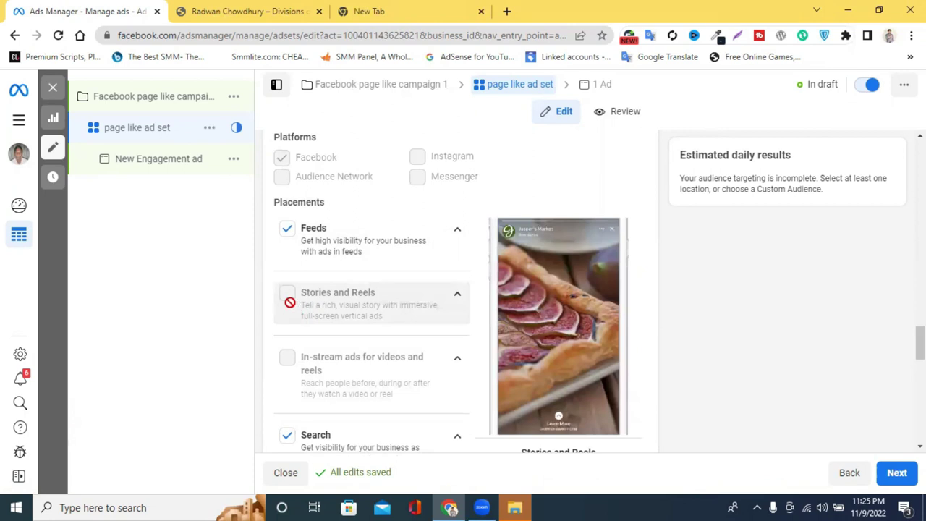
scroll(370, 304, "down", 3)
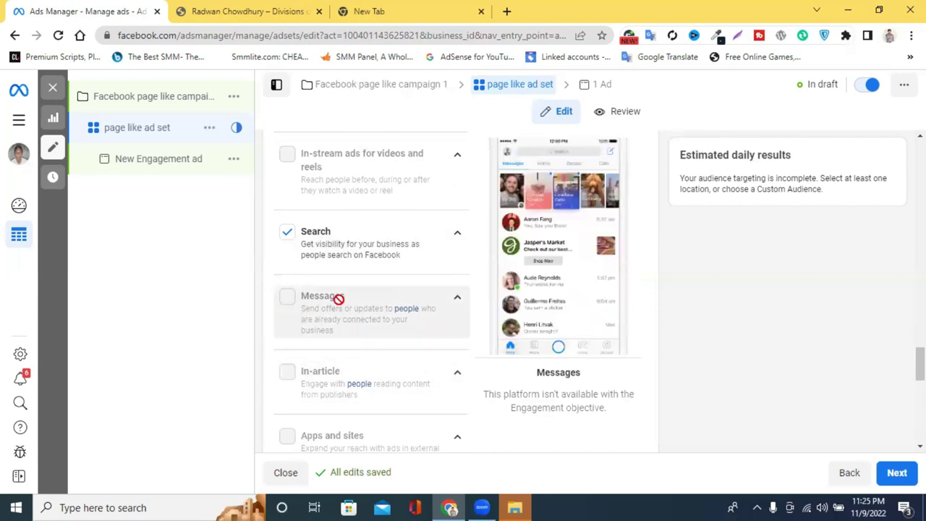
scroll(347, 302, "down", 2)
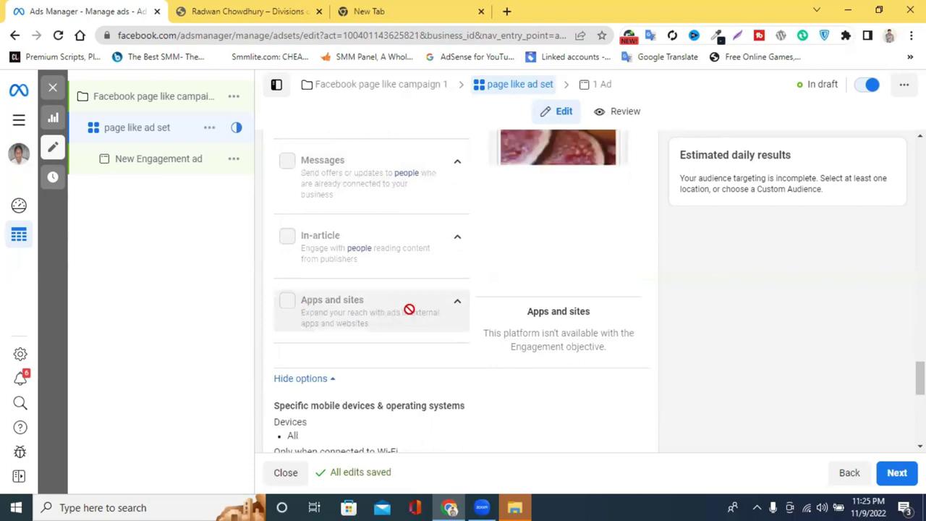
Review the manual placement categories from Feeds to Apps and sites, checking their previews and availability for the Engagement objective.
scroll(409, 310, "up", 1)
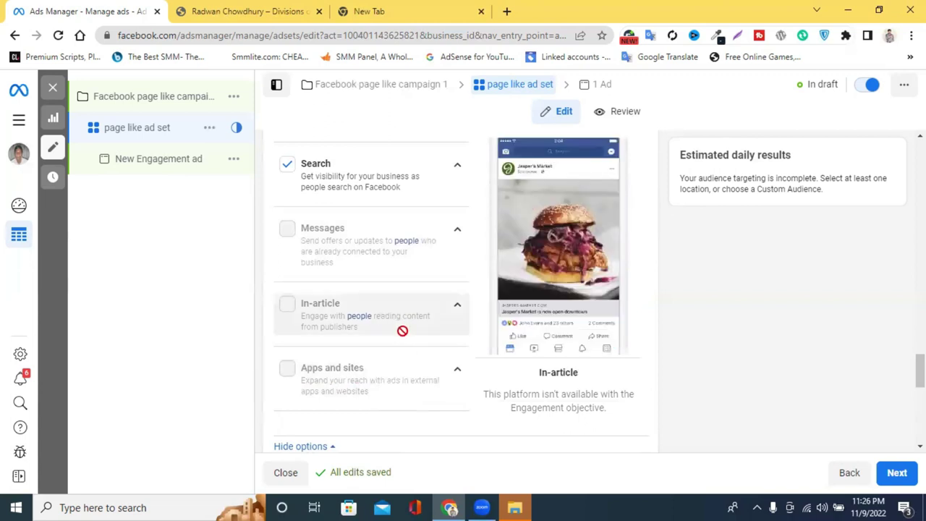
scroll(400, 333, "down", 2)
scroll(378, 332, "up", 6)
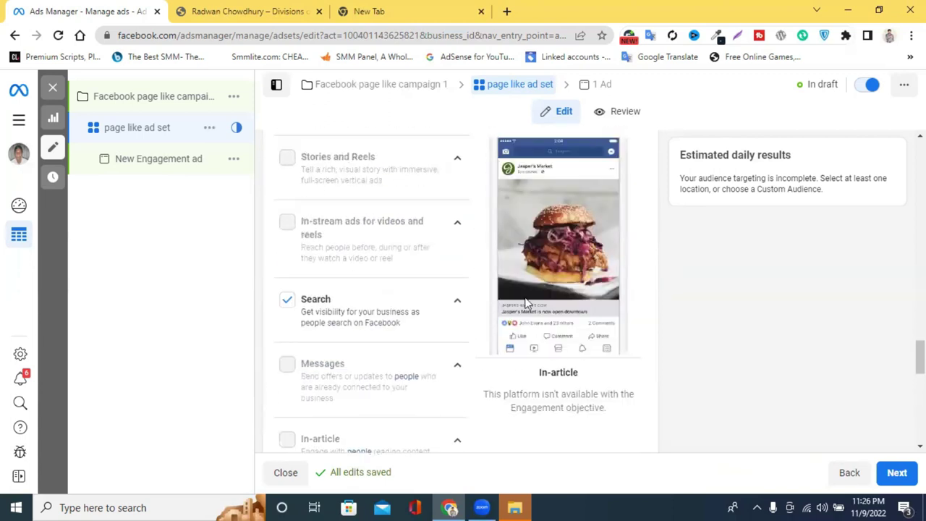
scroll(536, 335, "down", 3)
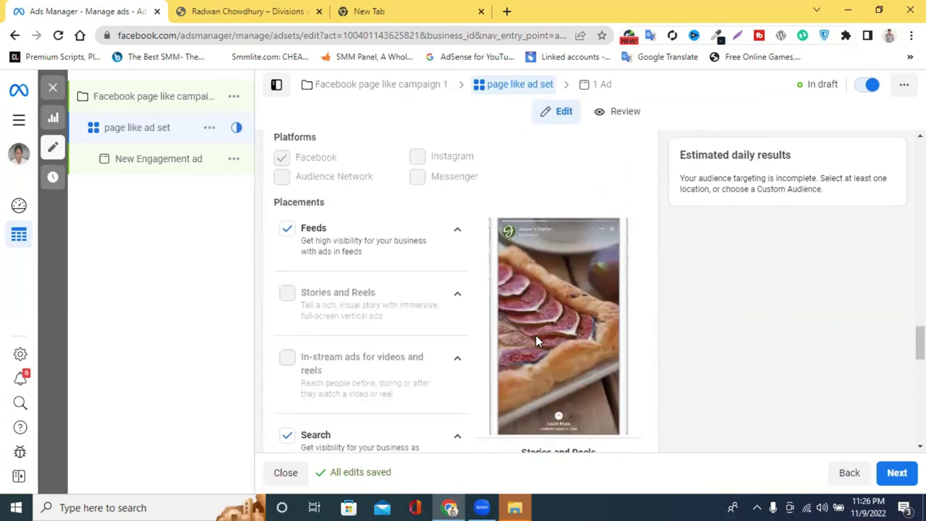
scroll(530, 335, "up", 1)
scroll(459, 311, "down", 6)
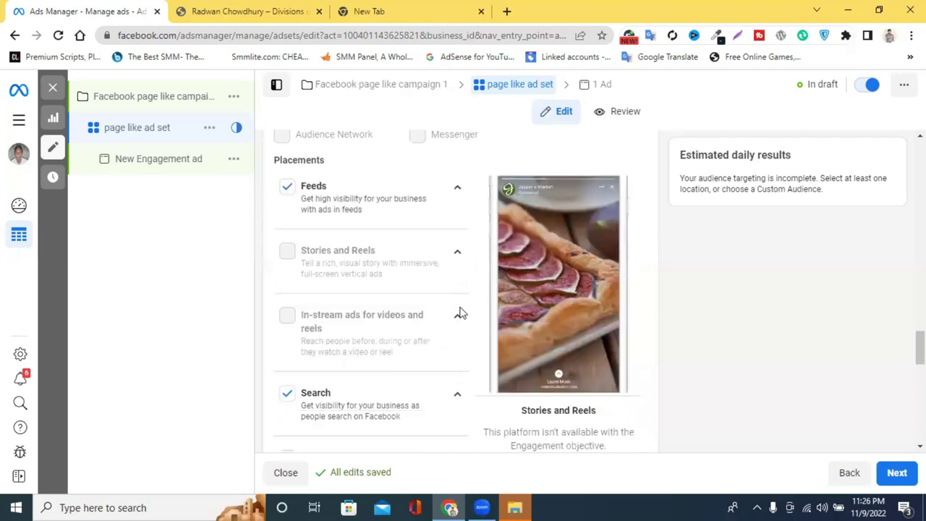
scroll(320, 340, "down", 1)
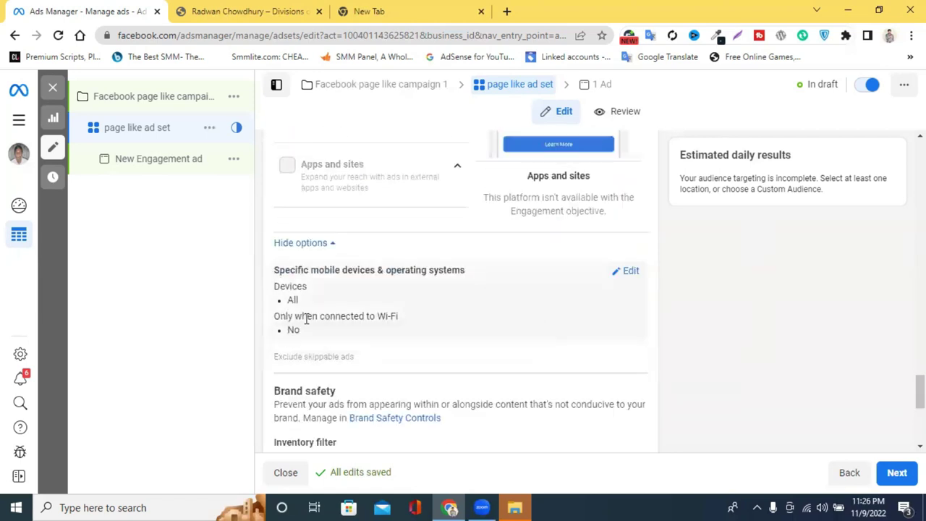
Open the specific mobile devices and operating systems setting for editing and view its device choices, keeping All mobile devices.
left_click(614, 275)
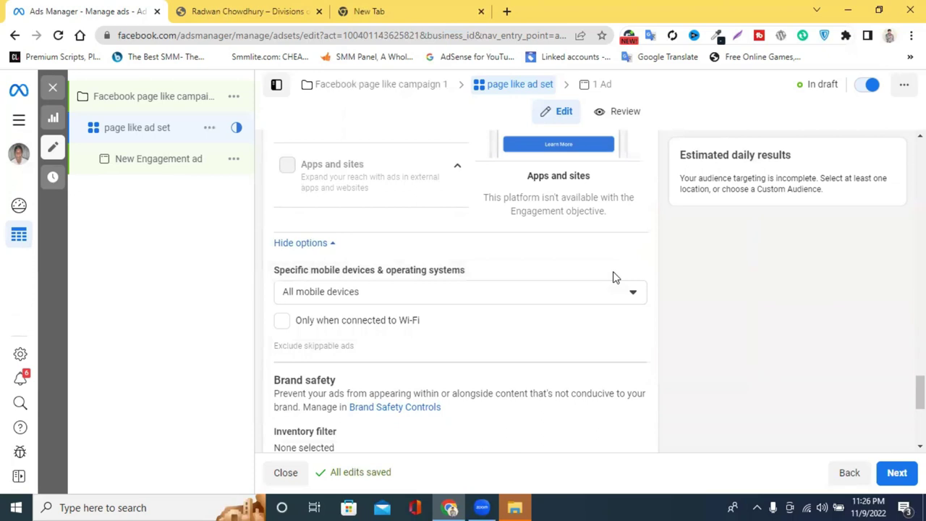
left_click(425, 302)
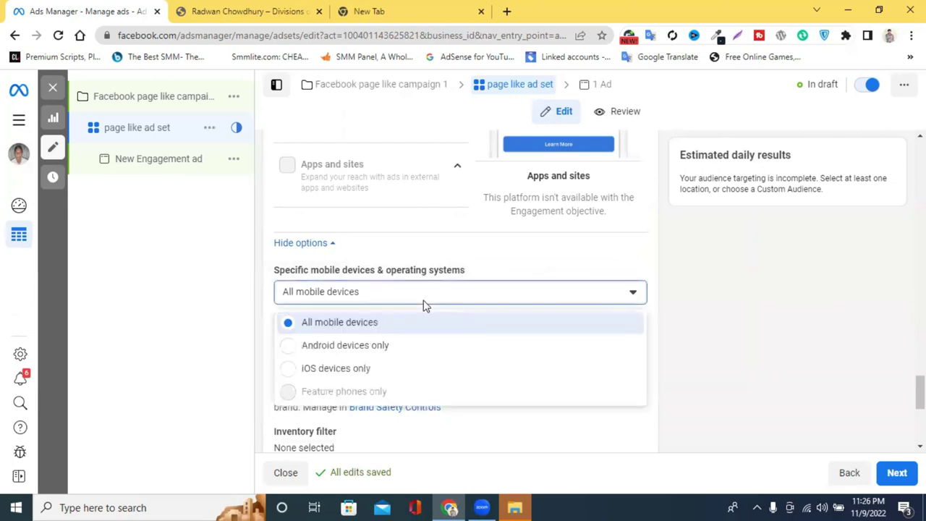
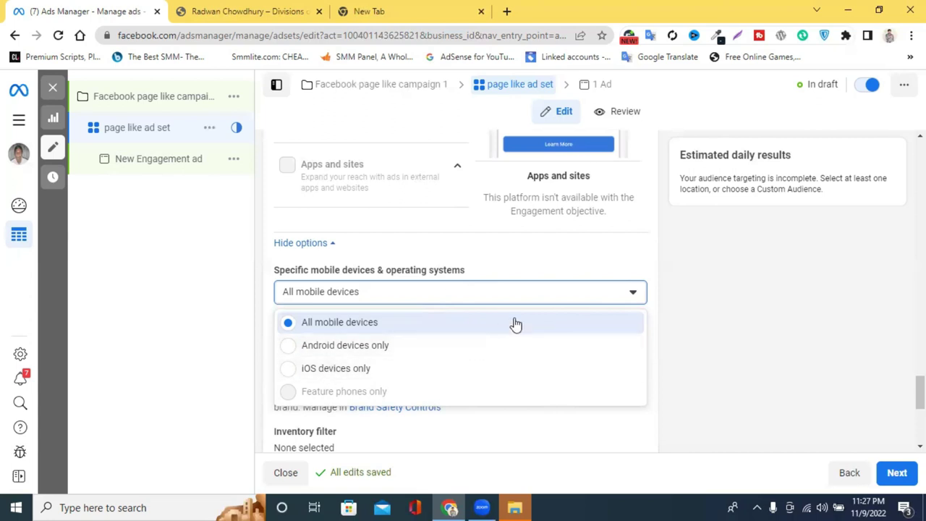
left_click(553, 297)
scroll(387, 338, "down", 2)
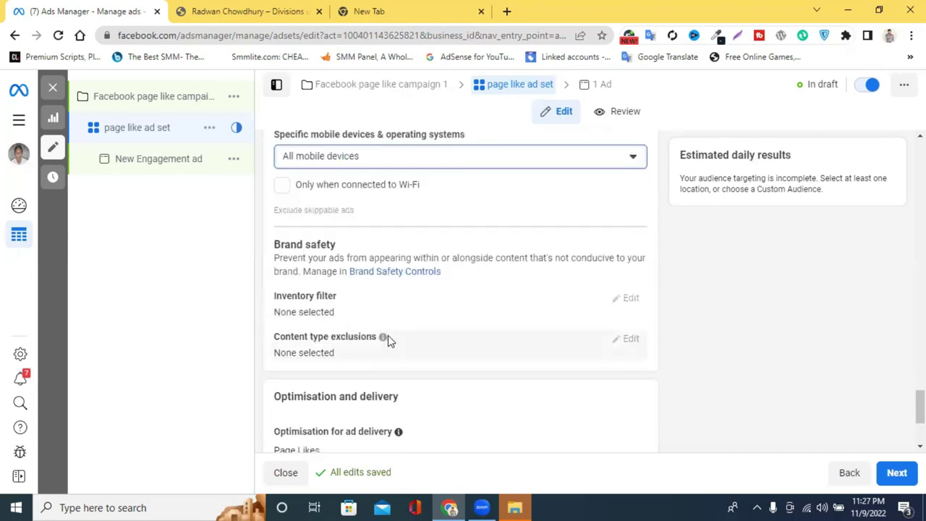
left_click(531, 309)
Look over the optimisation and delivery settings and the selected placements, and continue to the ad level.
scroll(558, 372, "down", 2)
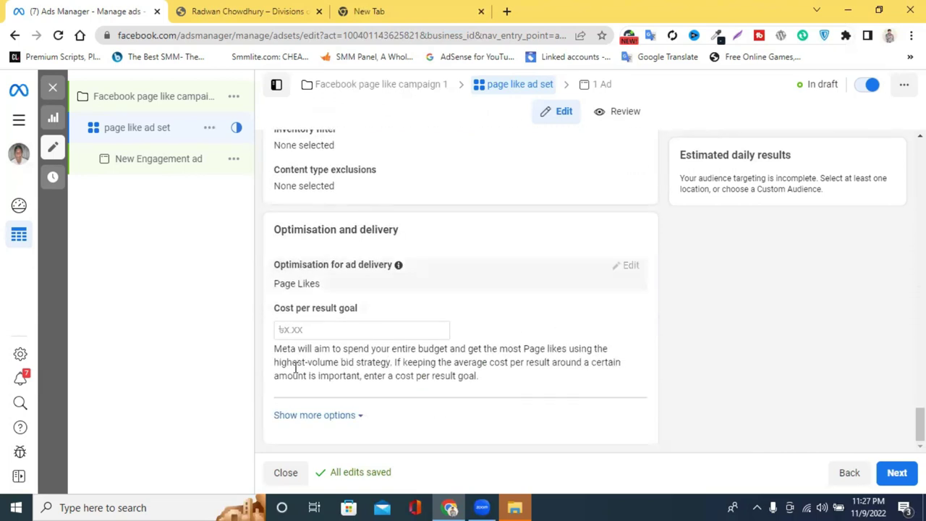
scroll(346, 326, "up", 1)
scroll(346, 326, "up", 10)
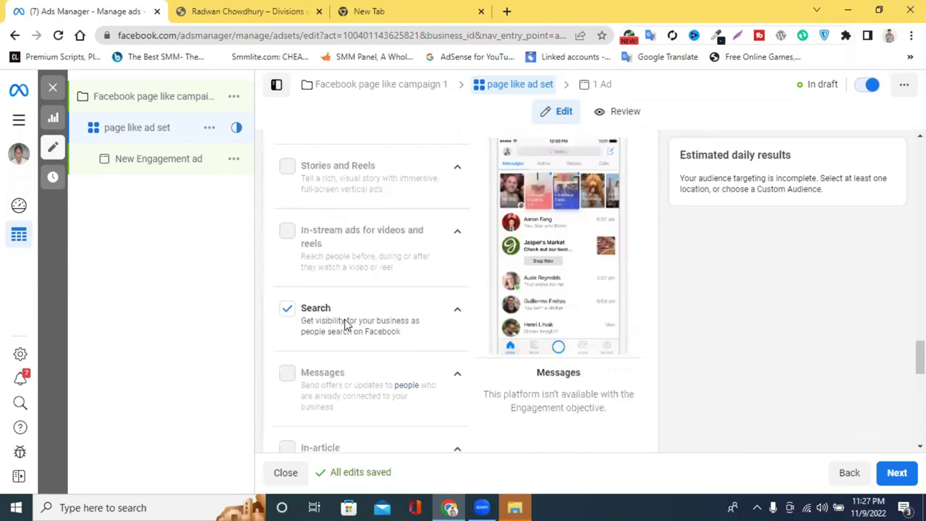
scroll(344, 322, "up", 5)
scroll(345, 320, "down", 8)
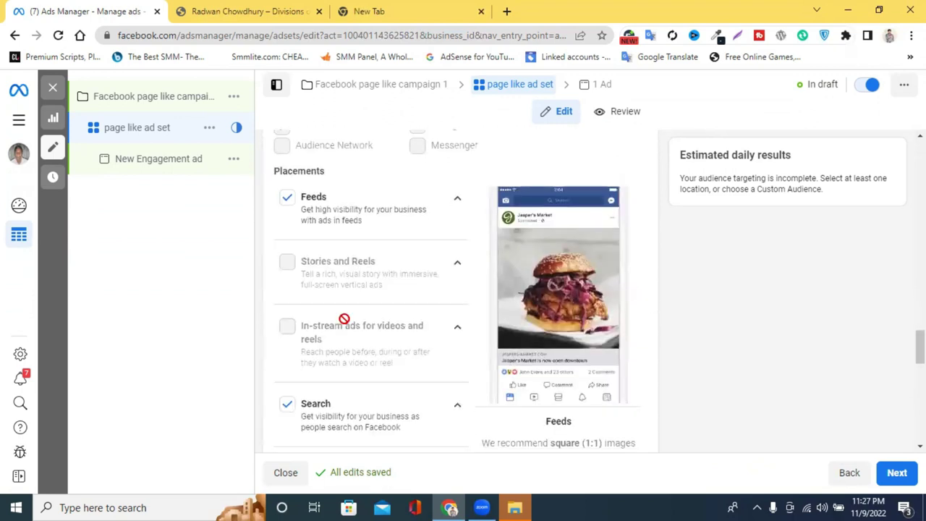
scroll(742, 428, "down", 3)
left_click(897, 473)
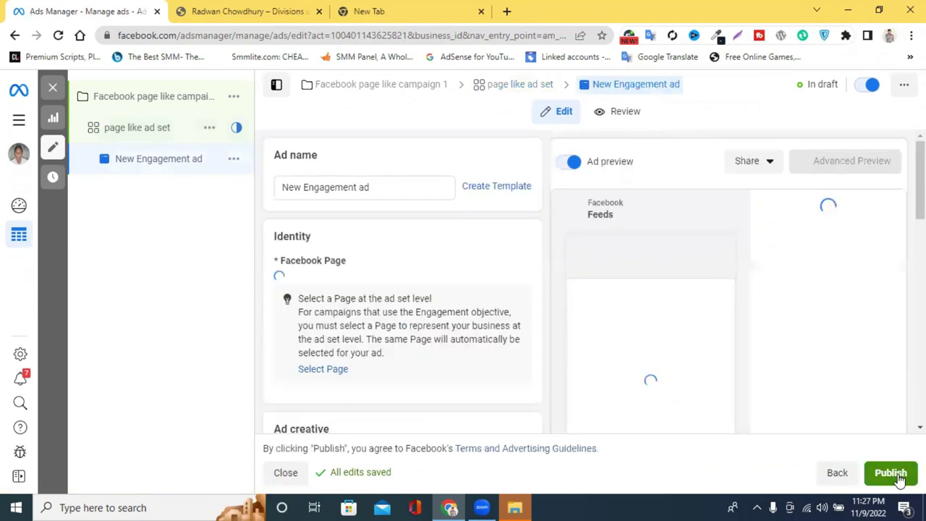
Rename the ad as "smart zone ad" and dismiss the video creation recommendation.
left_click(358, 186)
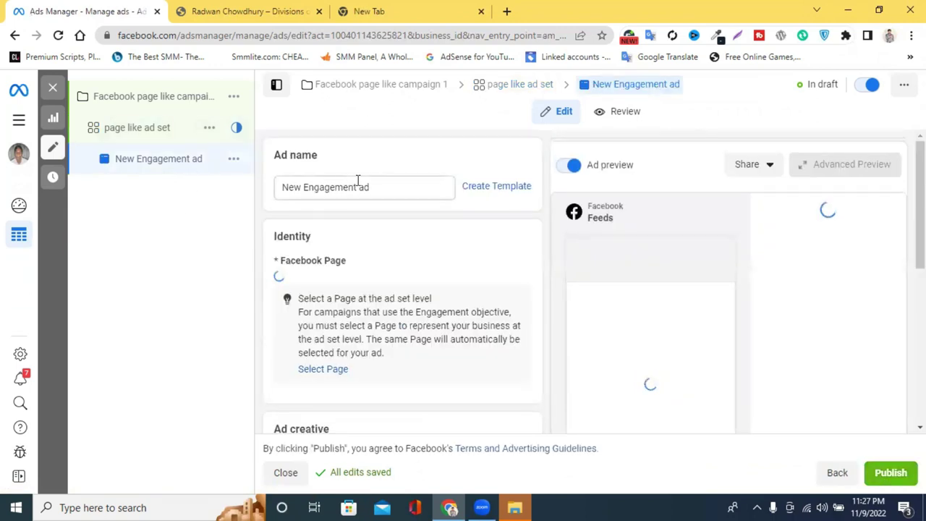
left_click_drag(357, 186, 283, 187)
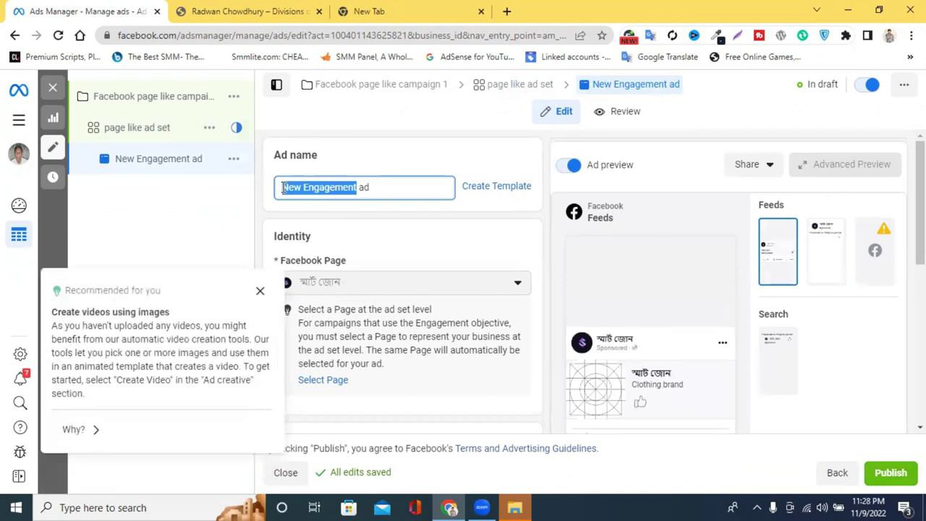
left_click(259, 290)
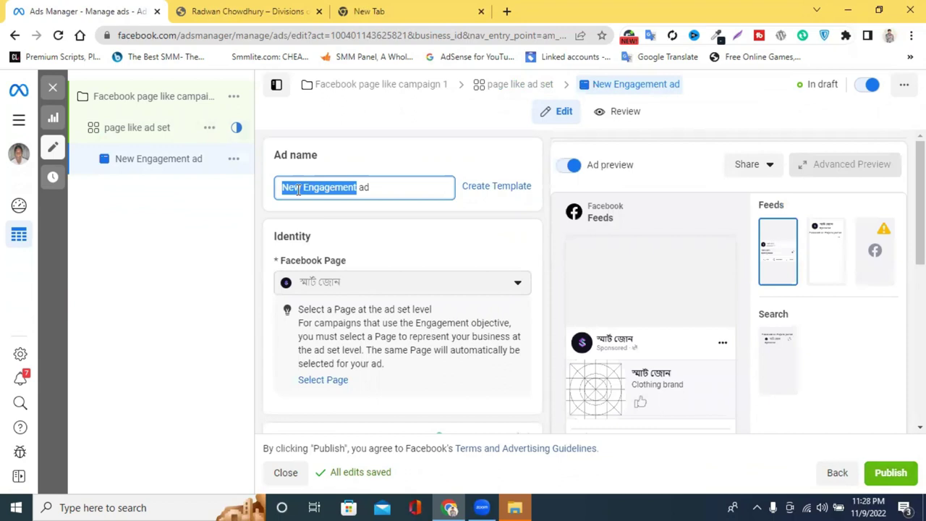
type("smars")
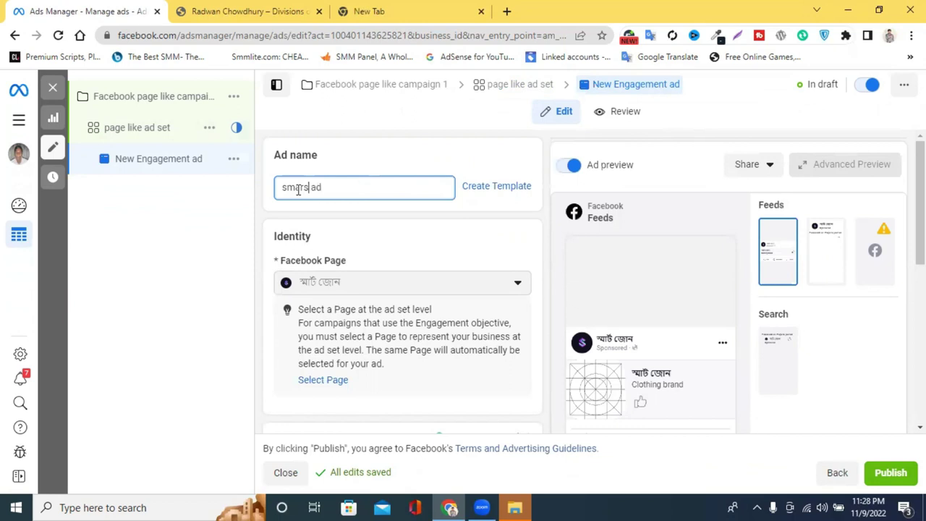
key("BackSpace")
type("t zoon")
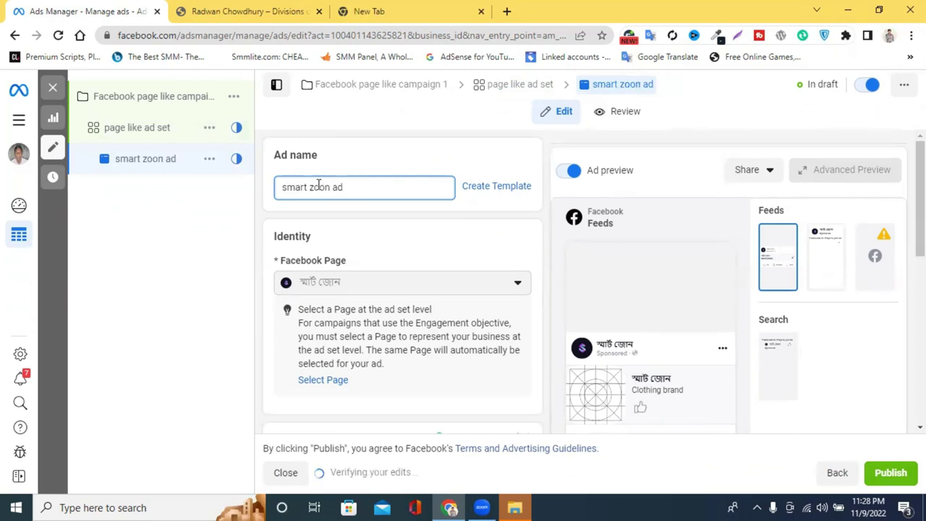
left_click(318, 186)
key("BackSpace")
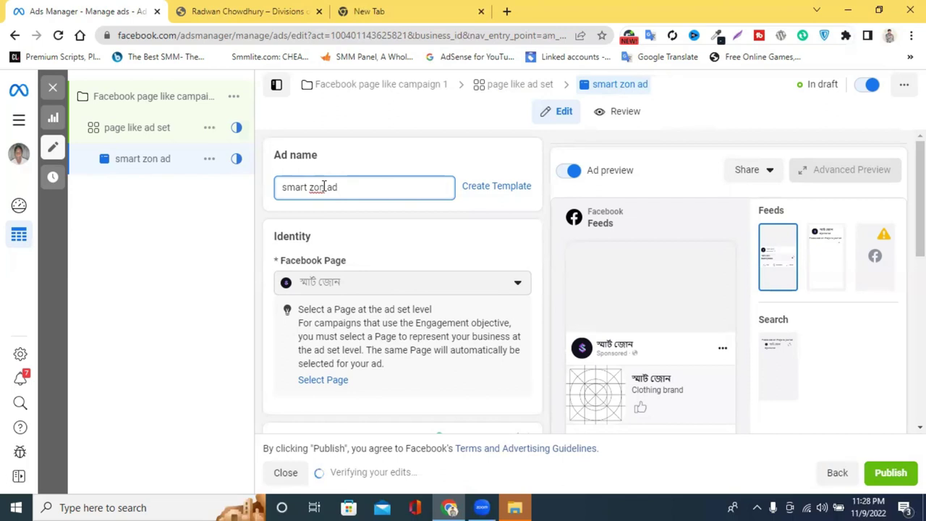
type("e")
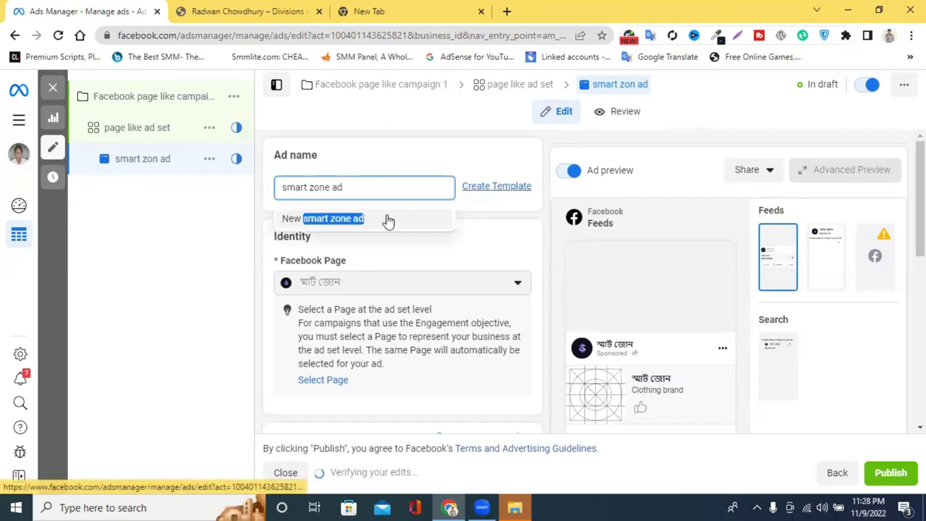
left_click(469, 229)
left_click_drag(303, 187, 281, 192)
key("BackSpace")
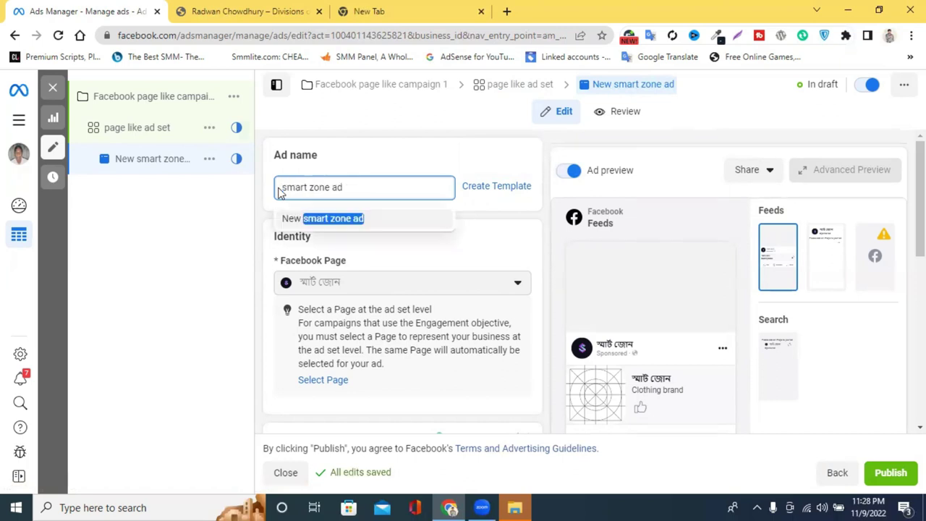
Revisit the page like ad set, return to the smart zone ad, and check its Facebook Page identity section.
left_click(141, 129)
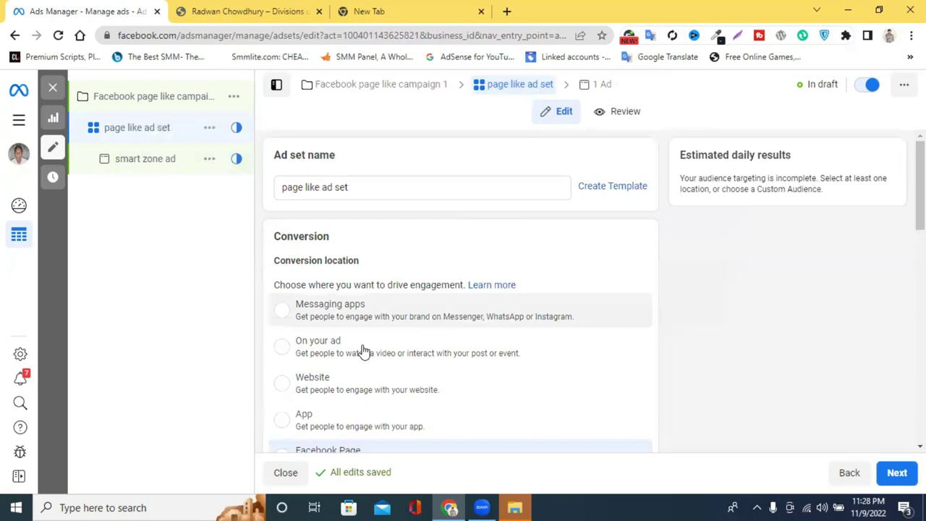
left_click(140, 159)
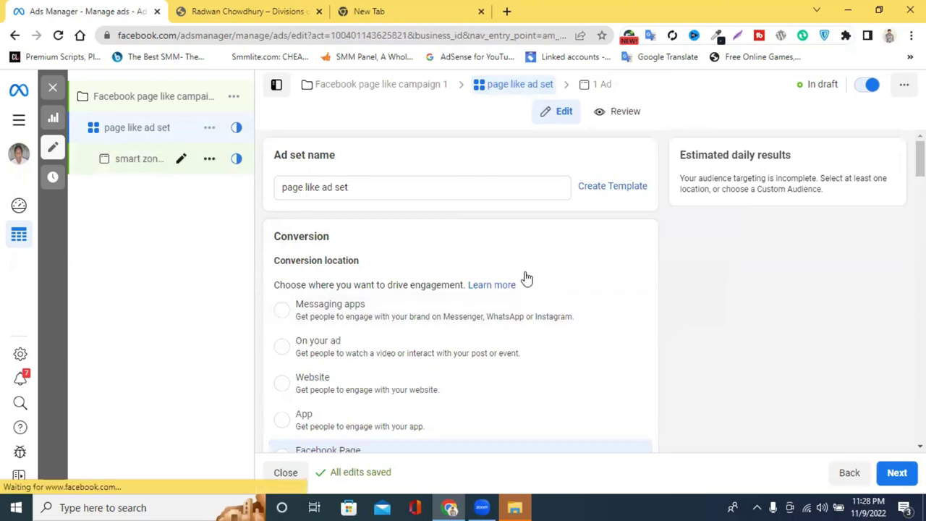
scroll(554, 297, "down", 3)
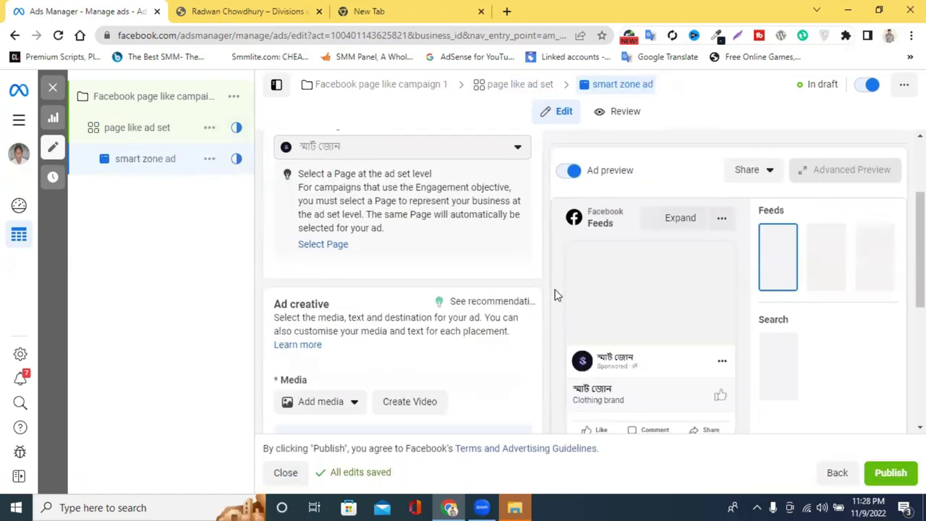
scroll(547, 315, "up", 1)
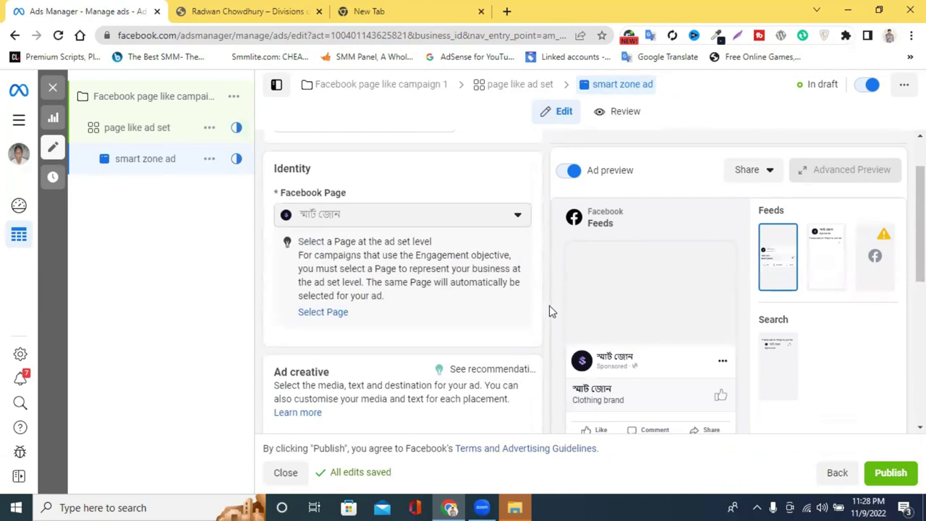
scroll(548, 309, "up", 1)
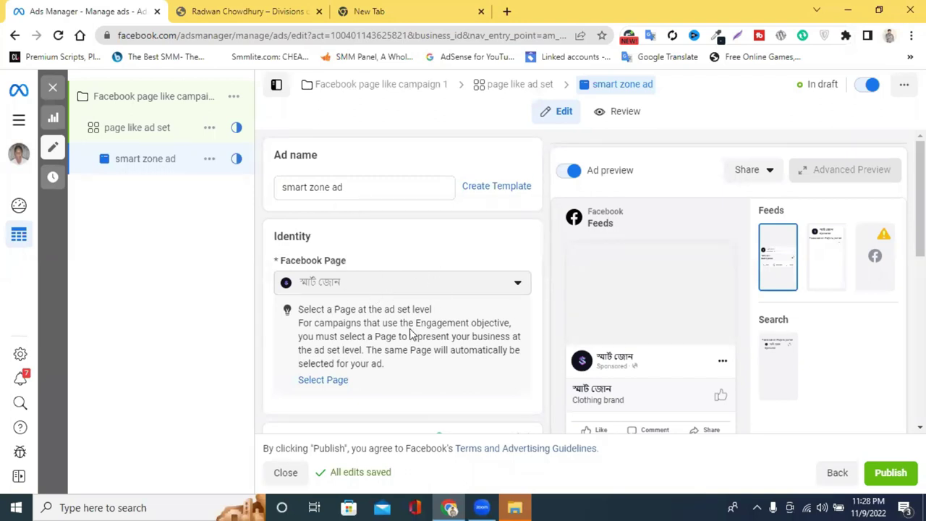
View the account images offered for the ad creative's media and close the selection without choosing one.
scroll(410, 333, "down", 3)
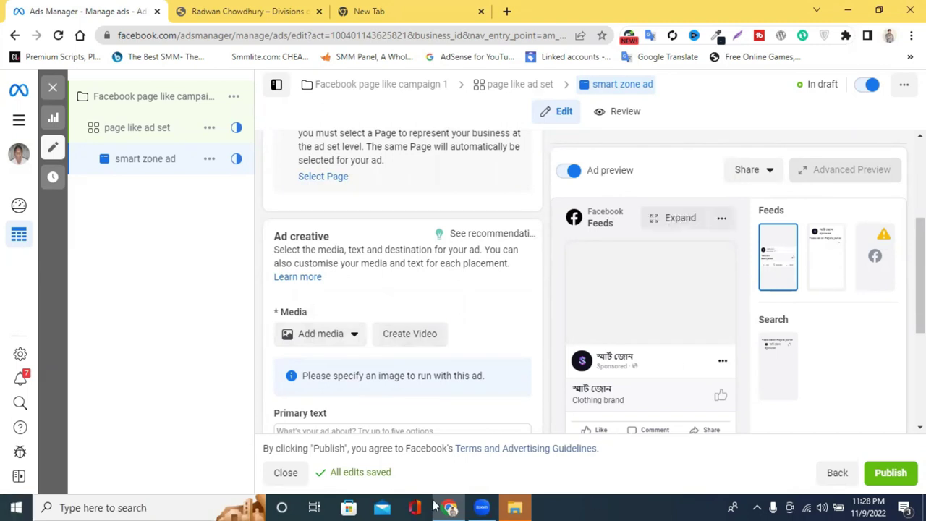
left_click(325, 339)
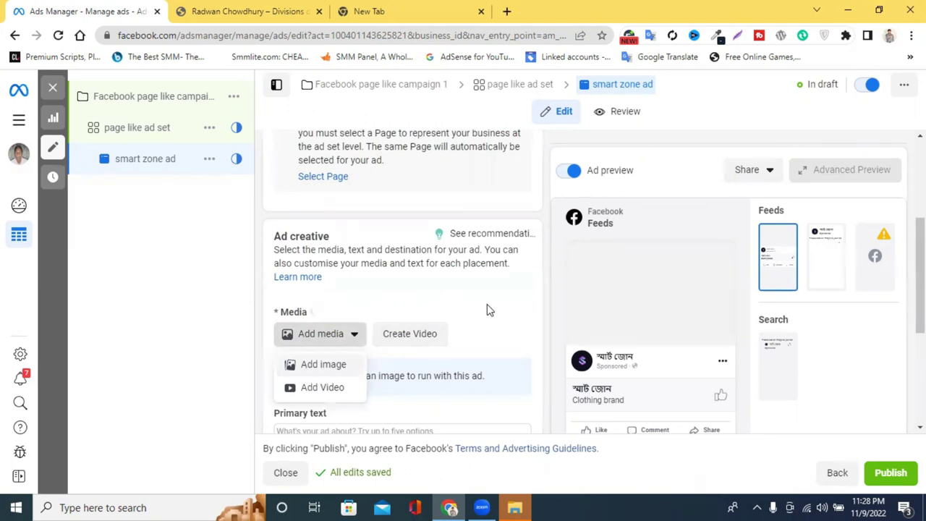
left_click(294, 335)
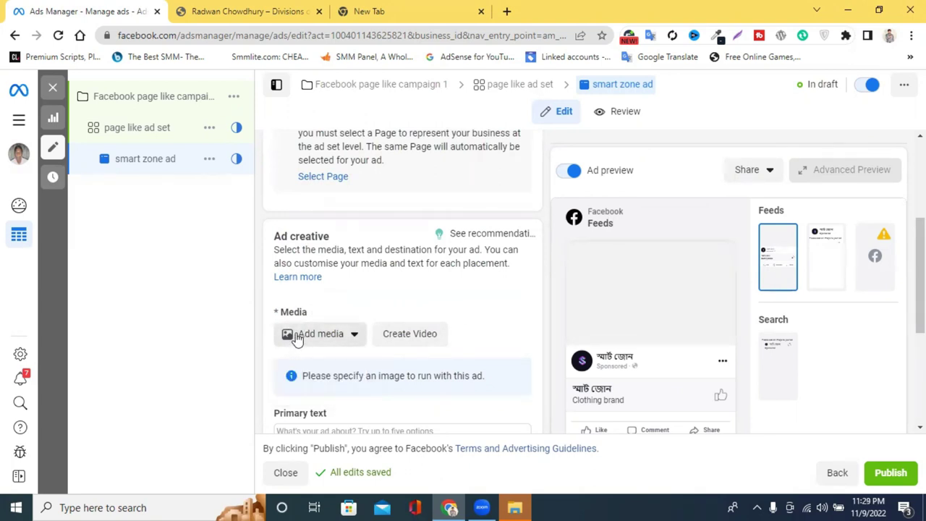
left_click(296, 337)
left_click(310, 366)
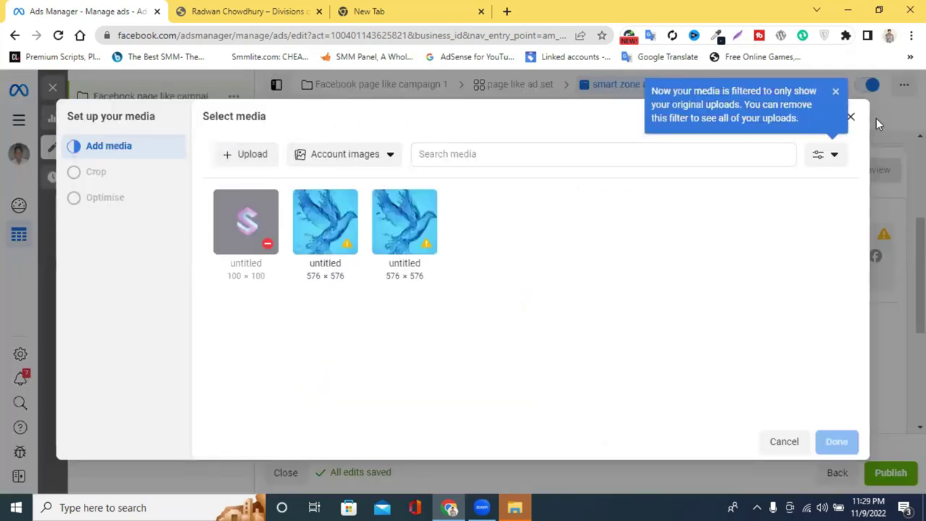
left_click(851, 116)
View the ad's video selection and the Create Video templates, leaving both without adding any media.
left_click(315, 338)
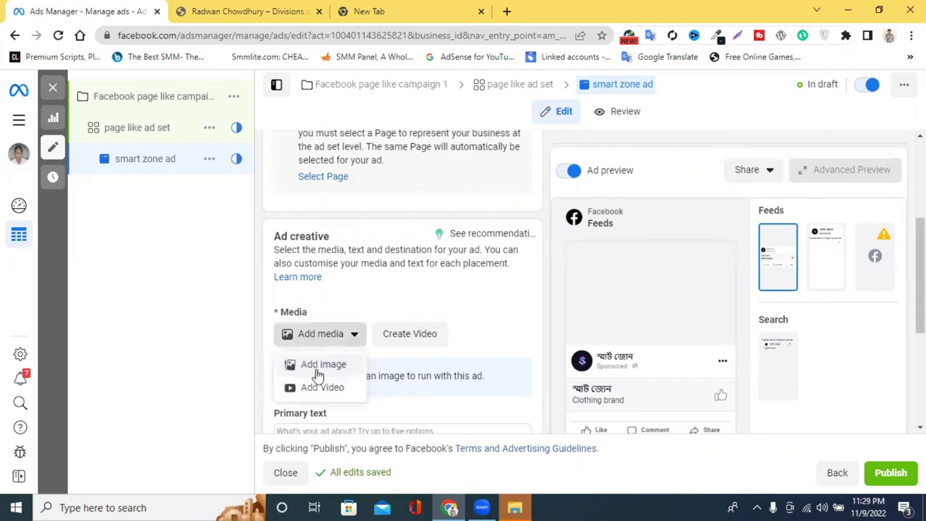
left_click(316, 387)
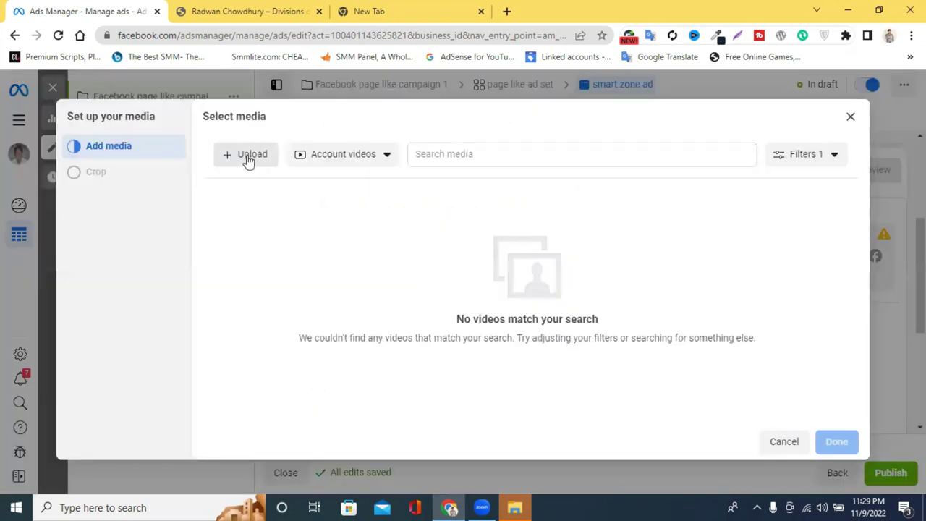
left_click(852, 117)
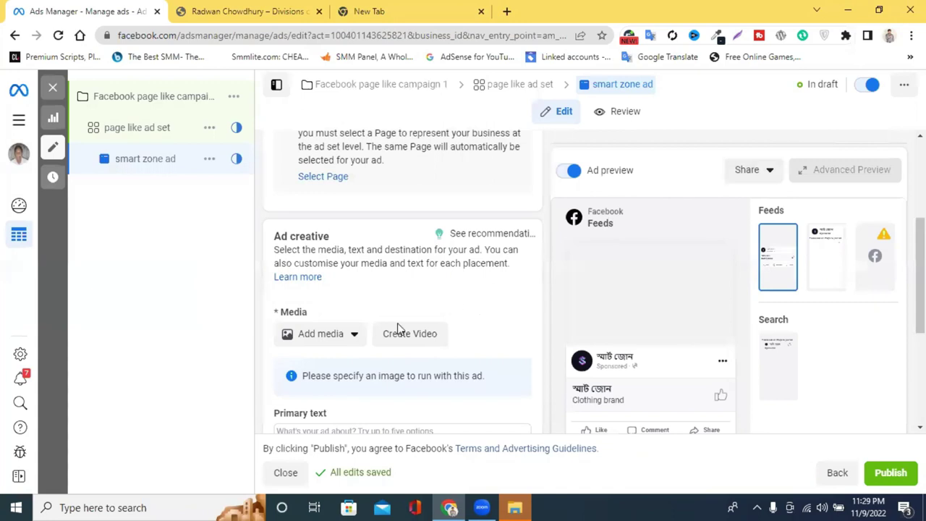
scroll(398, 326, "down", 1)
left_click(400, 273)
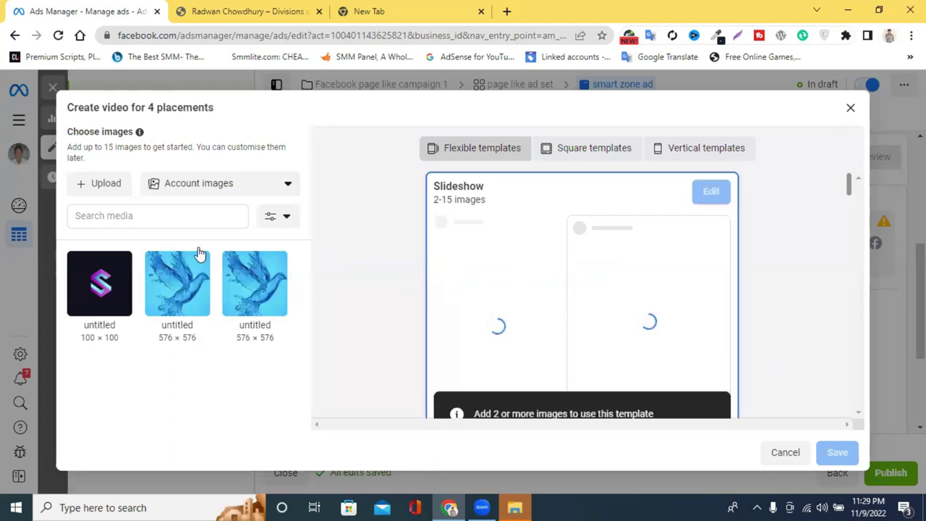
key("Escape")
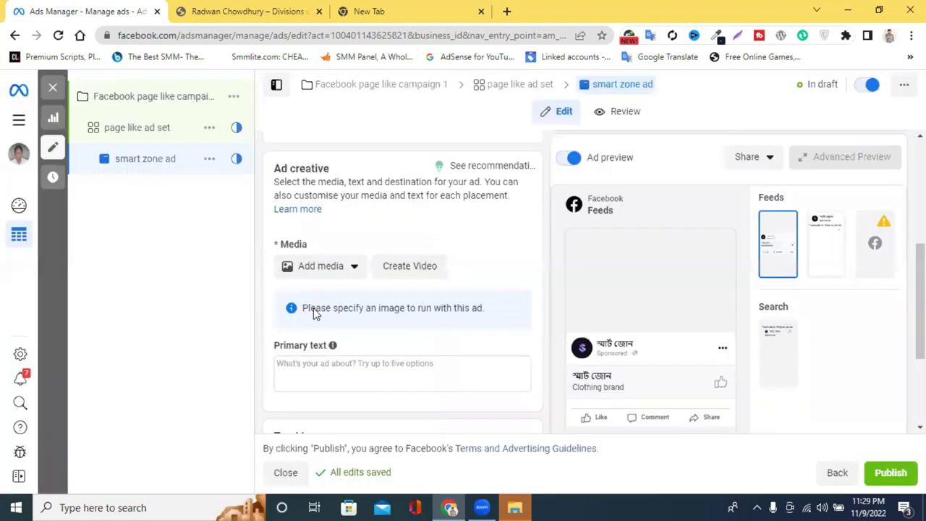
Check the smart zone ad's primary text and tracking sections, returning to its ad creative section.
scroll(352, 309, "down", 3)
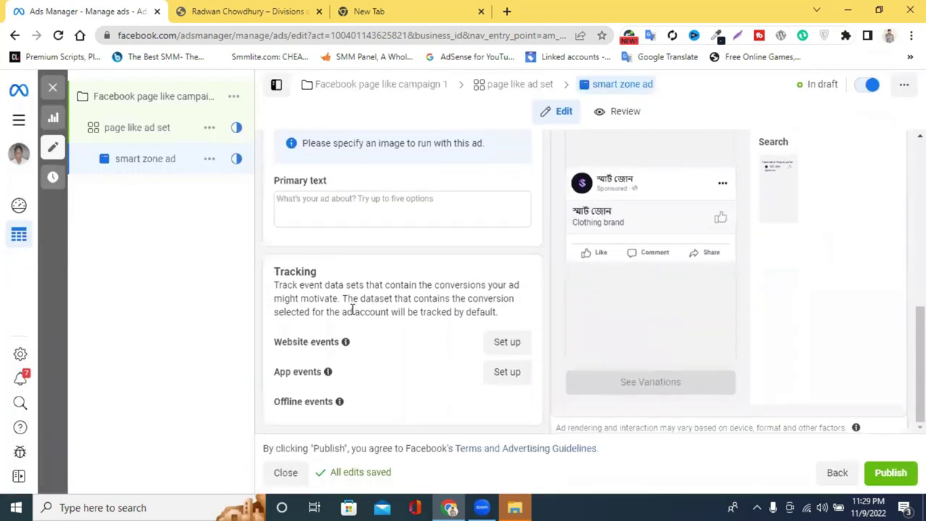
scroll(352, 309, "up", 1)
scroll(353, 309, "up", 1)
scroll(372, 278, "up", 1)
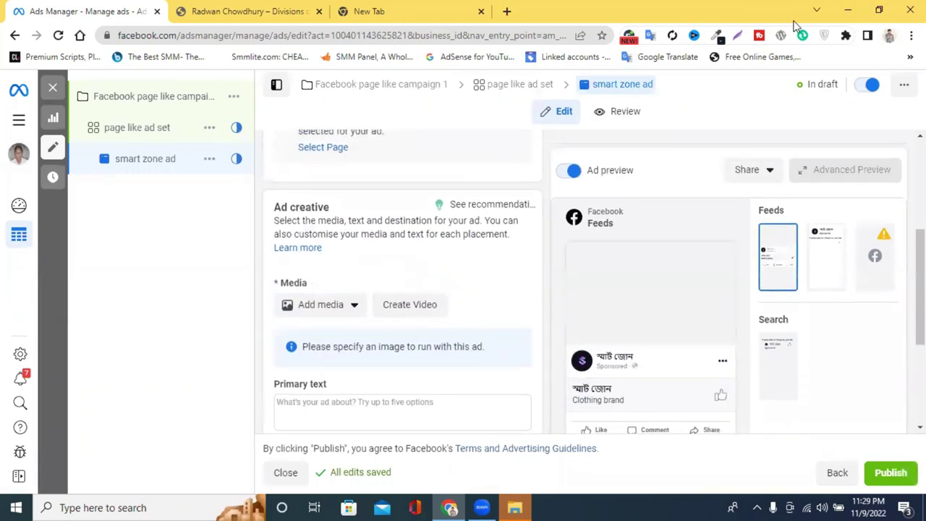
Enter the canva.com address in the blank browser tab without loading it, and return to the smart zone ad in Ads Manager.
left_click(416, 7)
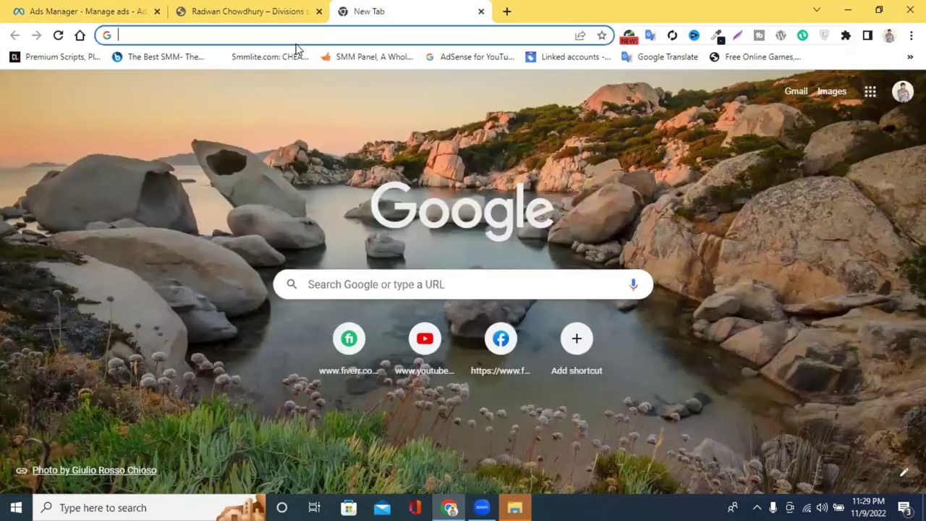
left_click(294, 35)
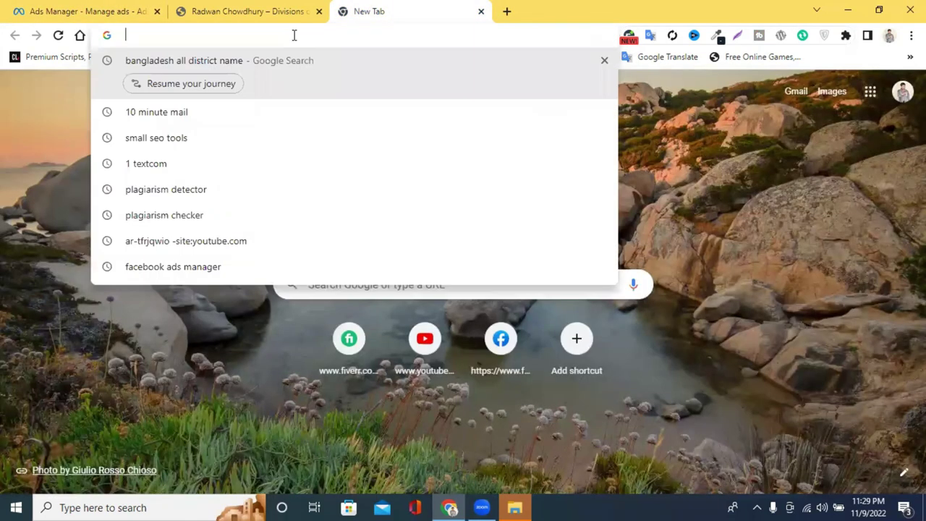
type("c")
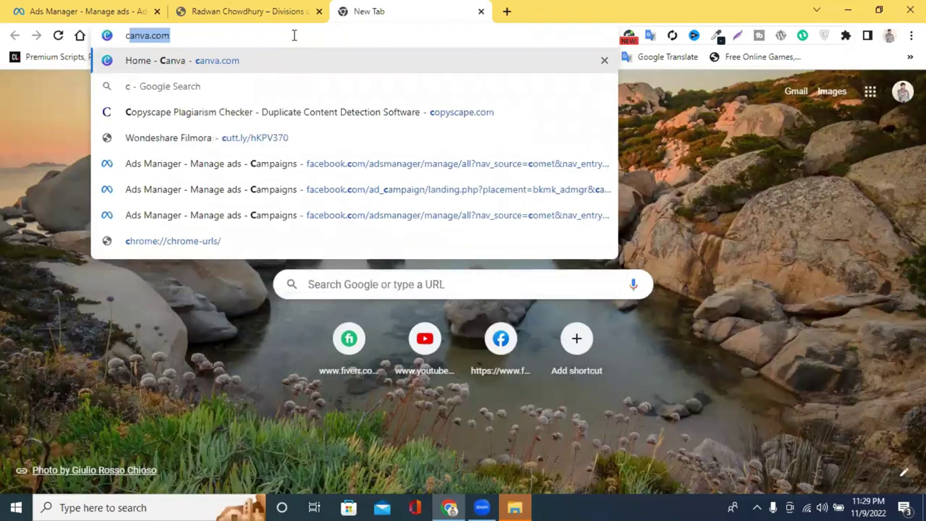
left_click(84, 9)
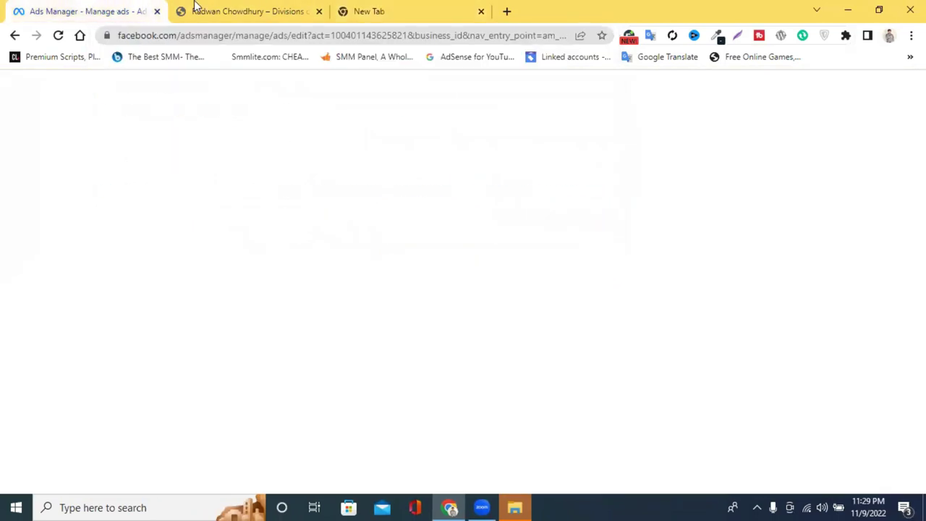
left_click(225, 8)
left_click(103, 8)
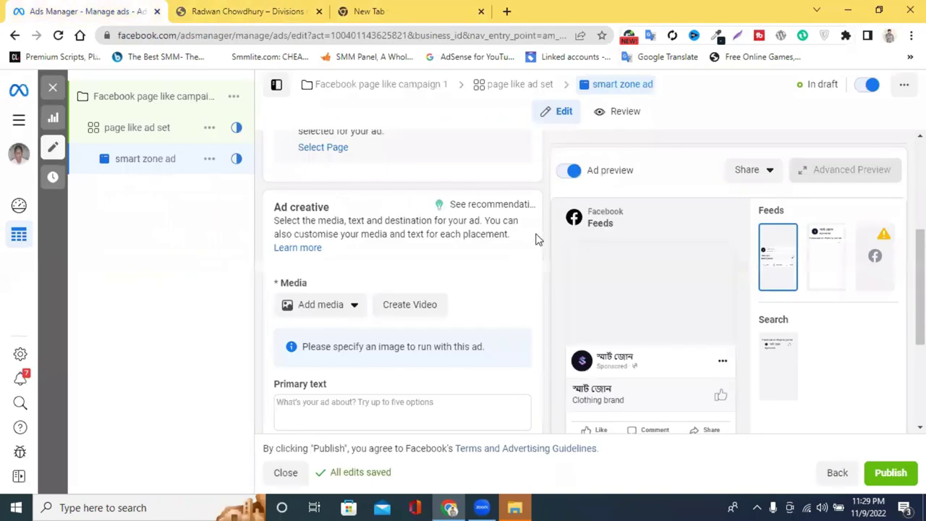
Upload the image "পৃথিবীতে সবচাইতে শান্তির ধর্ম হলো ইসলাম (2)" from Downloads as the ad's media and check its feed preview.
left_click(312, 310)
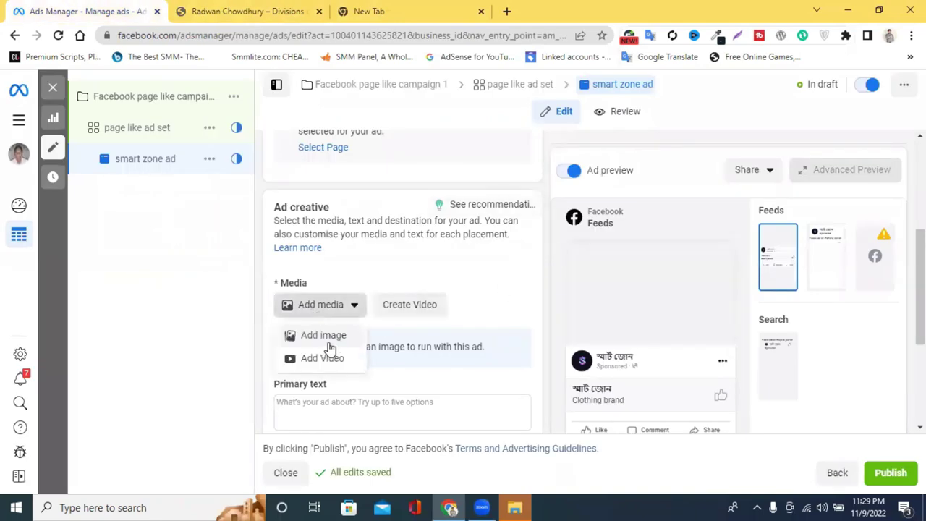
left_click(329, 342)
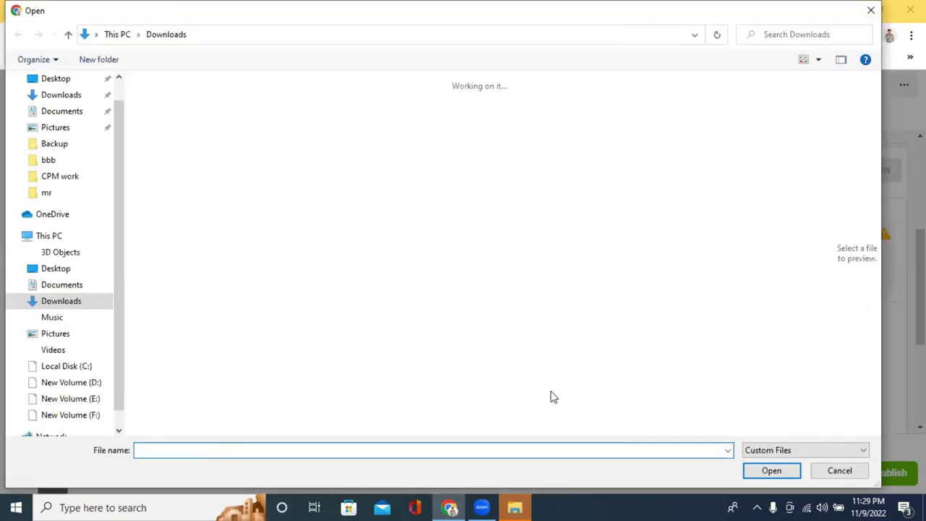
scroll(544, 219, "down", 10)
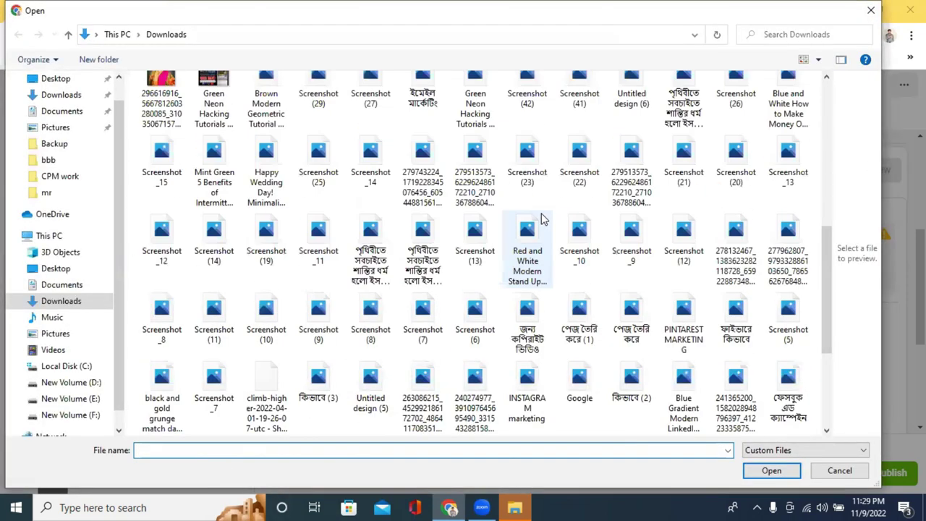
scroll(544, 219, "up", 2)
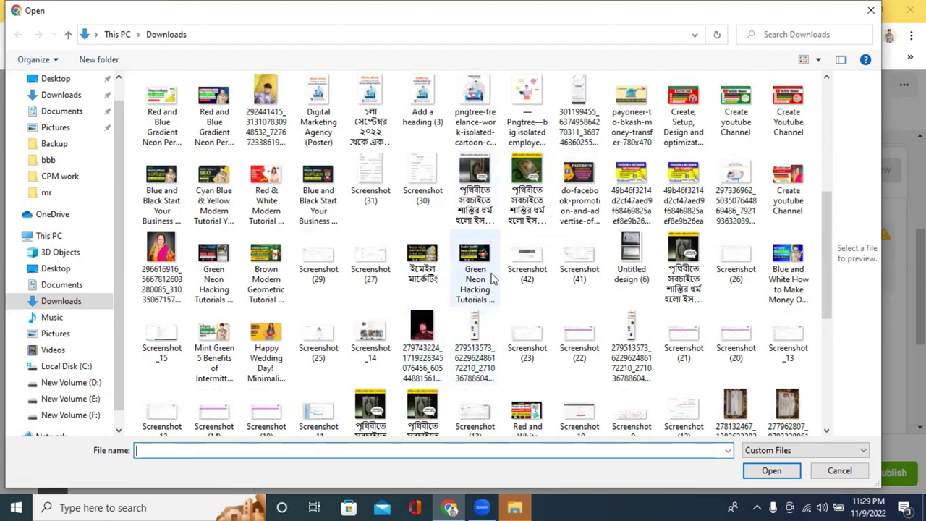
left_click(678, 259)
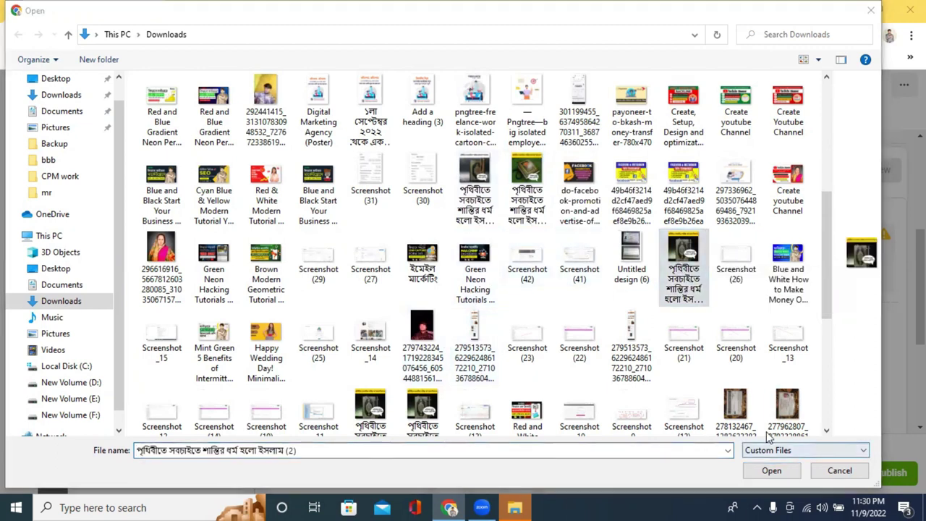
left_click(769, 471)
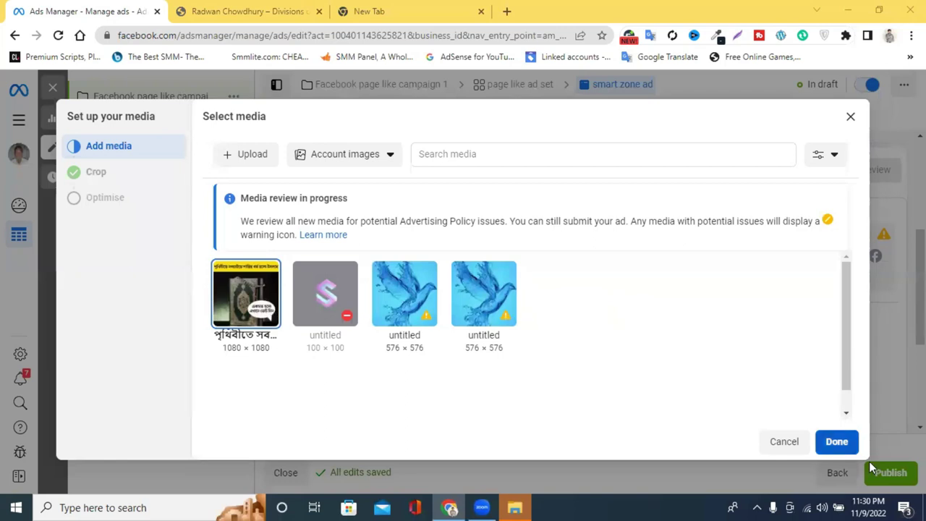
left_click(838, 442)
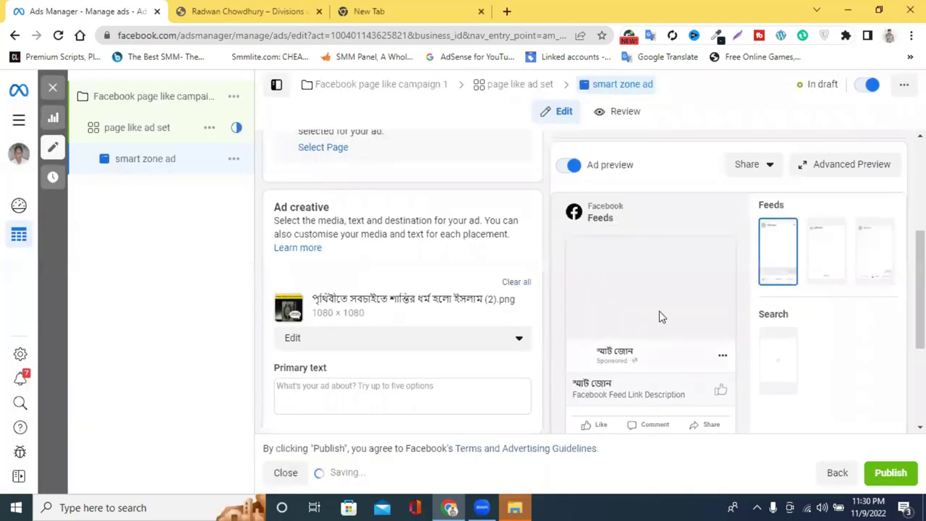
scroll(682, 313, "down", 2)
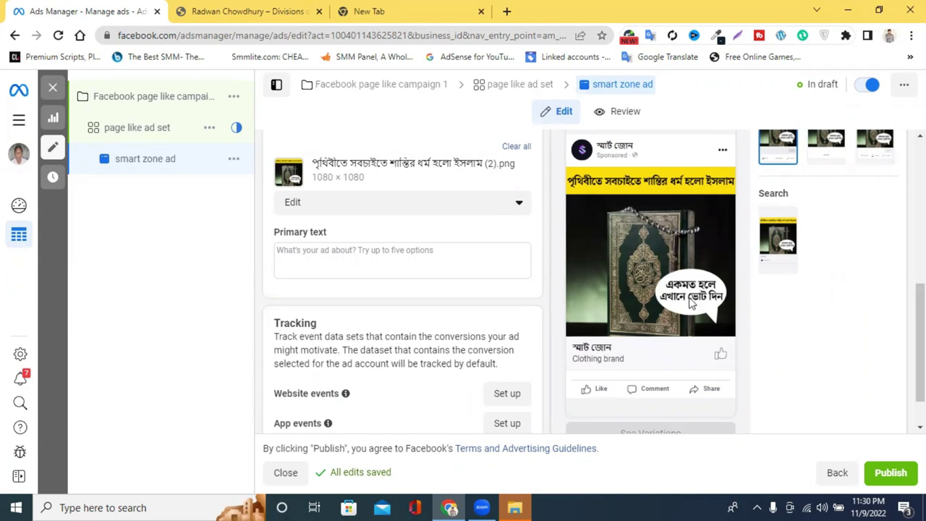
Switch to Canva by loading canva.com in the blank browser tab.
left_click(390, 13)
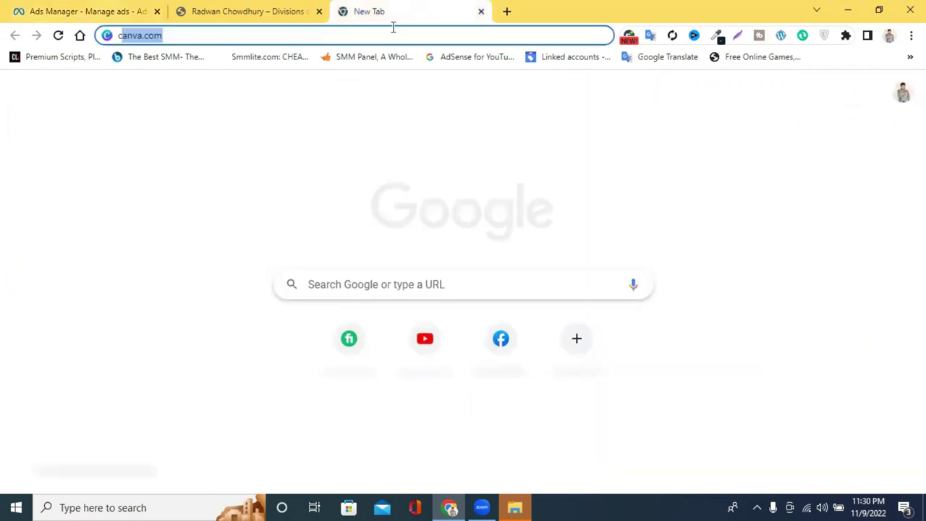
key("Return")
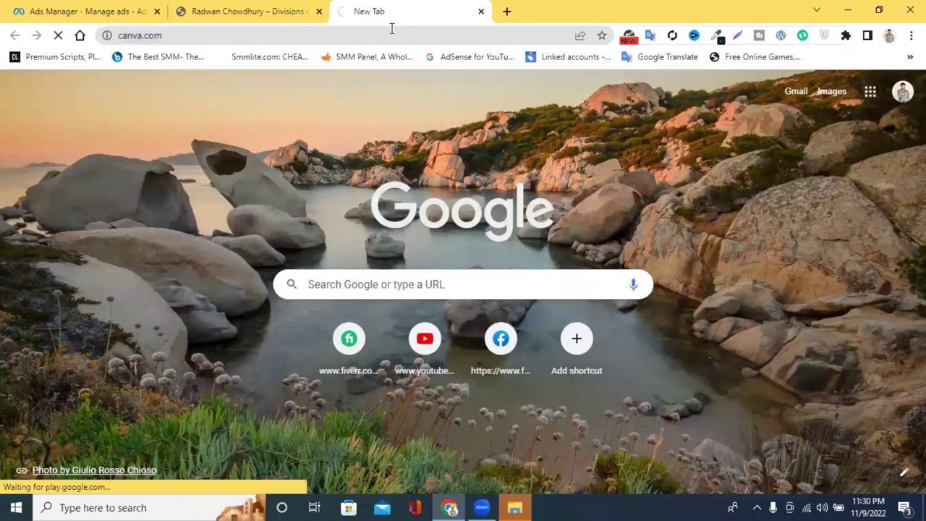
key("ctrl+shift+Tab")
left_click(423, 10)
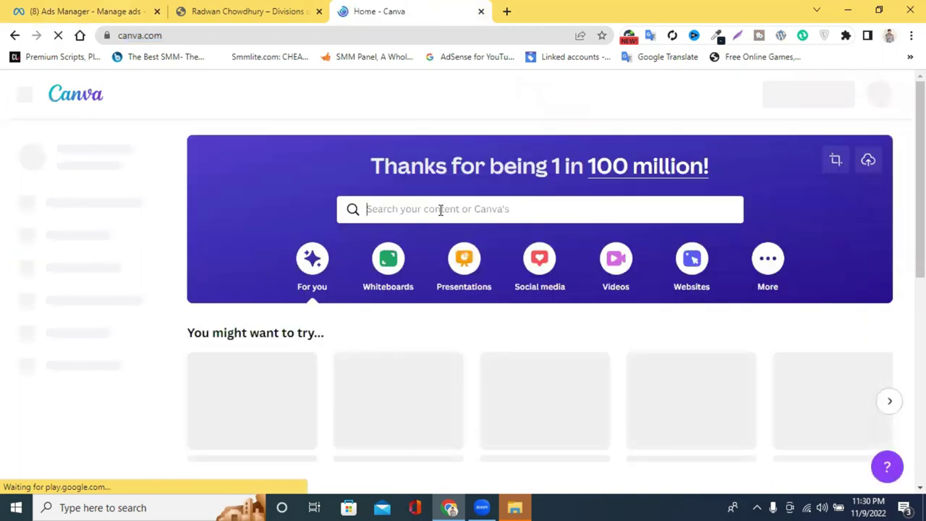
Search Canva for "facebook post" and show the Facebook Post templates.
type("fa")
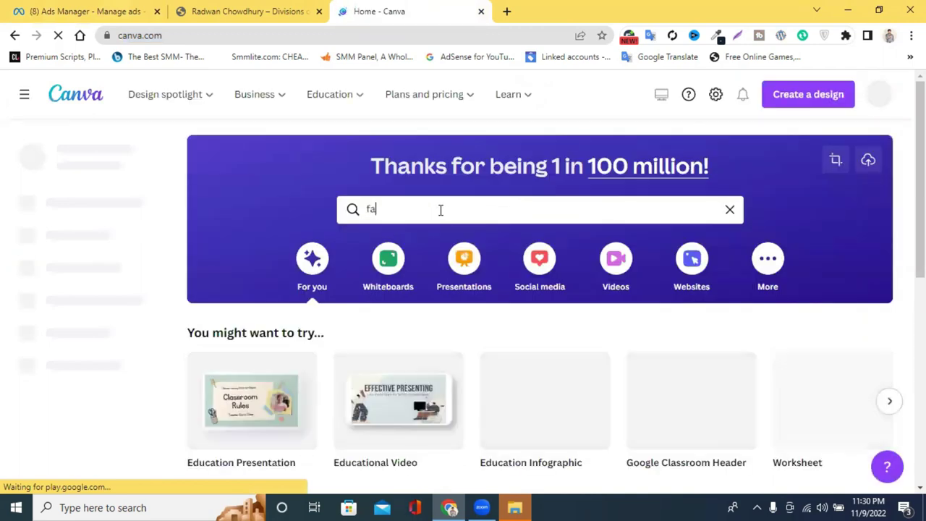
type("cebook")
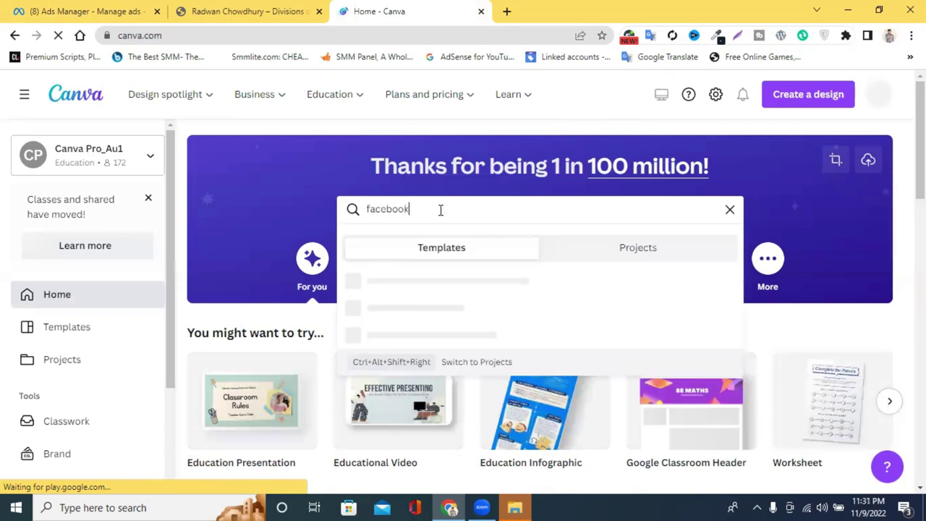
type(" post")
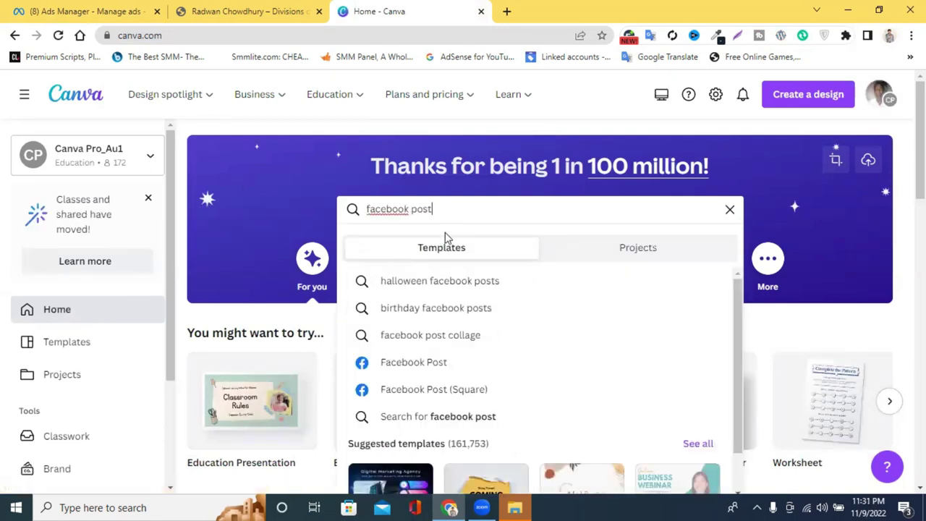
left_click(463, 370)
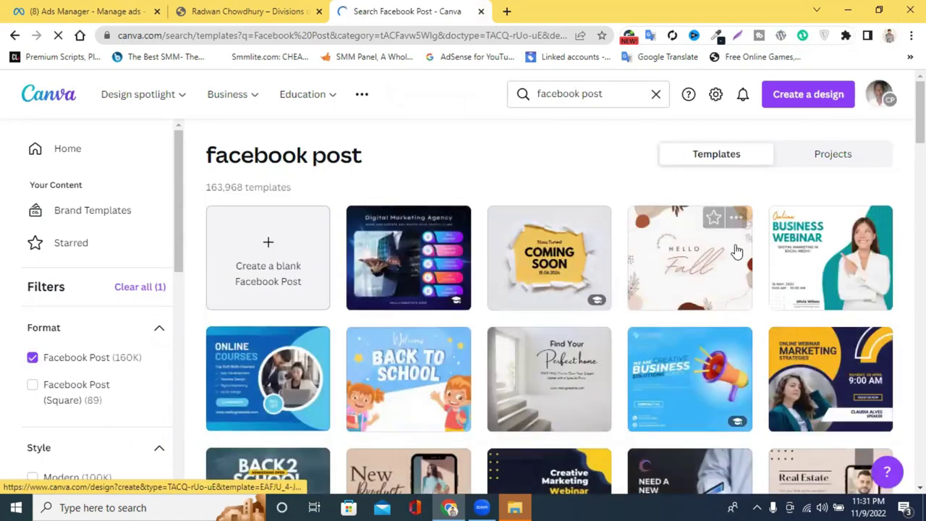
Browse the Facebook Post templates in Canva, checking back once on the ad's image preview in Ads Manager.
scroll(729, 251, "down", 2)
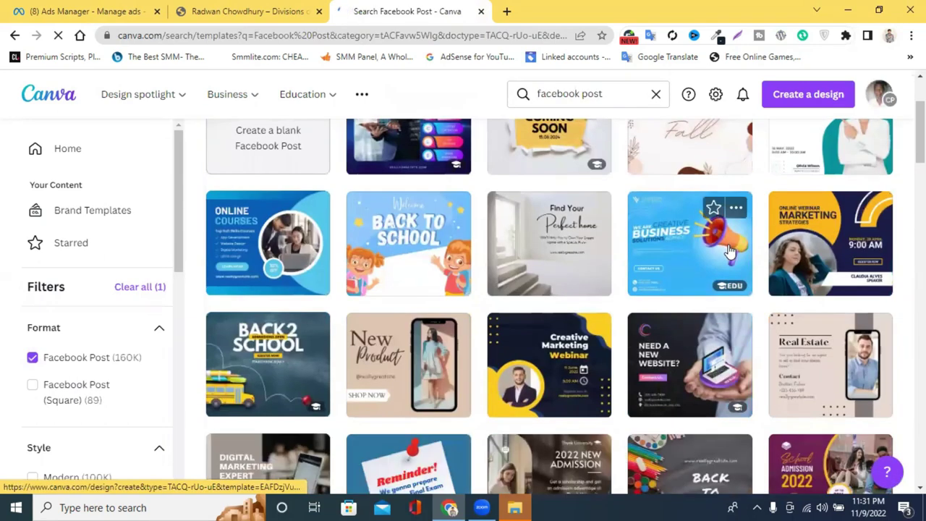
left_click(217, 11)
key("ctrl+shift+Tab")
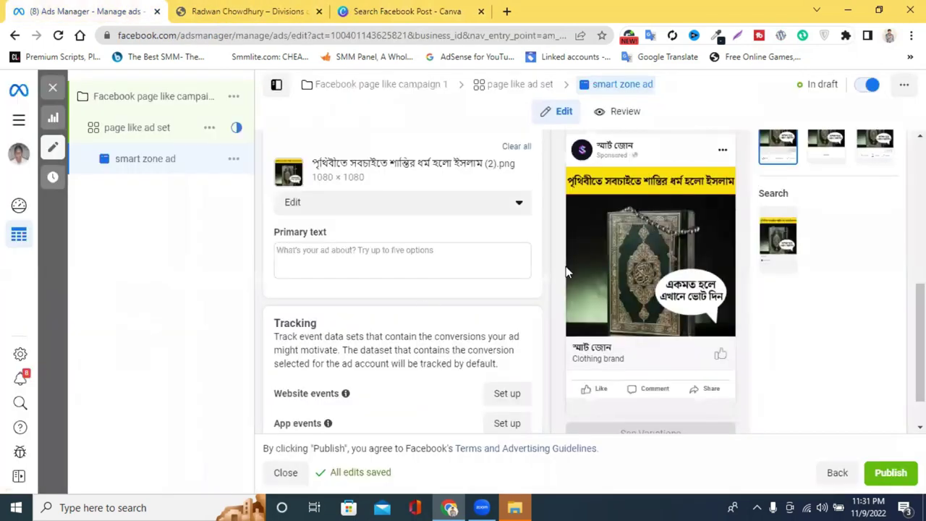
left_click(378, 11)
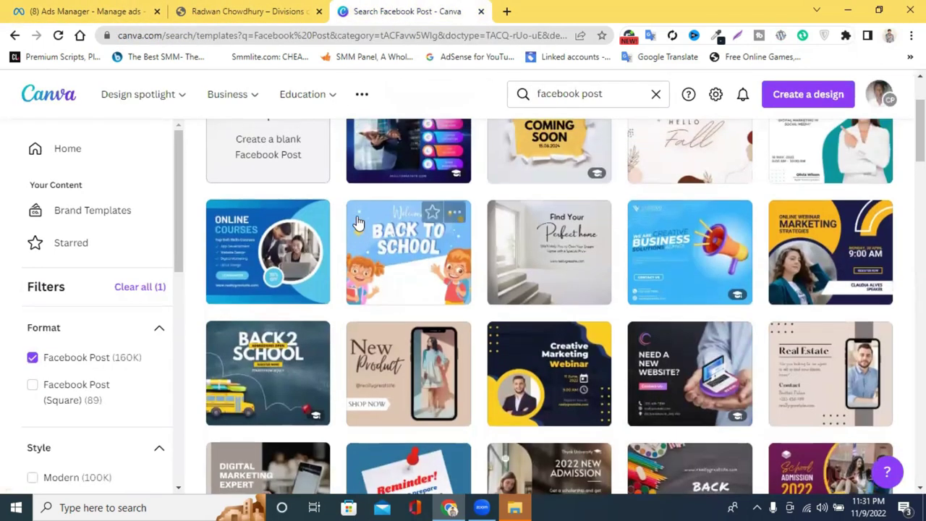
scroll(358, 224, "down", 3)
scroll(734, 261, "down", 2)
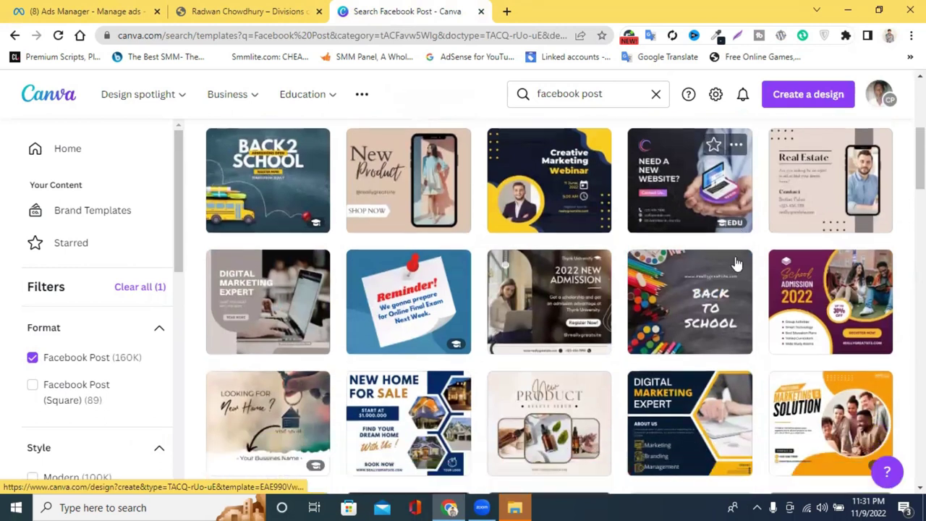
scroll(729, 258, "down", 4)
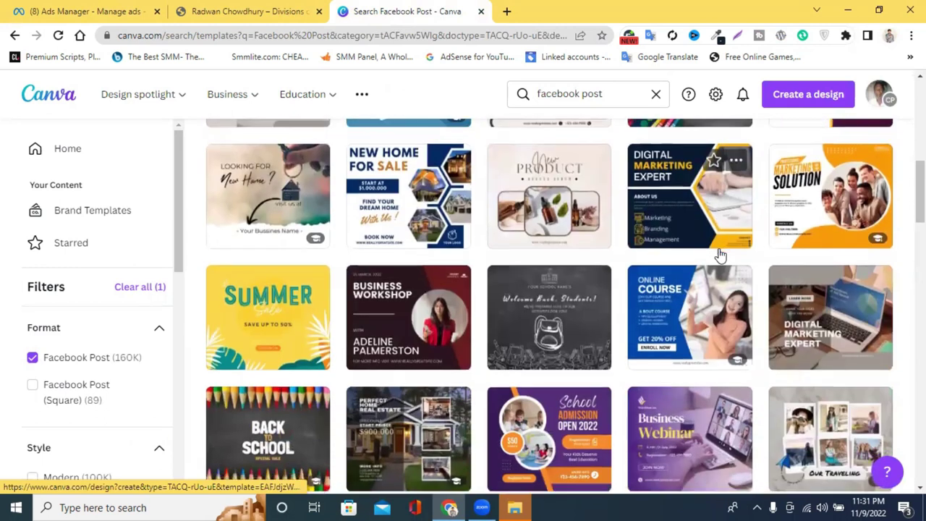
scroll(720, 255, "down", 2)
scroll(651, 217, "up", 4)
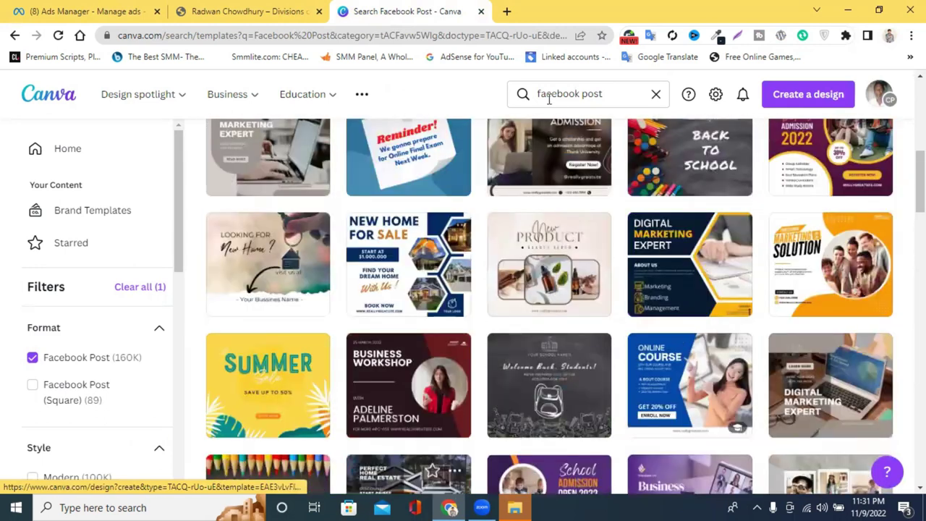
Replace Canva's template search text with "instagram".
left_click(553, 95)
double_click(553, 96)
key("BackSpace")
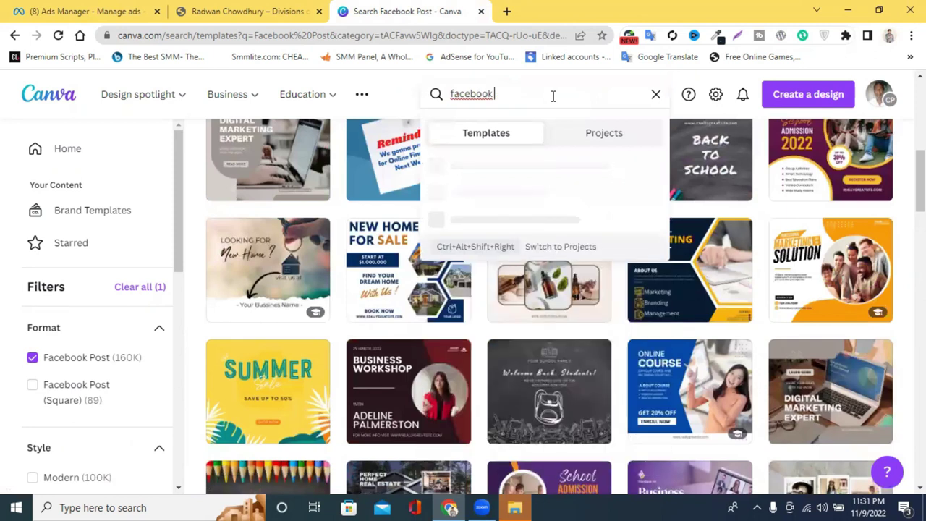
key("ctrl+BackSpace")
type("i")
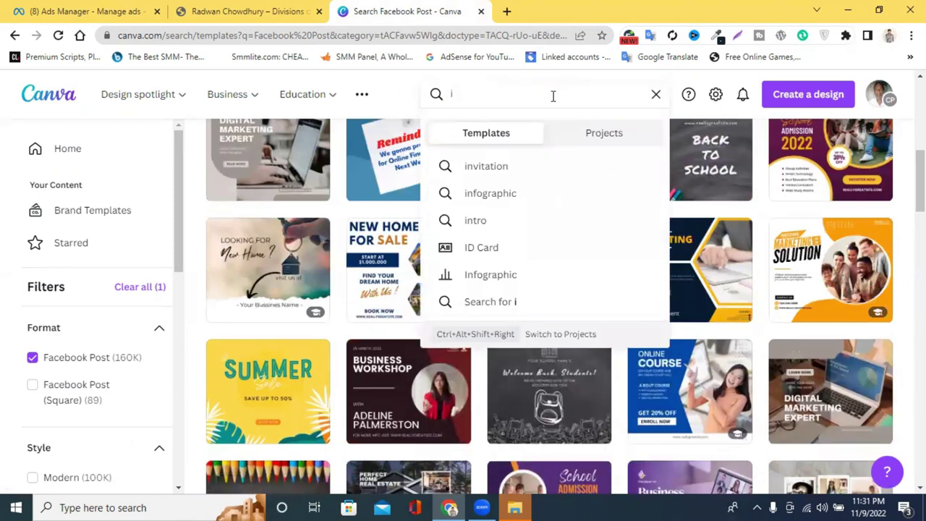
type("nstagram")
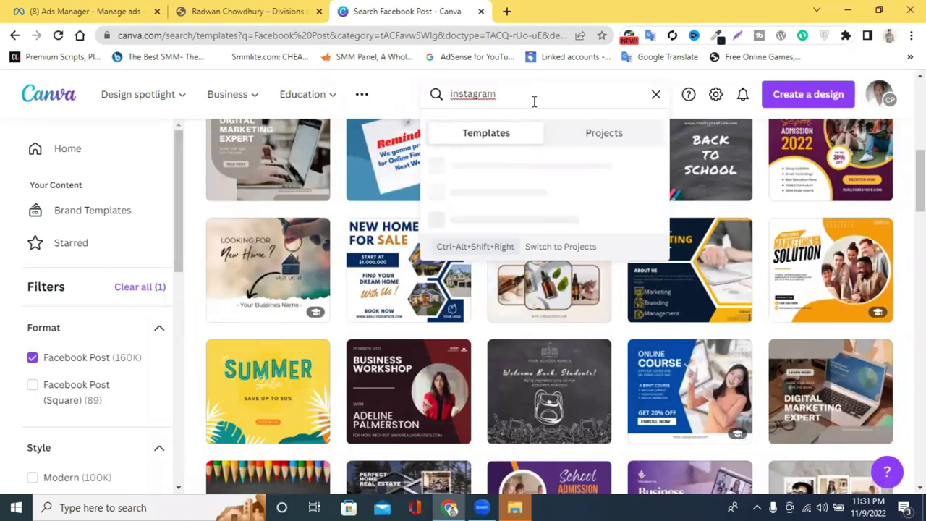
right_click(481, 94)
left_click(514, 102)
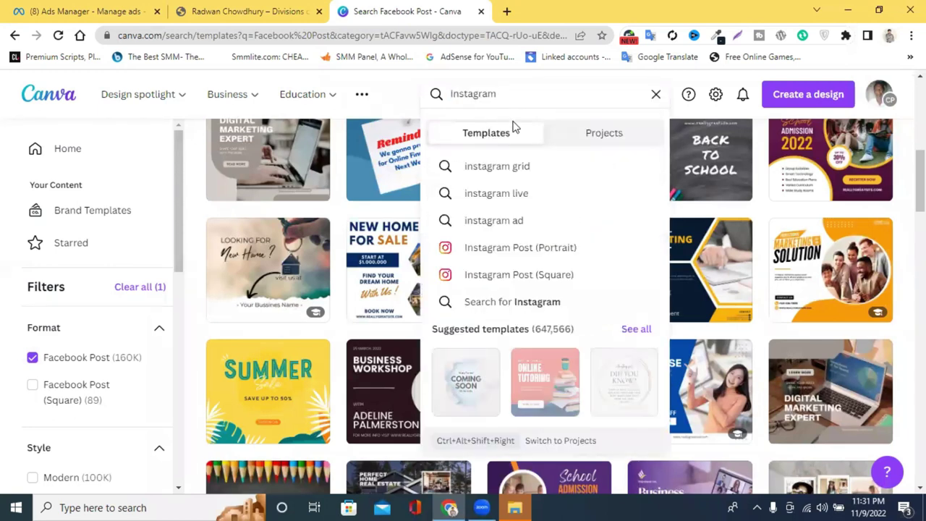
Show the Instagram Post (Portrait) templates and open the "The better the question, the better the answer" template as a new design.
left_click(562, 250)
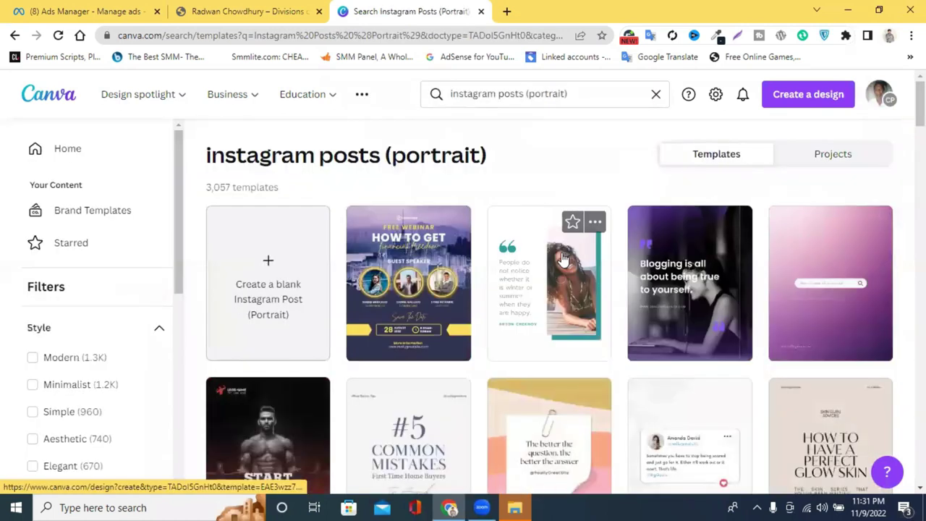
scroll(640, 271, "down", 3)
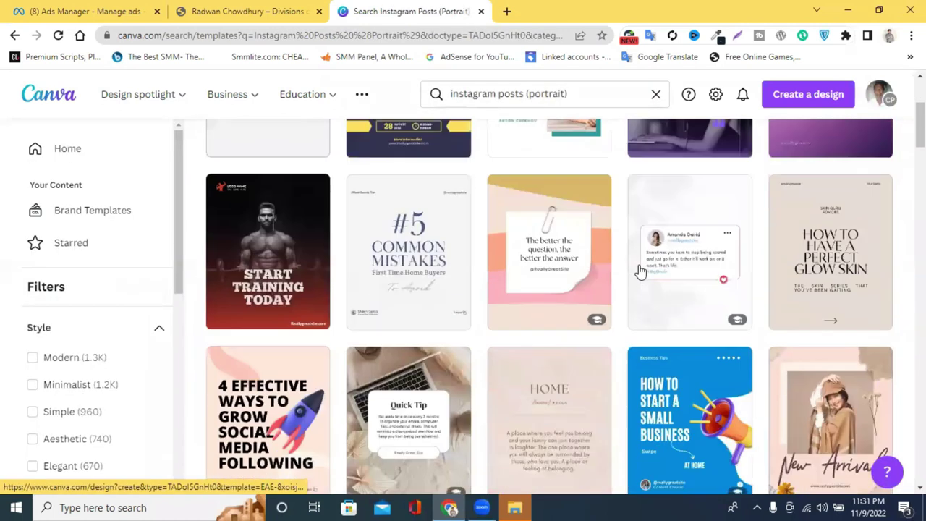
left_click(543, 267)
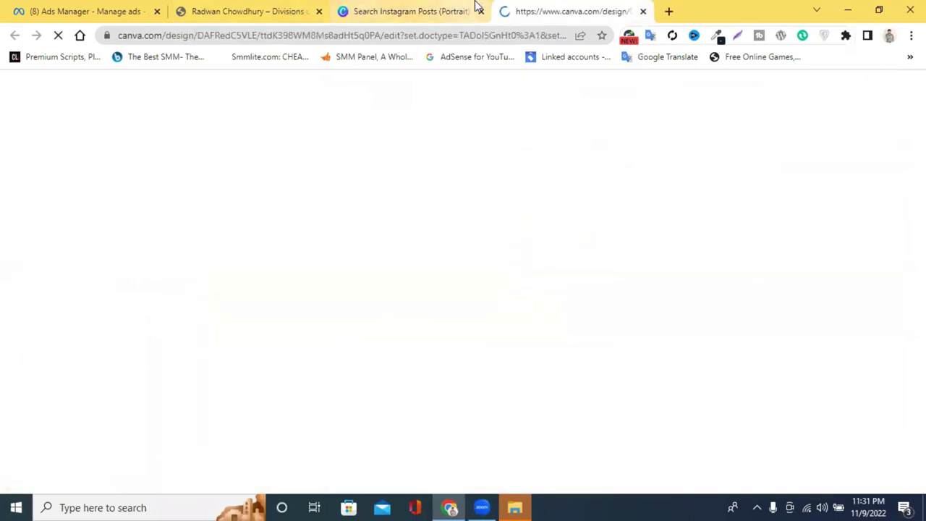
left_click(463, 11)
left_click(557, 10)
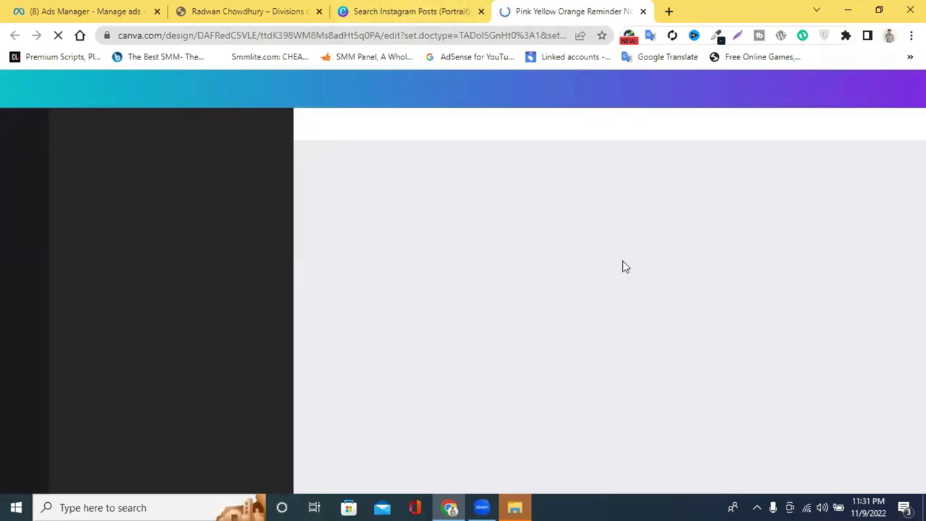
left_click(405, 10)
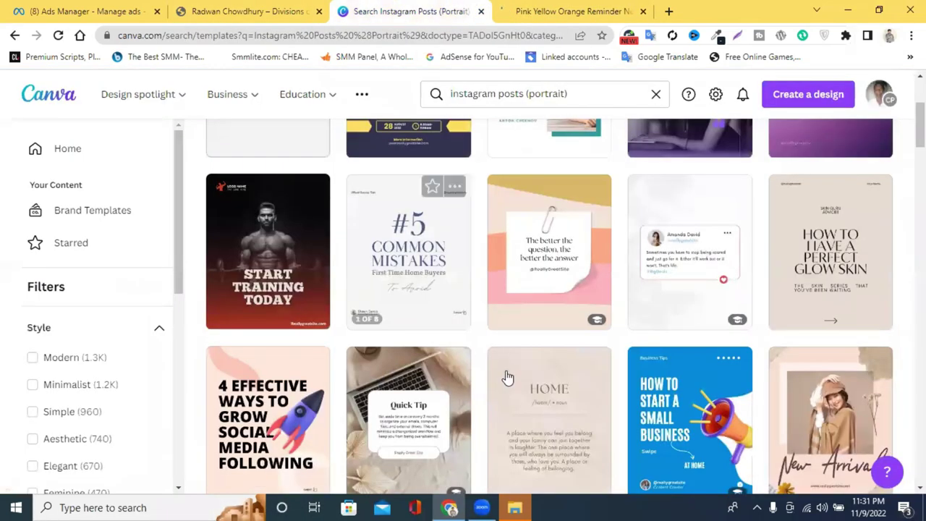
scroll(510, 296, "down", 2)
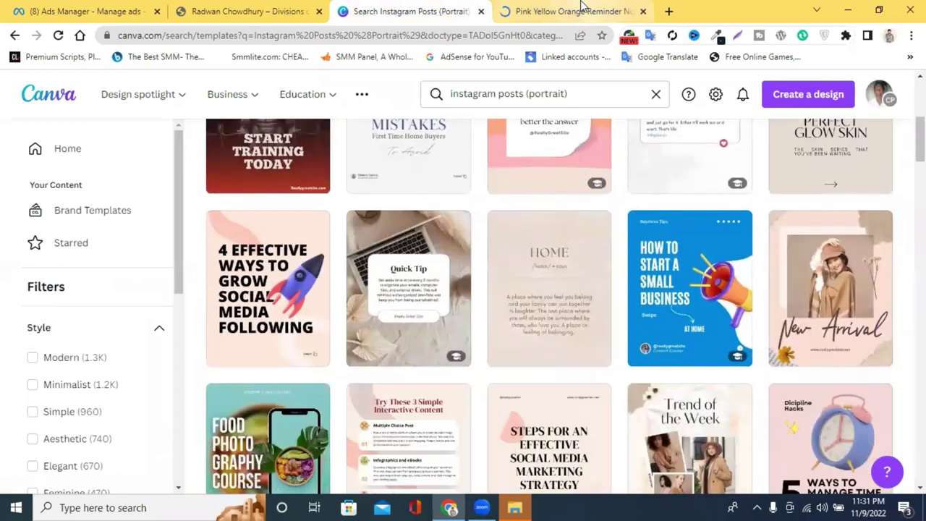
left_click(583, 9)
left_click(407, 9)
left_click(300, 11)
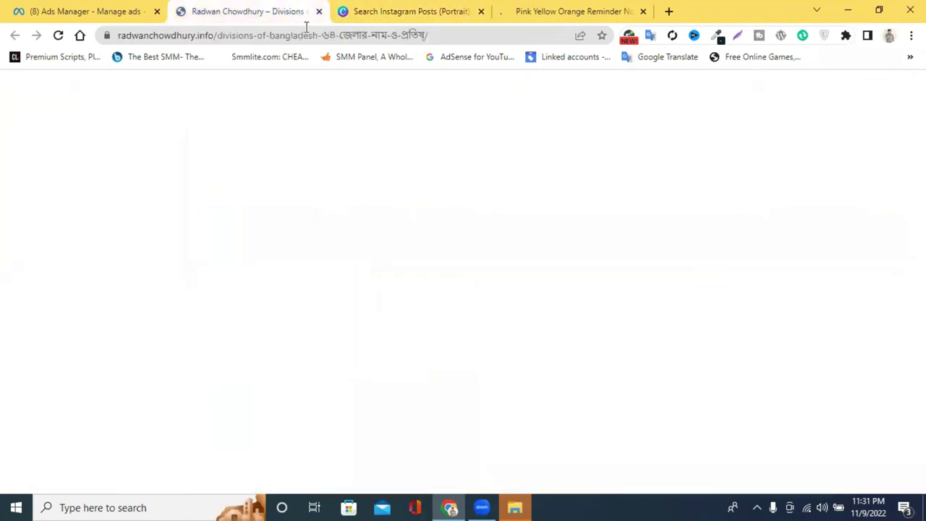
left_click(387, 7)
left_click(585, 9)
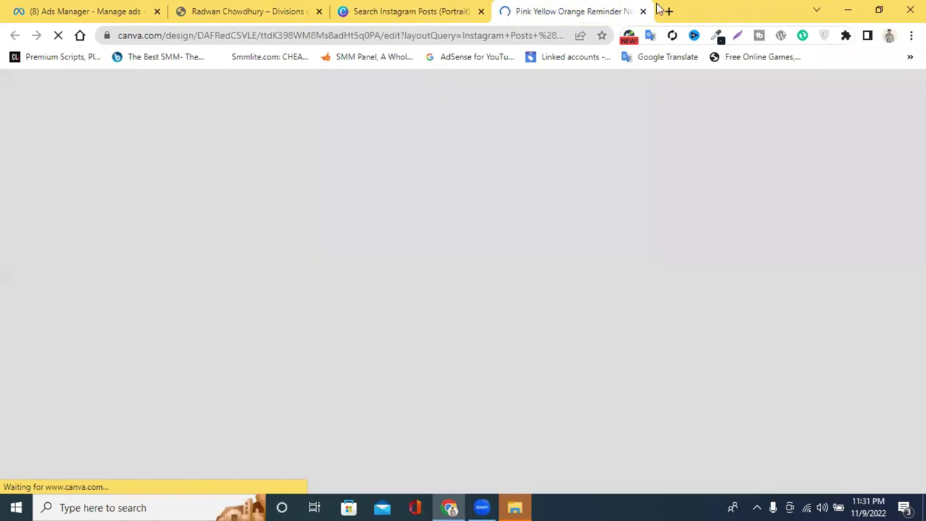
Run a Google Images search in a new browser tab using the Quran poster with the yellow header from Downloads, and decline the account reminder.
left_click(670, 12)
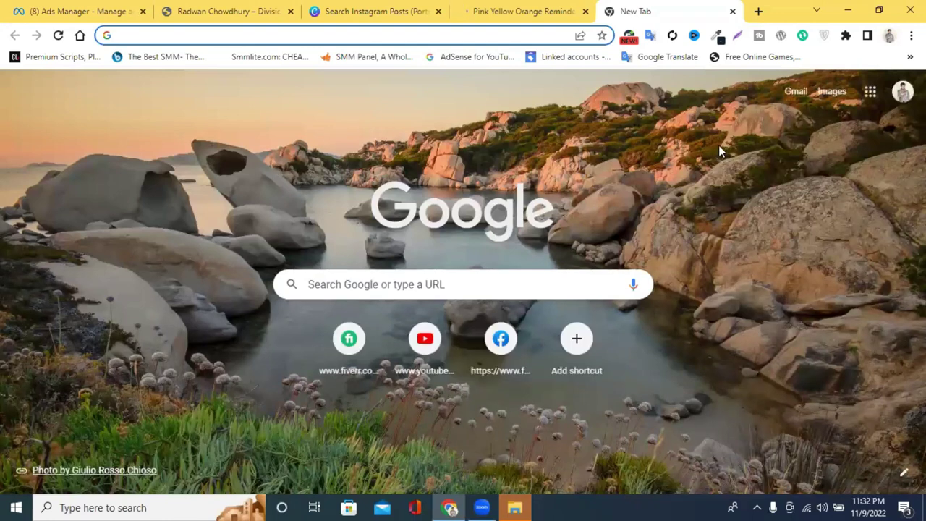
left_click(827, 101)
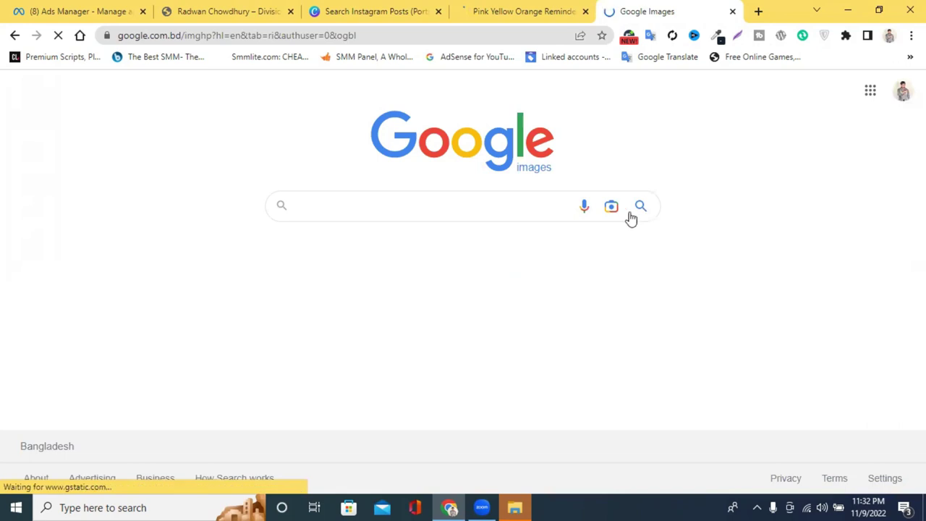
left_click(611, 207)
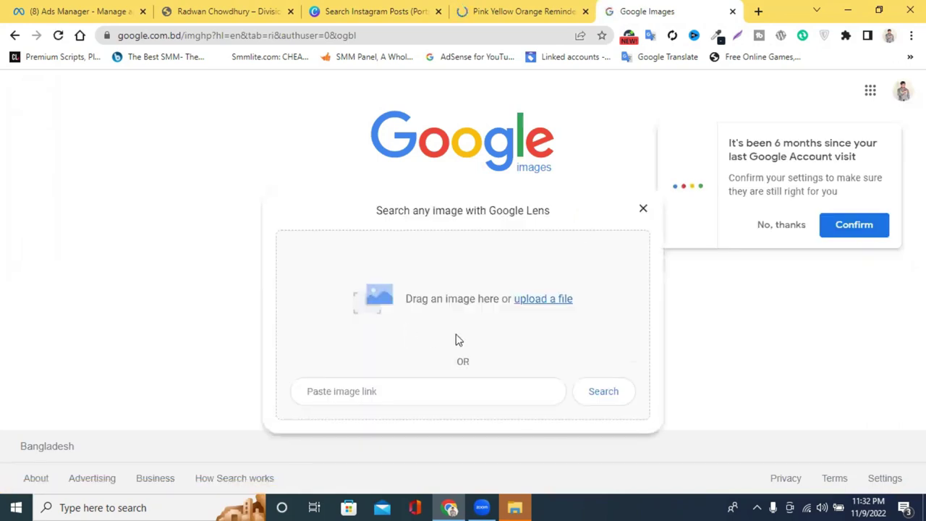
left_click(522, 299)
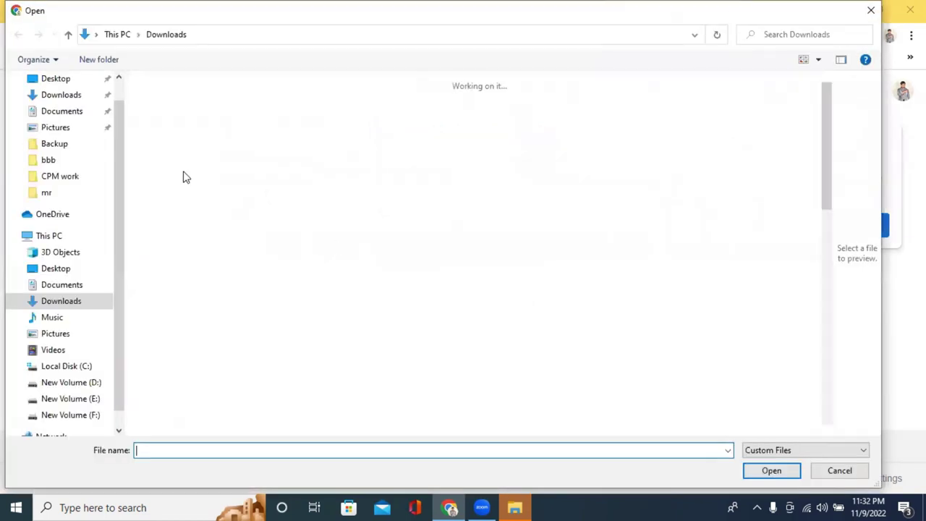
scroll(644, 275, "down", 6)
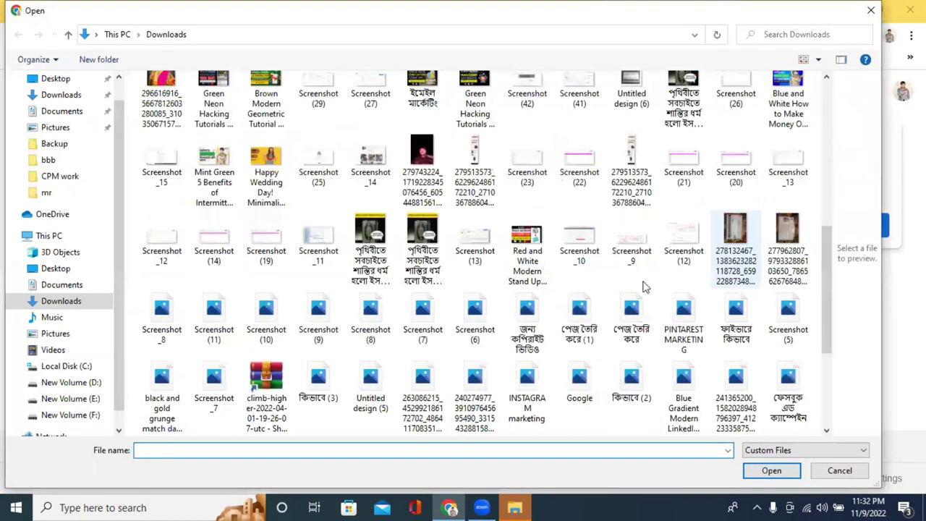
left_click(423, 246)
key("Return")
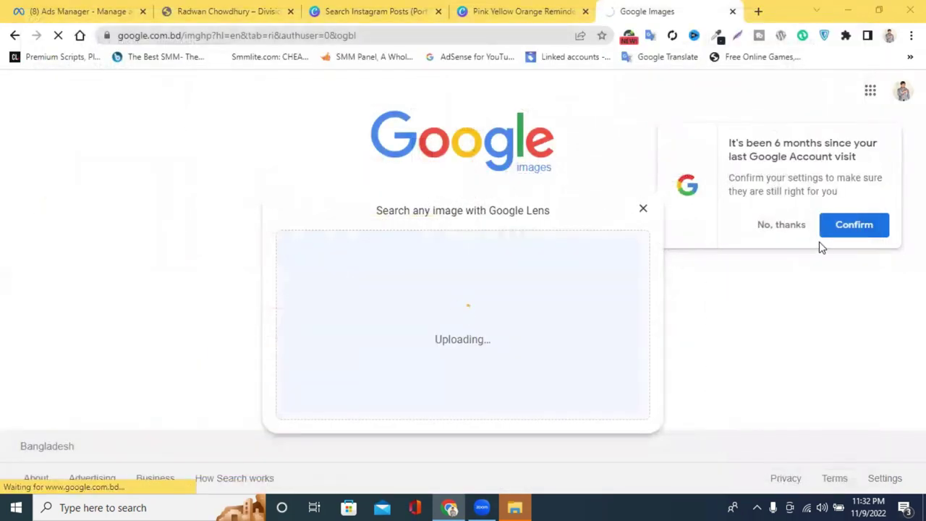
left_click(781, 226)
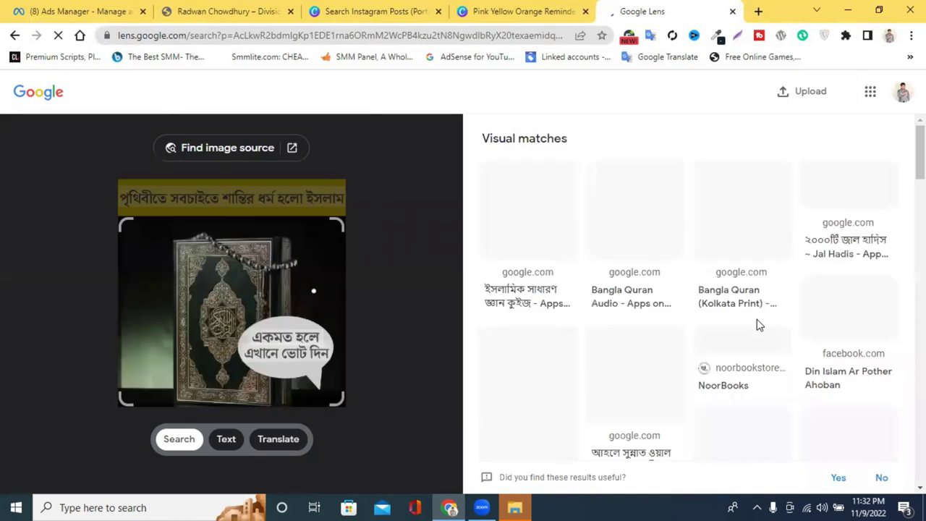
Extend the Google Lens selection over the whole poster, check its text and English translation, and look through the visual matches.
left_click_drag(335, 216, 366, 167)
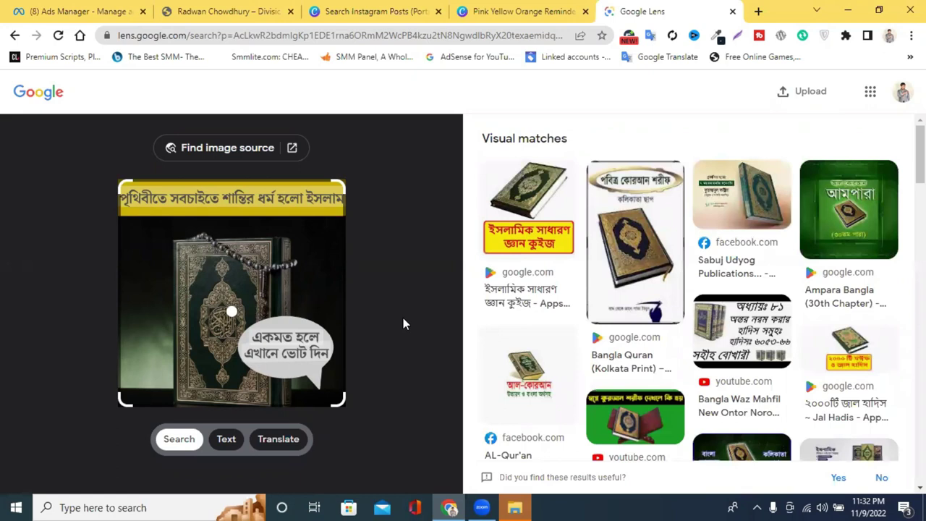
left_click(293, 440)
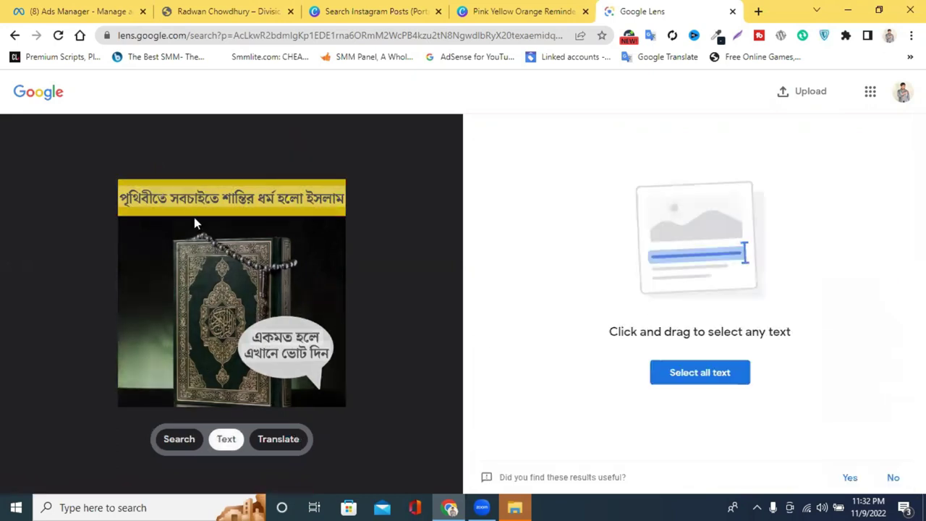
left_click(274, 441)
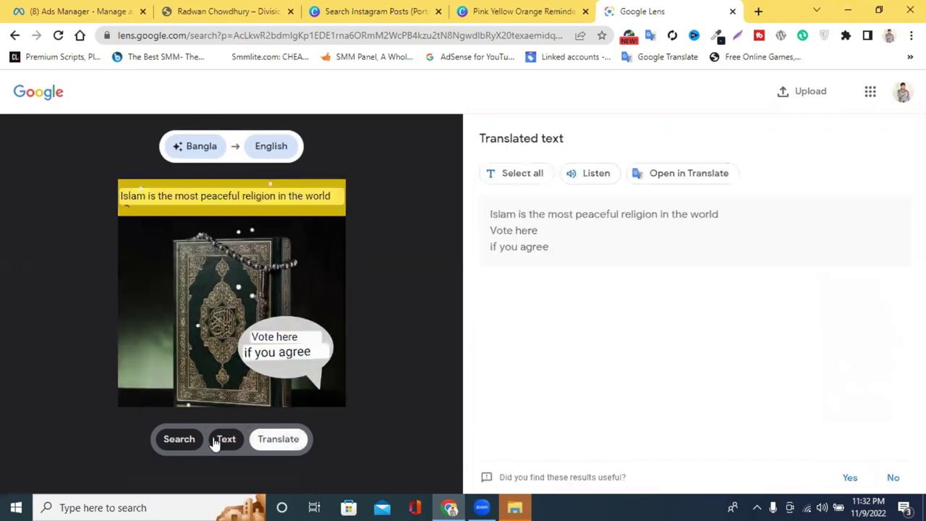
left_click(210, 440)
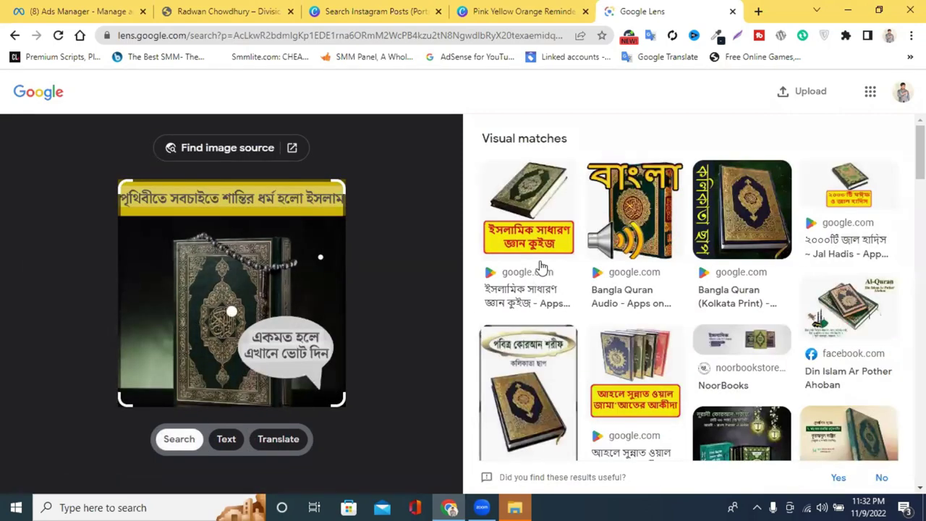
scroll(397, 285, "down", 3)
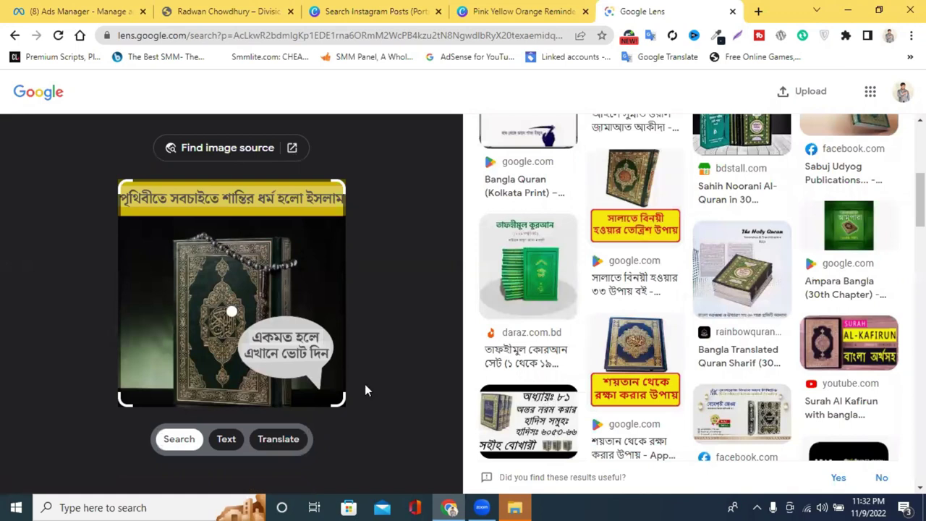
Find the poster's image source on Google and highlight the image size in the results.
left_click(247, 152)
left_click(607, 7)
left_click(643, 13)
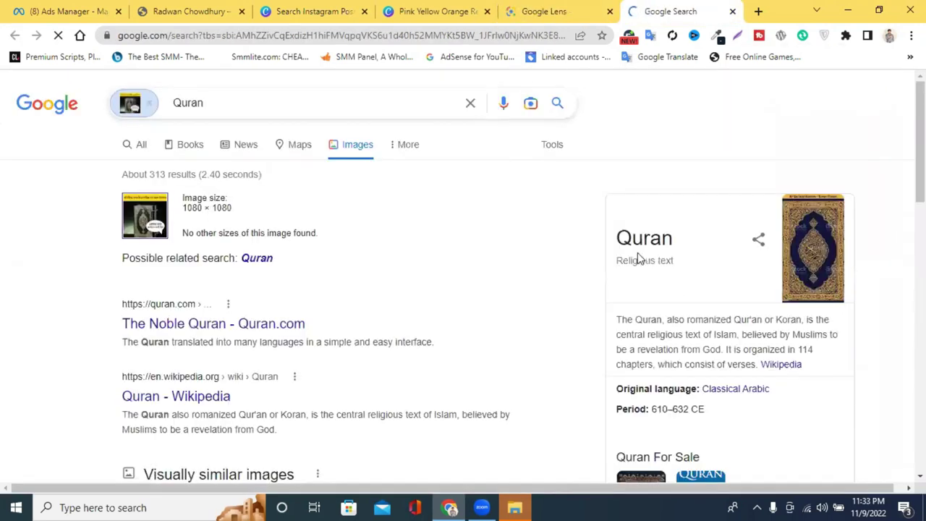
left_click_drag(184, 207, 244, 212)
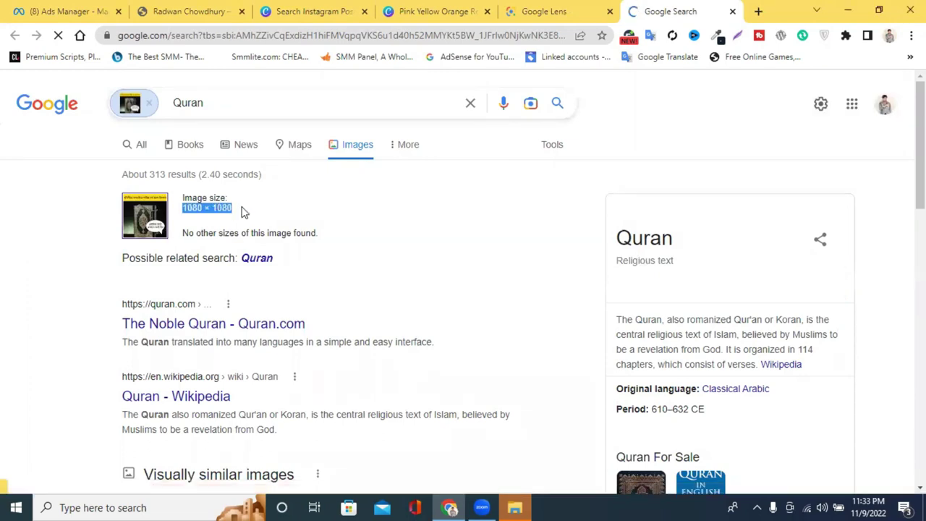
Return to the Canva templates and replace the search text with "facebook ads", first checking the suggestions for "facebook po".
left_click(427, 11)
left_click(325, 9)
left_click(497, 100)
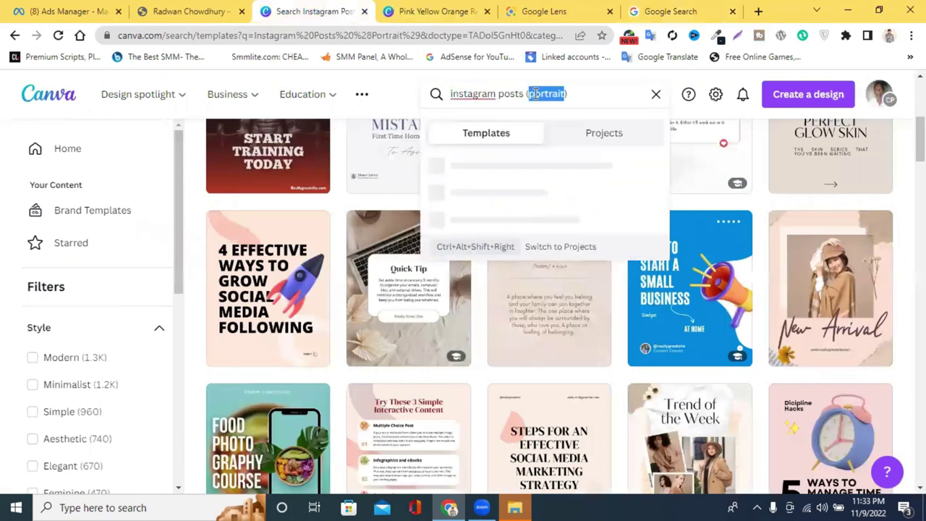
key("BackSpace")
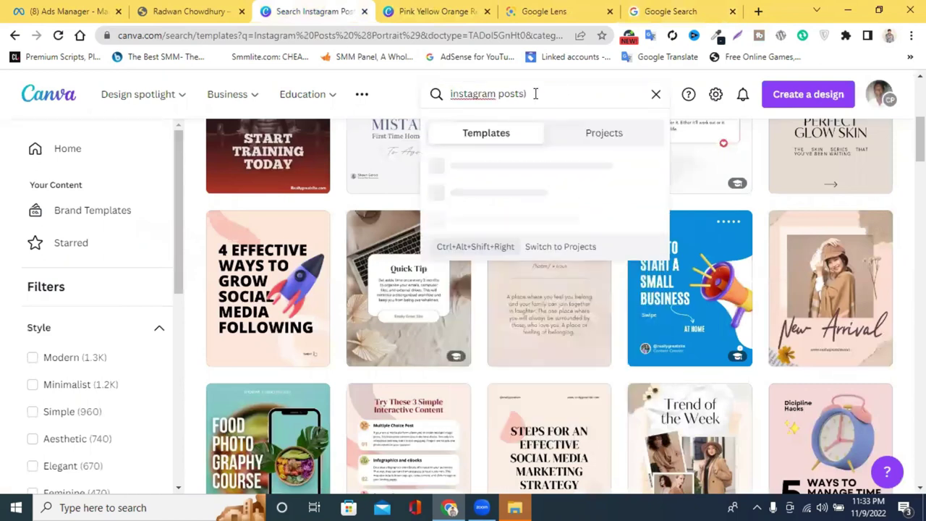
key("BackSpace")
key("BackSpace")
key("BackSpace")
key("BackSpace")
key("BackSpace")
key("BackSpace")
key("BackSpace")
key("BackSpace")
key("BackSpace")
key("BackSpace")
key("BackSpace")
key("BackSpace")
key("BackSpace")
key("BackSpace")
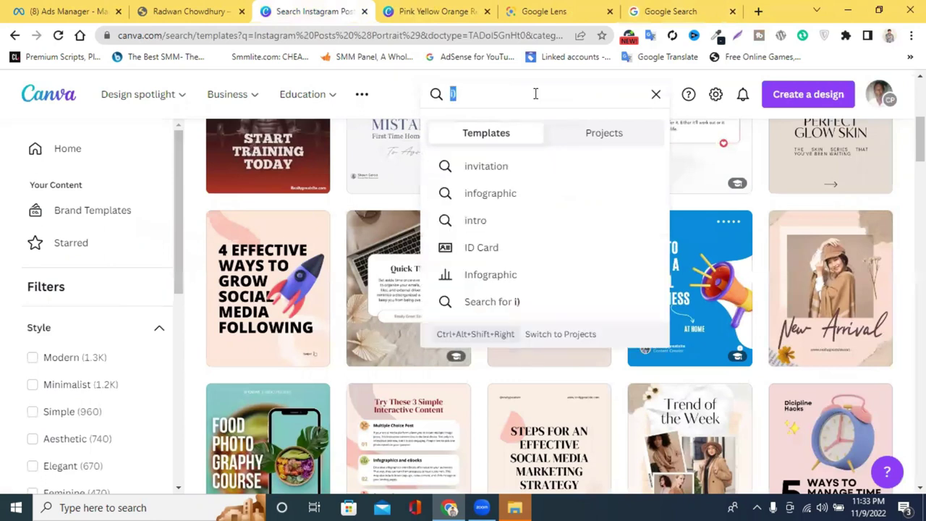
type("face")
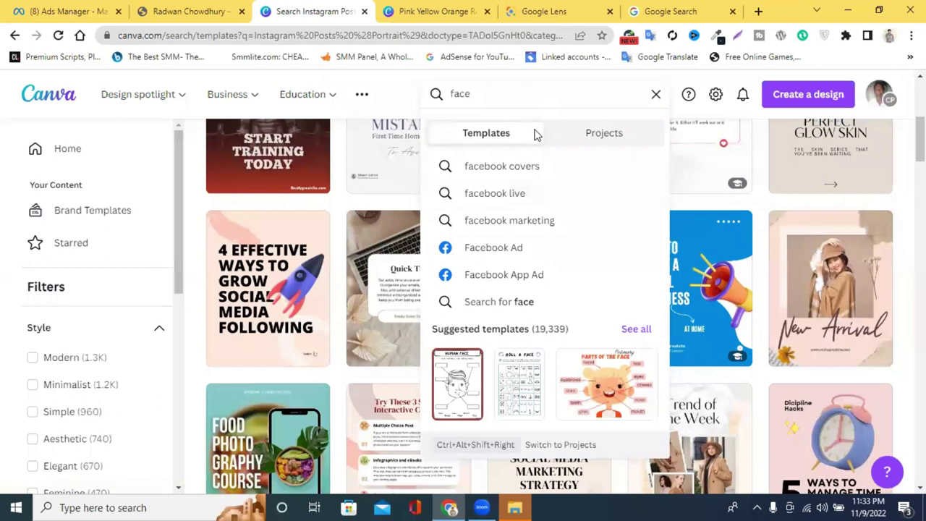
type("book")
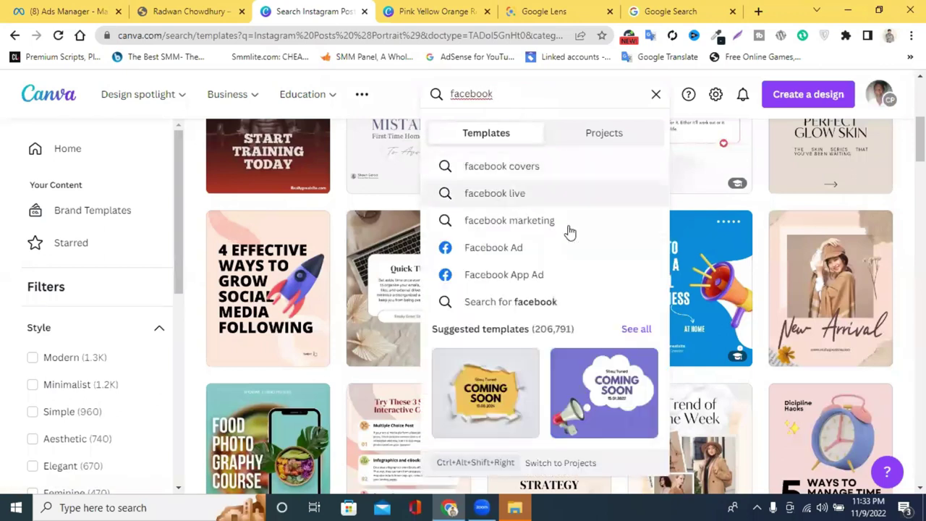
type(" po")
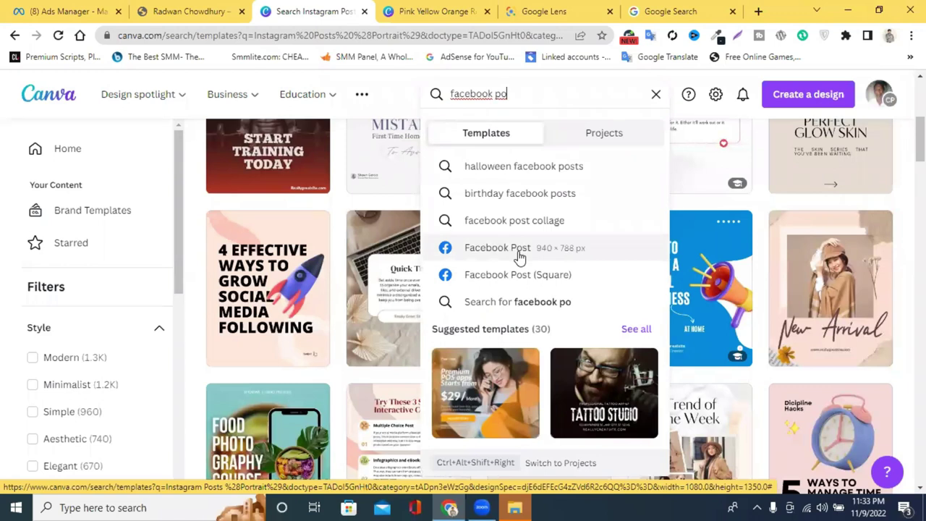
double_click(501, 94)
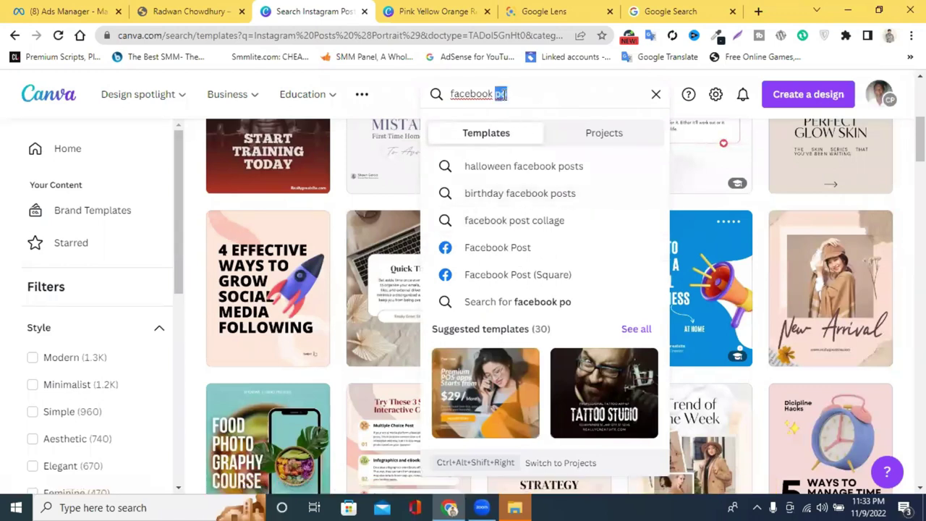
type("ads")
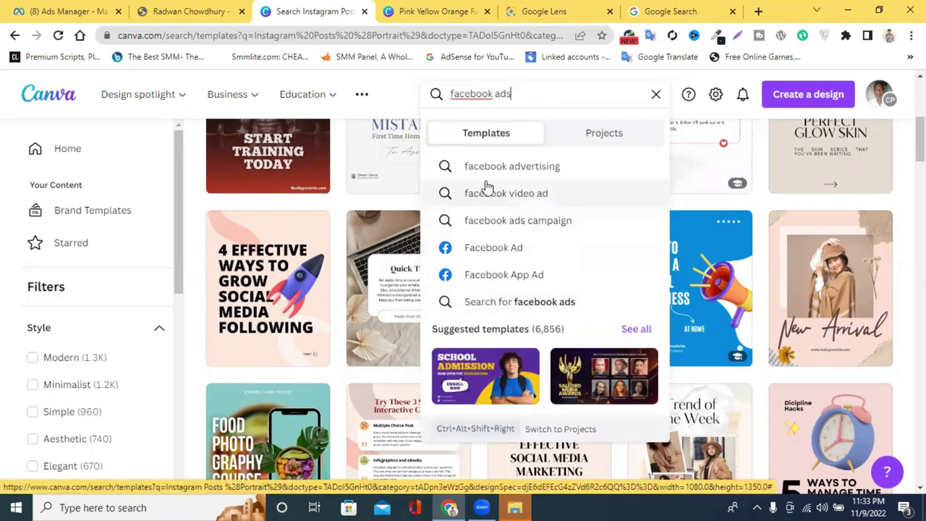
Recheck the poster's image size in the Google results and view the opened Canva quote design.
left_click(542, 10)
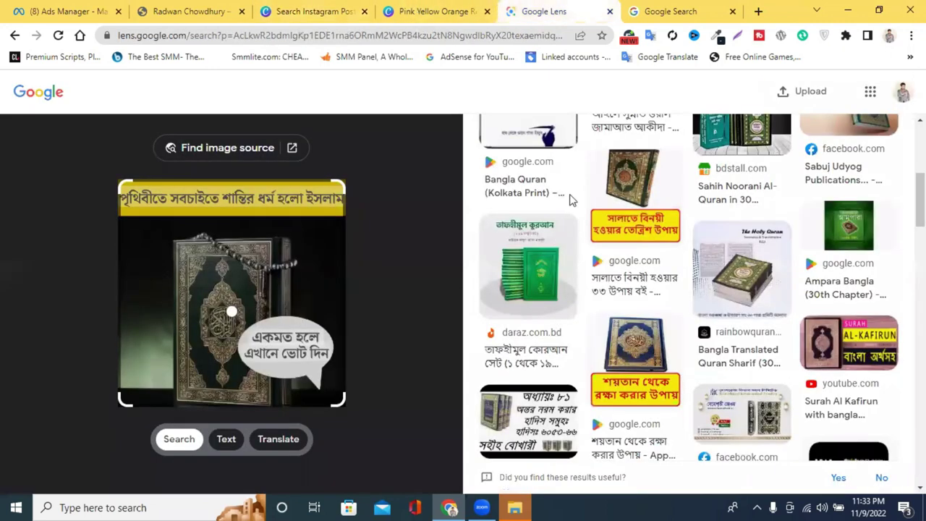
left_click(667, 9)
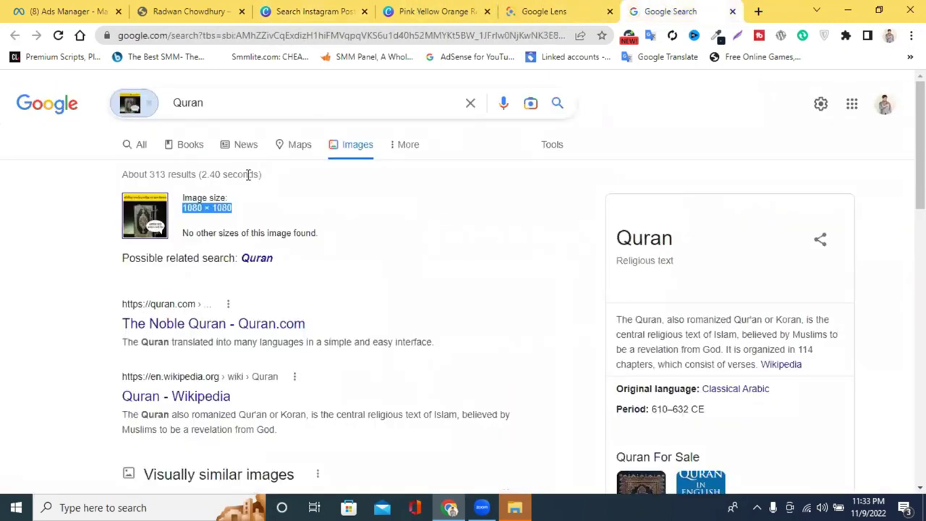
left_click(434, 11)
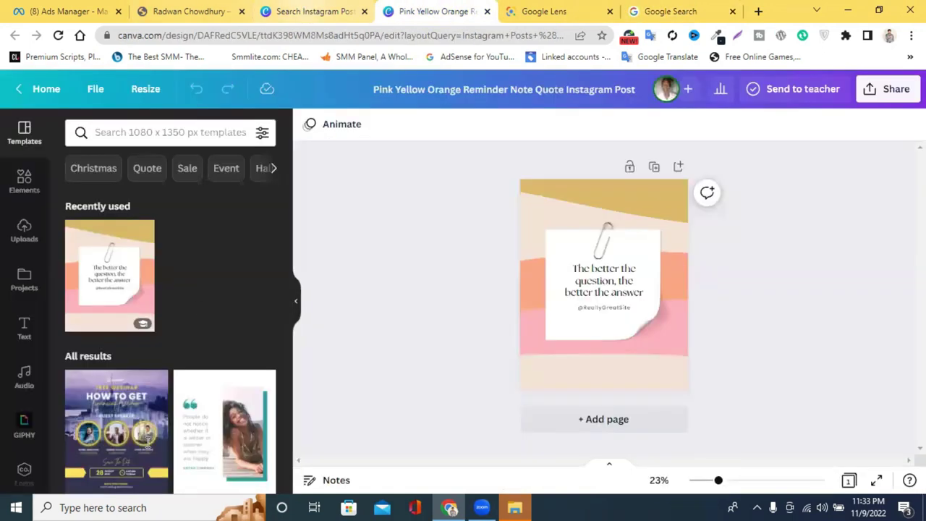
Create a new Canva design with a custom size of 1080 × 1080 px.
left_click(315, 11)
left_click(769, 94)
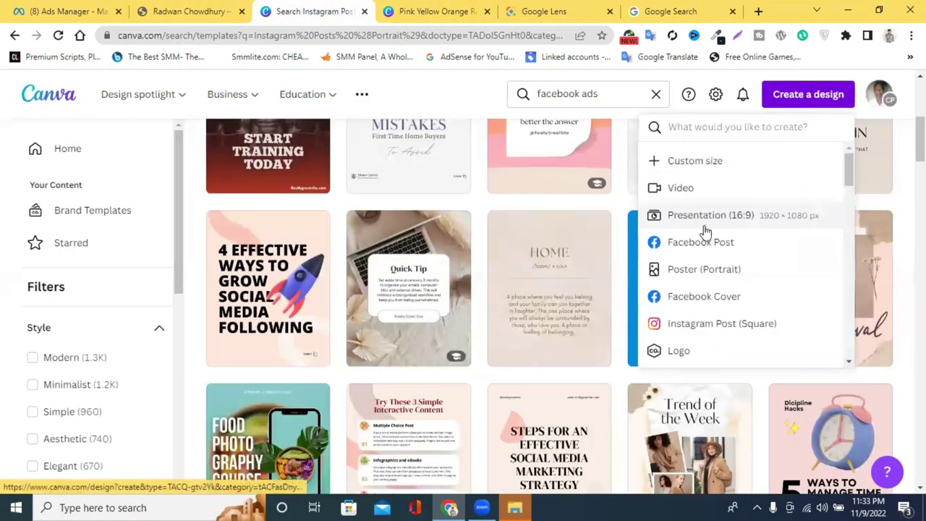
left_click(689, 168)
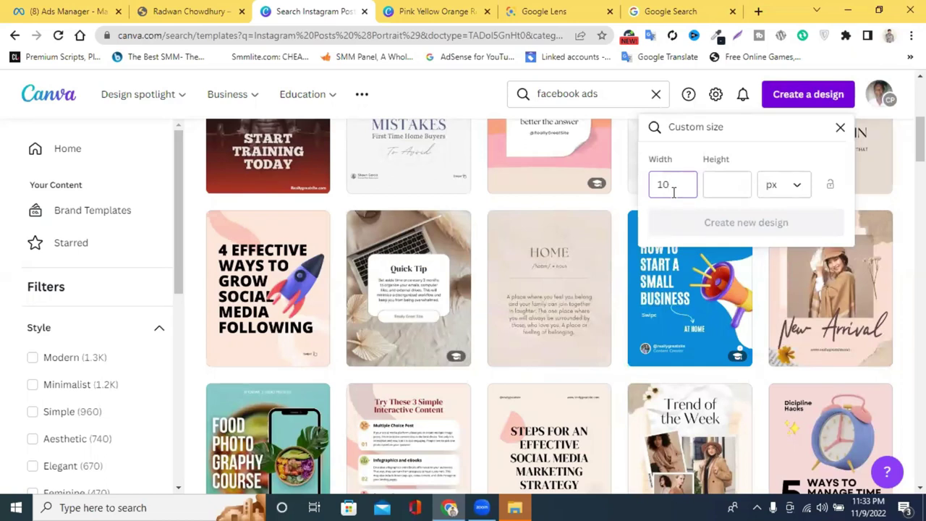
type("1080")
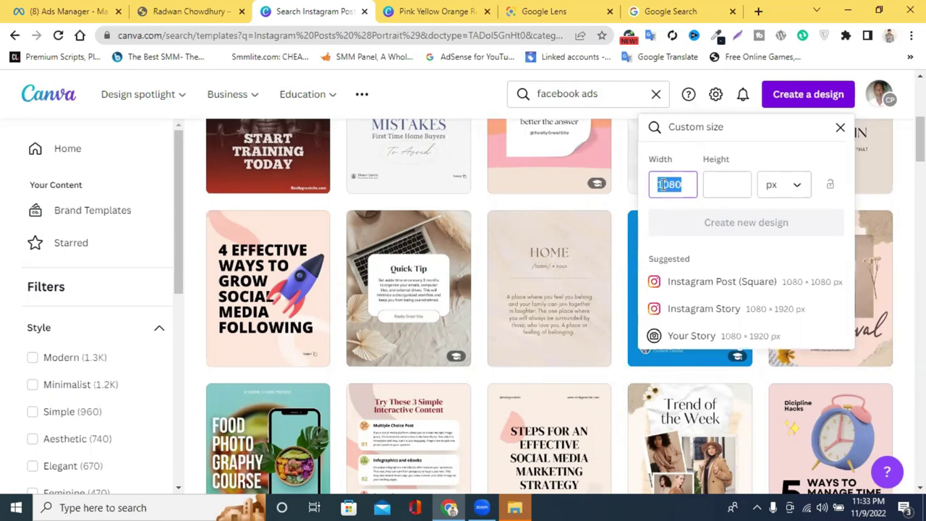
right_click(661, 185)
left_click(695, 210)
right_click(737, 186)
left_click(772, 272)
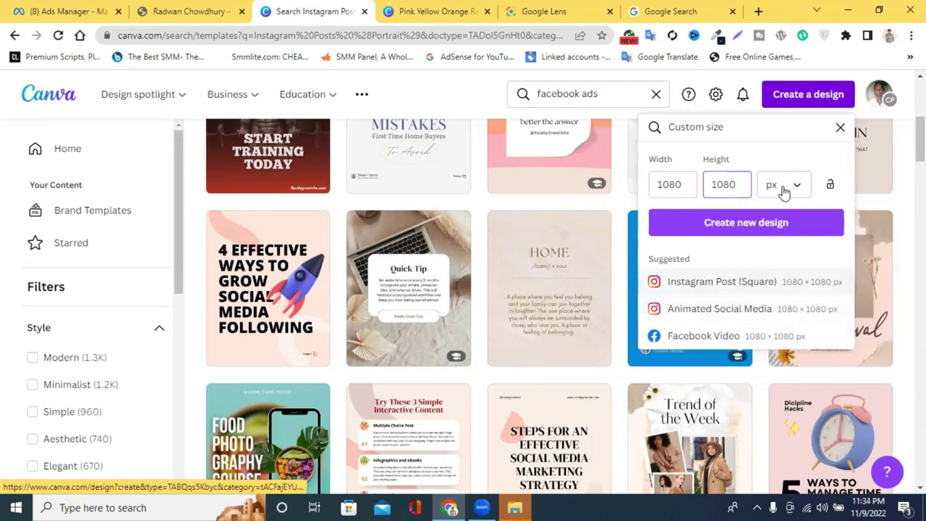
left_click(772, 230)
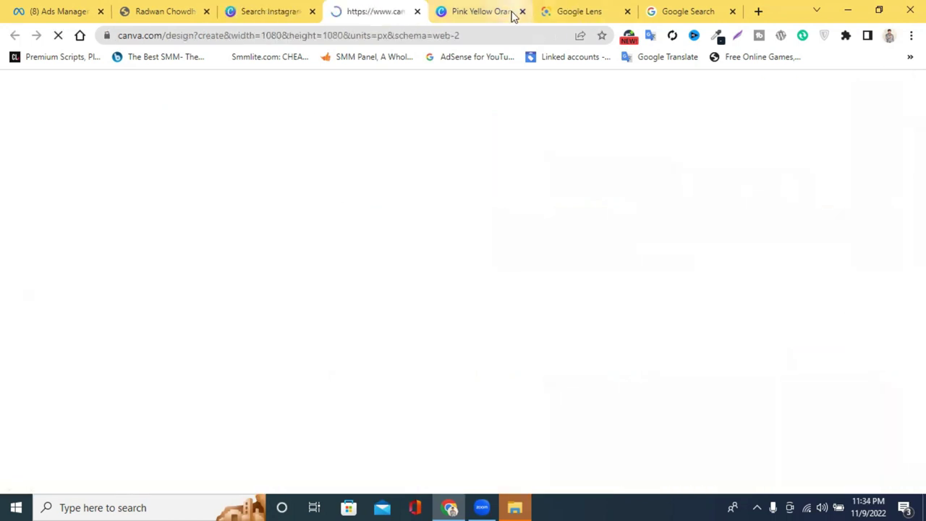
Close the leftover quote design and Google tabs, and search the new design's templates for "allah".
left_click(522, 12)
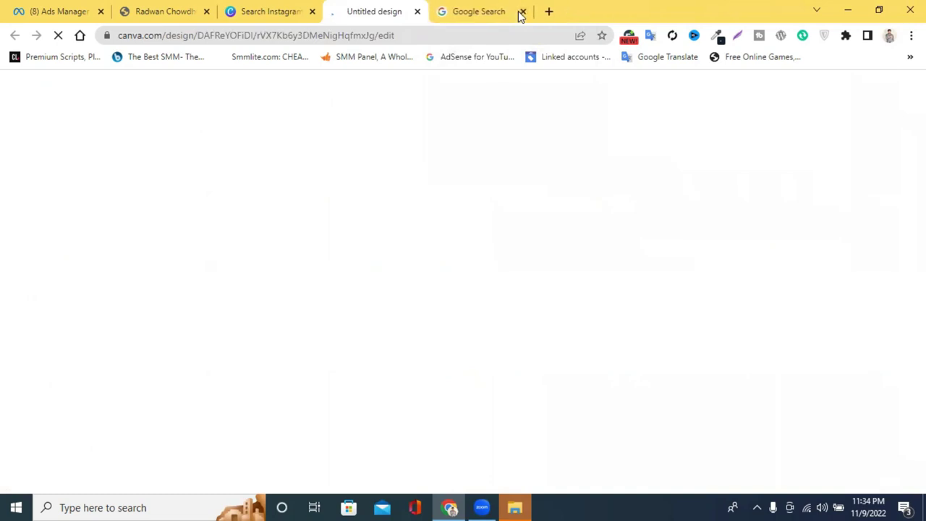
left_click(521, 13)
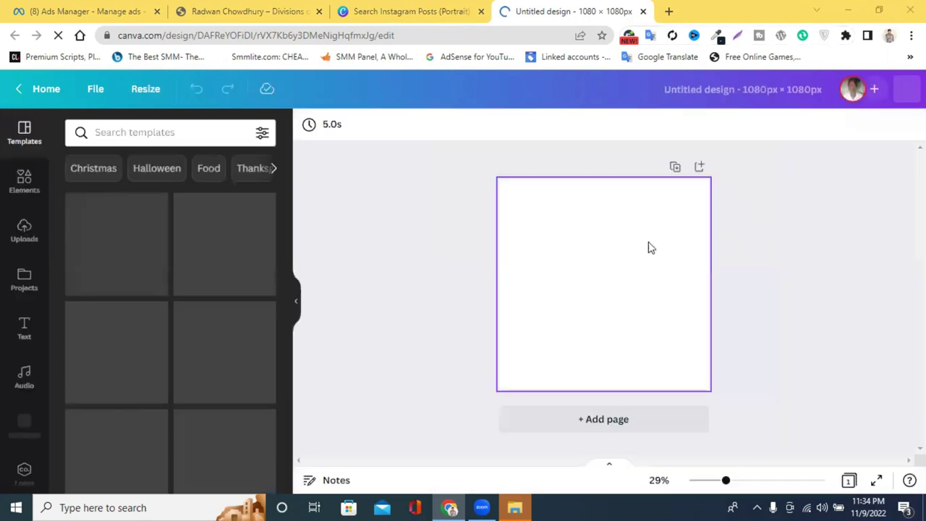
left_click(131, 135)
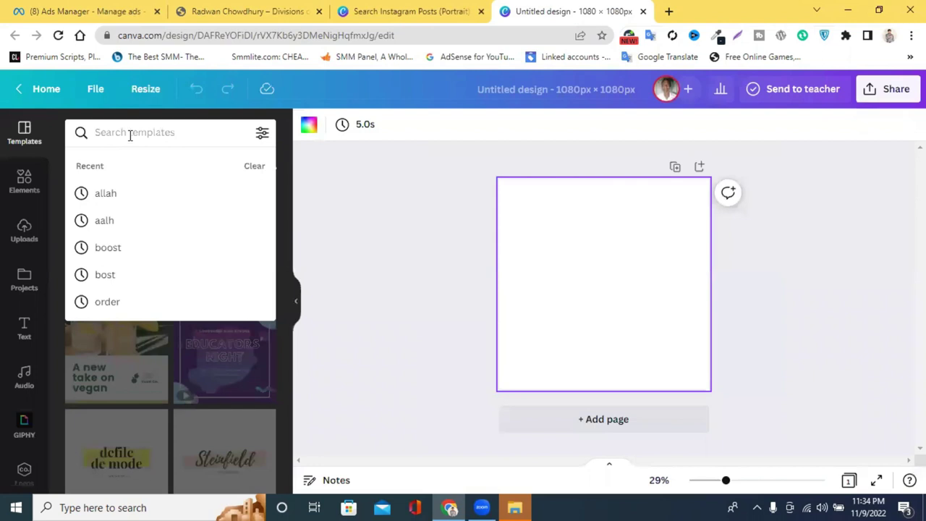
left_click(112, 196)
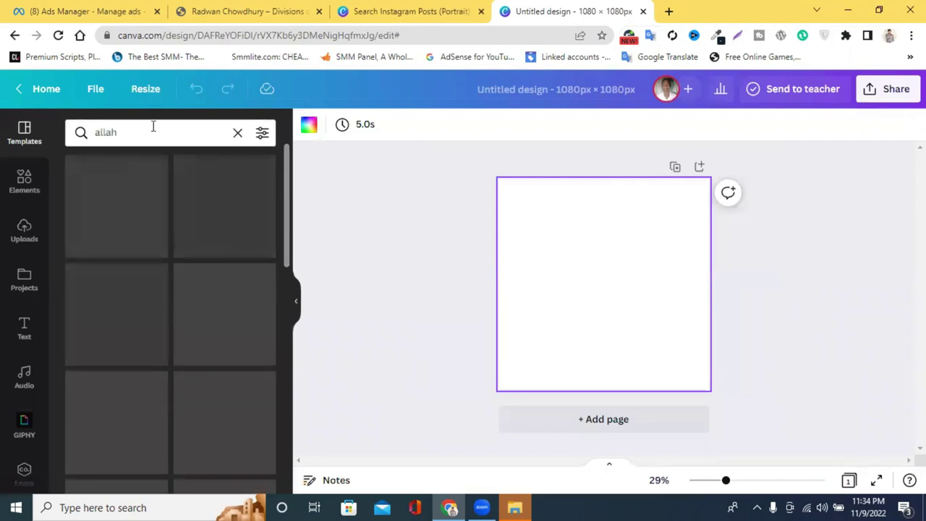
Search the Canva elements for "allah" and add the photo of the Kaaba surrounded by a crowd to the page.
left_click(24, 177)
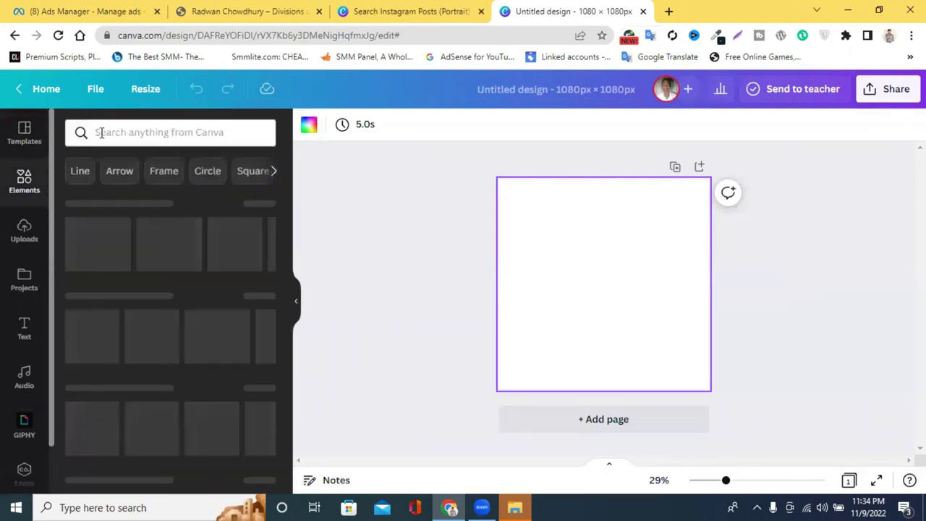
left_click(125, 138)
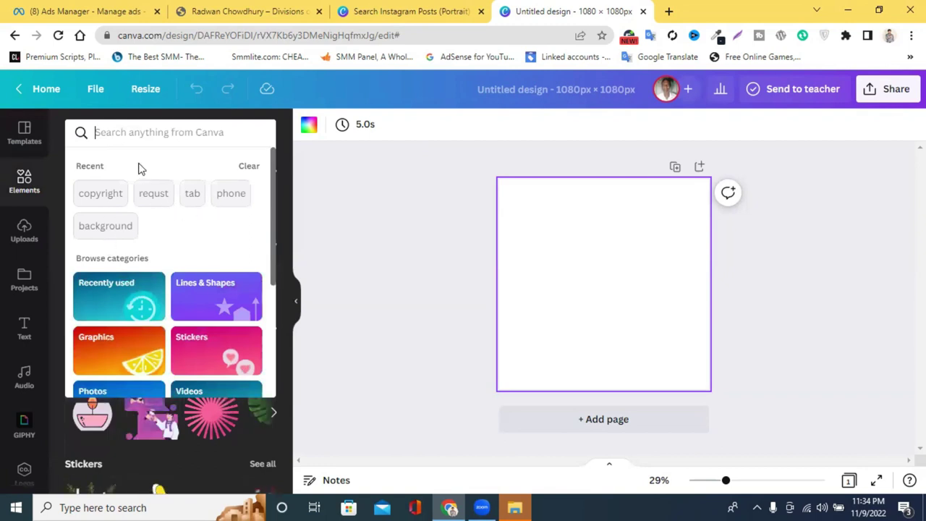
type("allah")
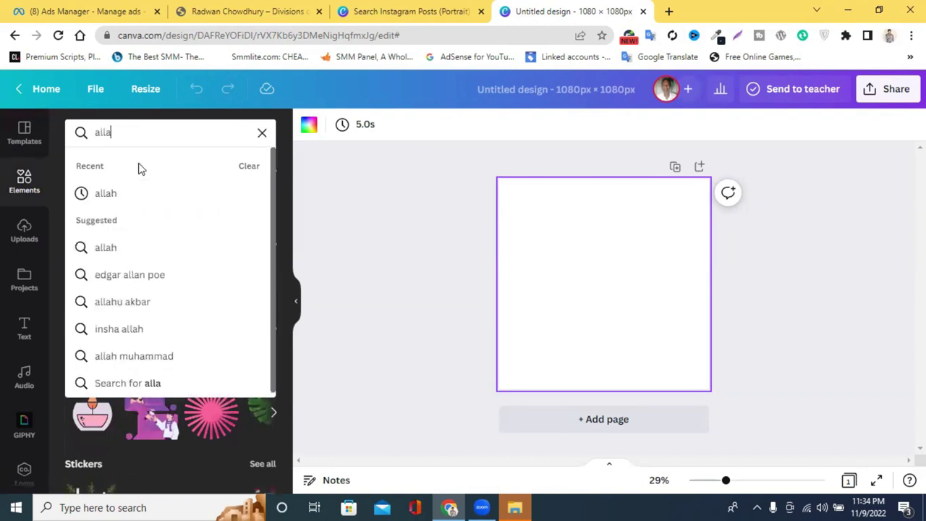
key("Return")
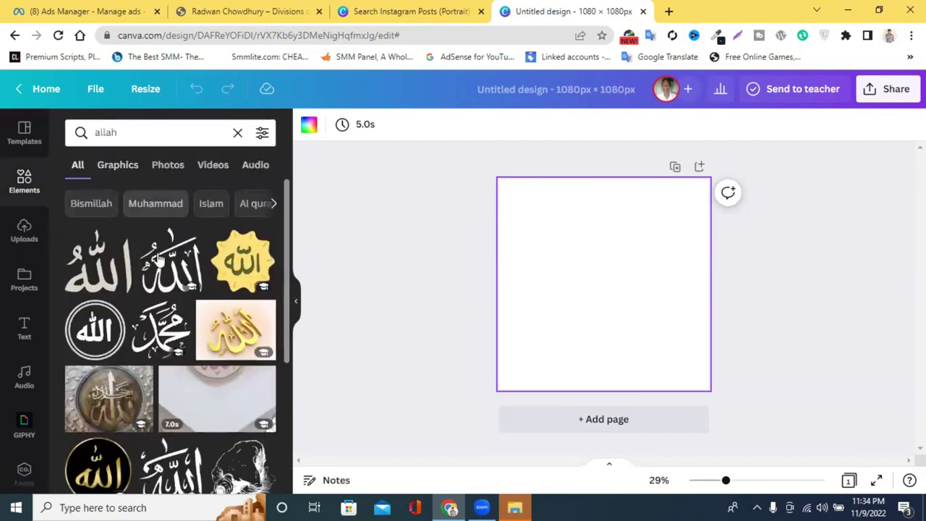
scroll(162, 271, "down", 3)
scroll(203, 268, "down", 5)
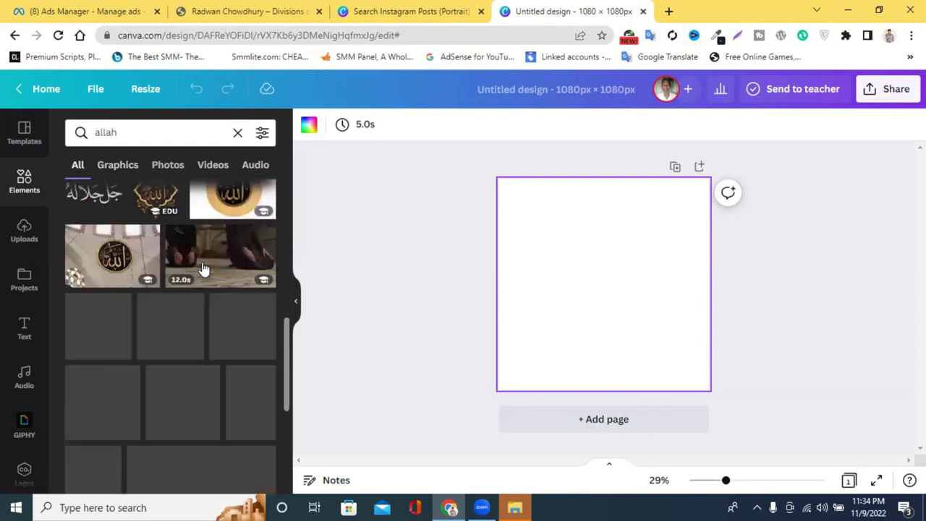
scroll(214, 270, "down", 5)
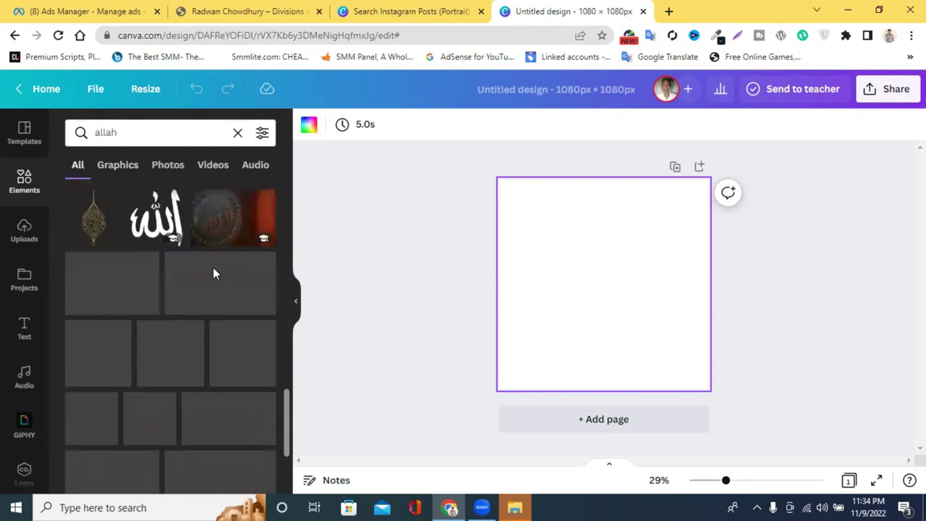
scroll(186, 241, "down", 5)
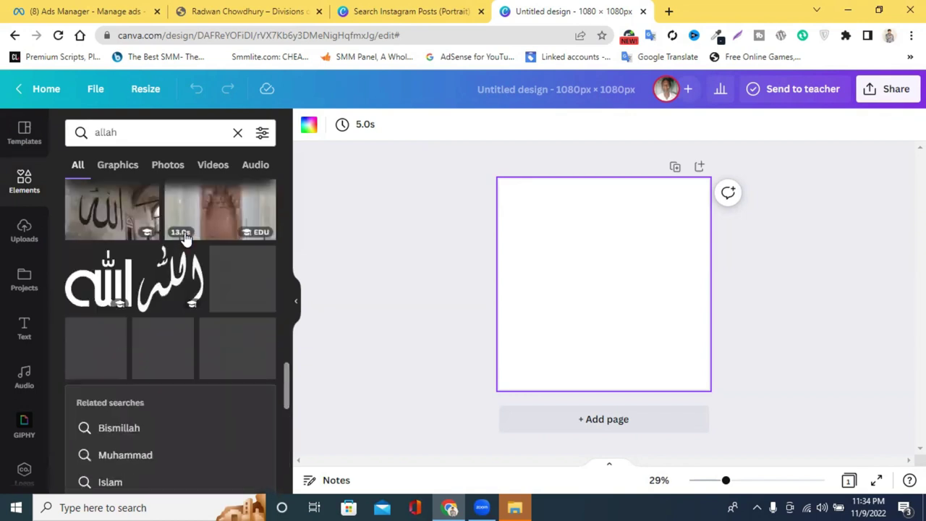
scroll(186, 241, "down", 3)
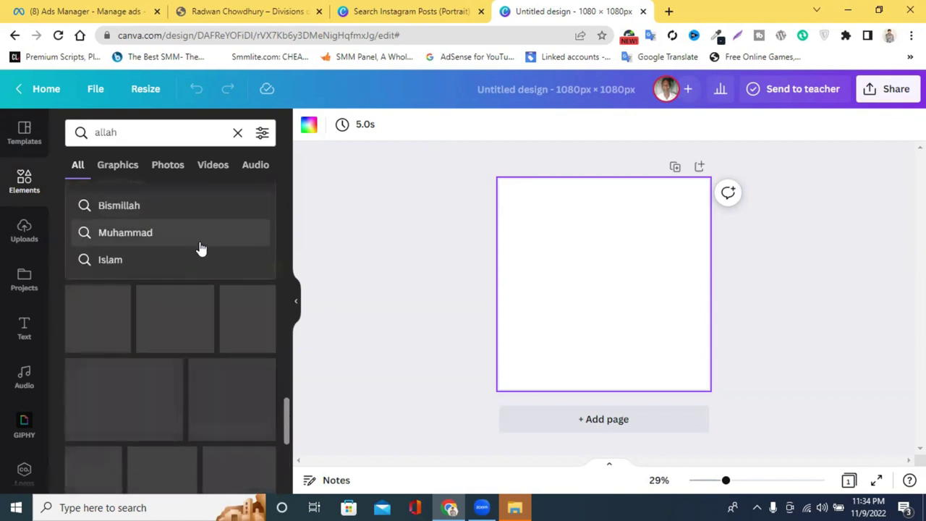
scroll(168, 269, "down", 3)
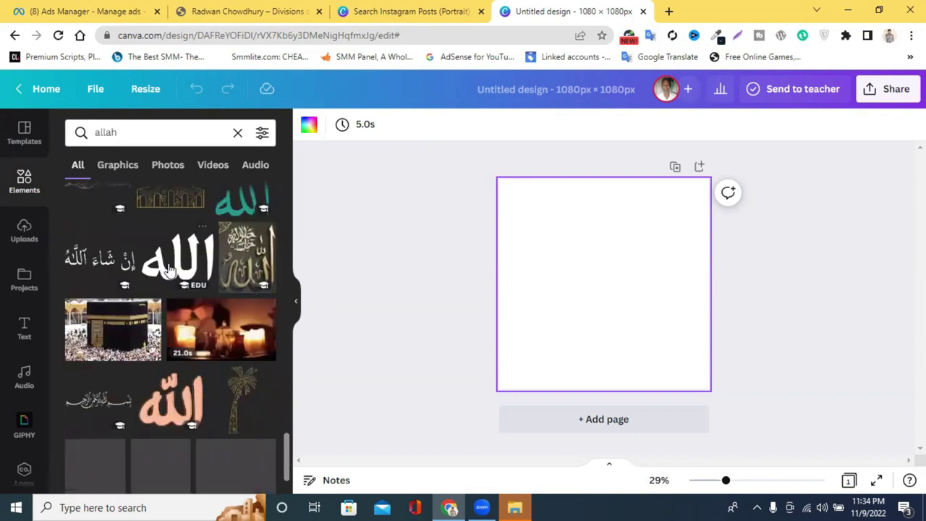
left_click(130, 351)
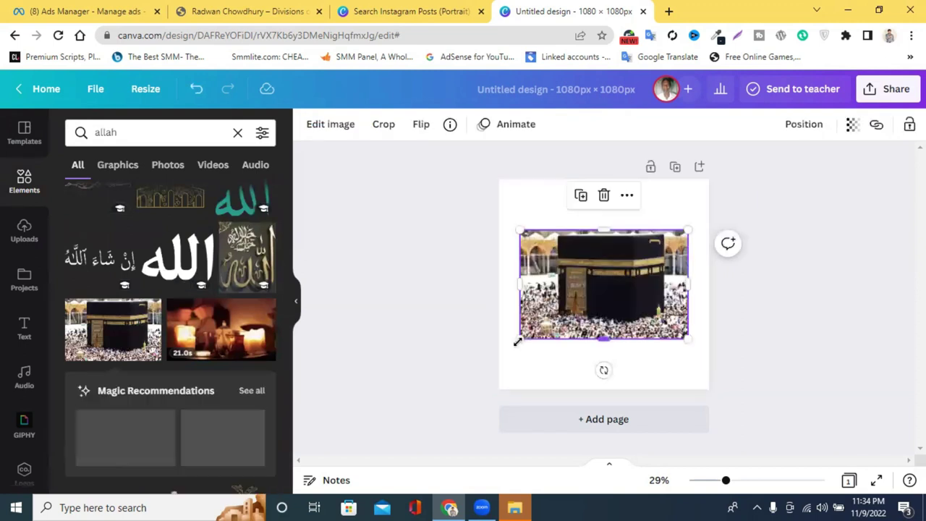
Enlarge the Kaaba photo beyond the page edges so it covers the whole square page.
left_click_drag(493, 371, 482, 364)
left_click_drag(688, 365, 735, 394)
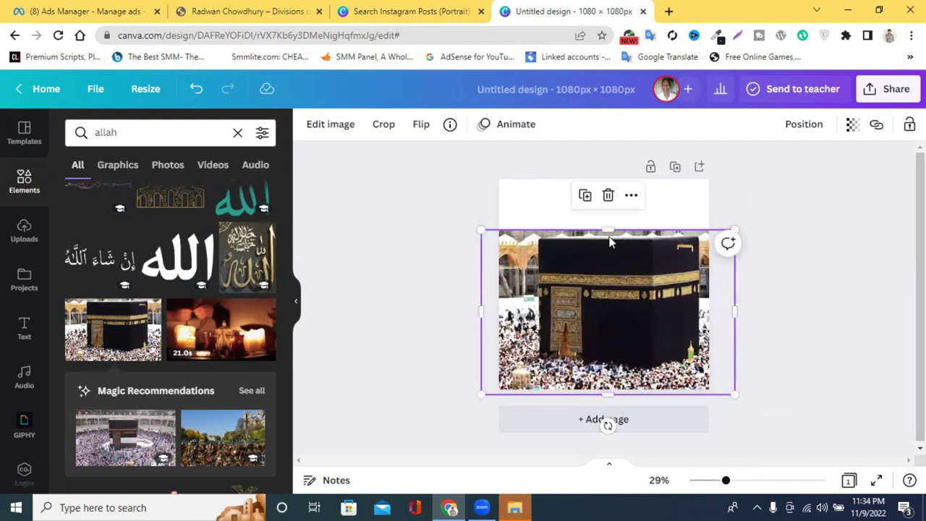
left_click_drag(612, 199, 608, 163)
left_click(831, 254)
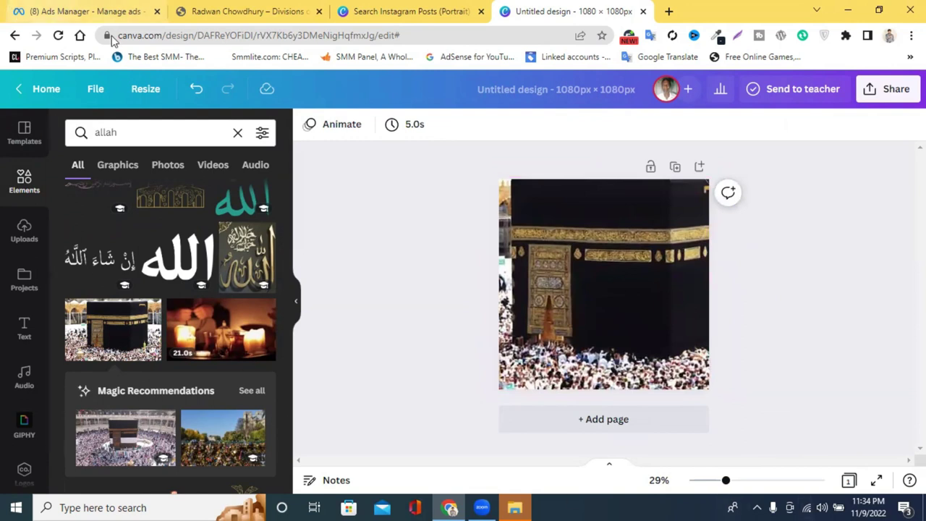
Add a square shape and stretch it into a full-width band across the page's upper edge.
left_click(236, 132)
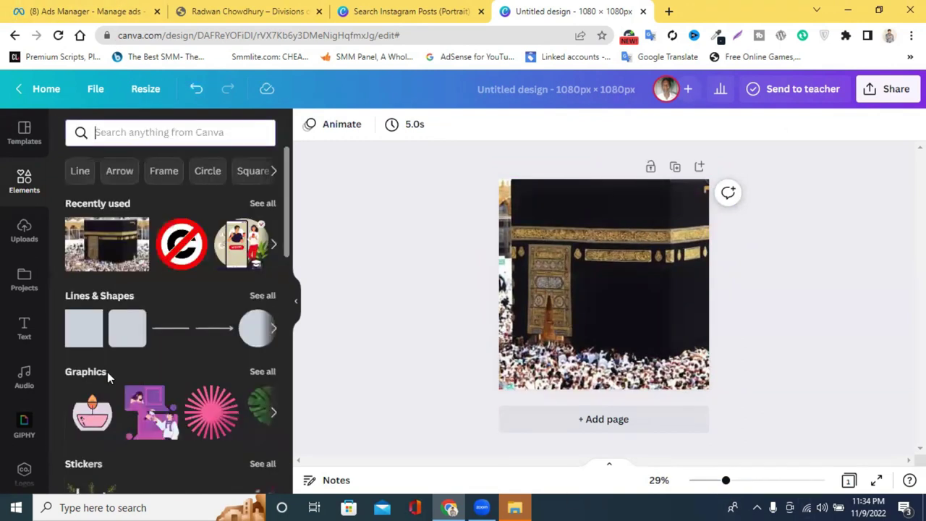
left_click(84, 335)
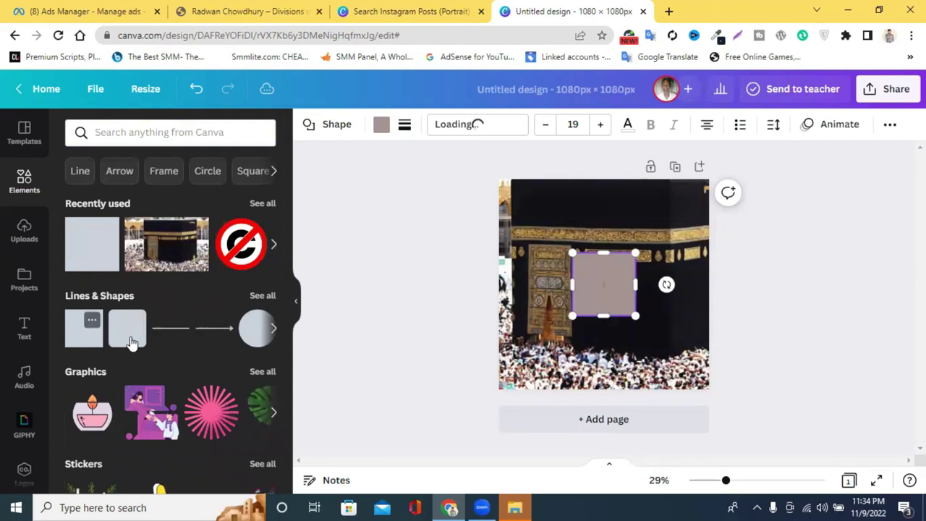
left_click(597, 274)
left_click(491, 250)
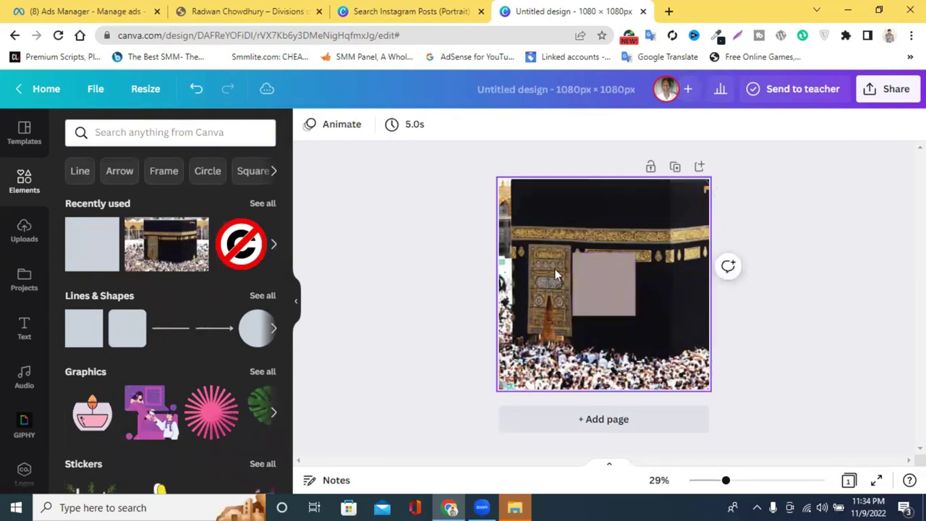
left_click_drag(595, 271, 716, 180)
left_click_drag(668, 196, 663, 176)
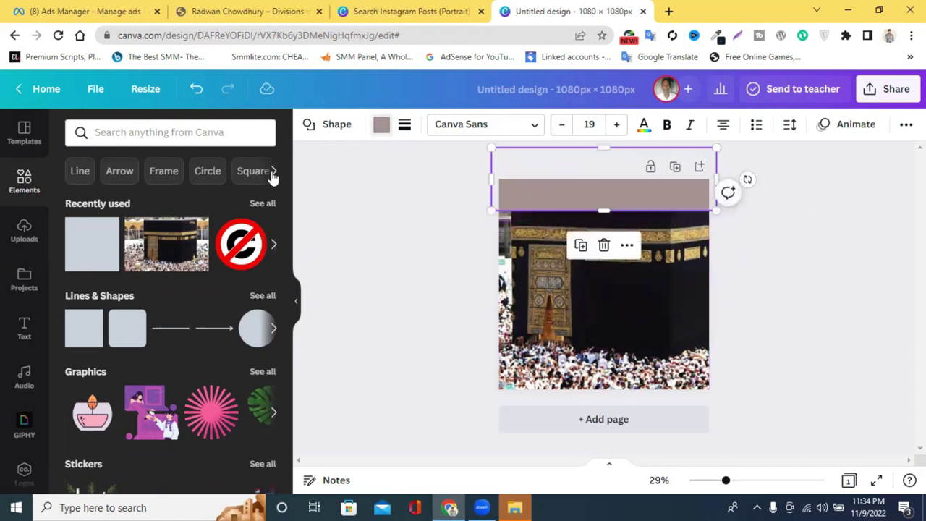
Fill the band above the photo with the custom bright yellow #F3FF06.
left_click(382, 124)
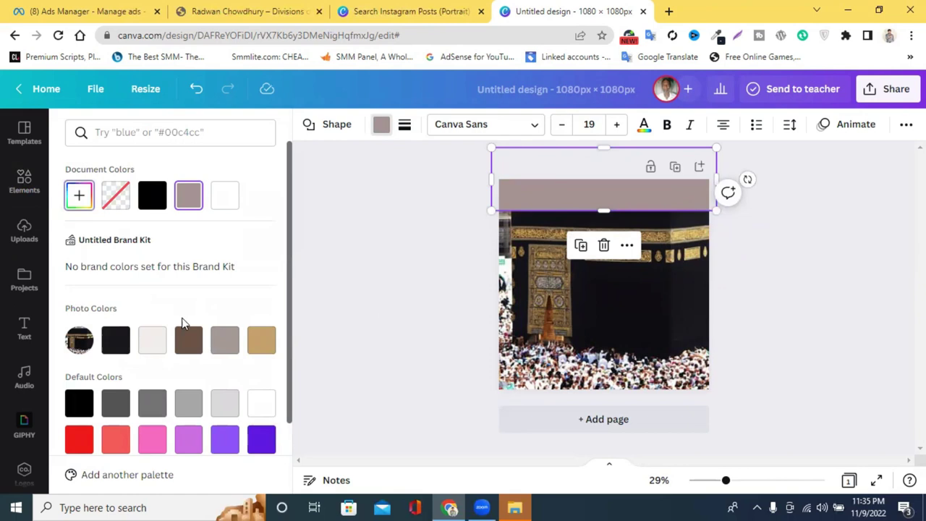
left_click(79, 195)
left_click(113, 311)
left_click_drag(139, 296, 255, 226)
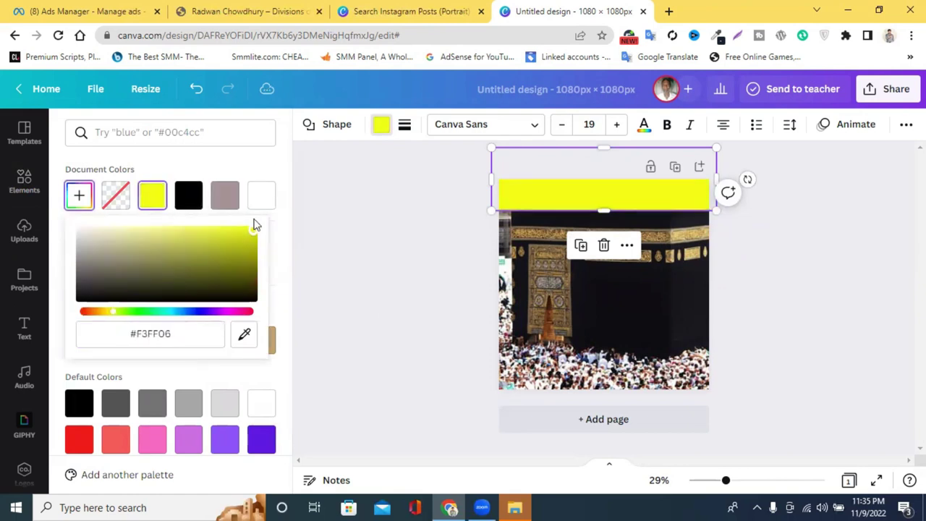
left_click(756, 254)
left_click(756, 253)
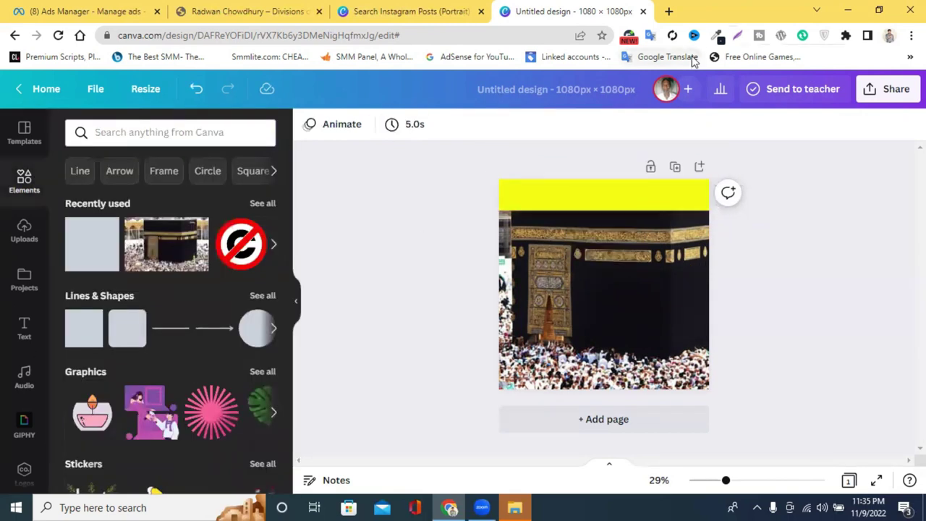
Add a default heading text box to the design.
left_click(593, 197)
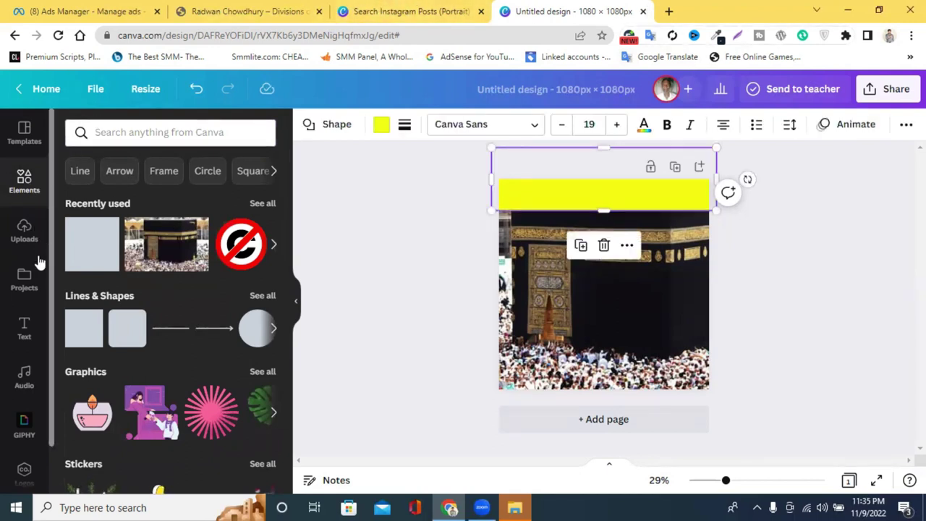
left_click(22, 343)
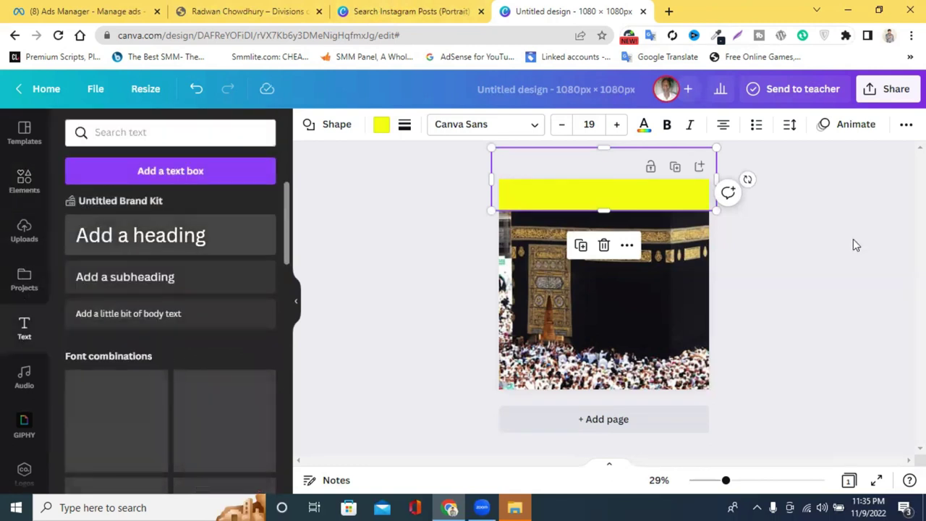
left_click(140, 243)
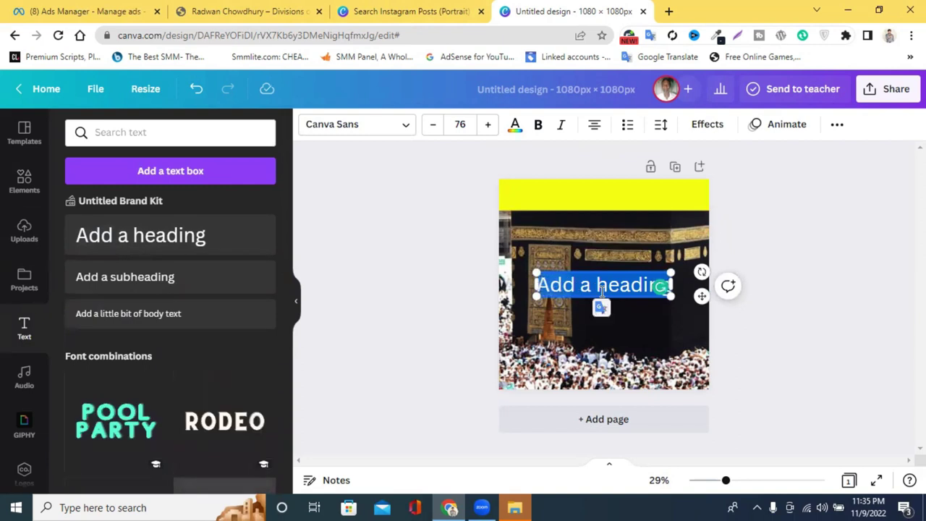
Open Google Translate in a new tab, clear the old text, set the source language to Bengali and dictate "পৃথিবীতে শান্তির ধর্ম ইসলাম".
left_click(669, 8)
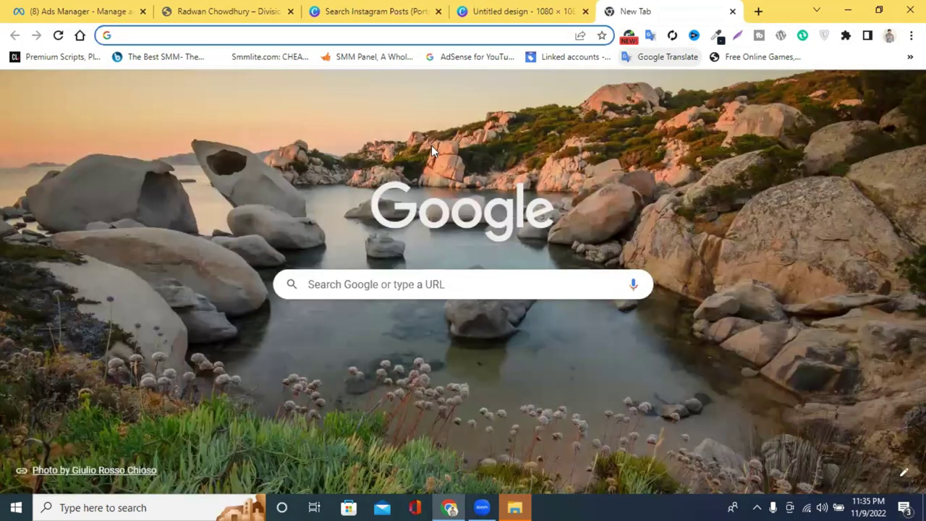
left_click(667, 59)
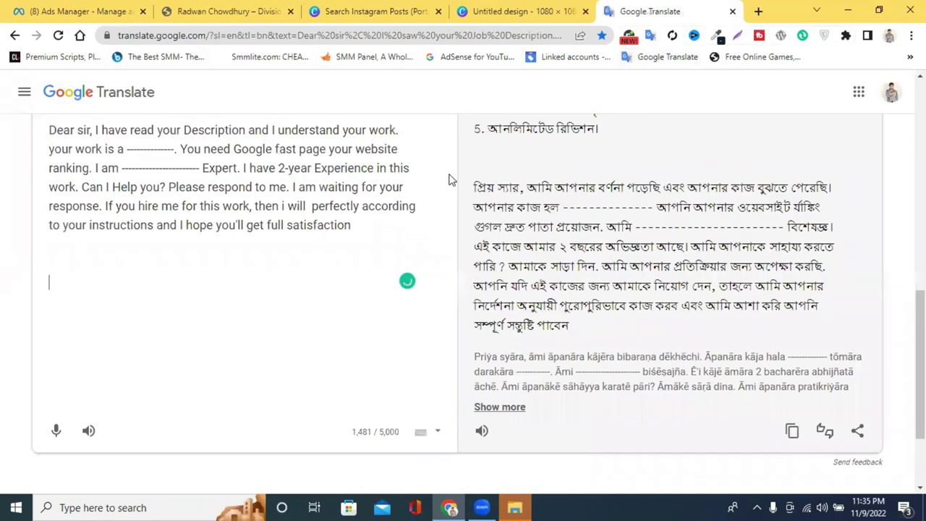
left_click(435, 219)
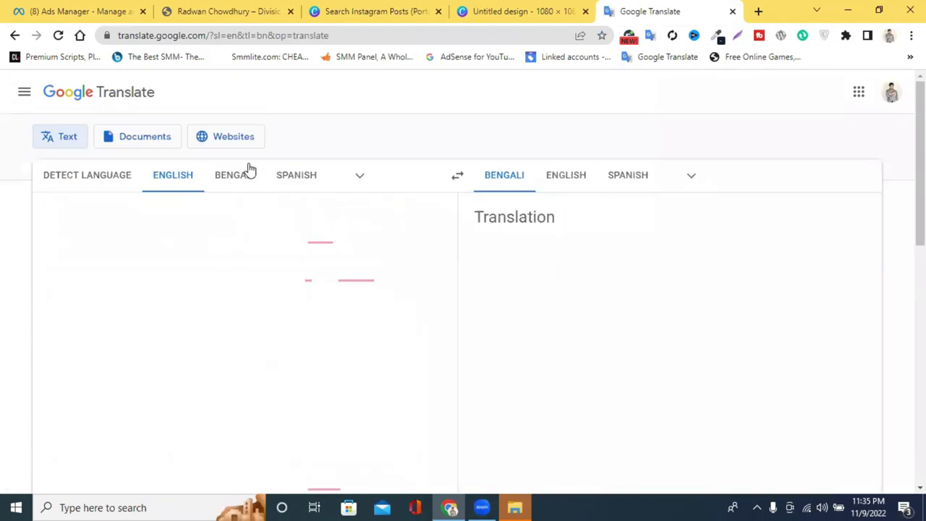
left_click(242, 172)
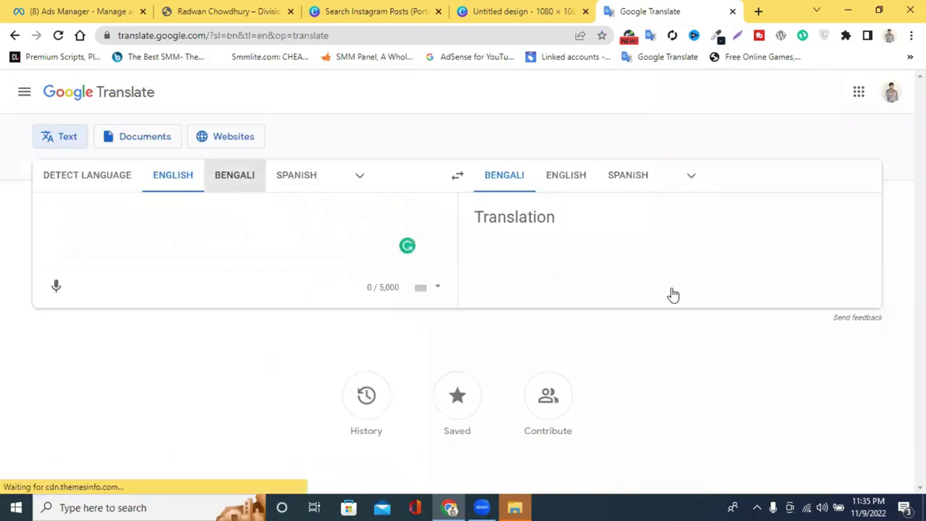
left_click(57, 284)
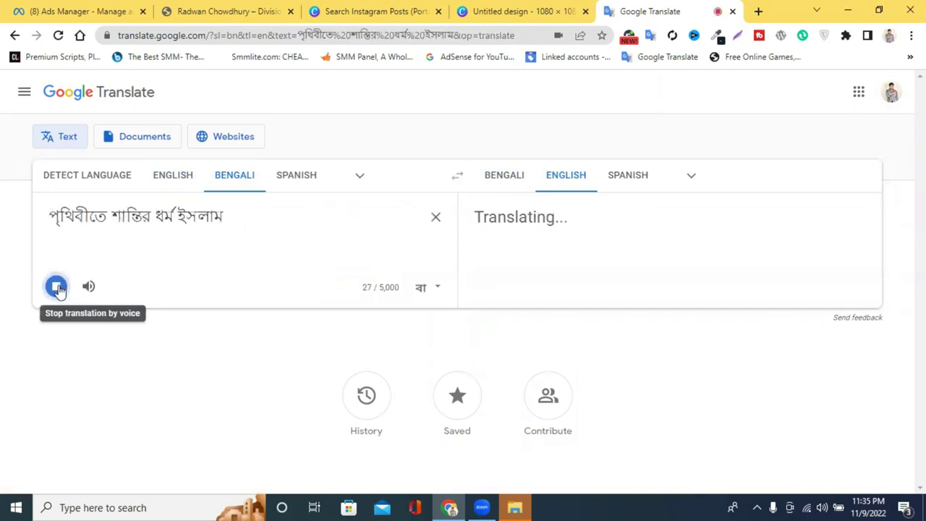
Copy the dictated Bengali phrase and paste it over the heading placeholder in the Canva design.
triple_click(166, 217)
key("ctrl+c")
right_click(168, 217)
left_click(510, 9)
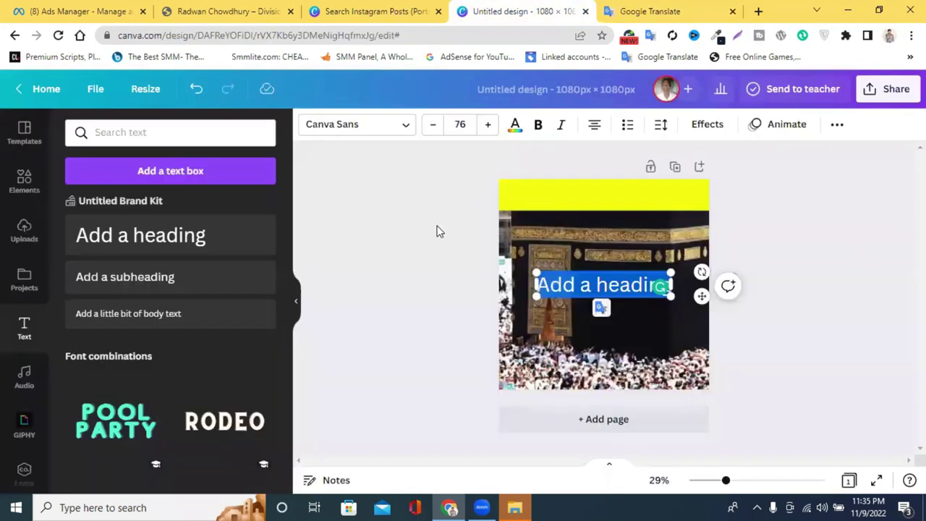
right_click(617, 283)
left_click(641, 96)
Move the Bengali heading up onto the yellow band and widen its text box to the page's width.
left_click_drag(623, 311, 616, 223)
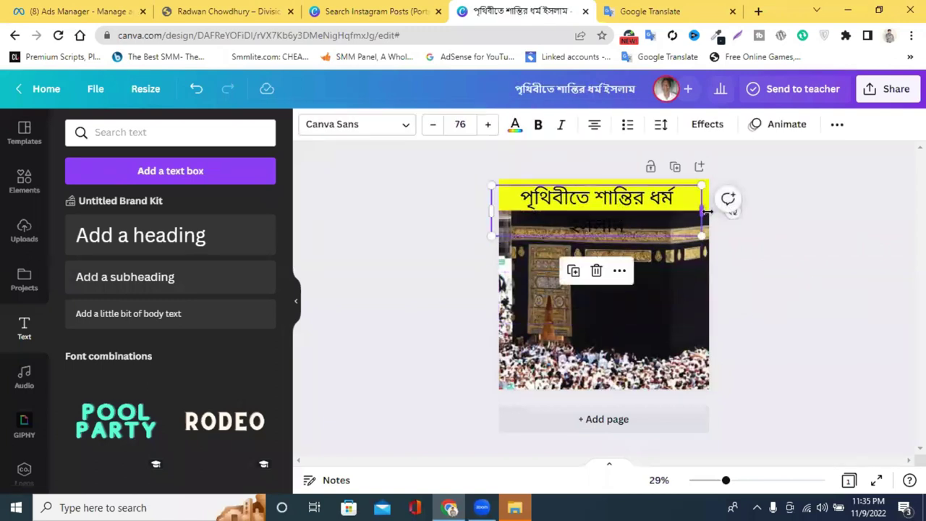
left_click_drag(706, 211, 727, 211)
left_click(812, 213)
mouse_move(664, 213)
left_mouse_down()
mouse_move(648, 208)
mouse_move(658, 216)
mouse_move(631, 254)
mouse_move(660, 203)
mouse_move(651, 203)
left_mouse_up()
Reduce the Bengali heading's font size to 71 and center it horizontally on the yellow band.
left_click(434, 128)
left_click(434, 128)
left_click(434, 127)
left_click(434, 128)
left_click(434, 128)
left_click_drag(605, 197, 608, 201)
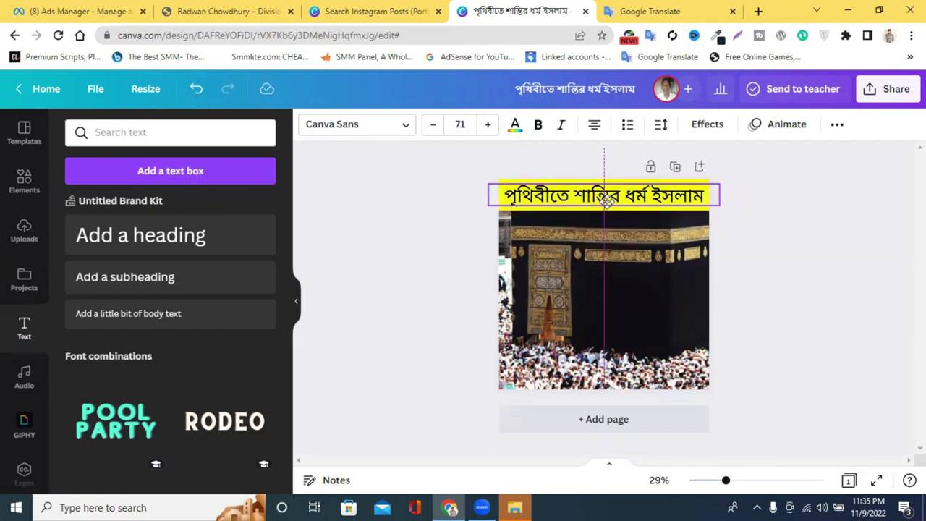
left_click_drag(606, 201, 607, 201)
Search the fonts for "Bengali" and apply Noto Serif Bengali to the heading on the yellow band.
left_click(370, 130)
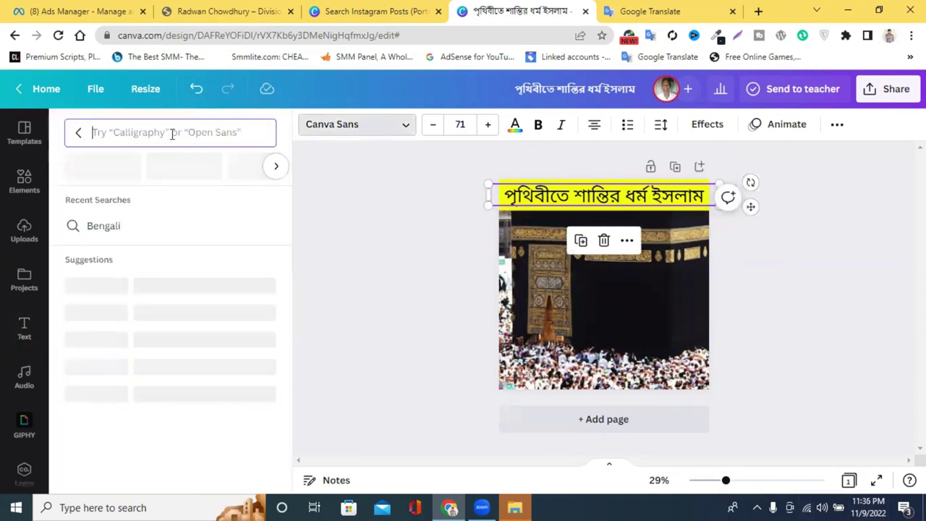
type("ban")
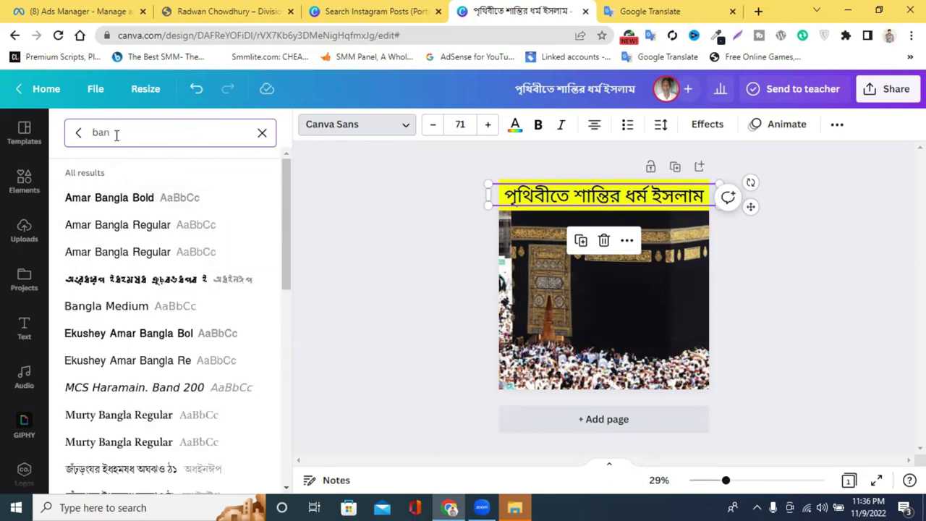
type("g")
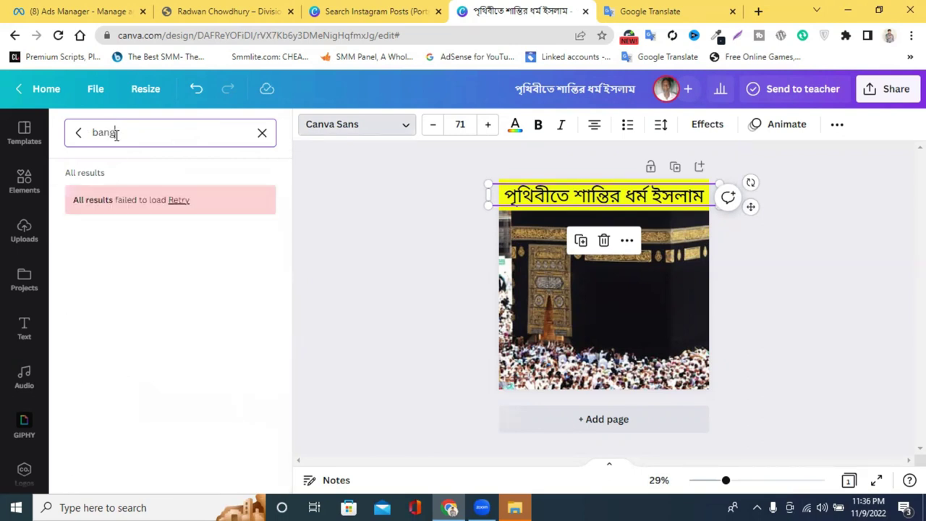
key("BackSpace")
key("BackSpace")
key("BackSpace")
type("a")
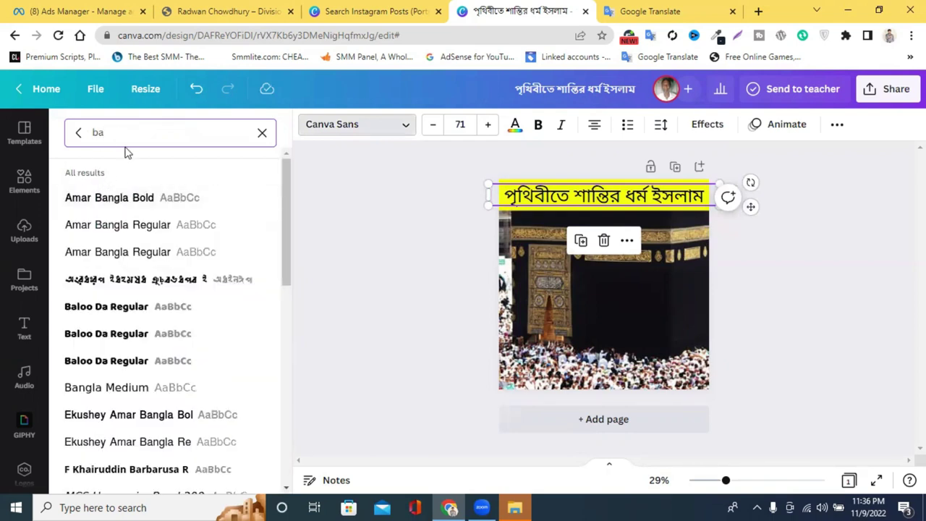
key("BackSpace")
type("en")
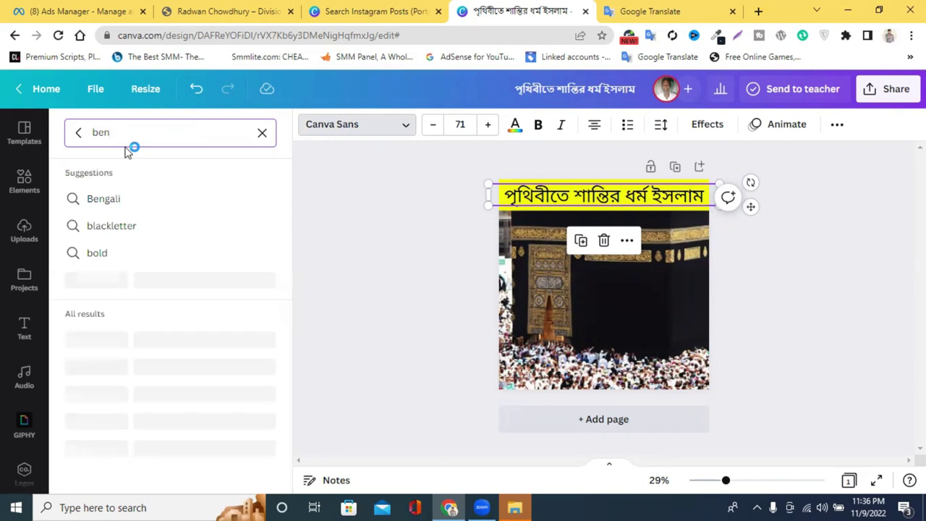
left_click(154, 204)
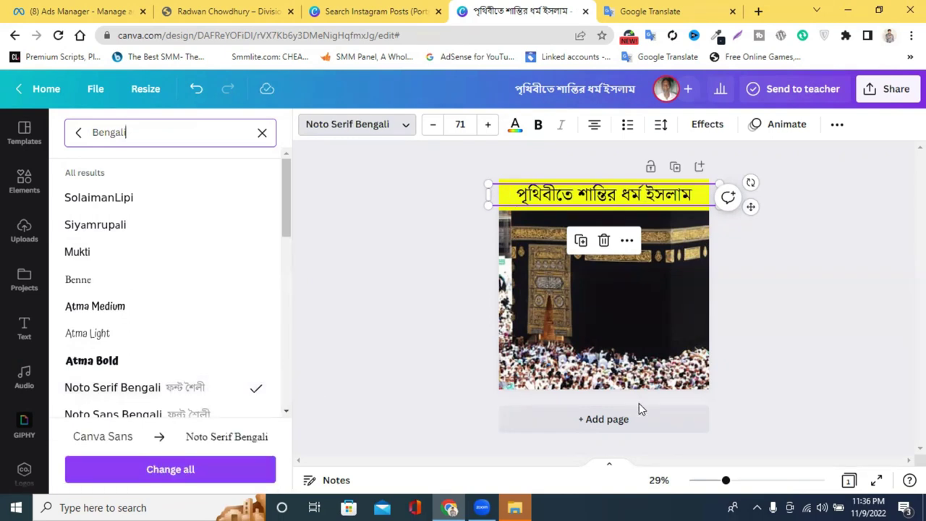
left_click(748, 285)
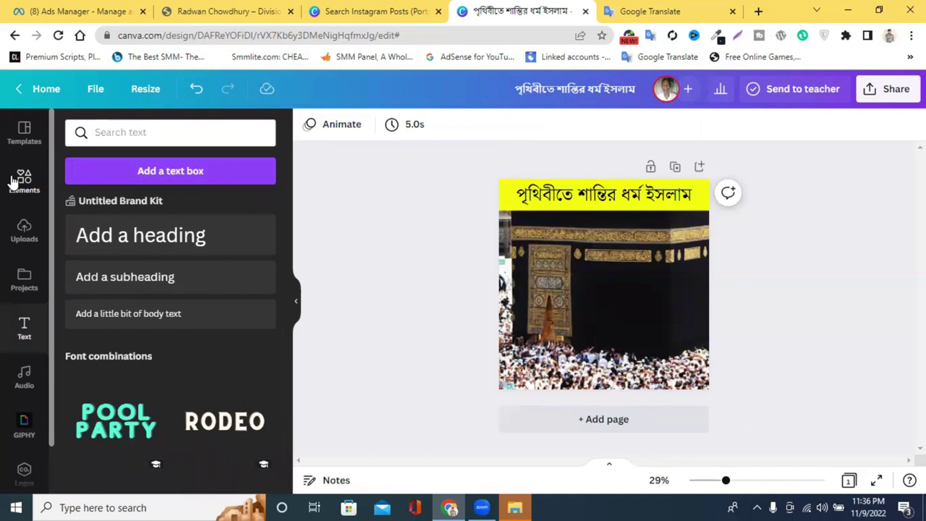
Browse the Lines & Shapes elements, and switch to Ads Manager to examine the current ad's creative with its speech bubble.
left_click(13, 181)
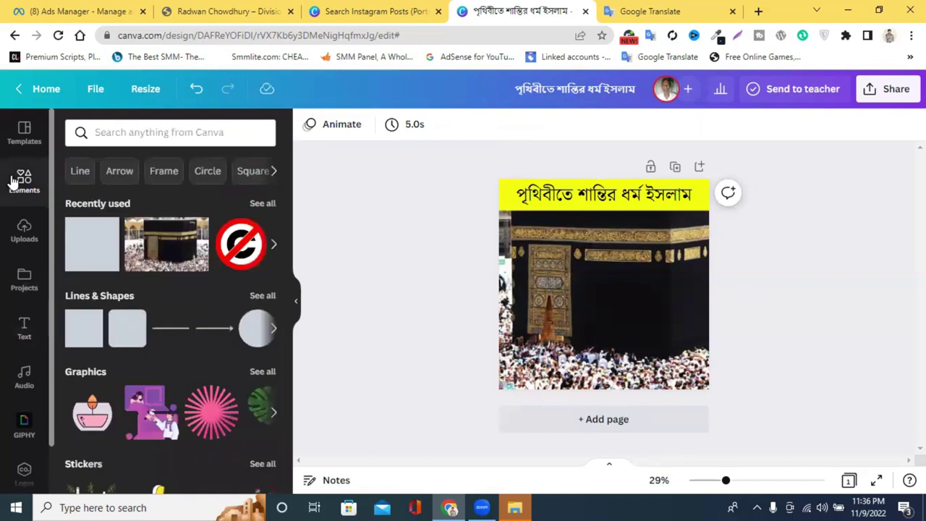
left_click(262, 296)
scroll(169, 259, "down", 5)
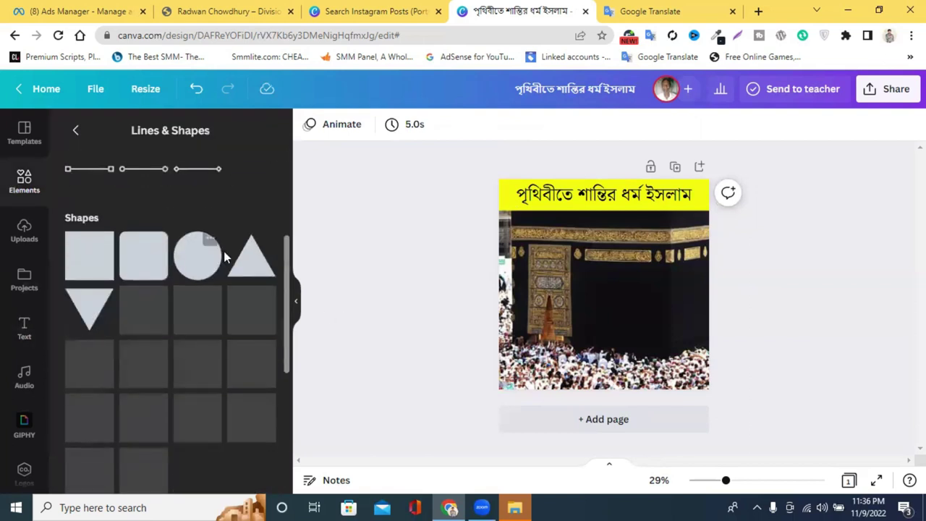
scroll(223, 254, "down", 5)
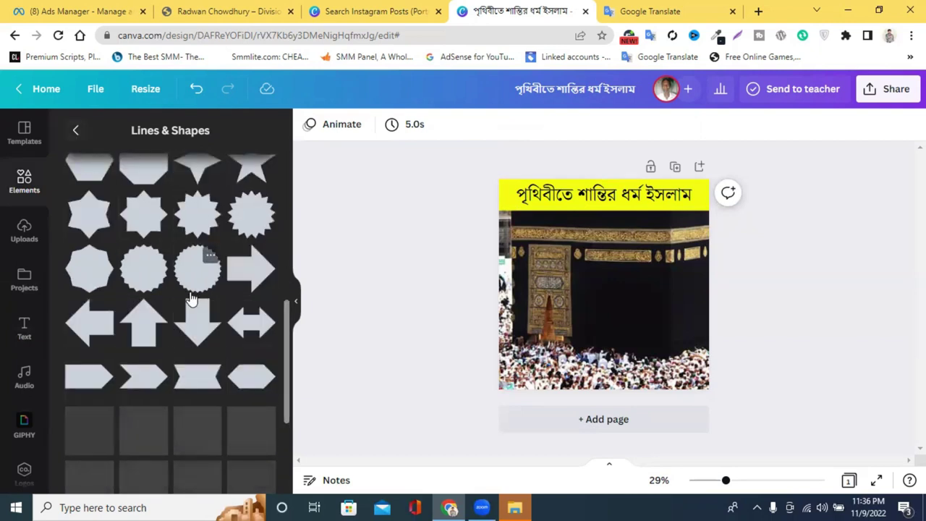
scroll(191, 297, "up", 2)
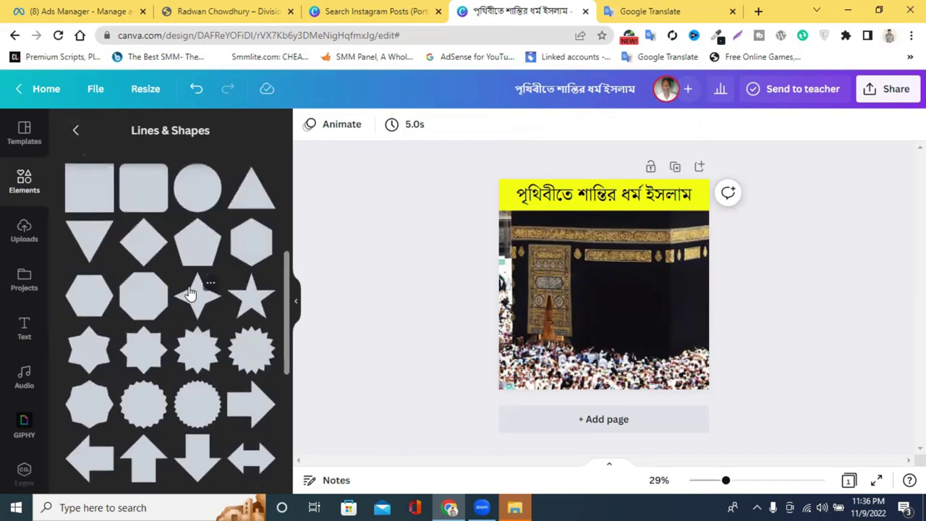
left_click(373, 11)
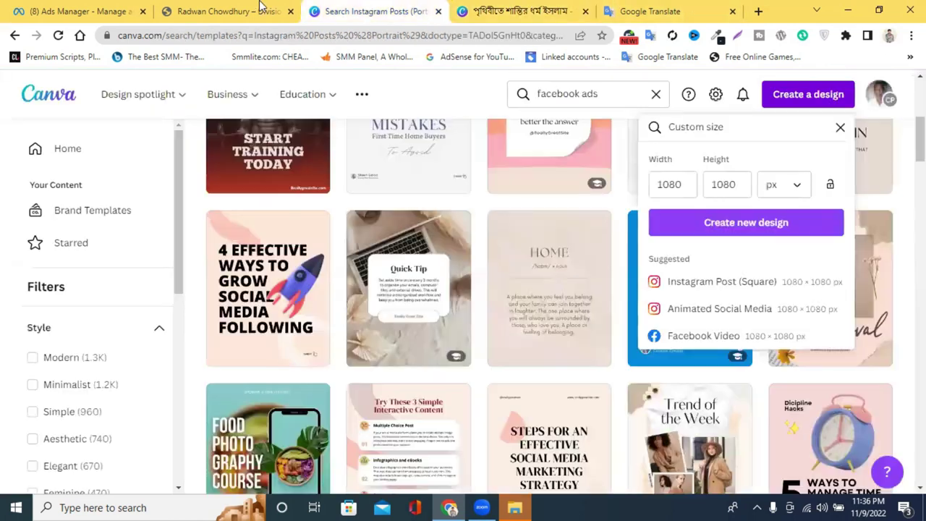
left_click(145, 6)
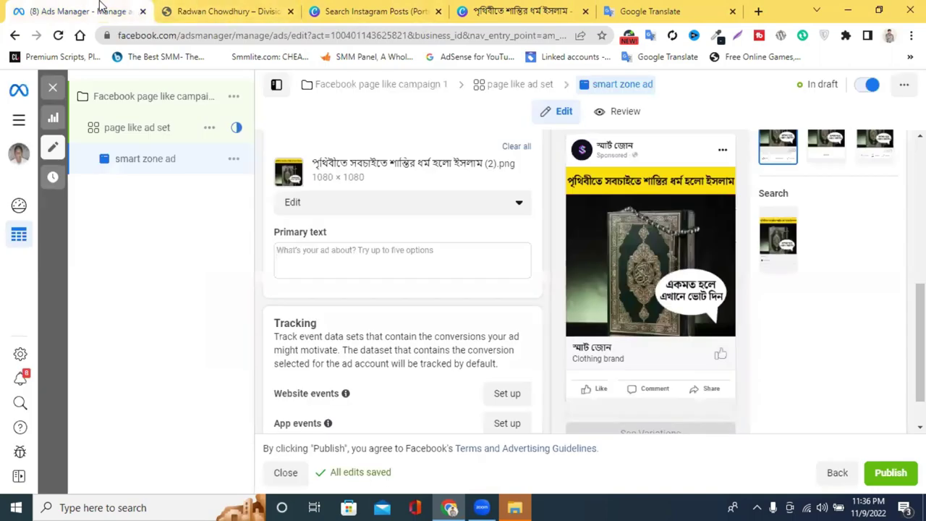
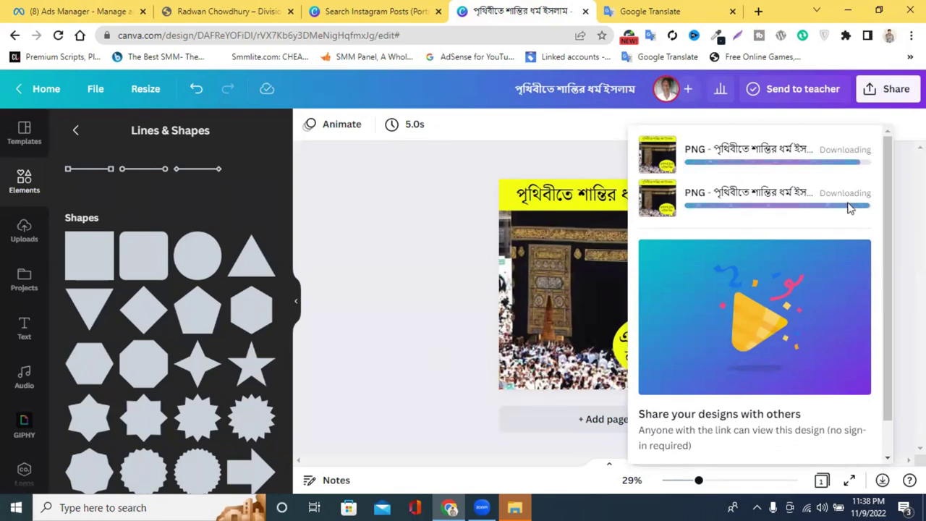
Reload the Canva design and download it as a JPG at 1,080 × 1,080 px.
scroll(847, 203, "down", 1)
scroll(847, 204, "up", 1)
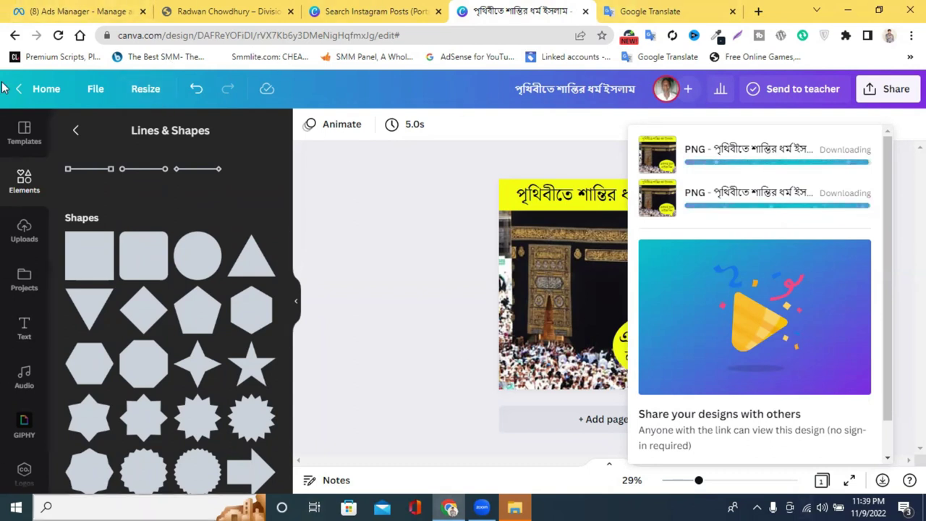
left_click(60, 36)
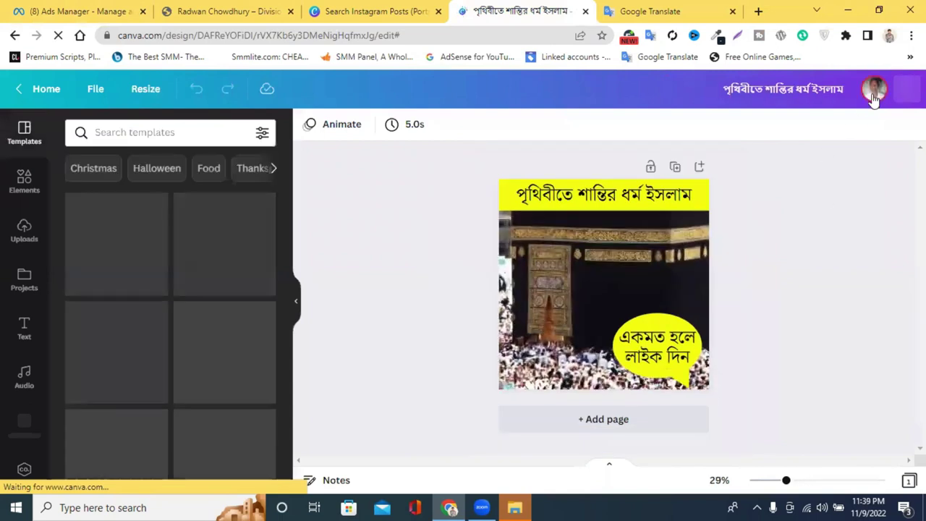
left_click(896, 90)
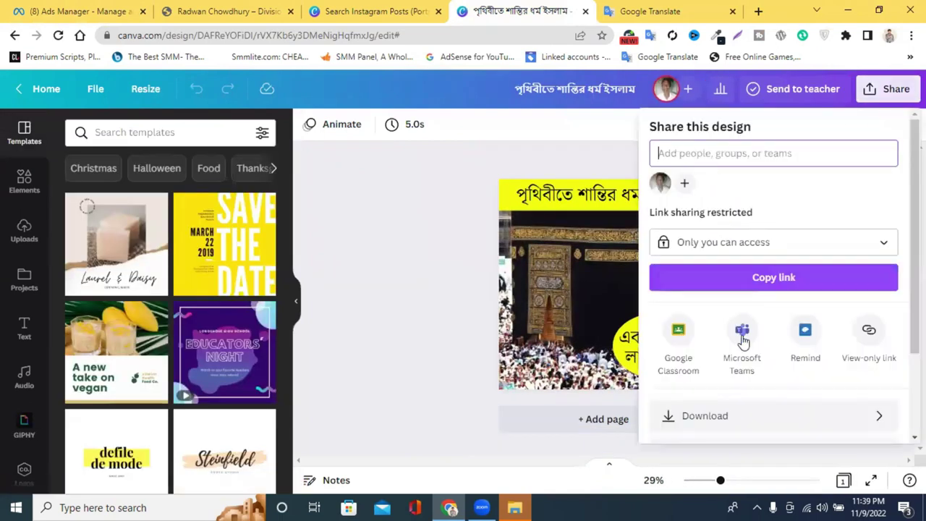
left_click(723, 416)
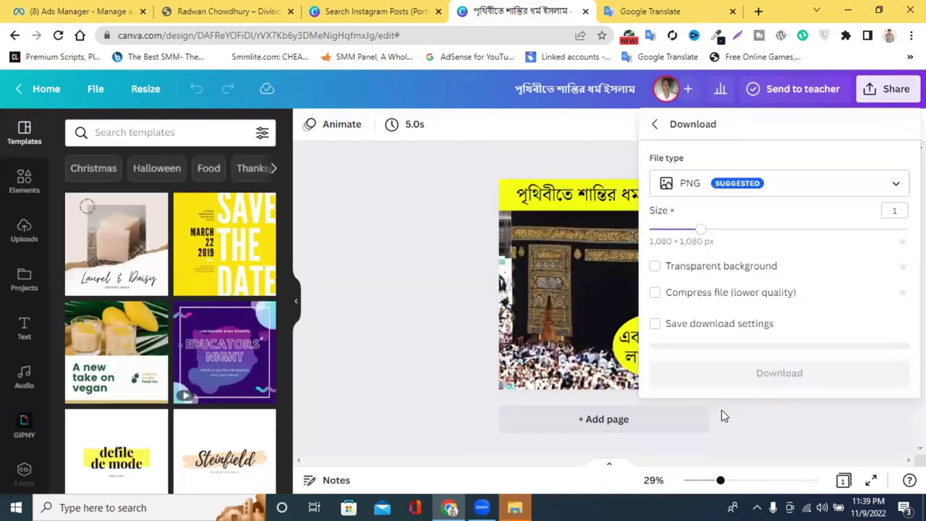
left_click(731, 185)
left_click(737, 99)
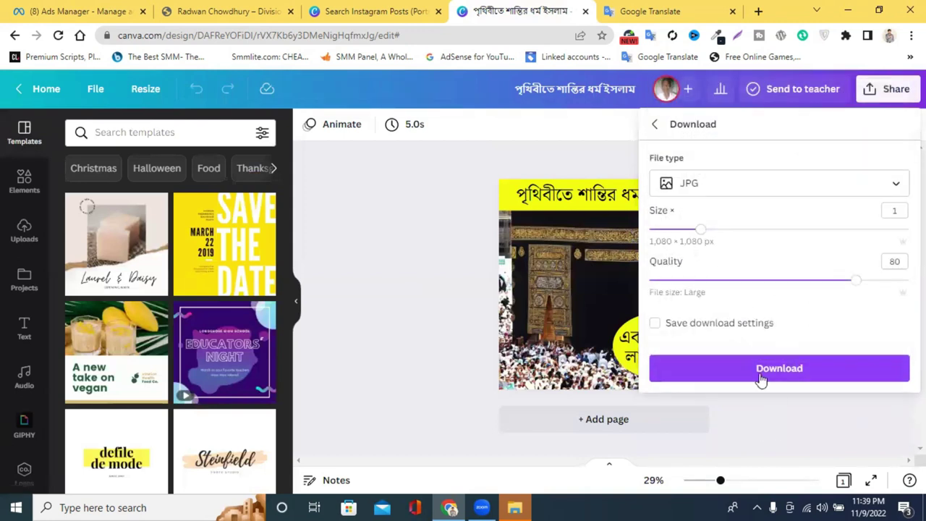
left_click(761, 375)
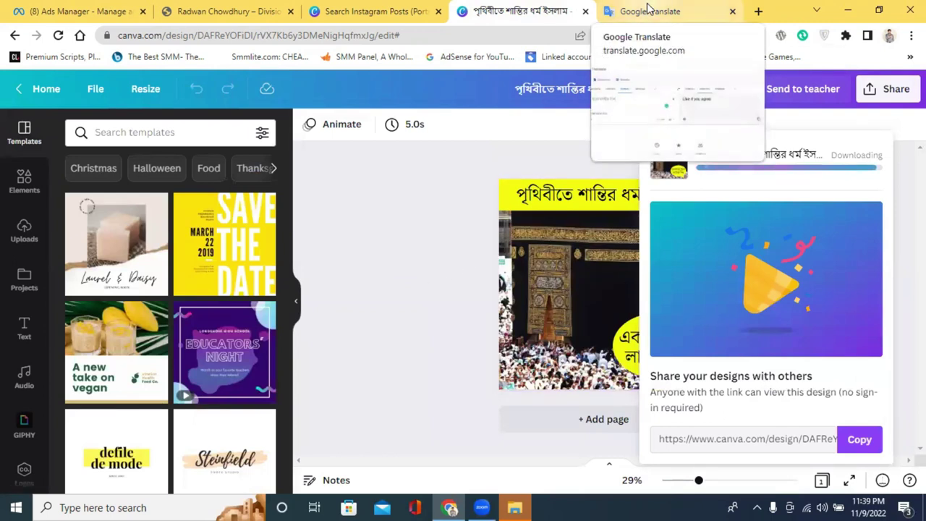
Copy the Bengali phrase "একমত হলে লাইক দিন" from Google Translate and return to the Canva design.
left_click(649, 9)
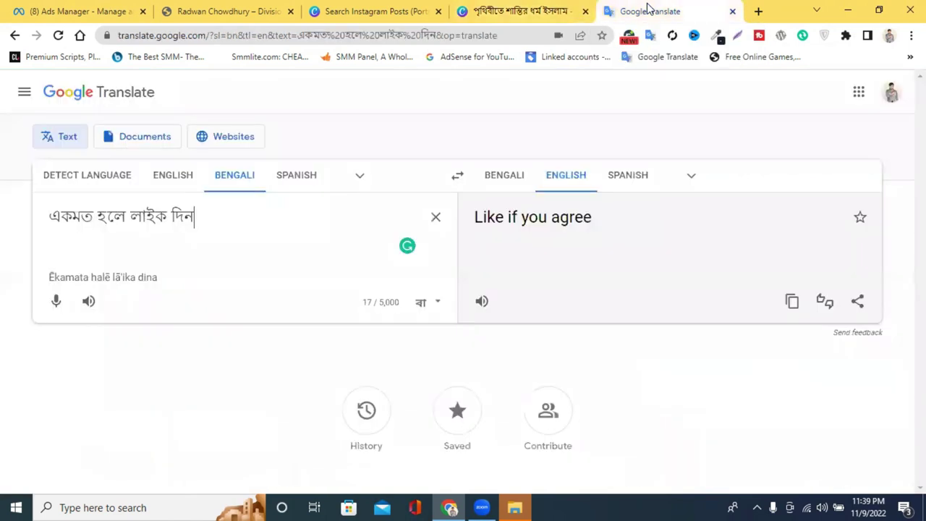
triple_click(124, 217)
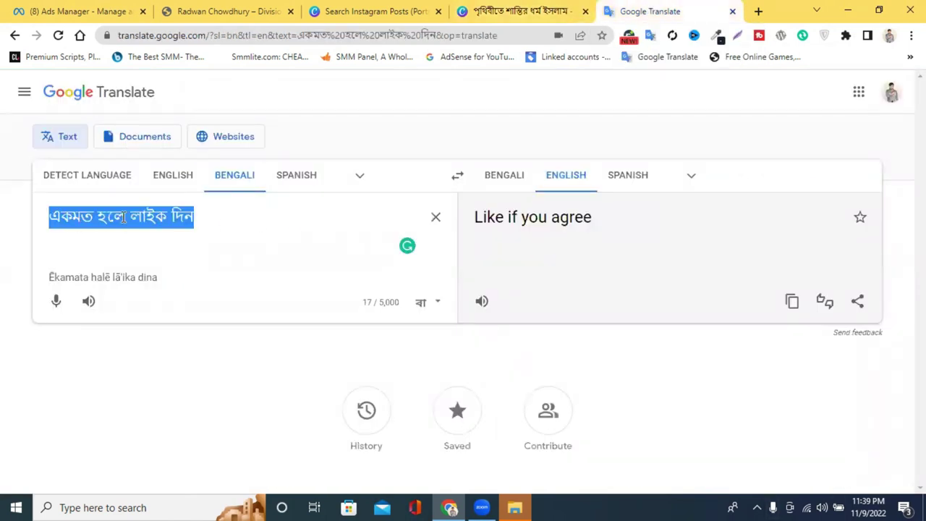
right_click(124, 217)
left_click(157, 266)
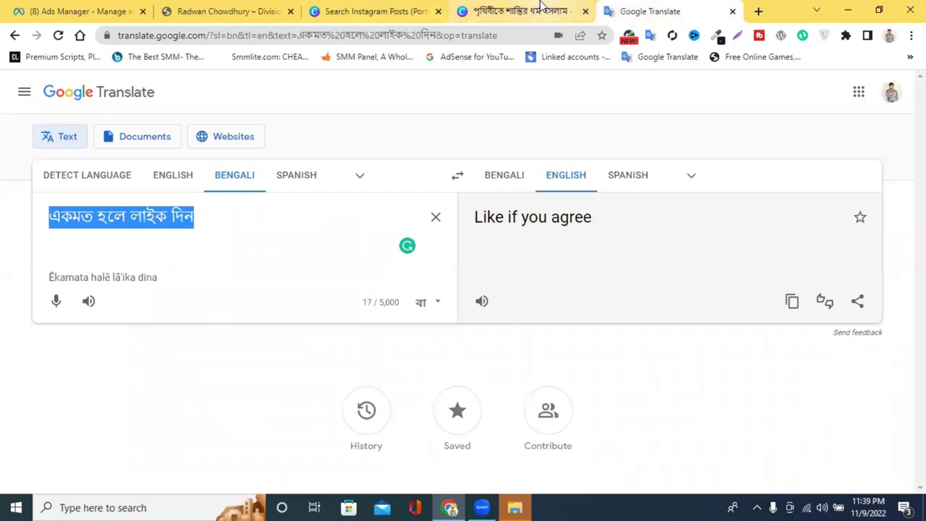
left_click(521, 11)
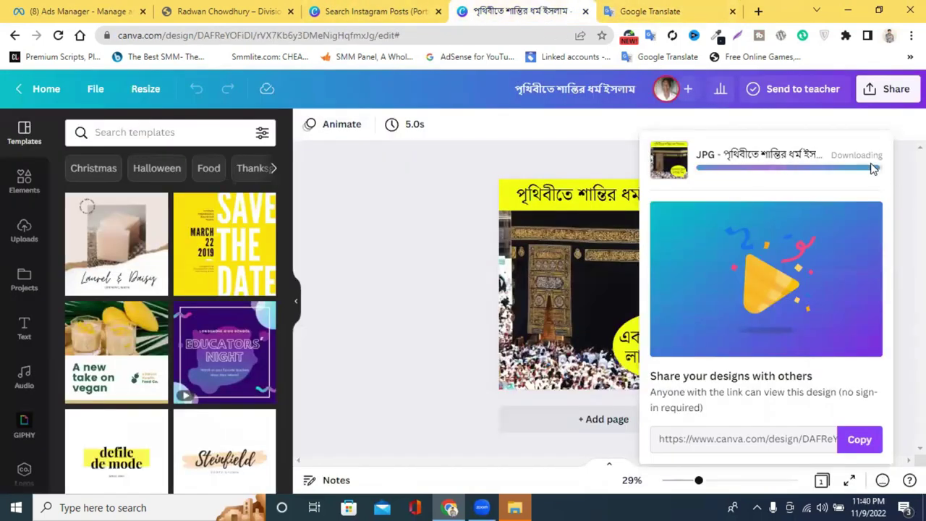
scroll(132, 325, "down", 5)
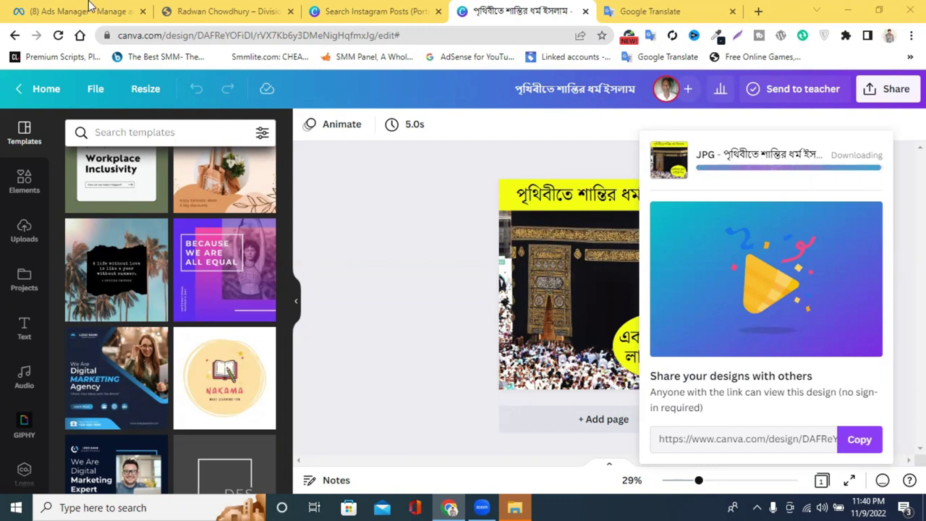
Switch to Ads Manager, dismiss the file upload picker and keep the existing 1080 × 1080 Quran image as the ad's media.
left_click(220, 11)
left_click(30, 7)
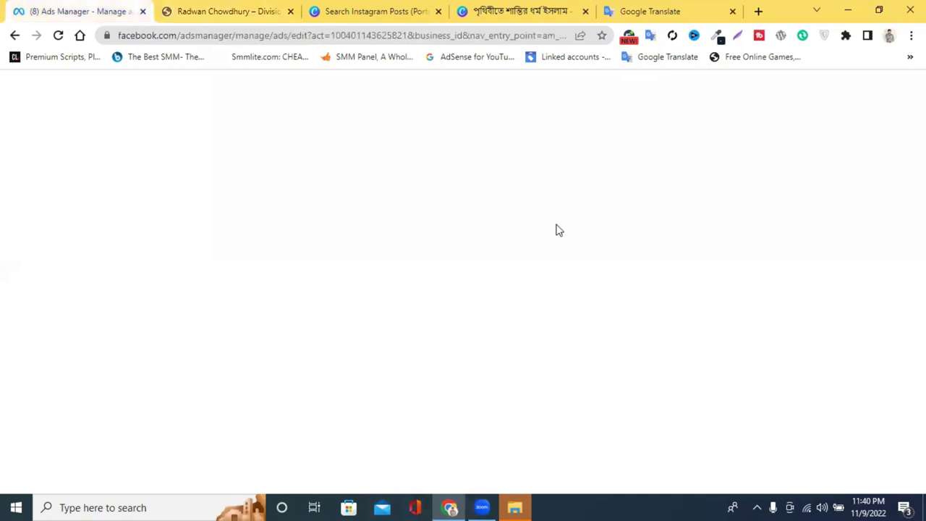
left_click(239, 156)
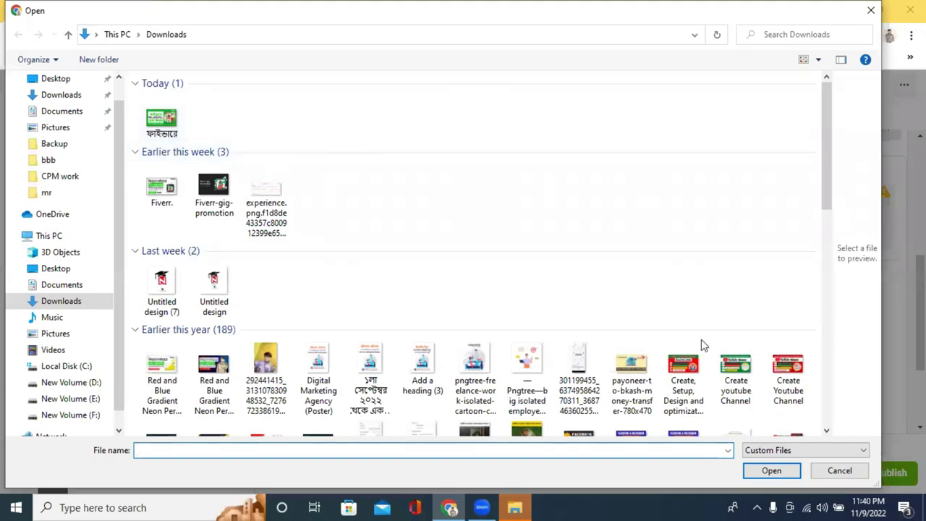
key("Escape")
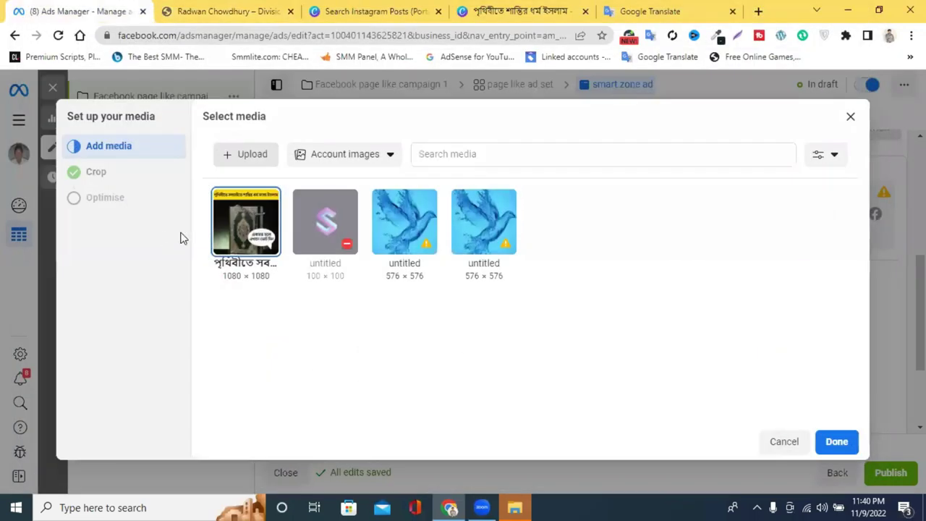
left_click(850, 444)
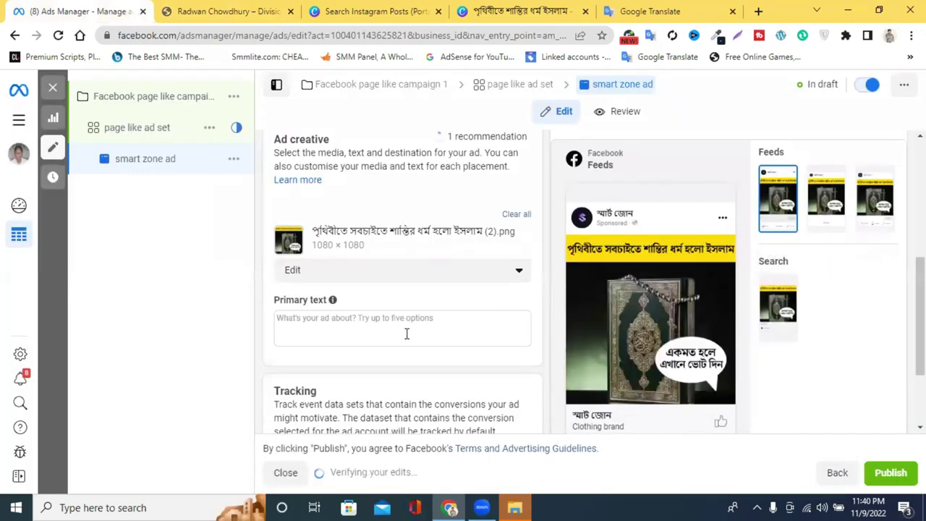
Examine the smart zone ad's identity, creative, primary text and tracking sections alongside its preview.
scroll(829, 306, "down", 1)
scroll(829, 306, "down", 1)
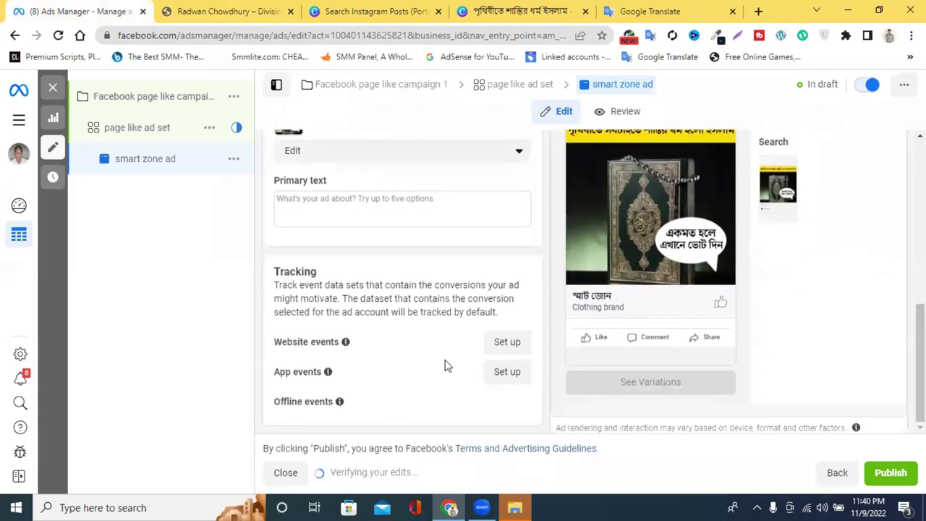
scroll(345, 333, "up", 2)
scroll(613, 320, "down", 2)
scroll(318, 266, "up", 1)
right_click(321, 273)
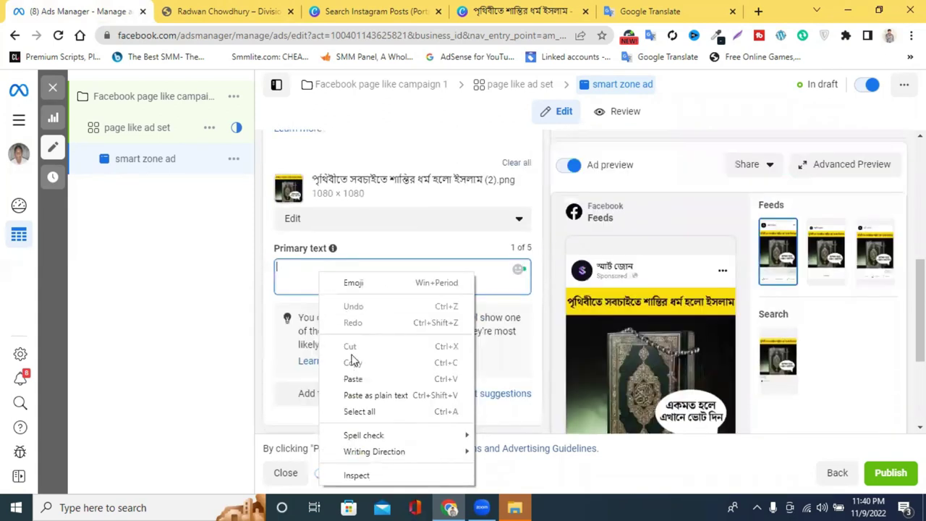
scroll(304, 287, "up", 1)
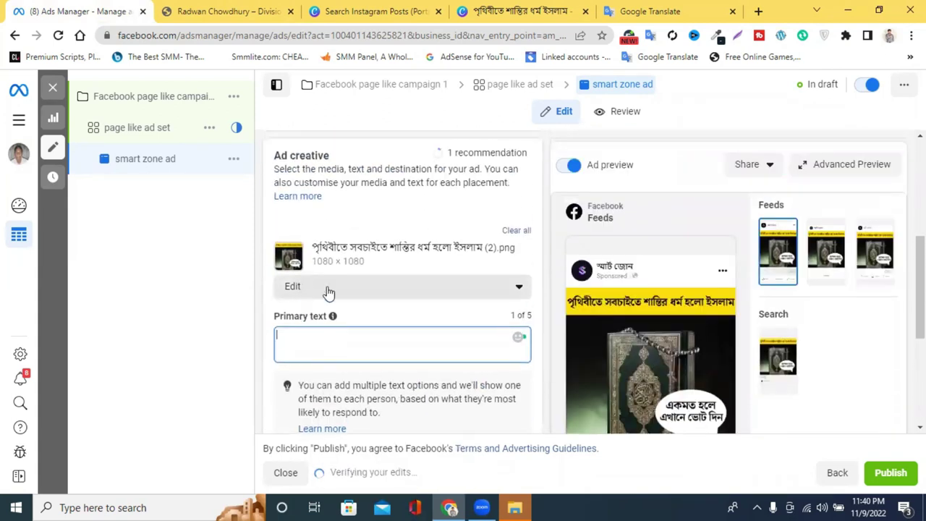
scroll(326, 294, "up", 3)
scroll(331, 295, "up", 1)
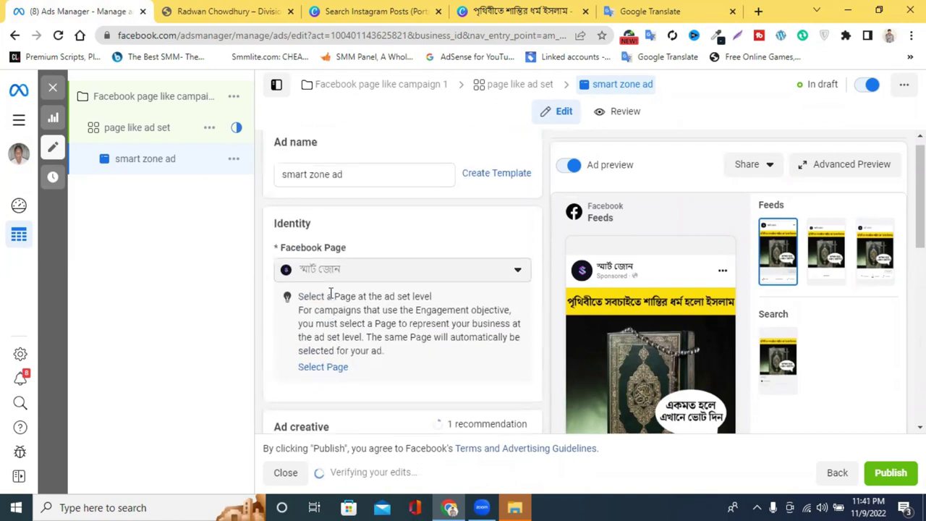
scroll(332, 298, "down", 2)
scroll(333, 296, "down", 6)
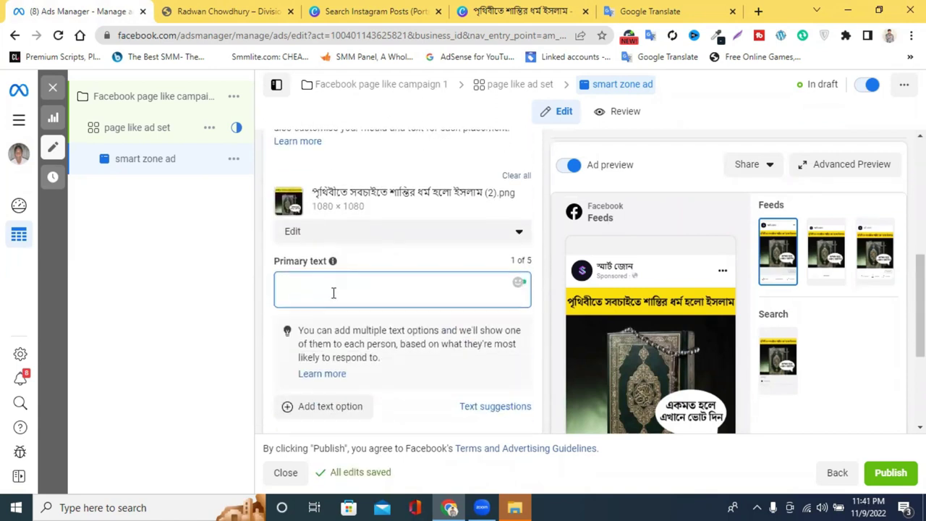
scroll(377, 312, "up", 2)
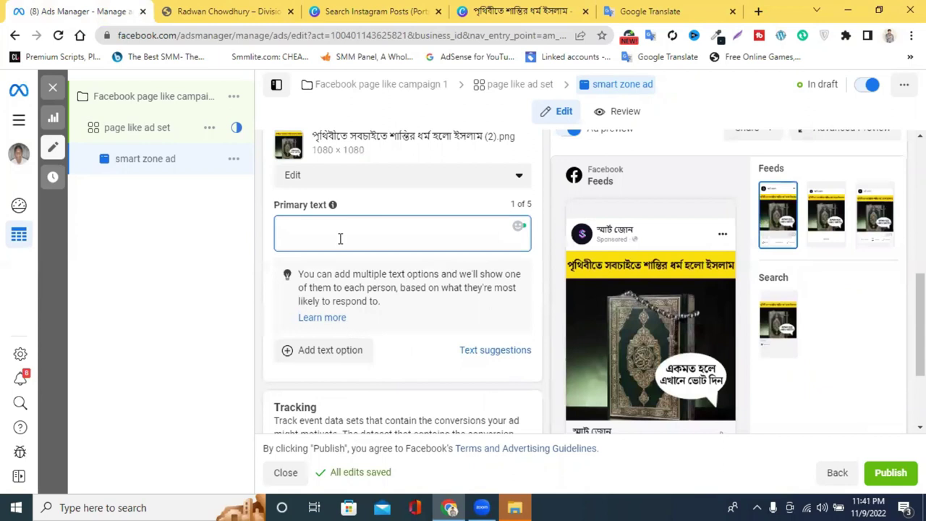
Set the ad's primary text to "একমত হলে লাইক দিন" and check it in the feed preview.
right_click(340, 238)
left_click(309, 232)
type("একমত হলে লাইক দিন")
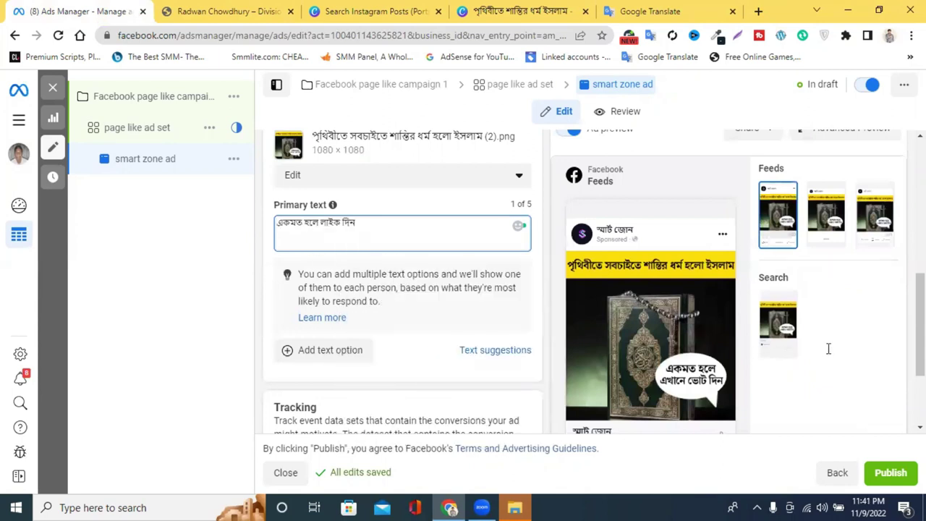
scroll(811, 353, "down", 2)
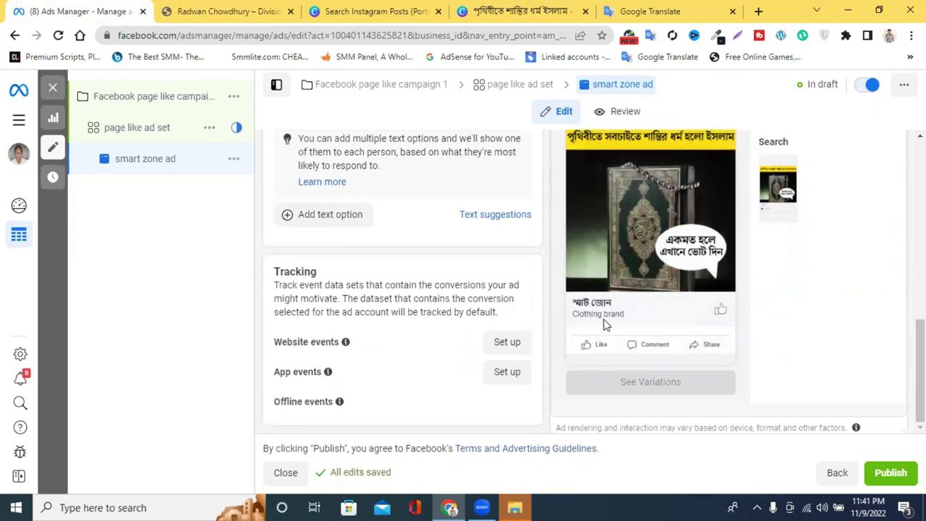
scroll(606, 324, "up", 5)
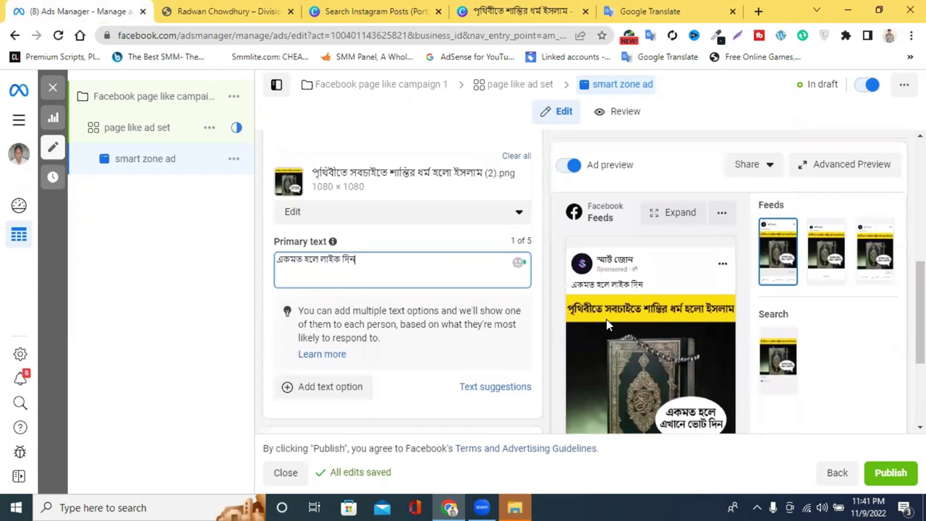
left_click(336, 426)
scroll(340, 365, "down", 1)
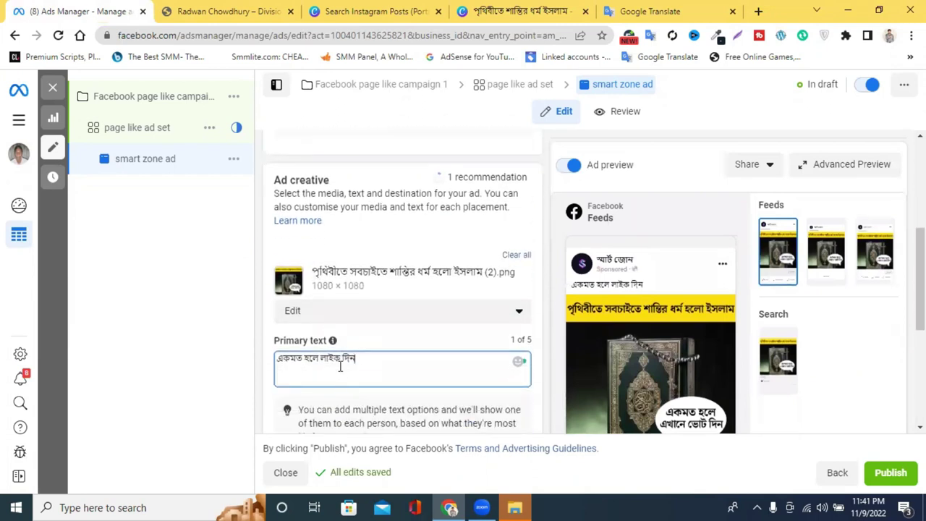
Clear the Bengali phrase from the ad's primary text.
key("BackSpace")
key("BackSpace")
key("BackSpace")
key("BackSpace")
key("BackSpace")
key("BackSpace")
key("BackSpace")
key("BackSpace")
key("BackSpace")
key("BackSpace")
key("BackSpace")
key("BackSpace")
key("BackSpace")
Add a second primary text option to the smart zone ad and remove it again.
scroll(339, 366, "down", 3)
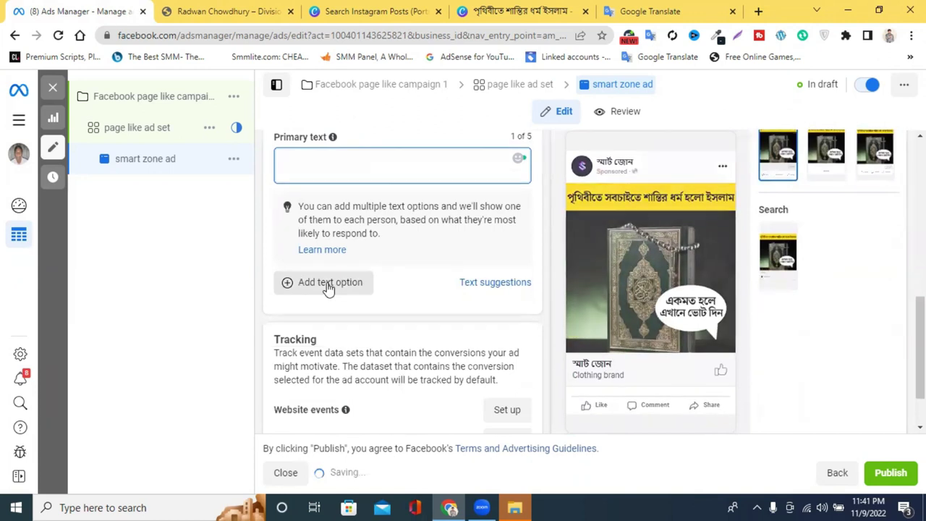
left_click(335, 294)
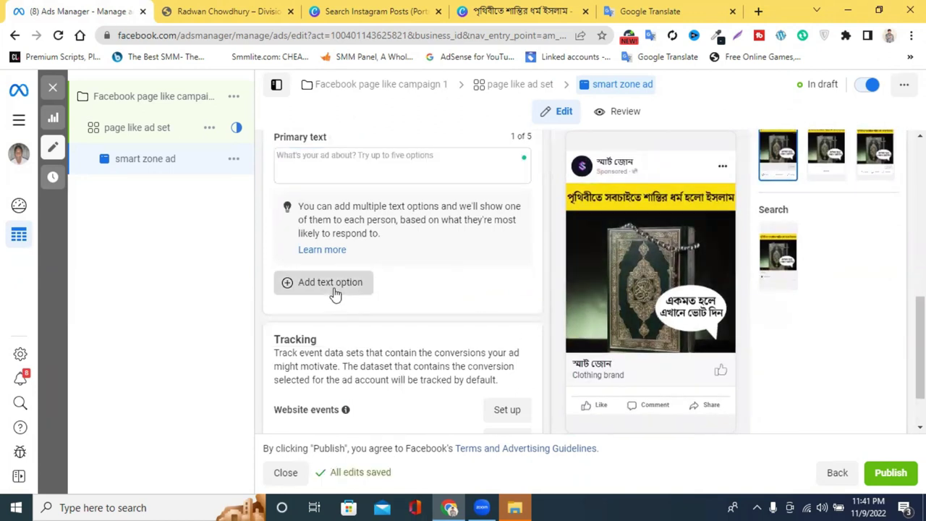
scroll(339, 298, "up", 1)
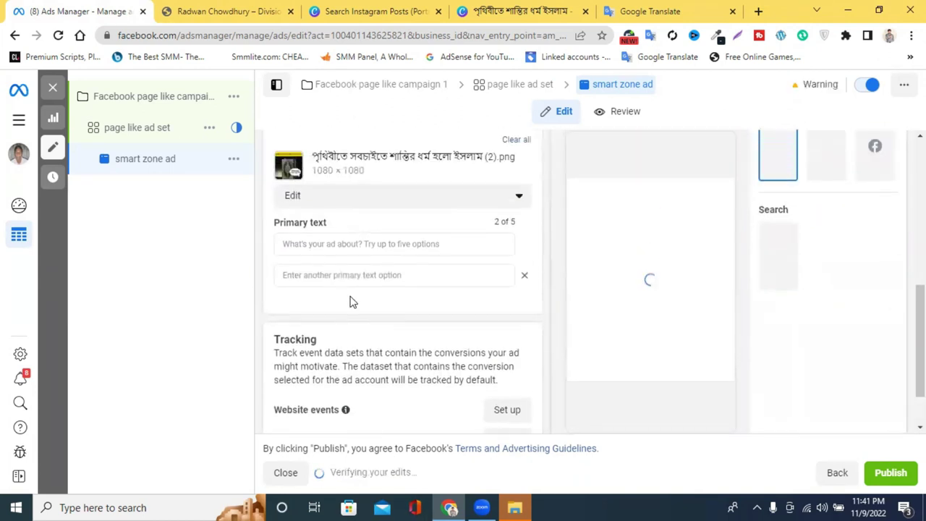
left_click(525, 278)
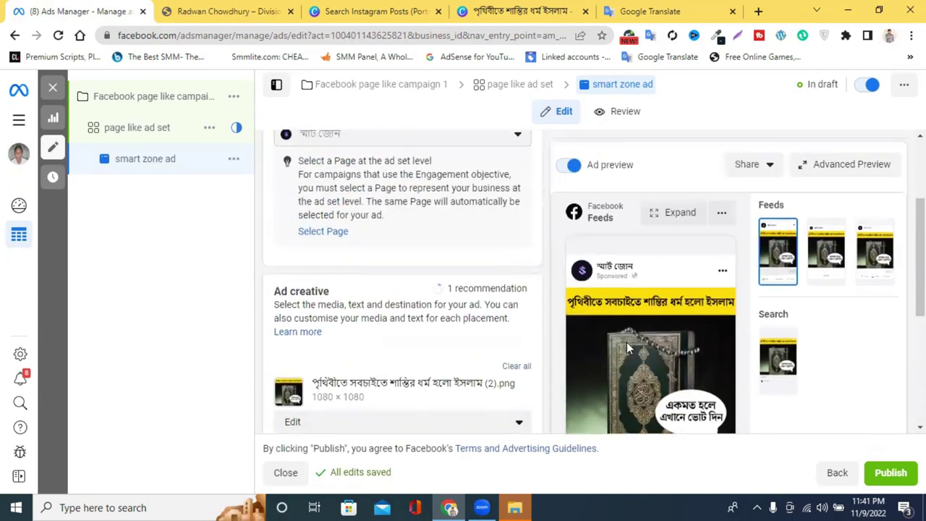
Review the smart zone ad's name, identity, creative, primary text and tracking settings against its feed preview.
scroll(630, 340, "down", 3)
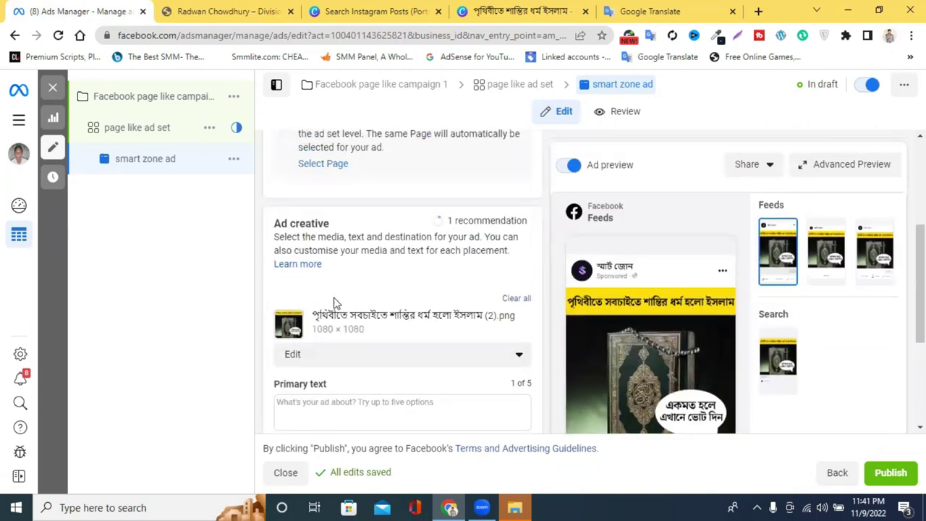
scroll(617, 380, "down", 3)
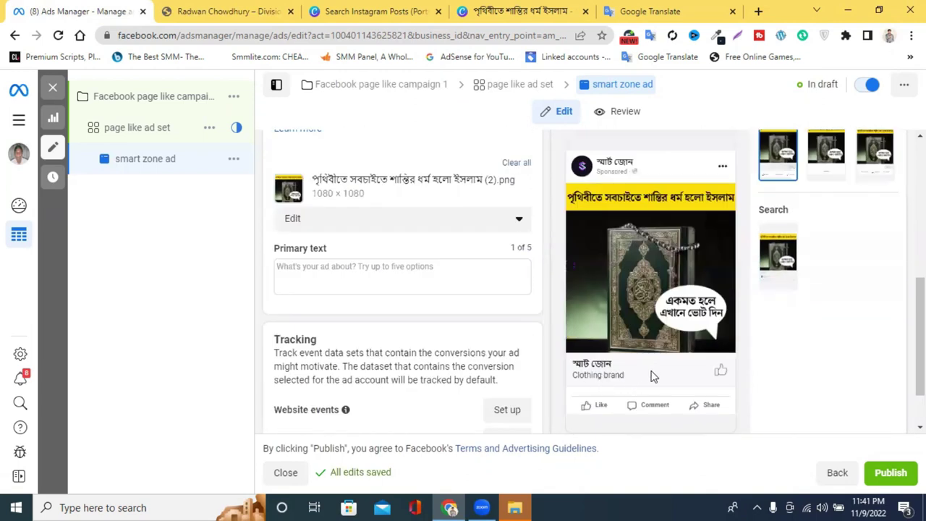
scroll(362, 290, "up", 5)
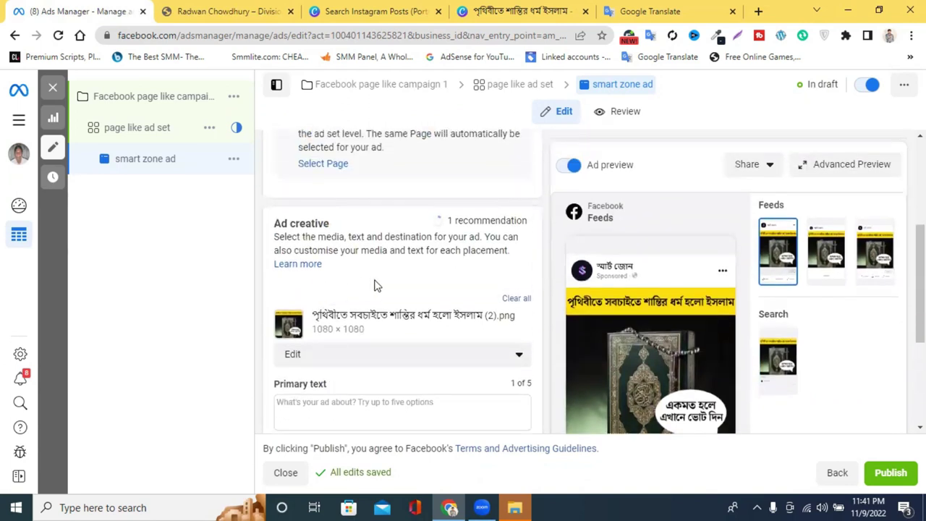
scroll(324, 351, "up", 2)
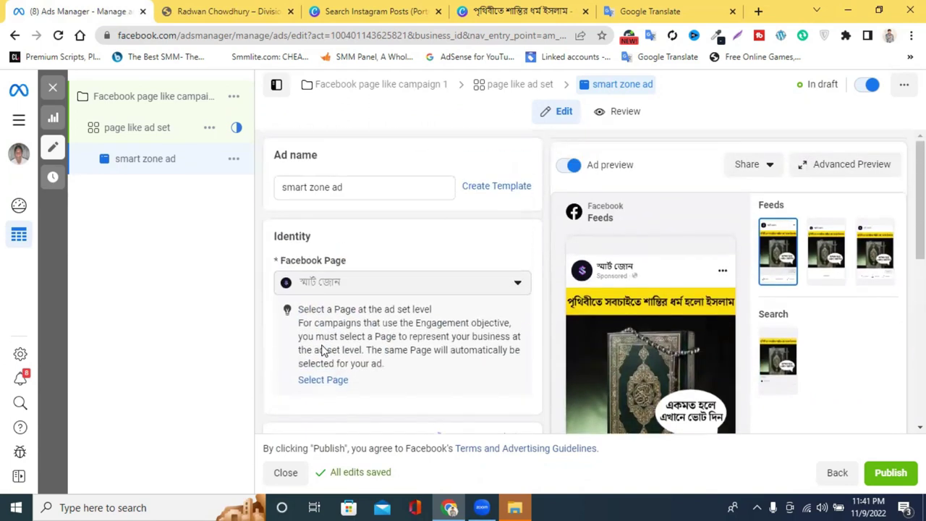
scroll(377, 340, "down", 6)
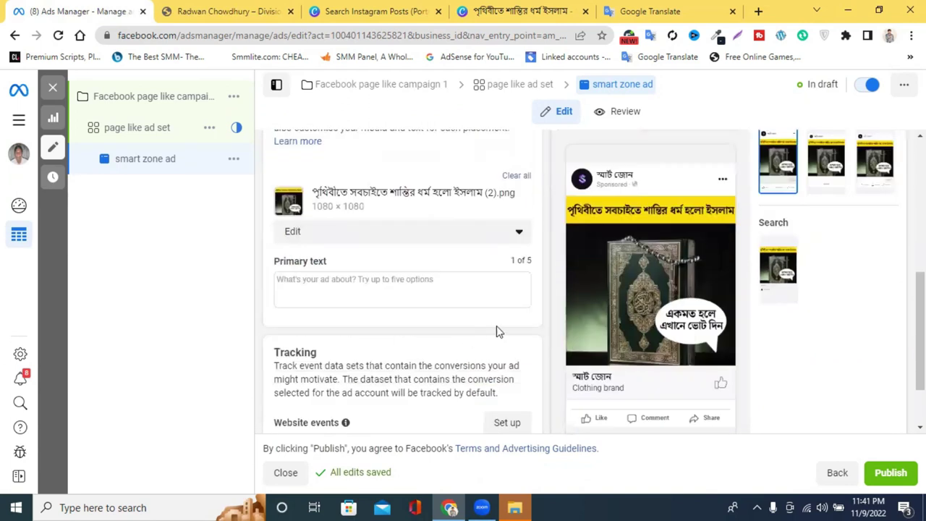
scroll(455, 301, "up", 5)
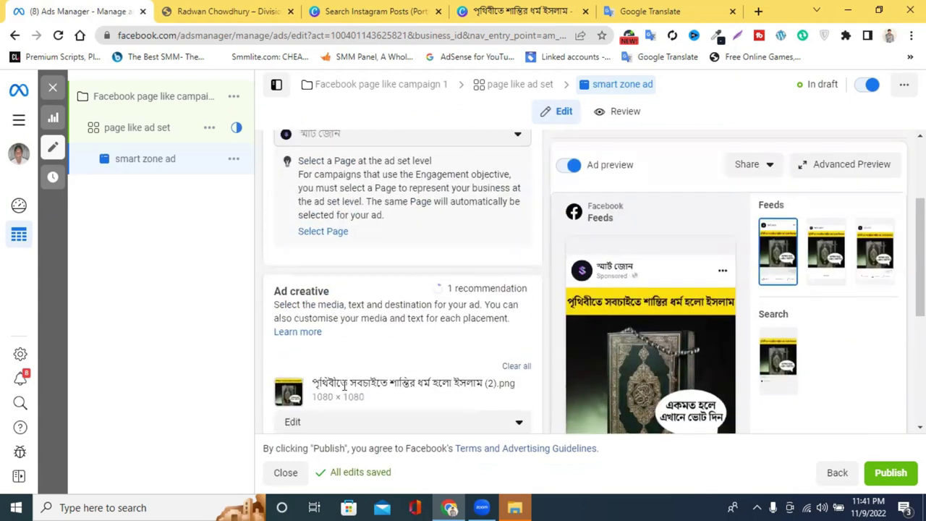
scroll(374, 387, "down", 2)
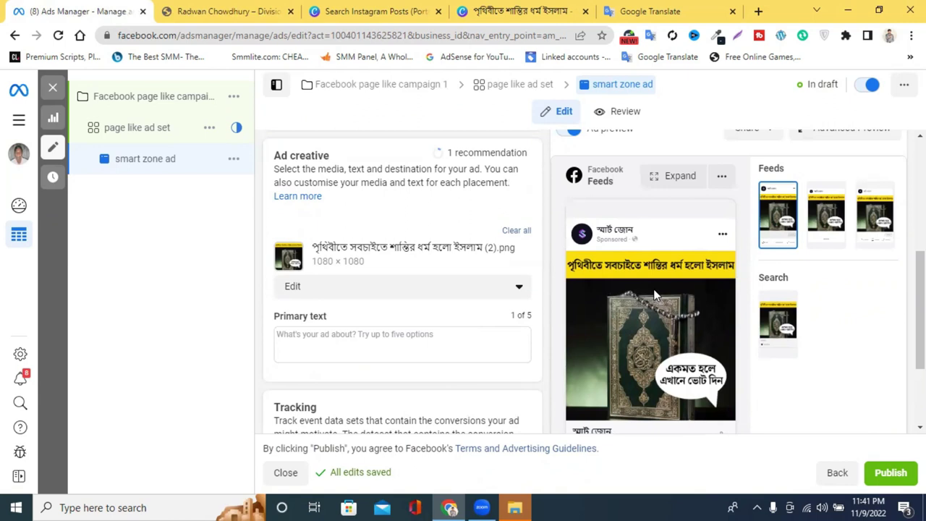
scroll(656, 293, "down", 2)
scroll(654, 295, "up", 3)
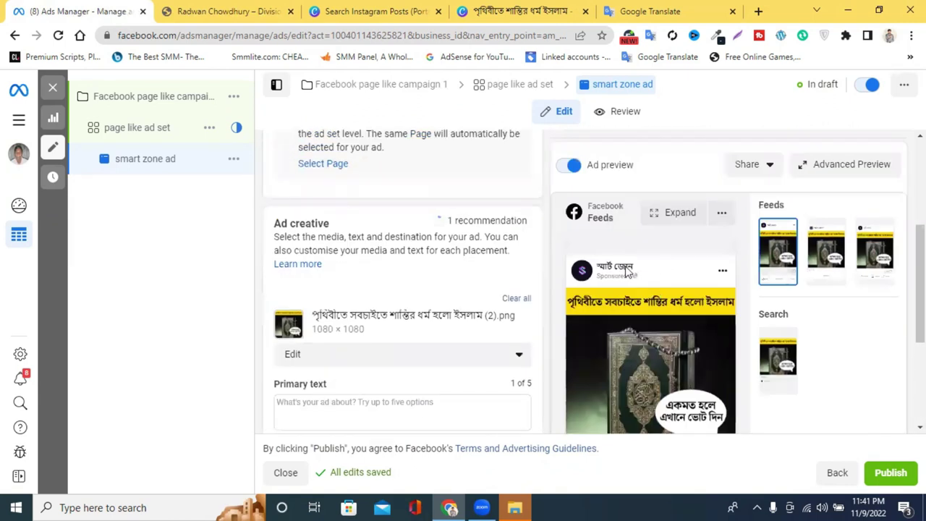
scroll(674, 279, "down", 1)
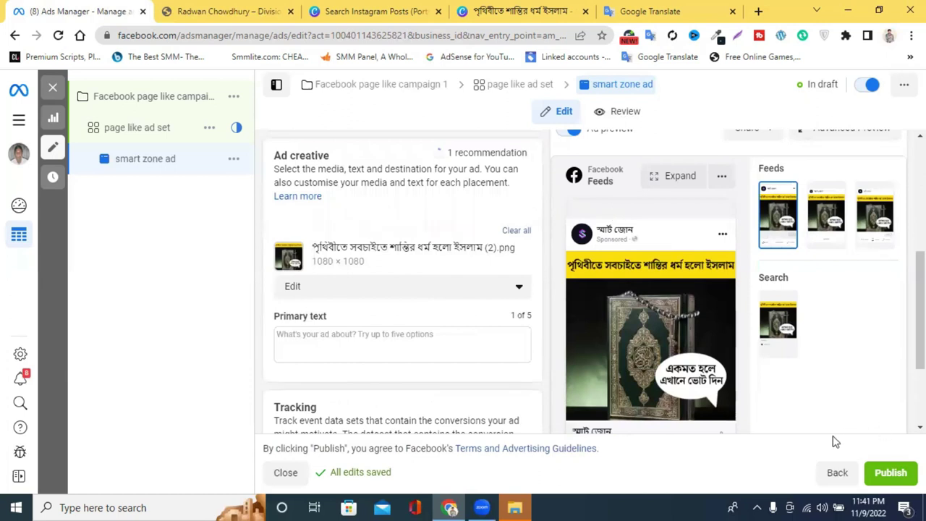
scroll(392, 353, "down", 2)
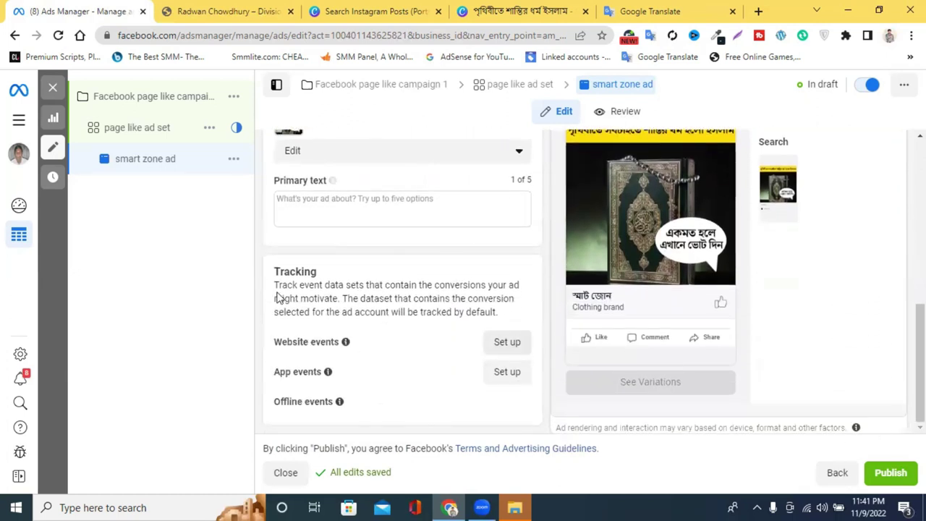
scroll(465, 326, "up", 6)
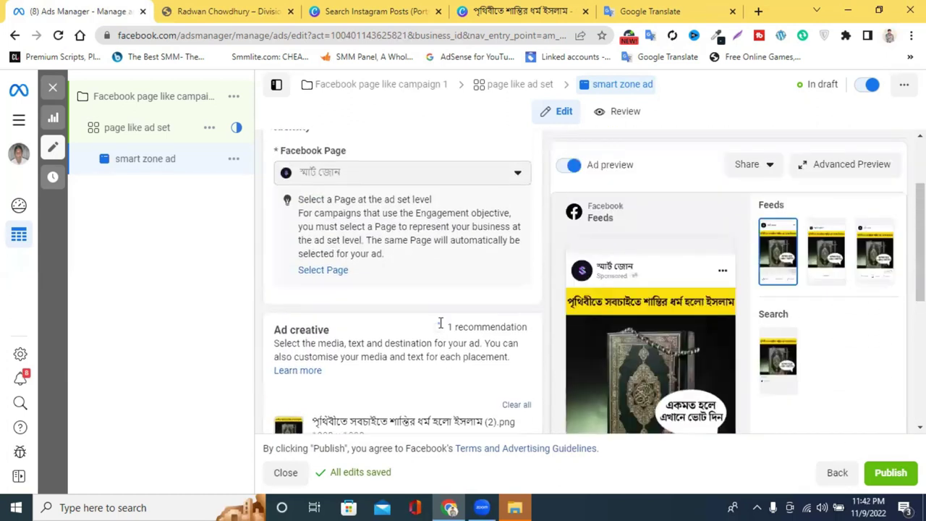
scroll(463, 328, "down", 2)
scroll(463, 327, "down", 4)
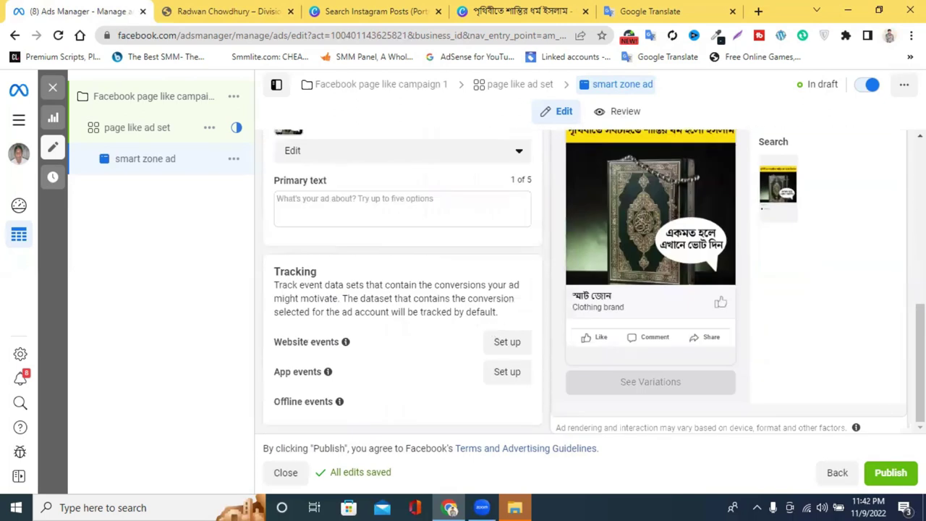
Try to publish the campaign with its ad set and ad, and open the page like ad set's audience locations.
left_click(890, 475)
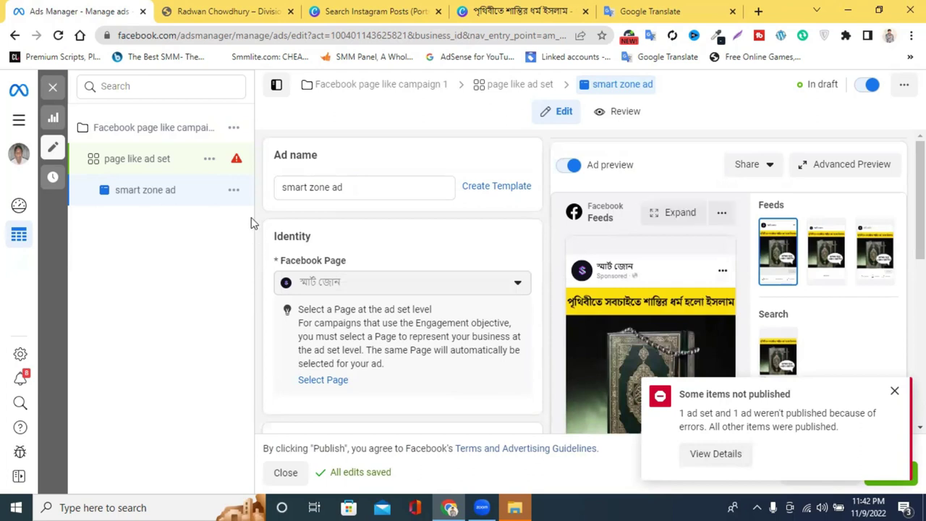
left_click(152, 160)
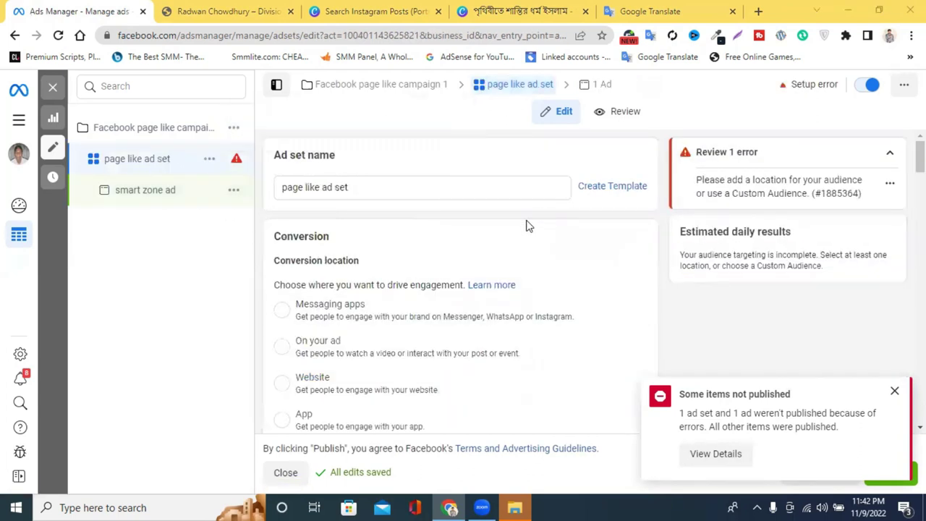
scroll(531, 246, "down", 3)
scroll(536, 282, "down", 3)
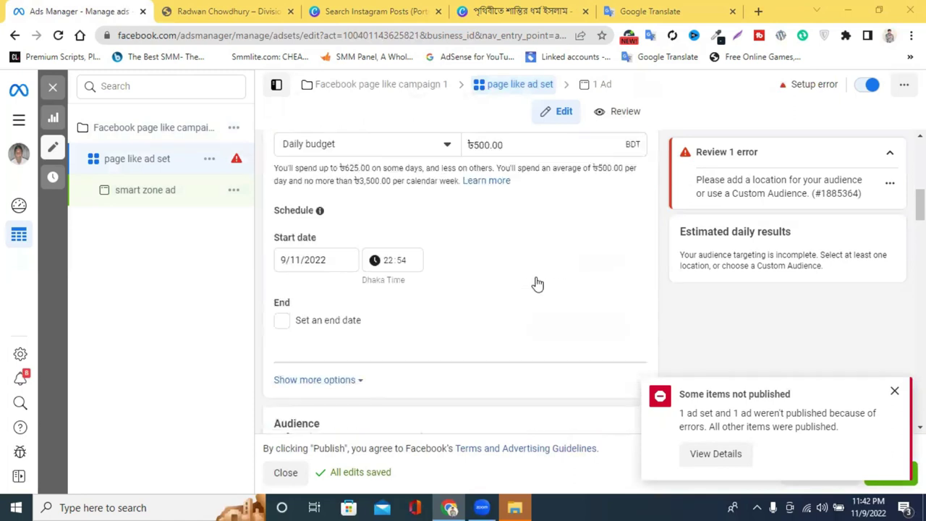
scroll(536, 283, "down", 5)
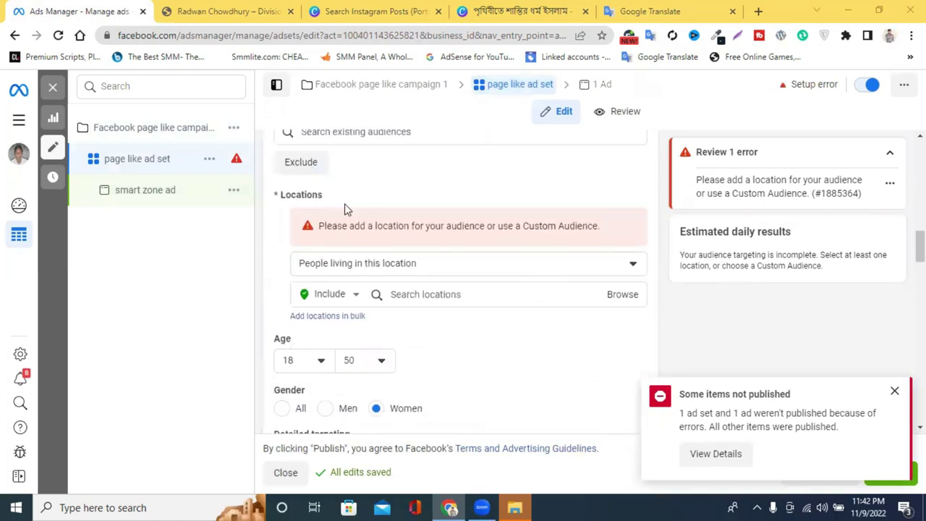
Include the country Bangladesh as the page like ad set's audience location.
left_click(437, 295)
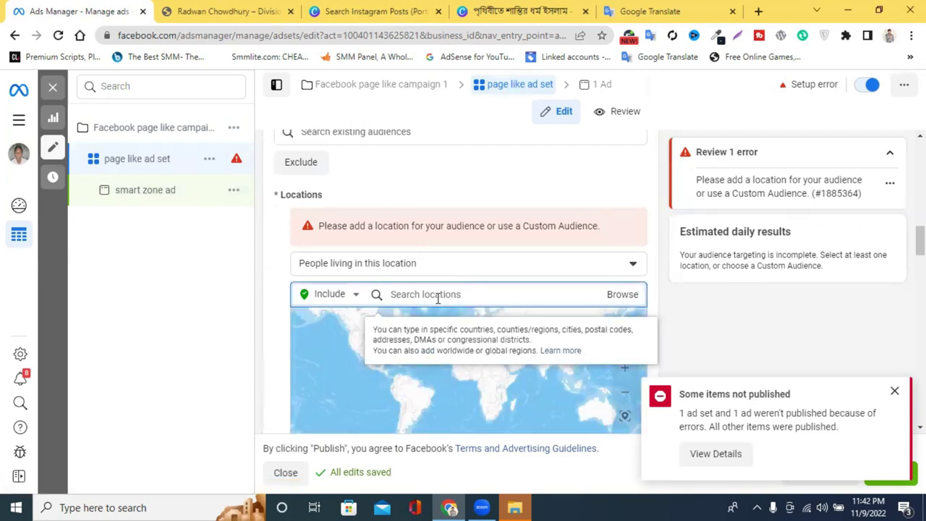
type("bangladesh")
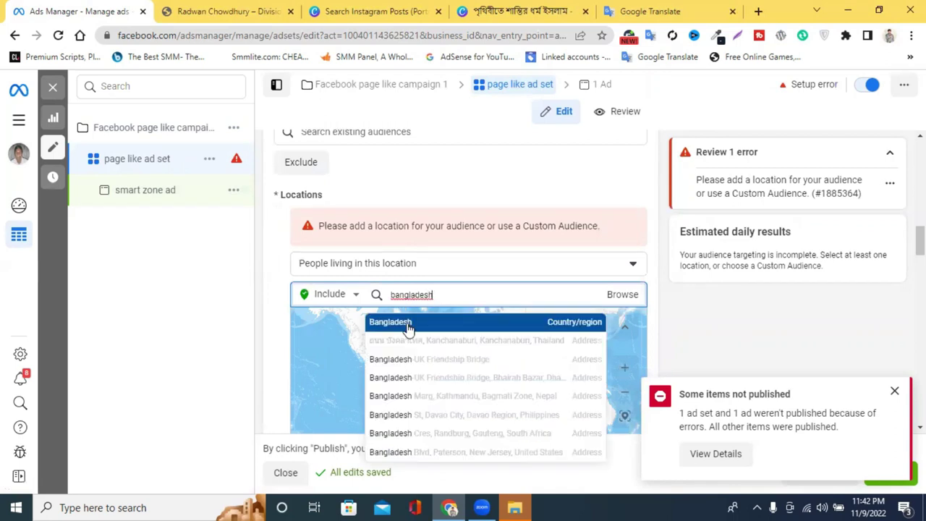
left_click(408, 325)
Reopen the smart zone ad and publish the remaining ad set and ad drafts.
scroll(744, 285, "down", 10)
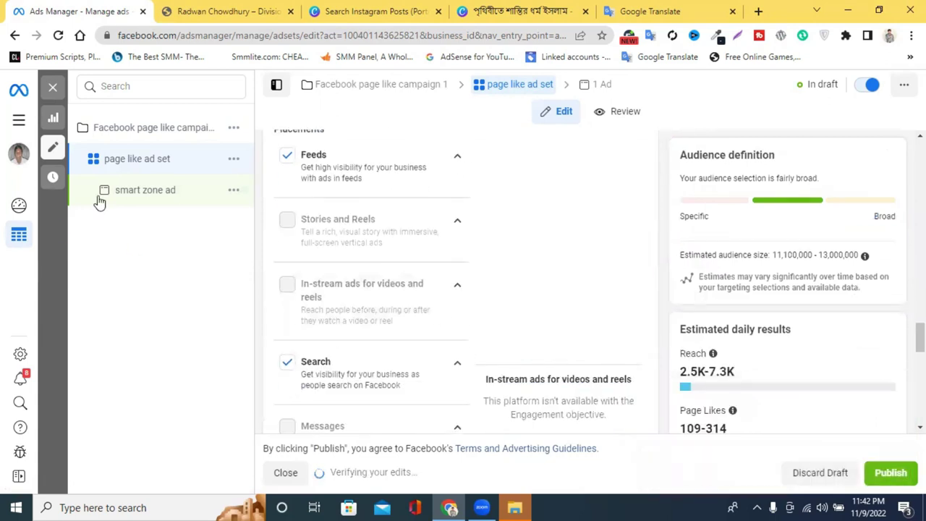
left_click(144, 197)
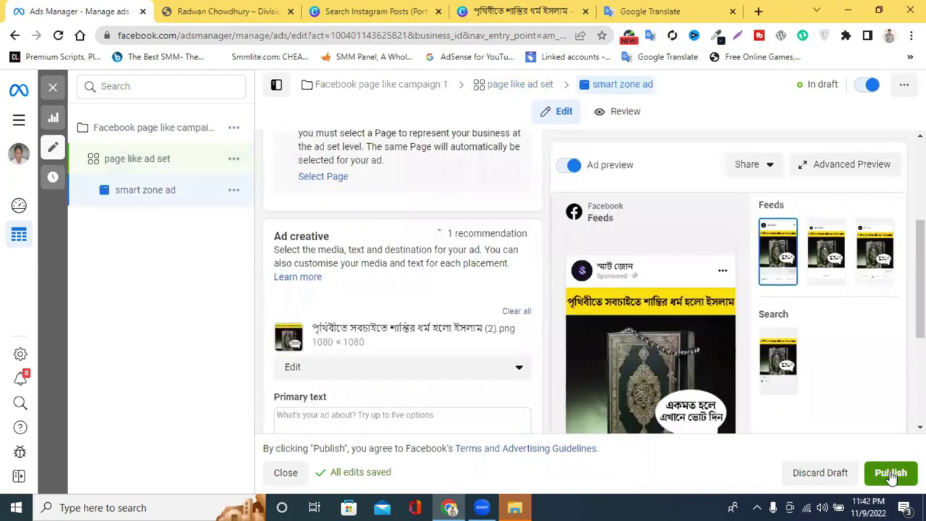
left_click(892, 474)
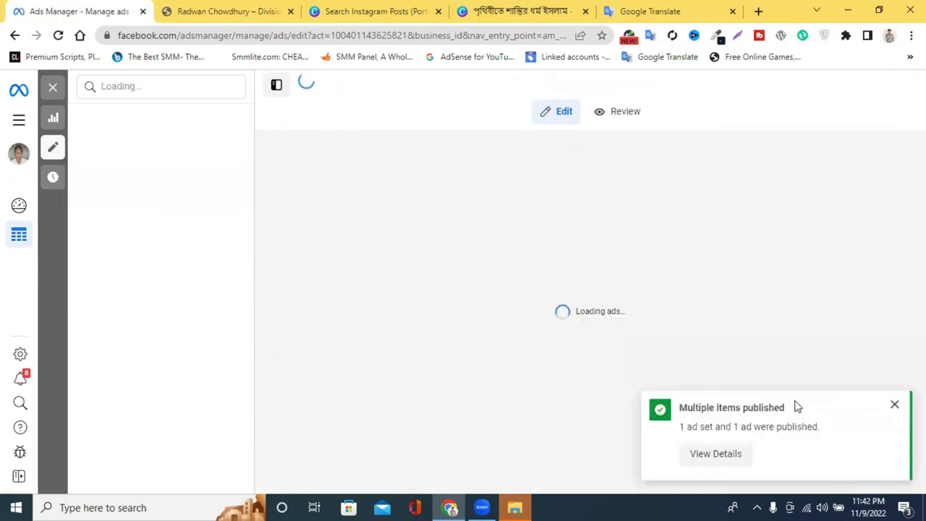
View the publishing details, dismiss them and close the ad editor to return to the ads list.
left_click(719, 457)
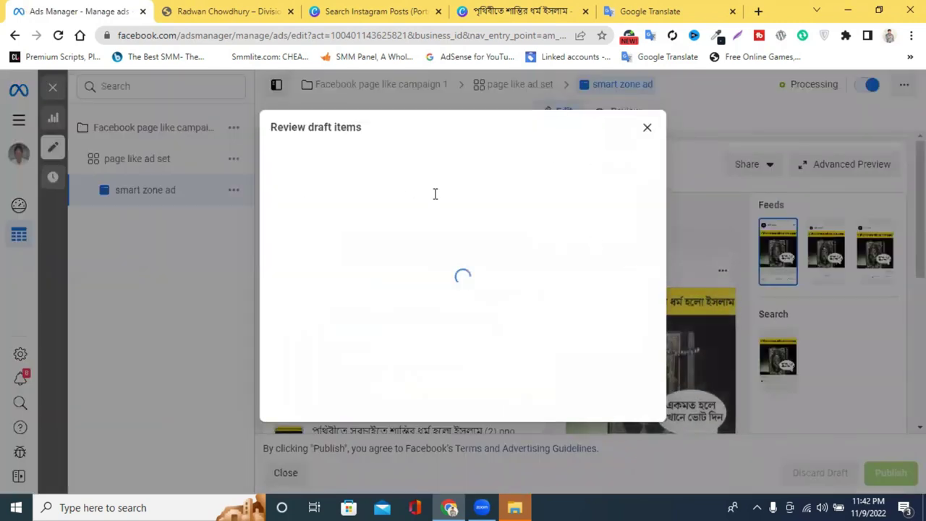
left_click(709, 119)
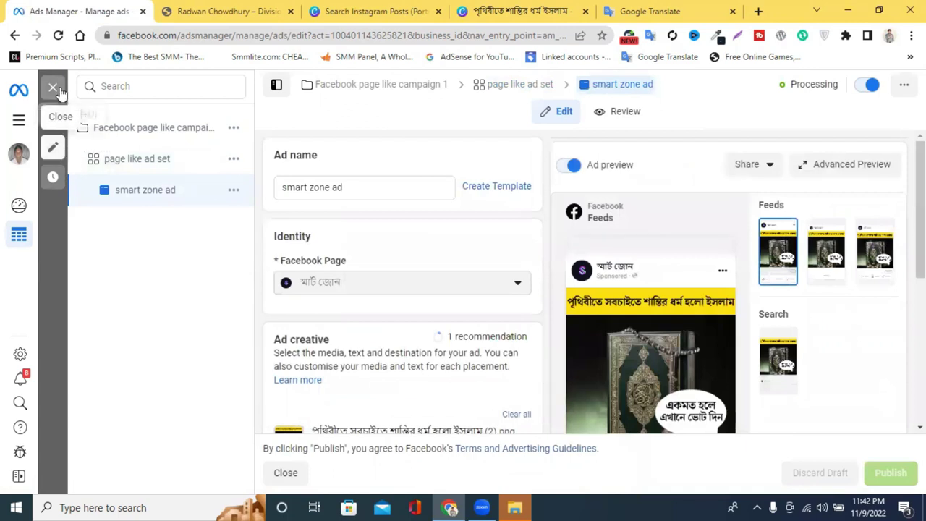
left_click(305, 85)
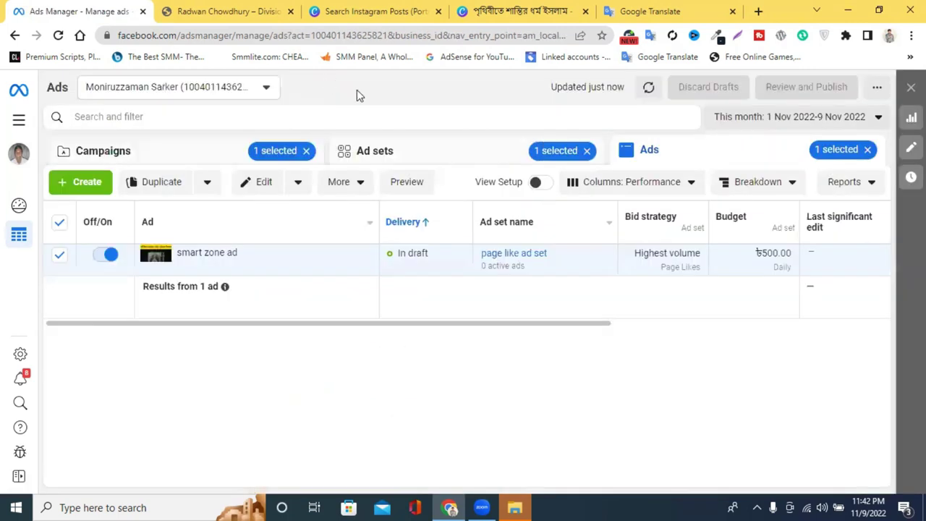
Clear the campaign, ad and ad set selections so the ad sets list is unfiltered.
left_click(306, 151)
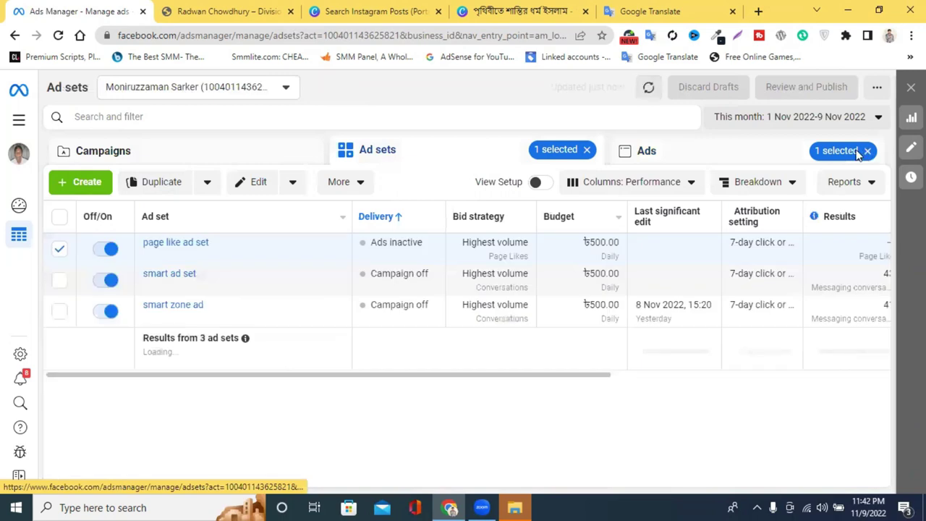
left_click(866, 151)
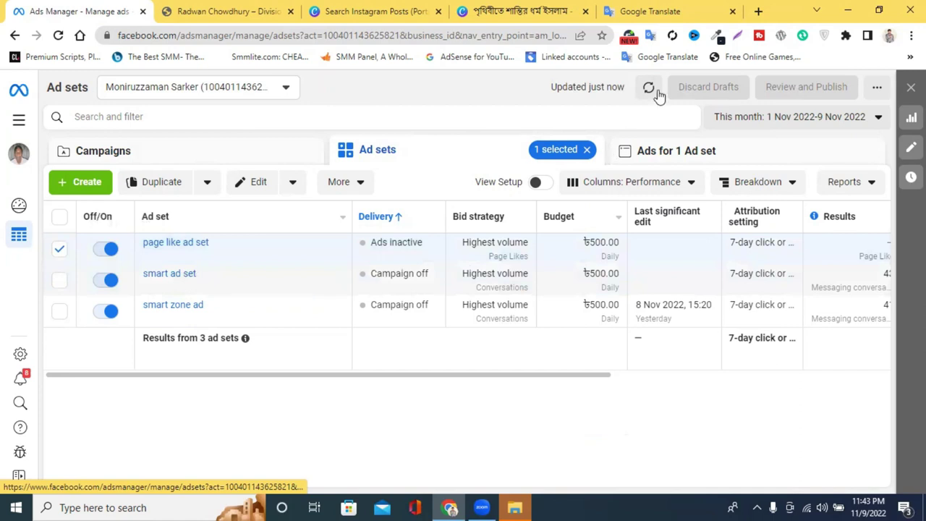
left_click(587, 150)
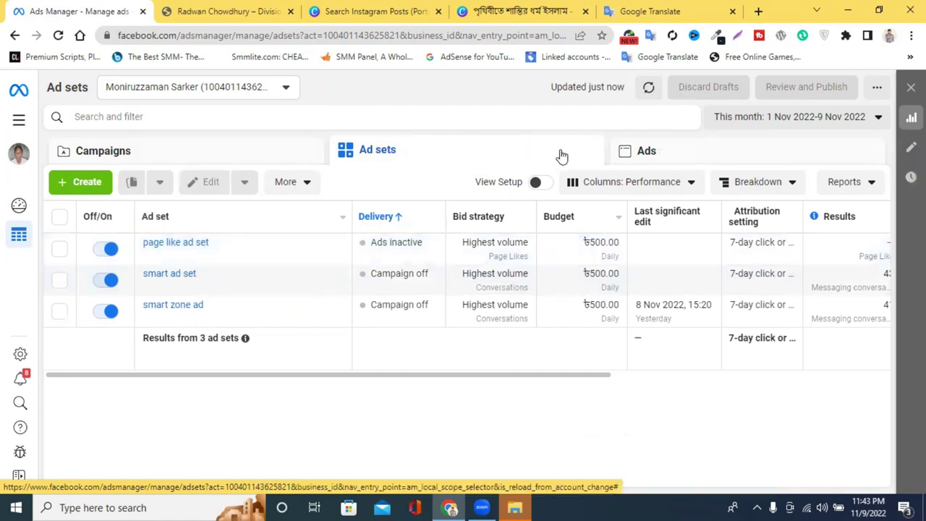
Refresh the ad sets list and switch off the page like ad set.
left_click(648, 88)
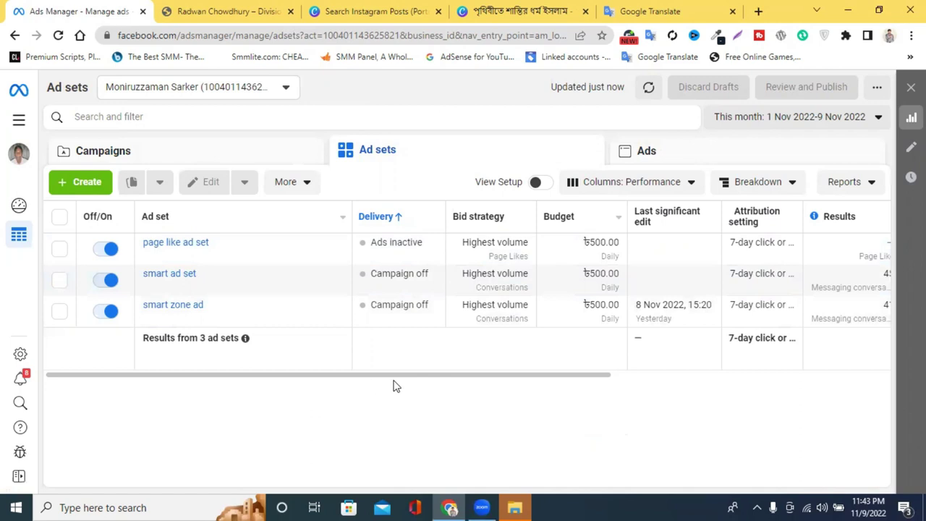
left_click(111, 251)
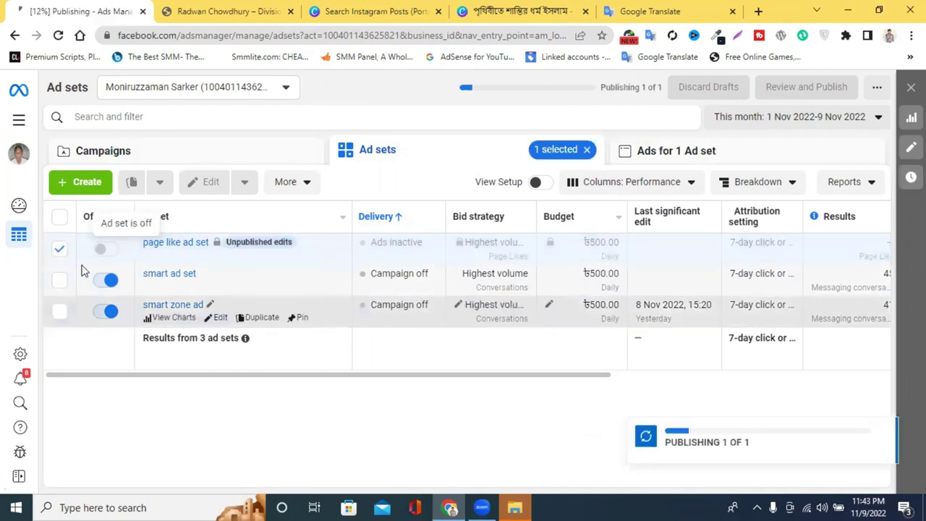